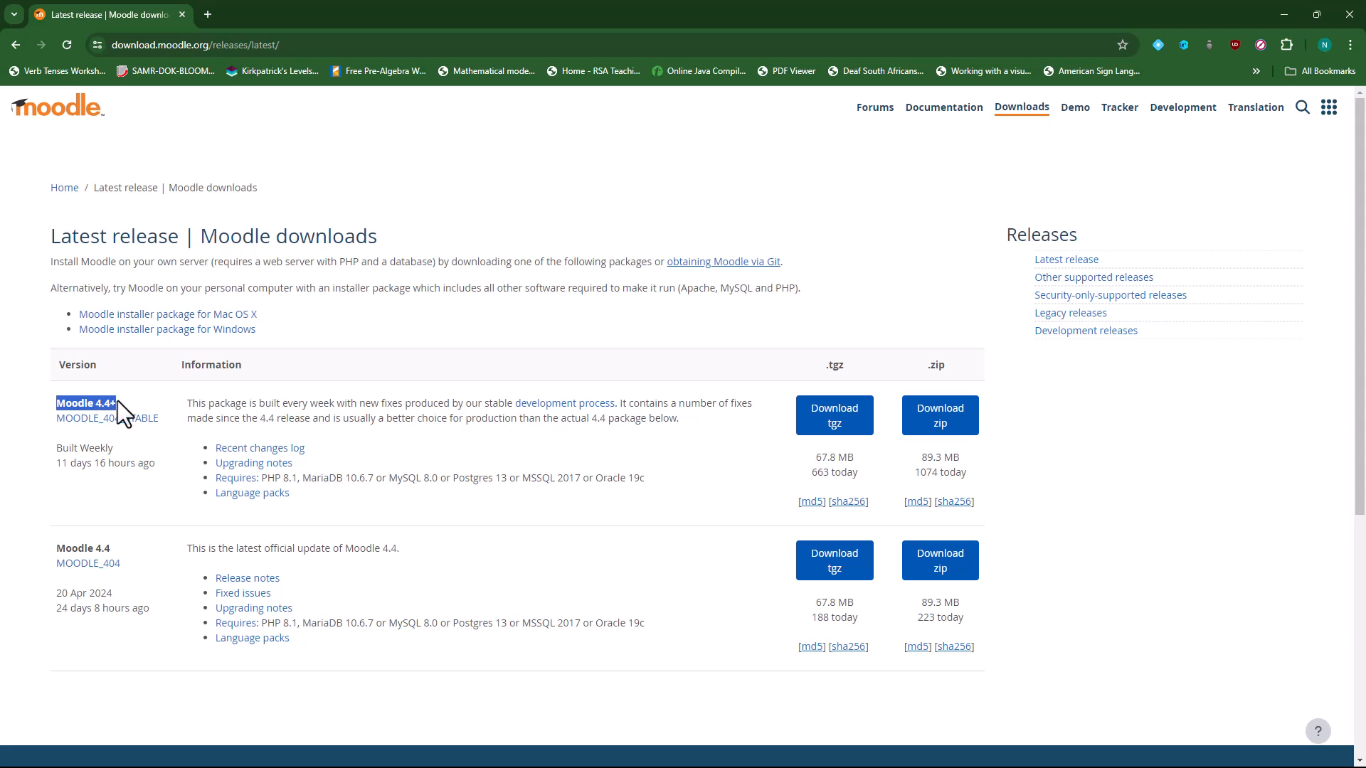
- Read the Upgrading docs note that Moodle 4.4 requires Moodle 4.1.2 or later
left_click(399, 445)
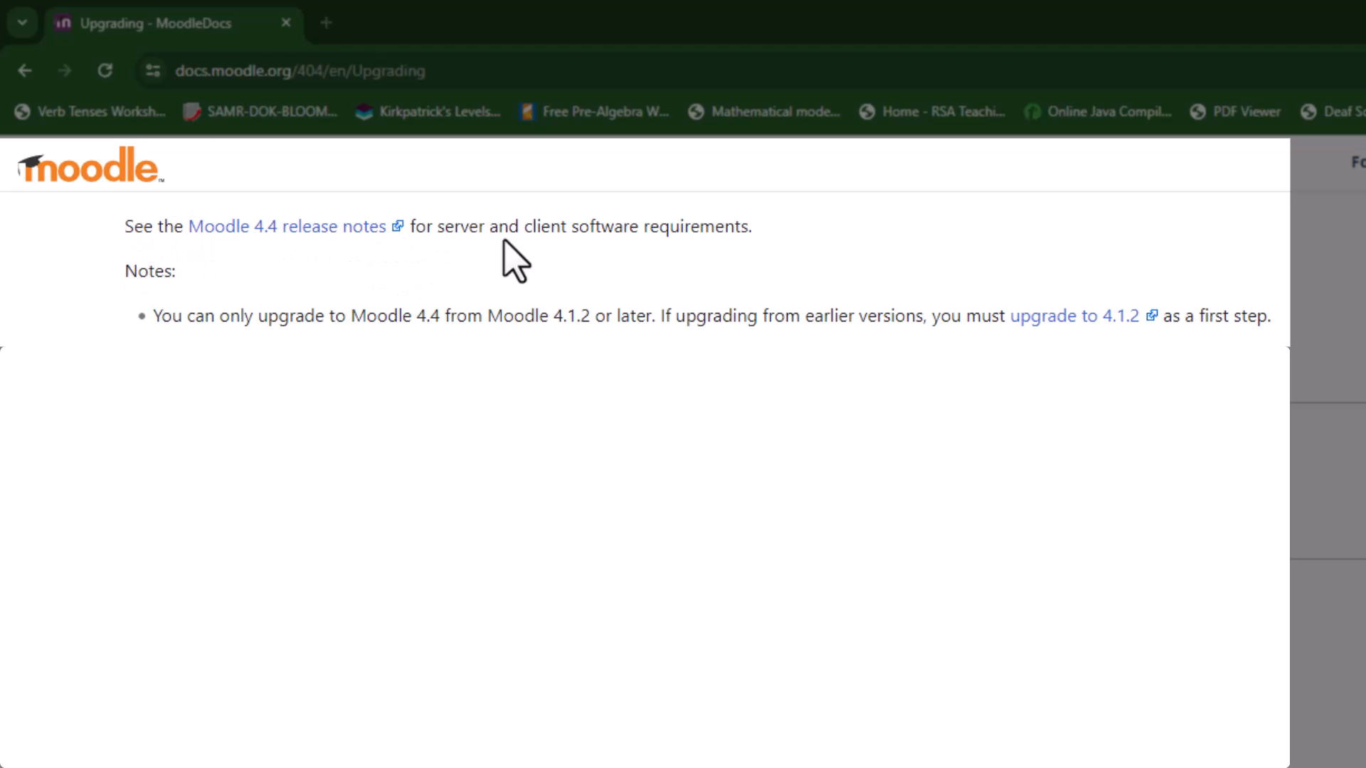
triple_click(139, 271)
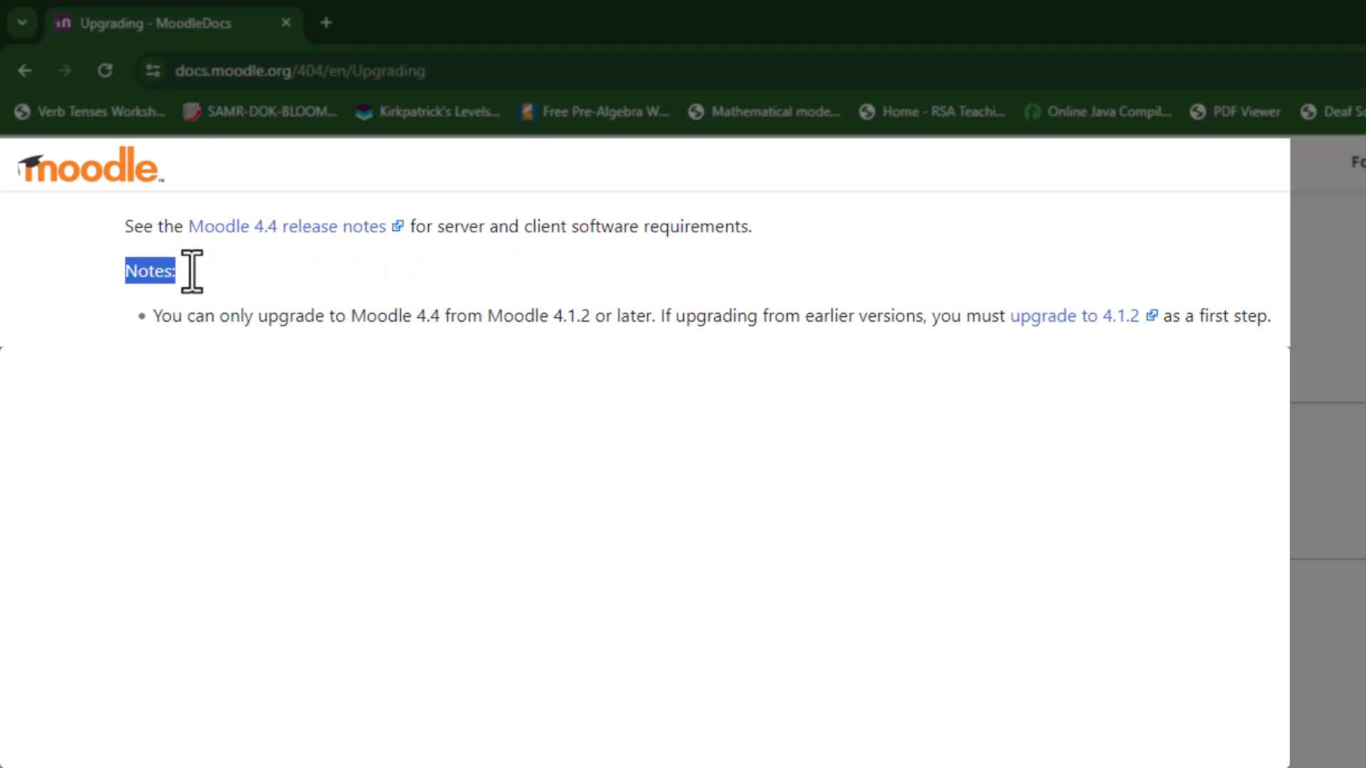
left_click(132, 329)
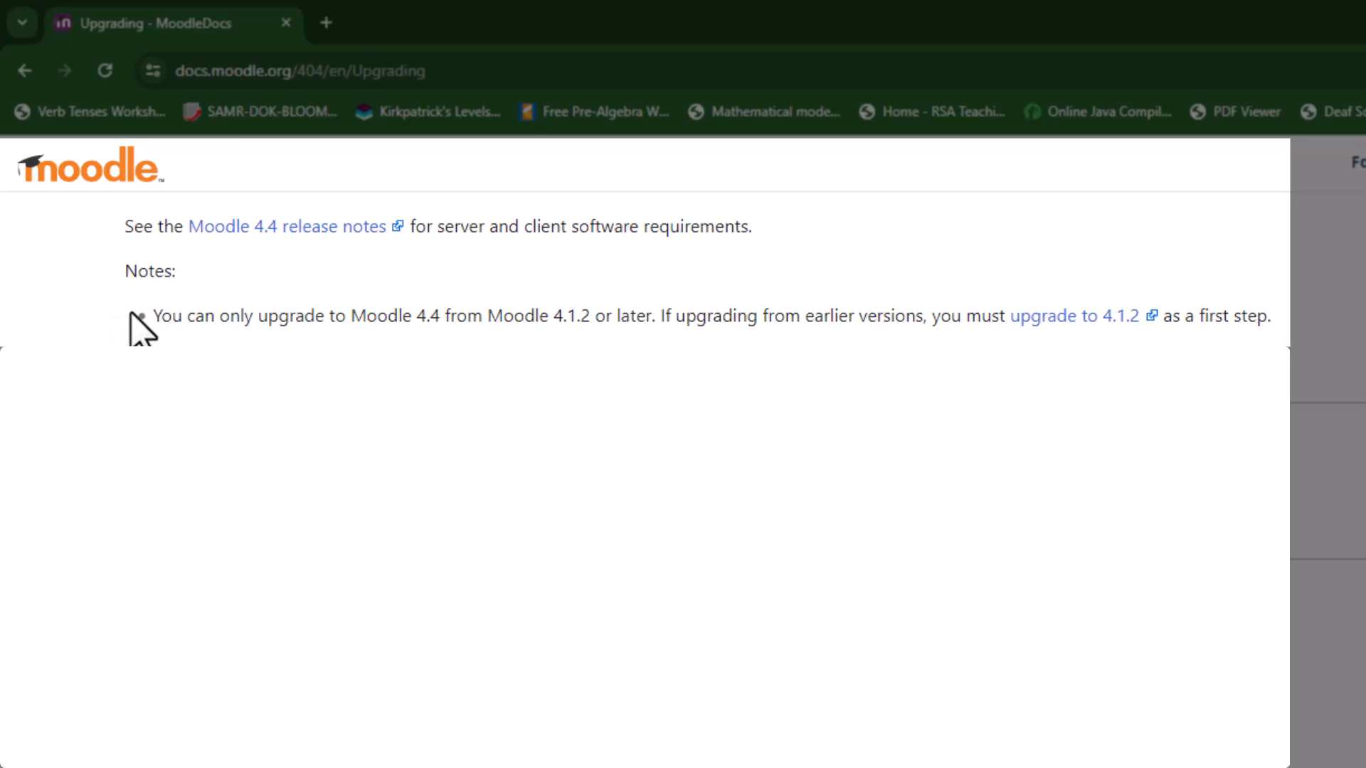
left_click_drag(153, 317, 1360, 363)
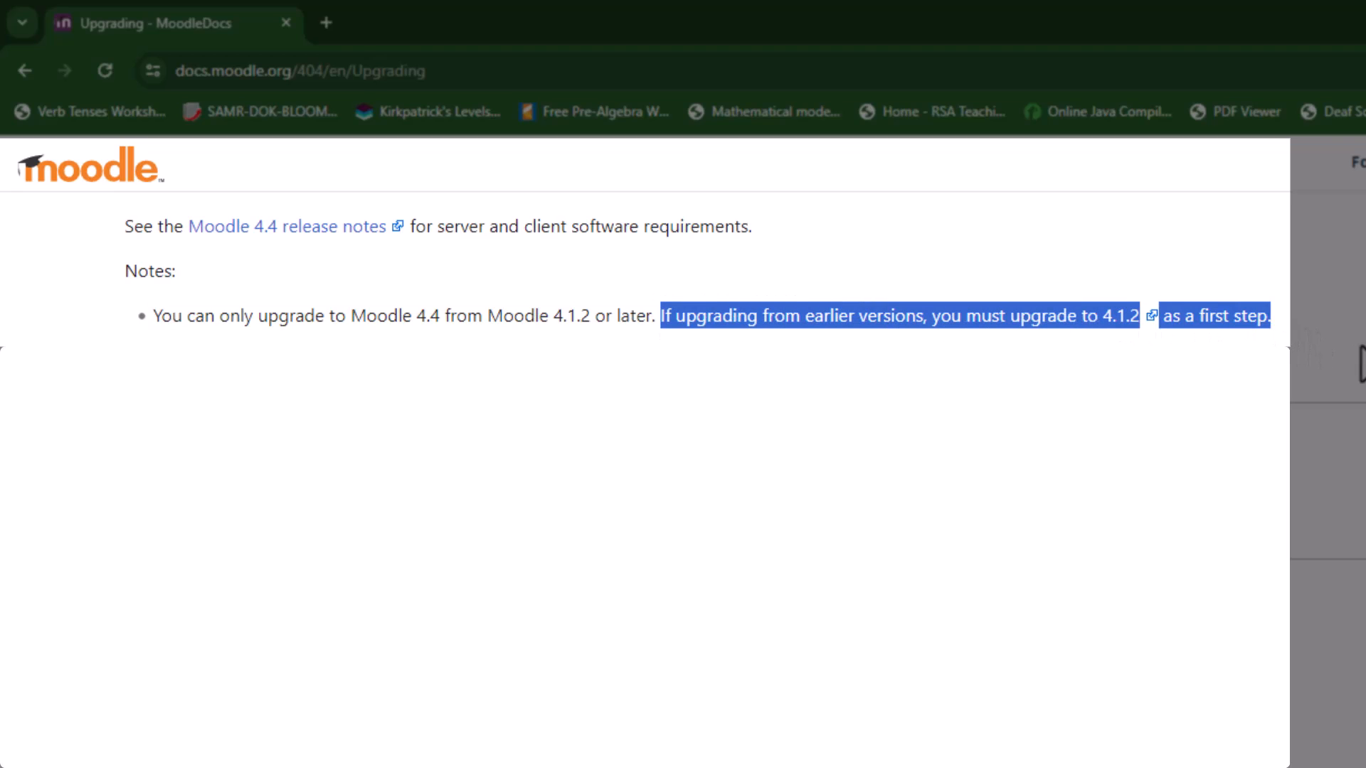
left_click(1360, 350)
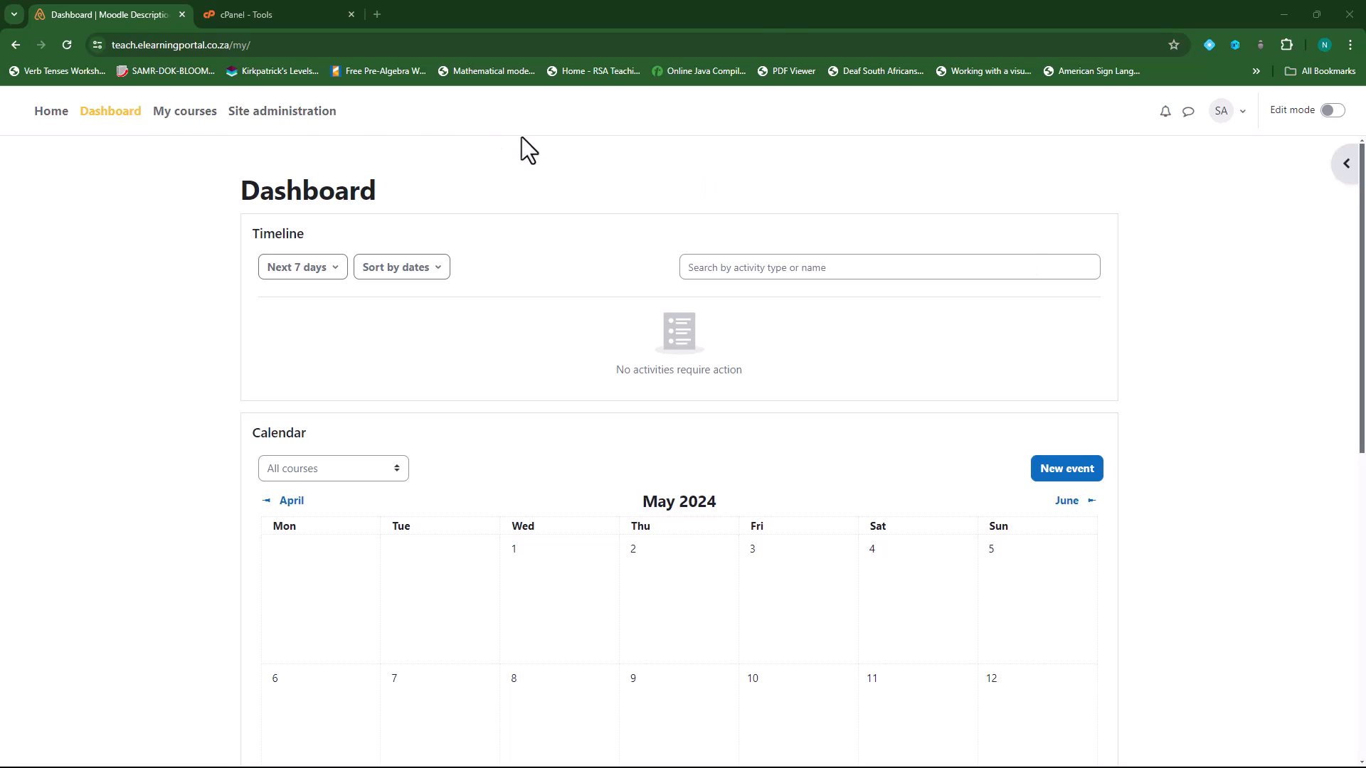
- Confirm on the Notifications page that the site runs Moodle 4.1.10+ (Build: 20240503)
left_click(295, 114)
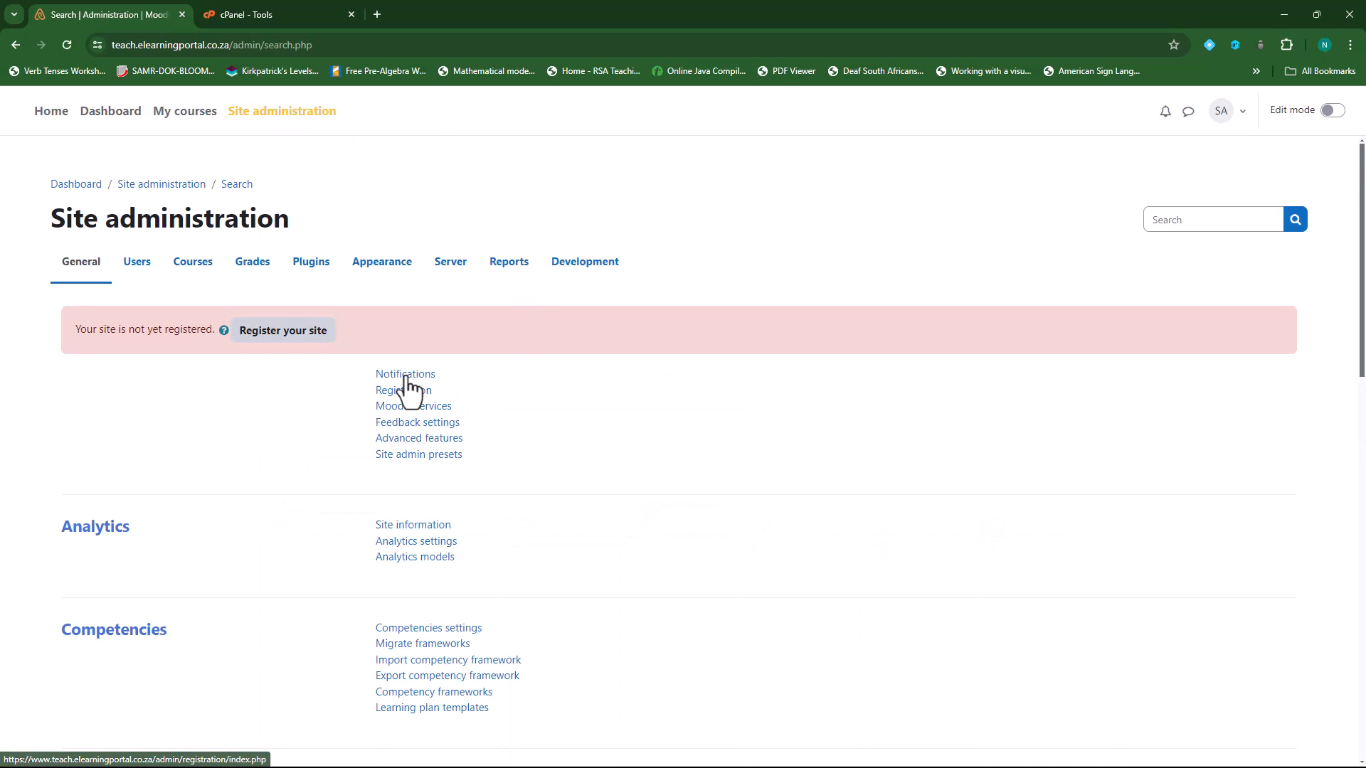
left_click(407, 377)
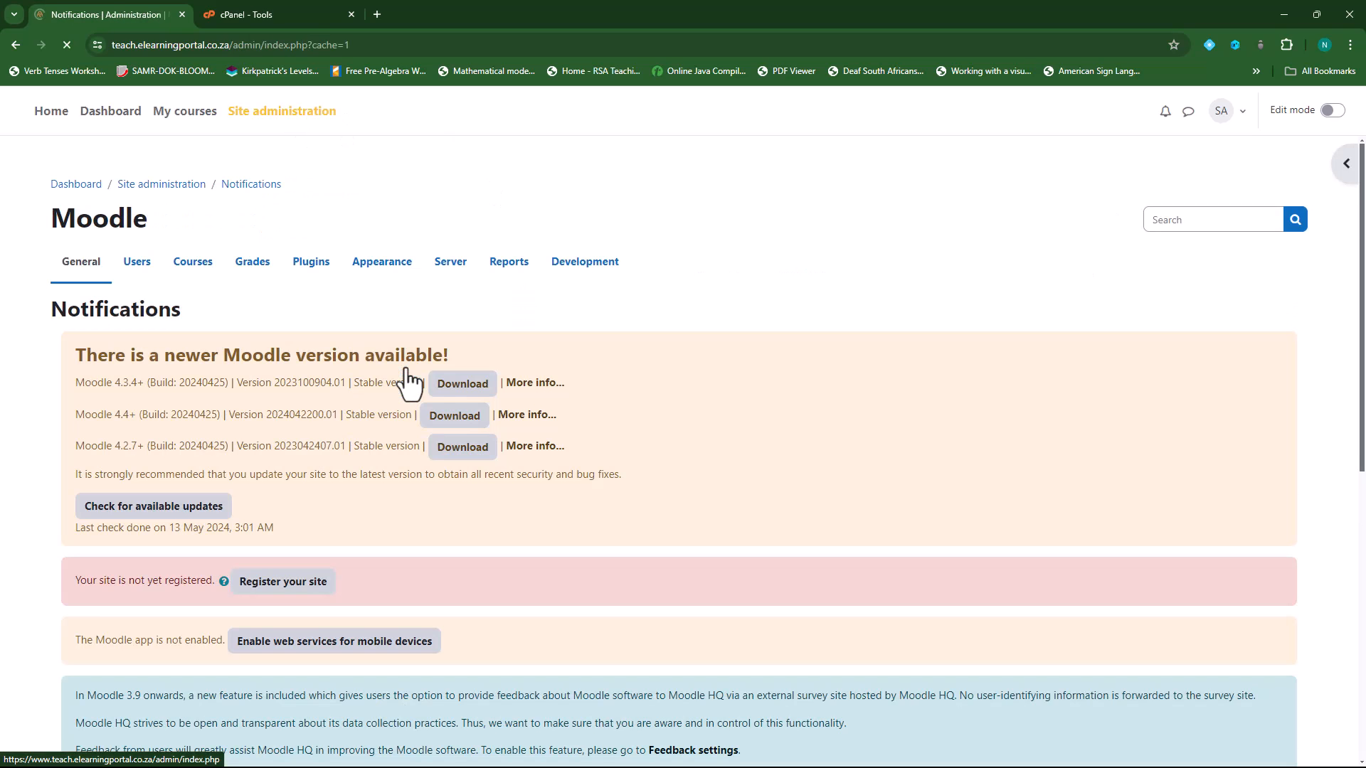
scroll(484, 441, "down", 5)
scroll(480, 442, "down", 4)
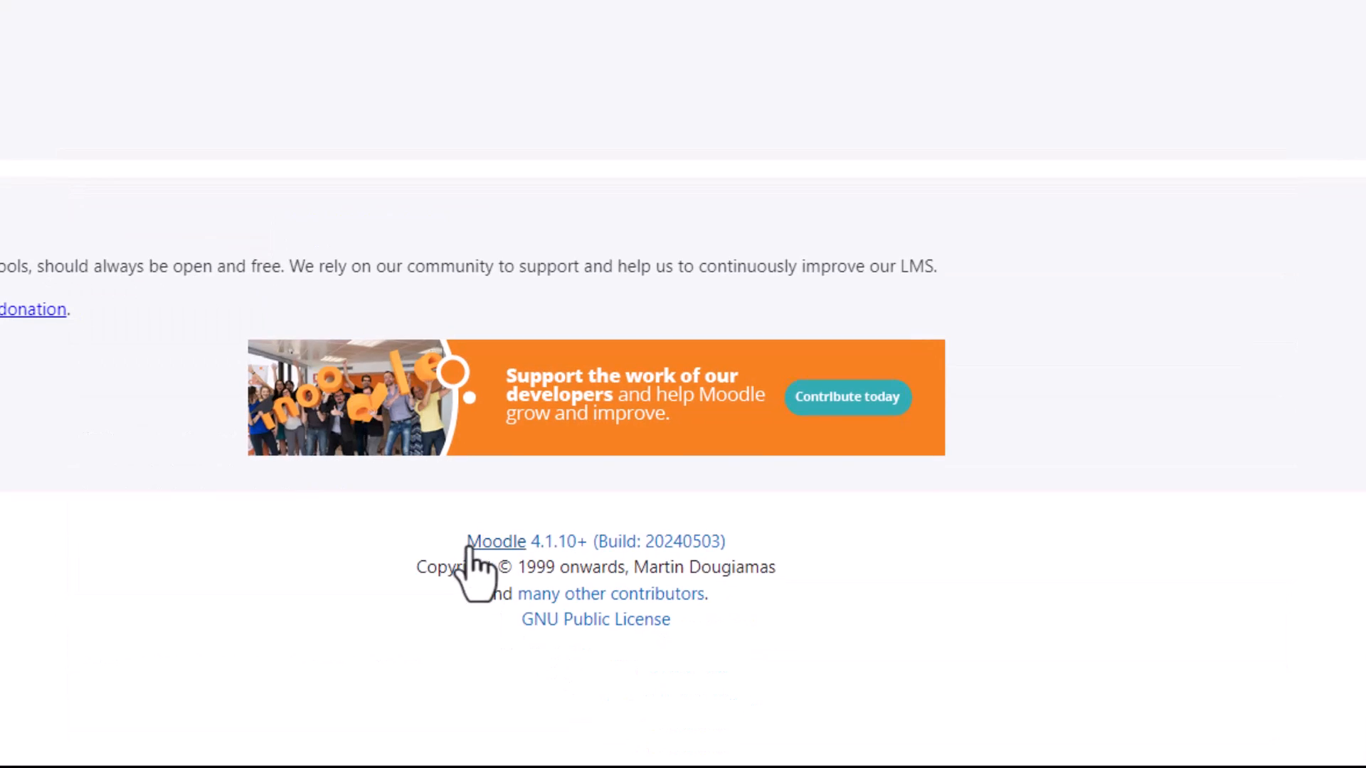
left_click_drag(462, 542, 702, 547)
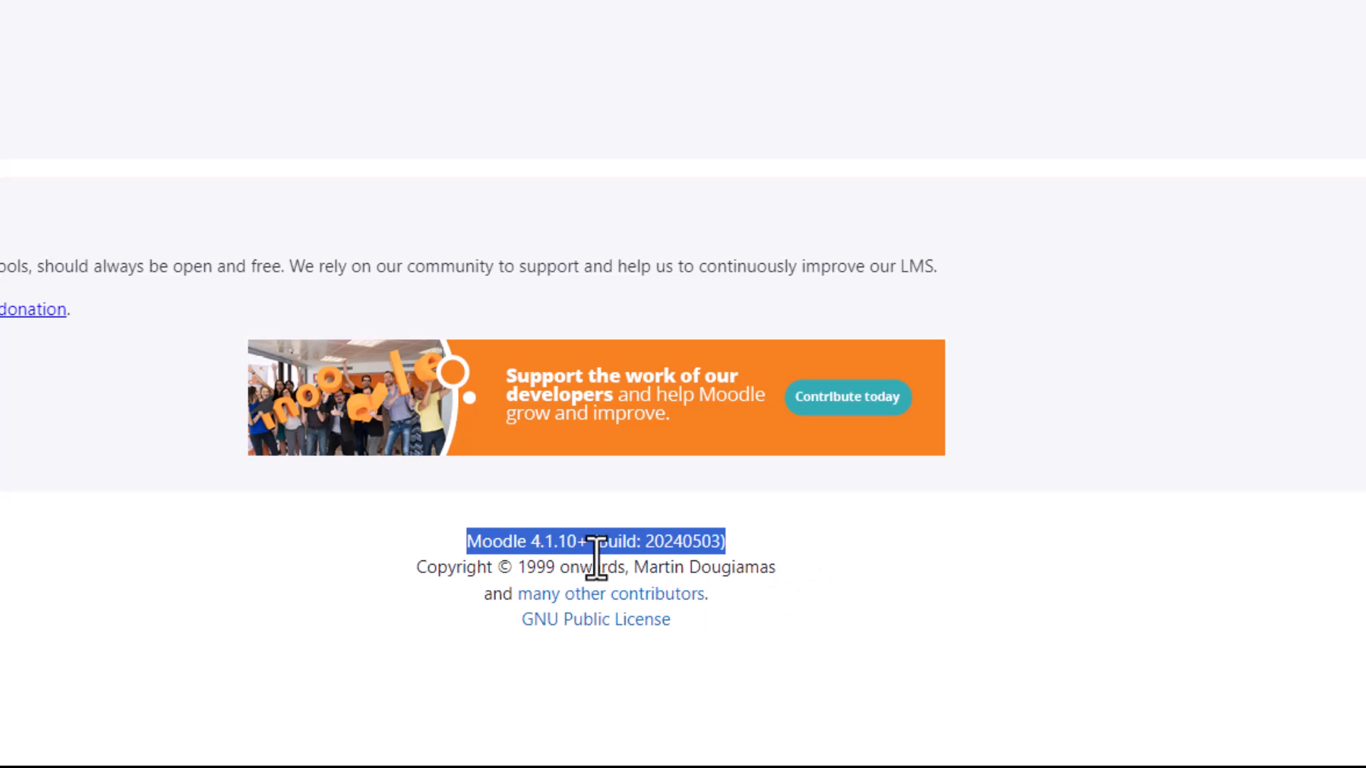
left_click(767, 546)
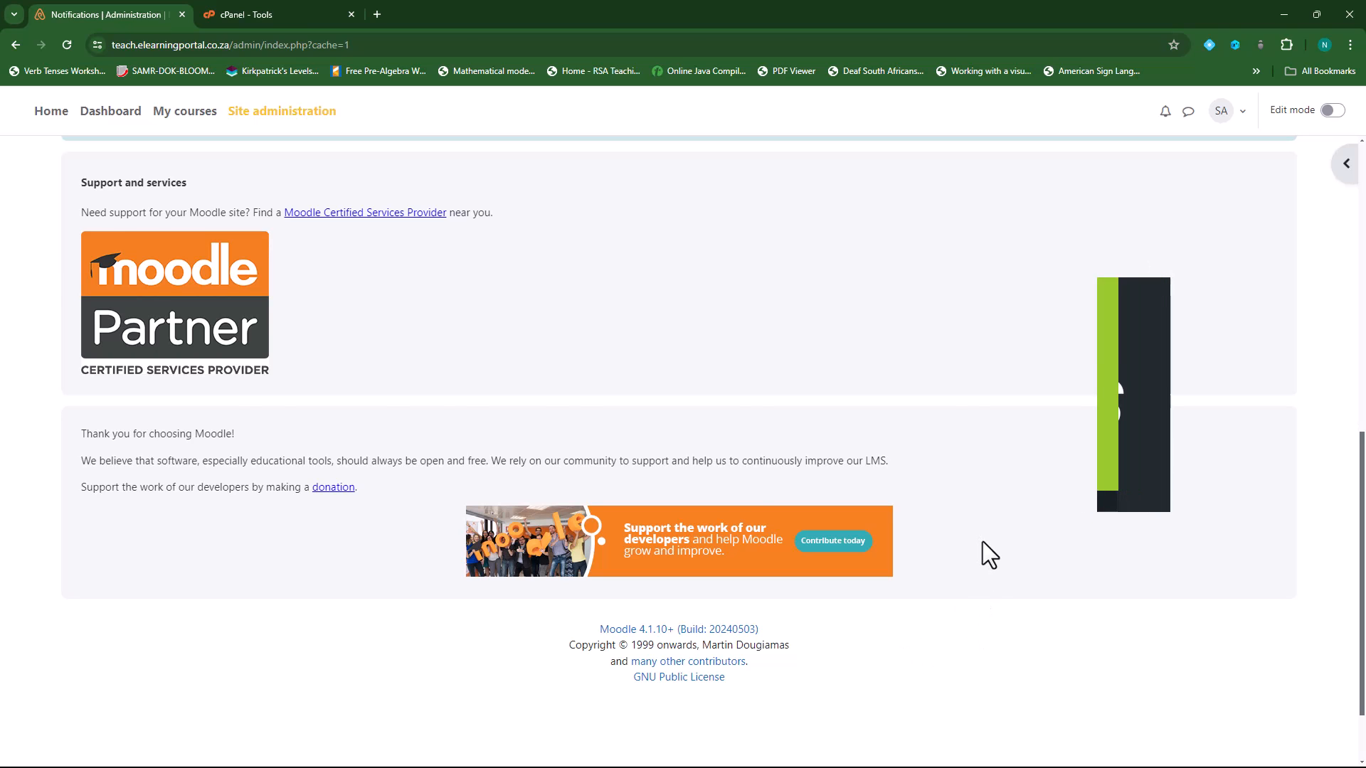
scroll(983, 542, "up", 9)
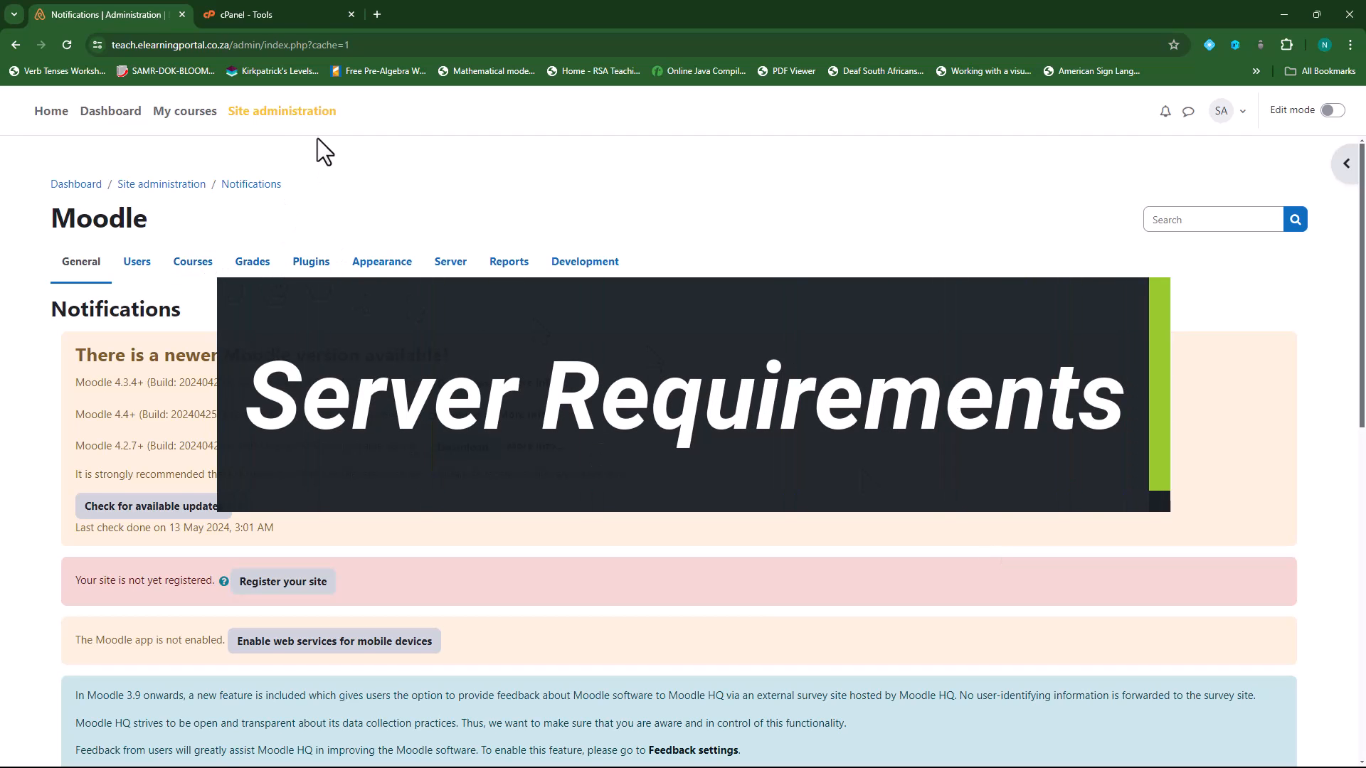
- Update the Server > Environment requirement data until 'Component installed' appears
left_click(299, 114)
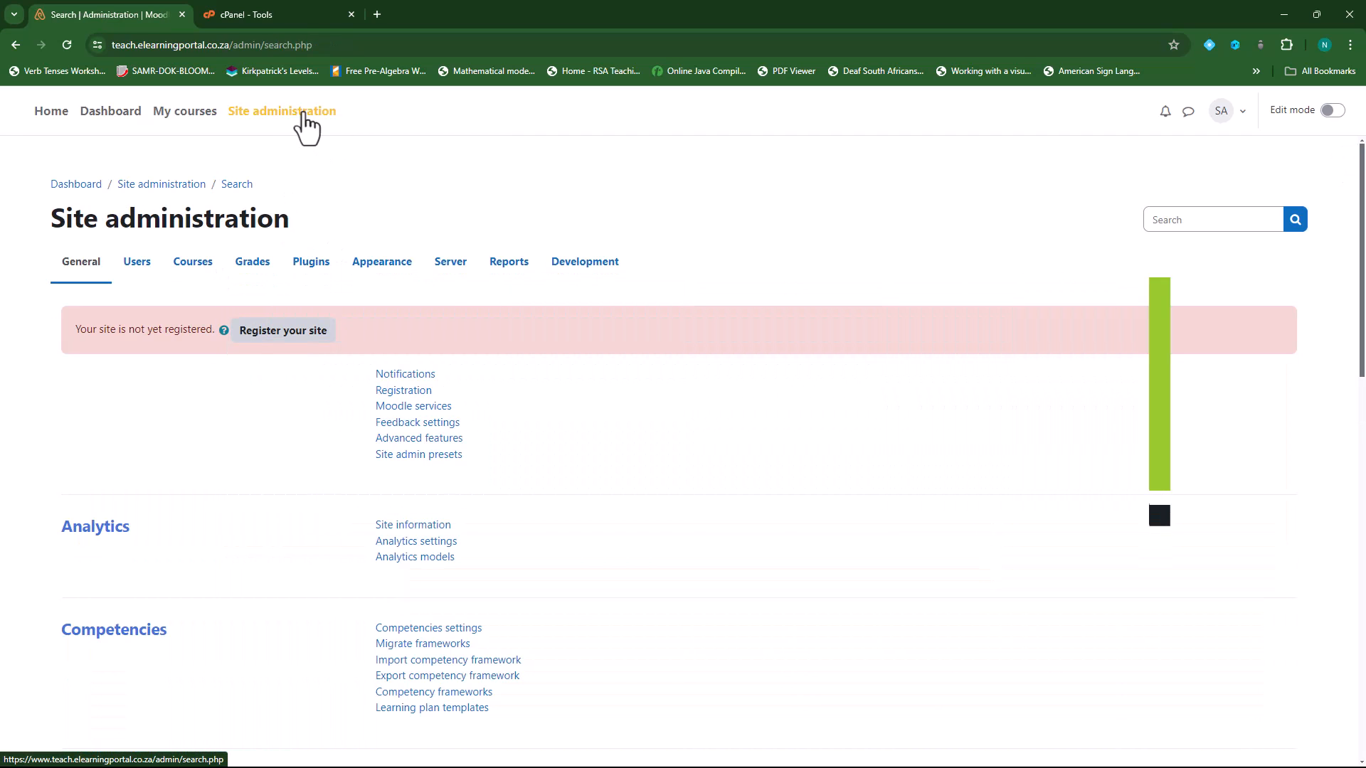
left_click(451, 270)
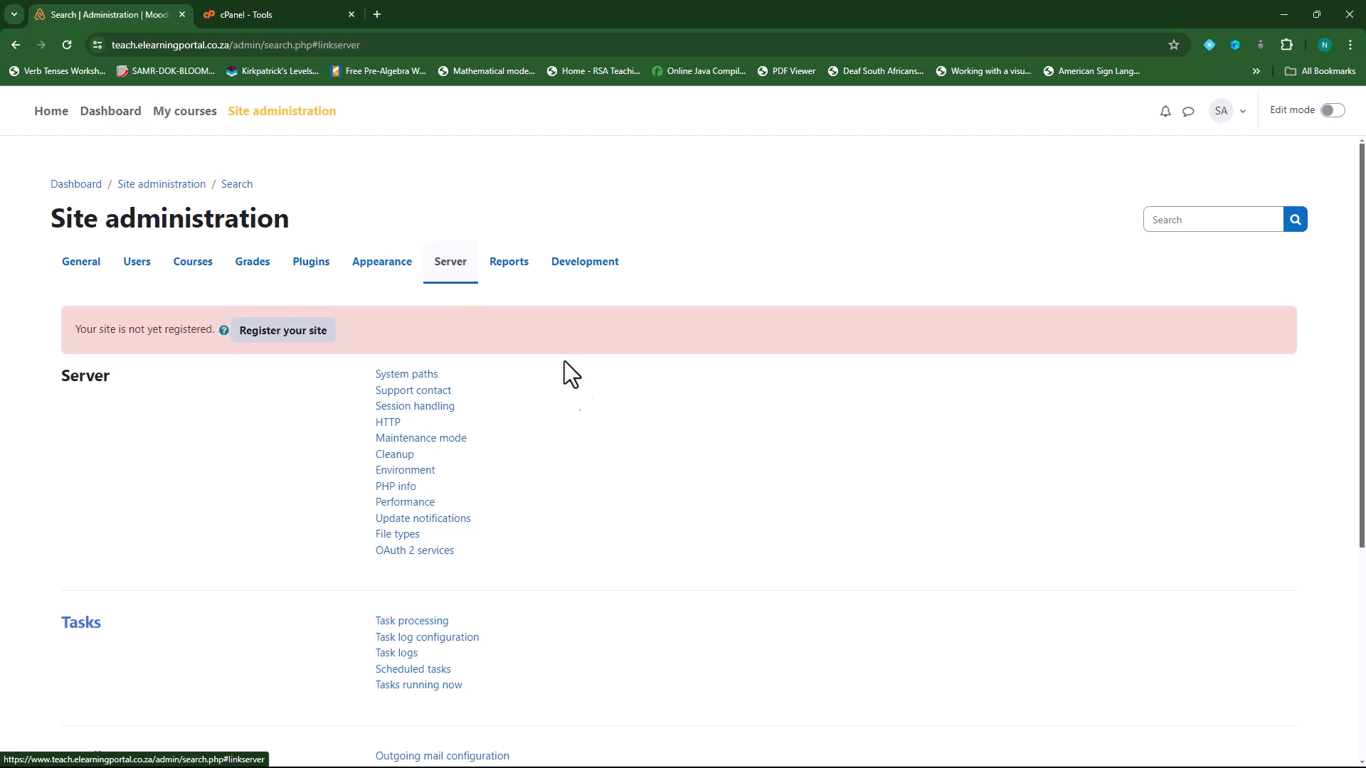
left_click(424, 472)
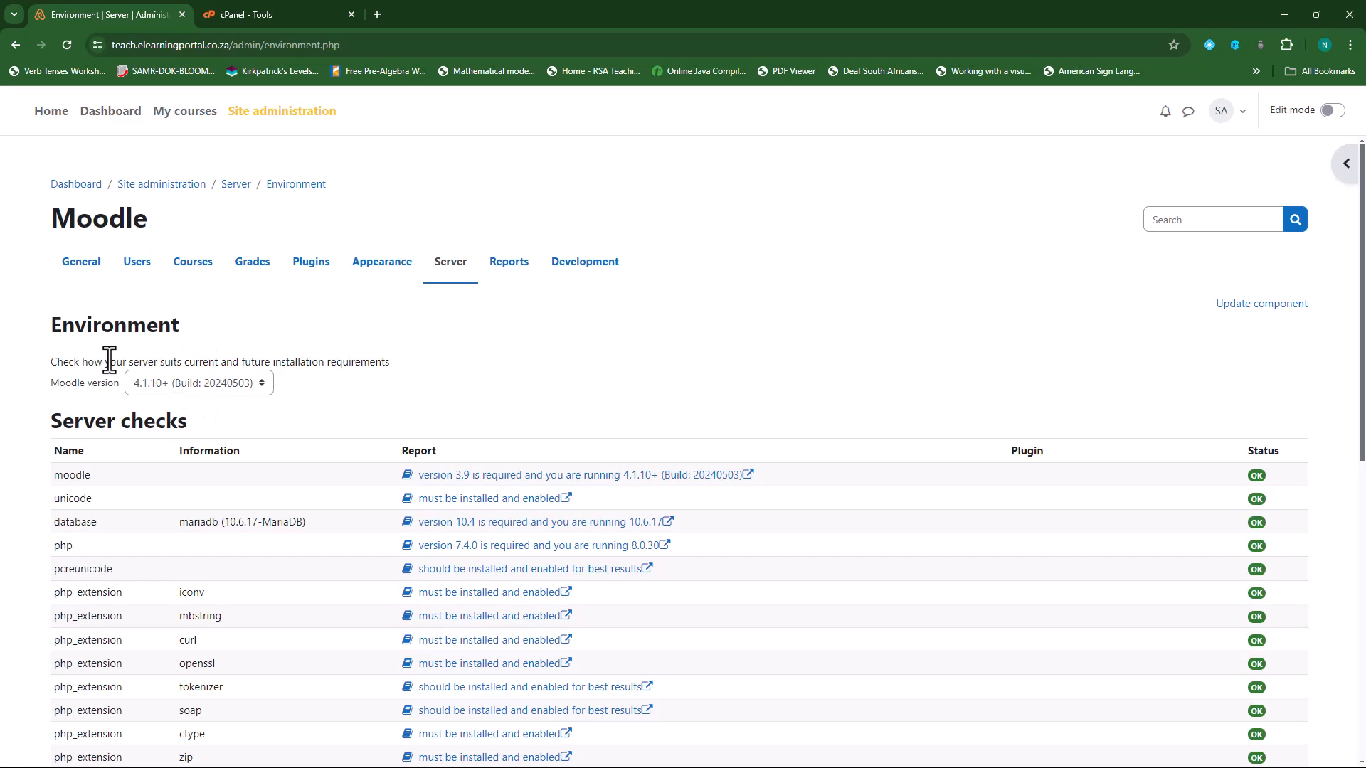
left_click(1258, 307)
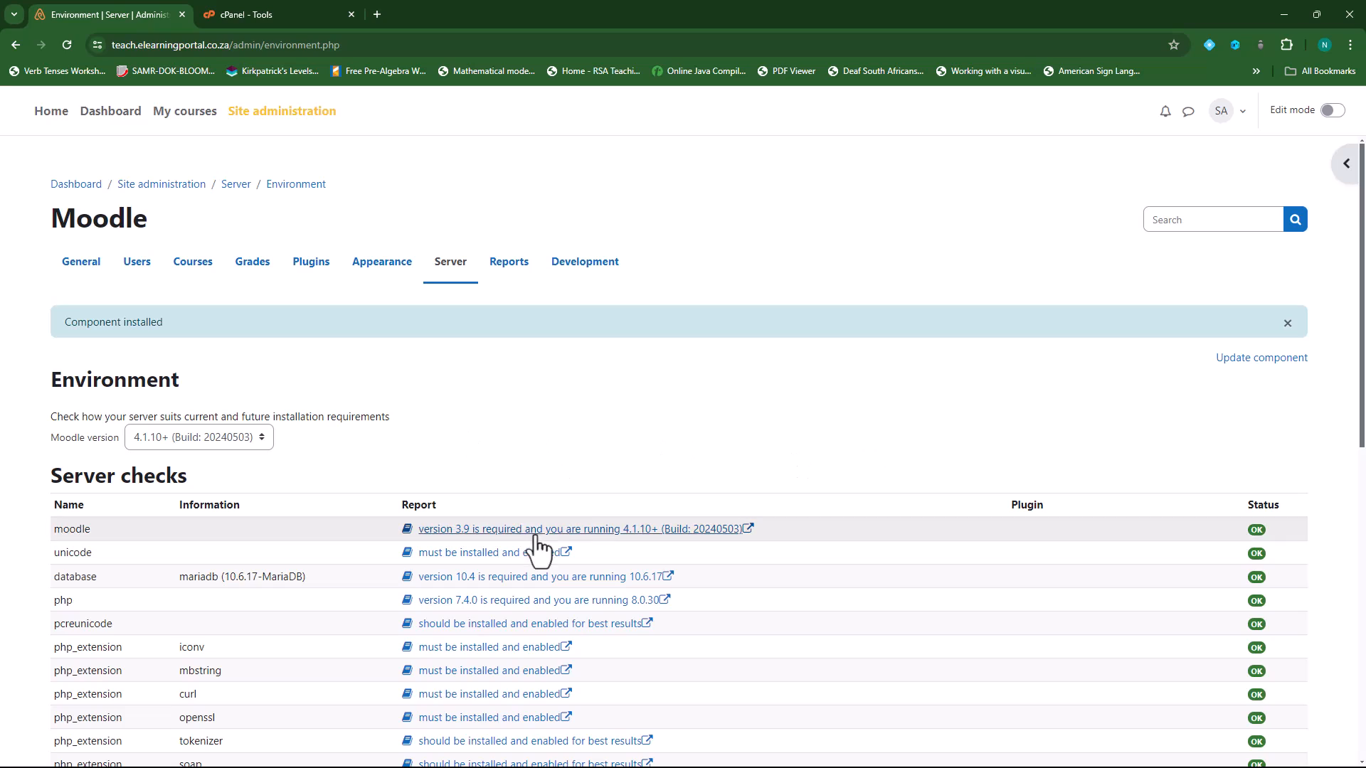
left_click(262, 437)
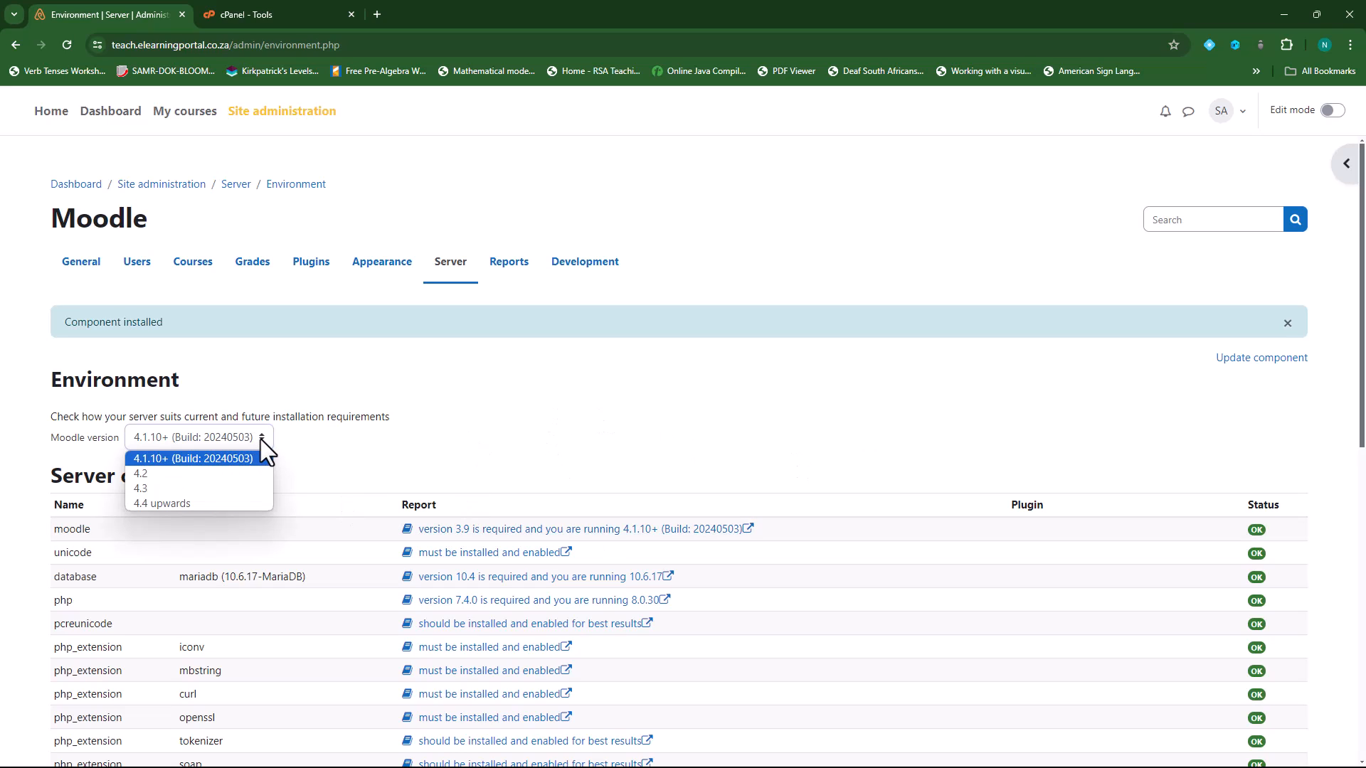
- Check the environment against 4.4 upwards: PHP 8.1.0 required (8.0.30 running), Assignment 2.2 subplugins present
left_click(224, 504)
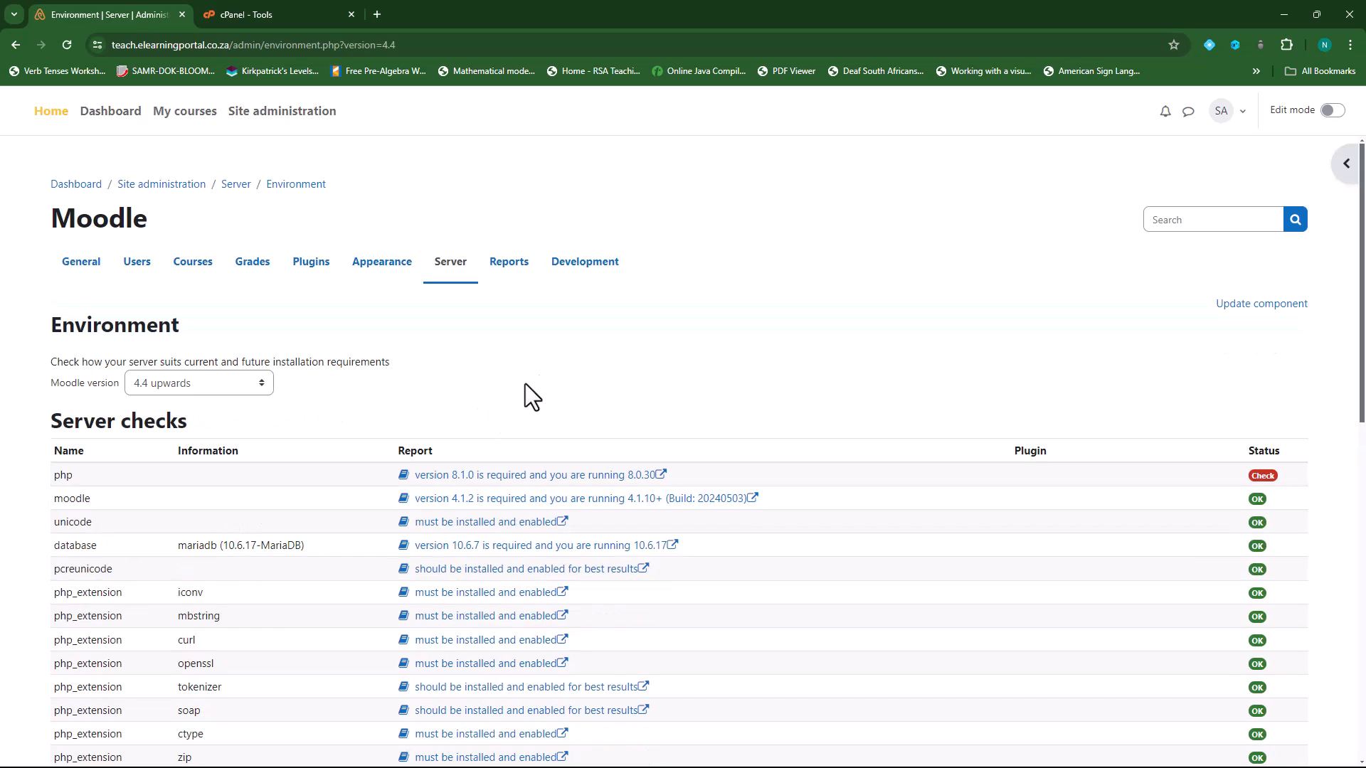
scroll(320, 442, "down", 1)
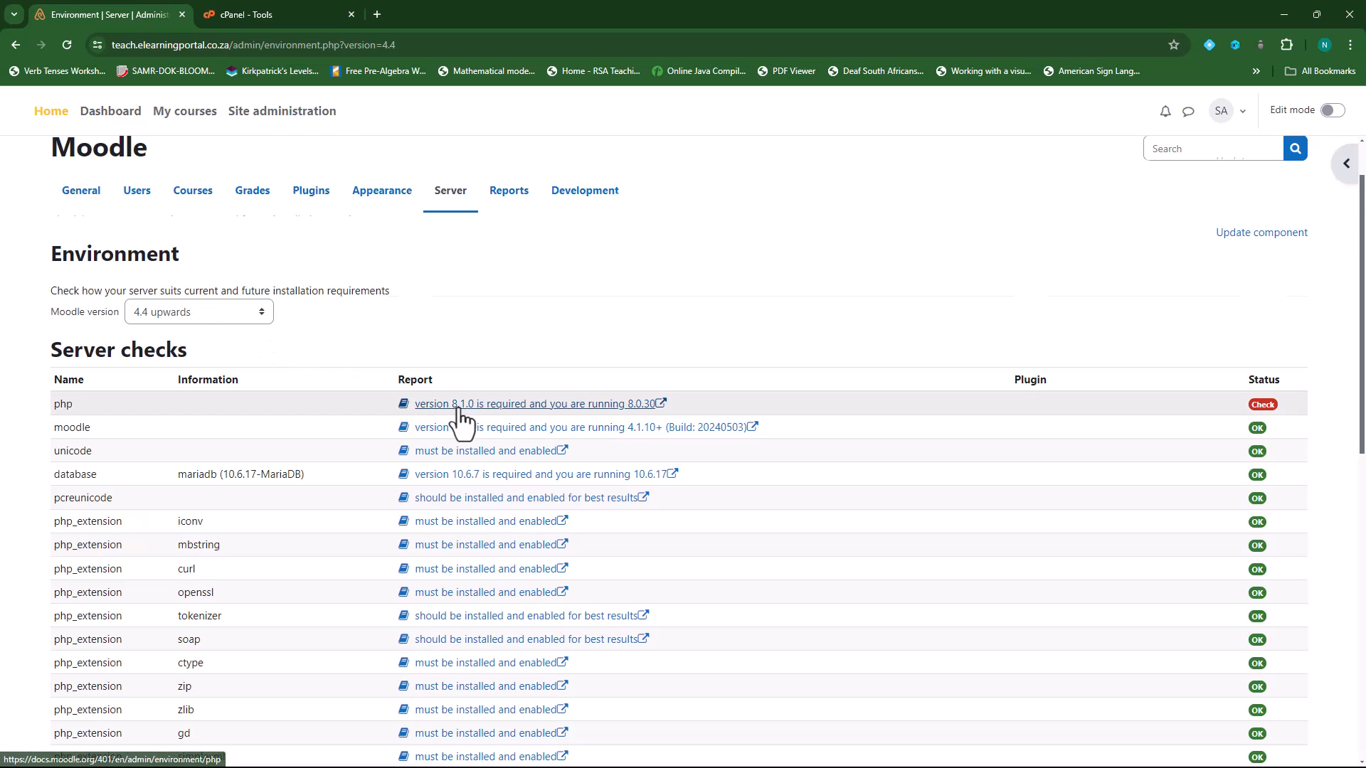
scroll(461, 420, "down", 3)
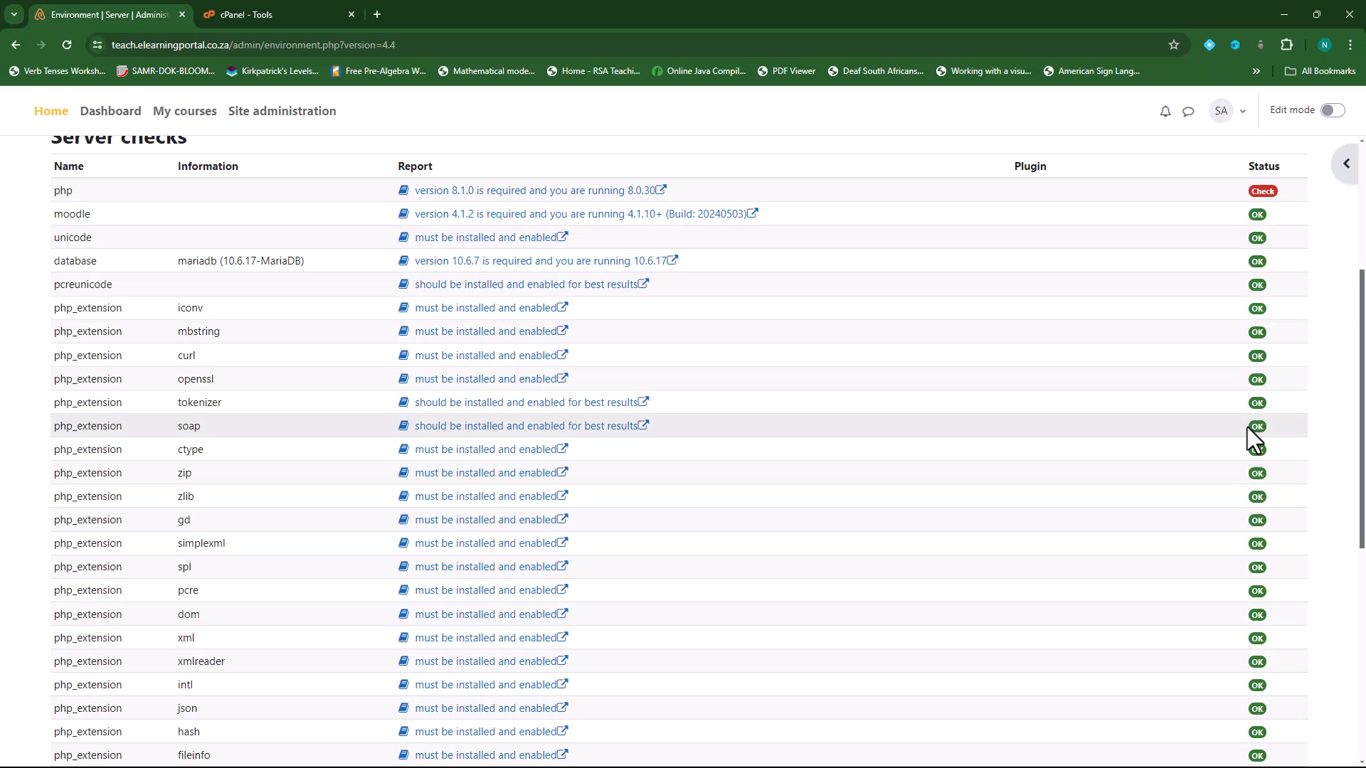
scroll(937, 548, "down", 6)
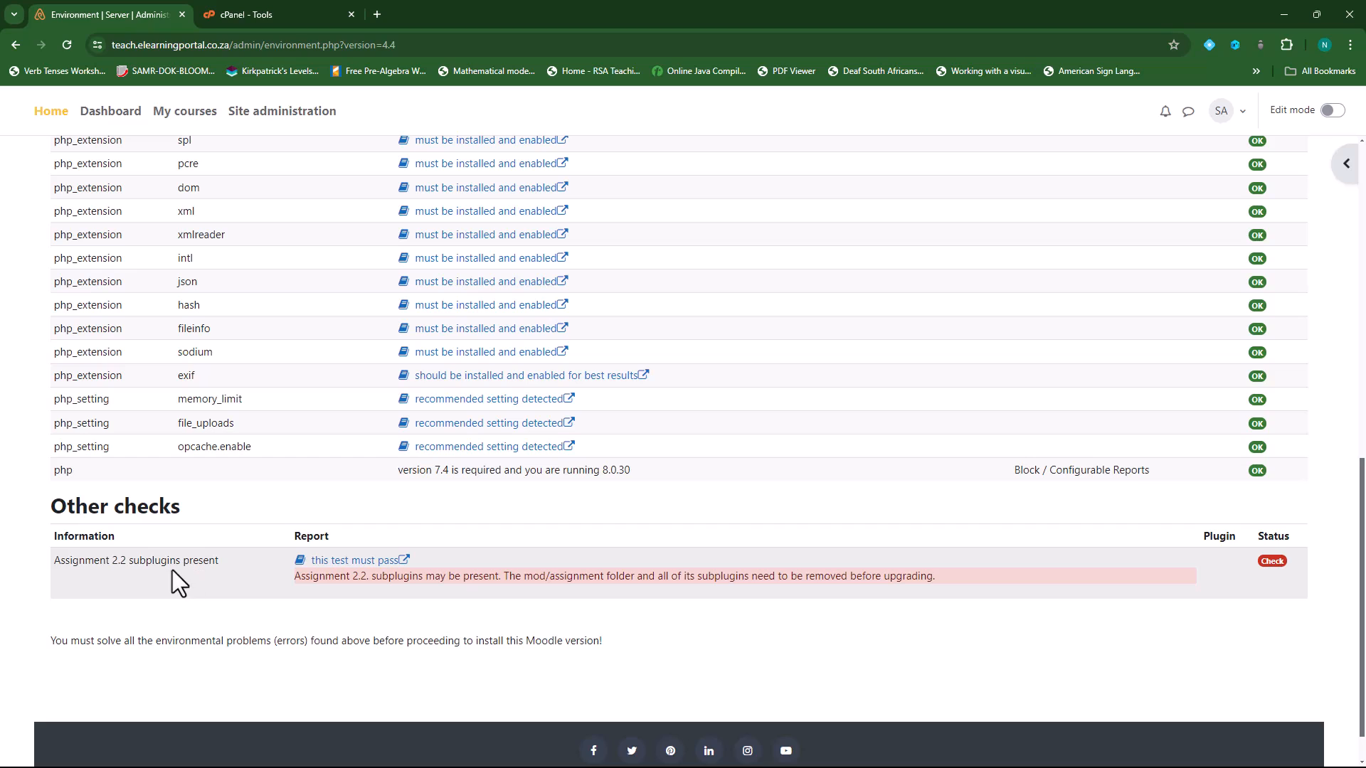
scroll(796, 479, "up", 2)
scroll(853, 646, "down", 2)
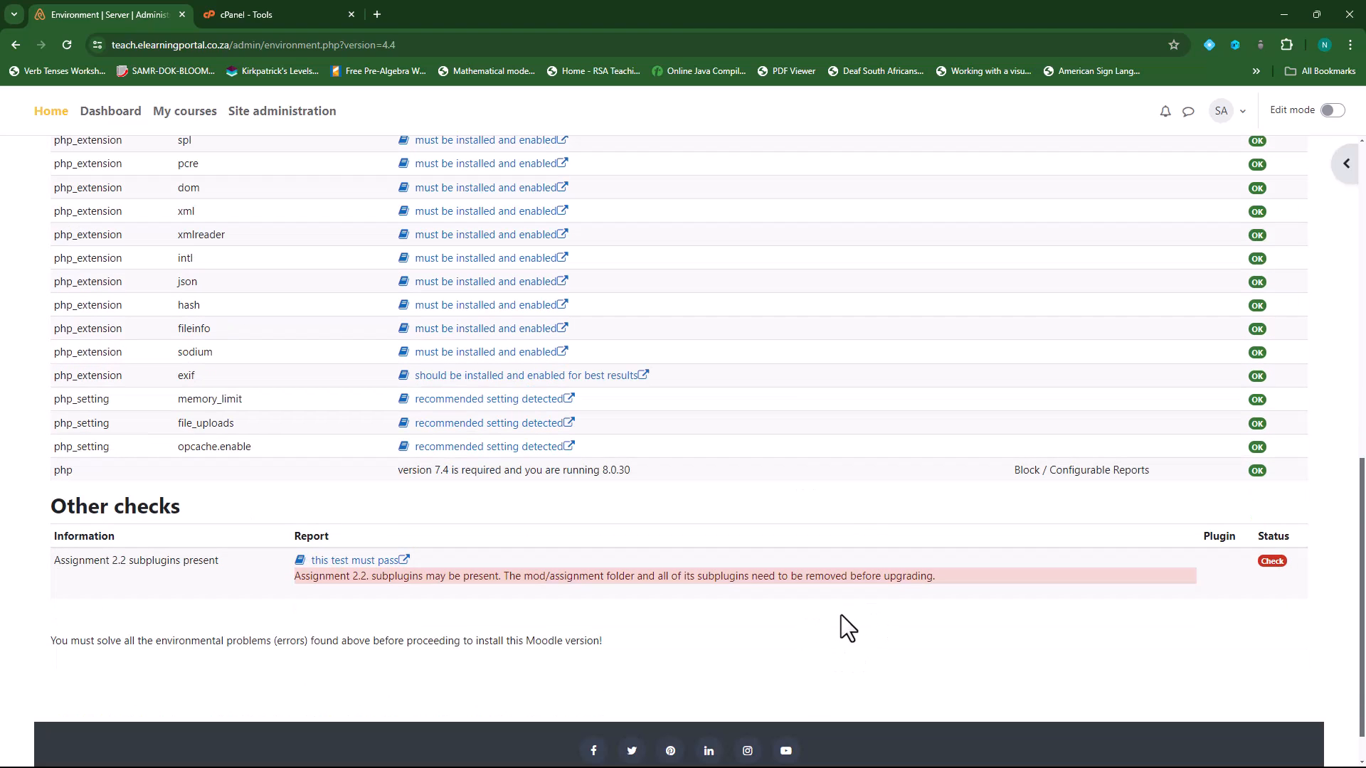
scroll(828, 634, "up", 15)
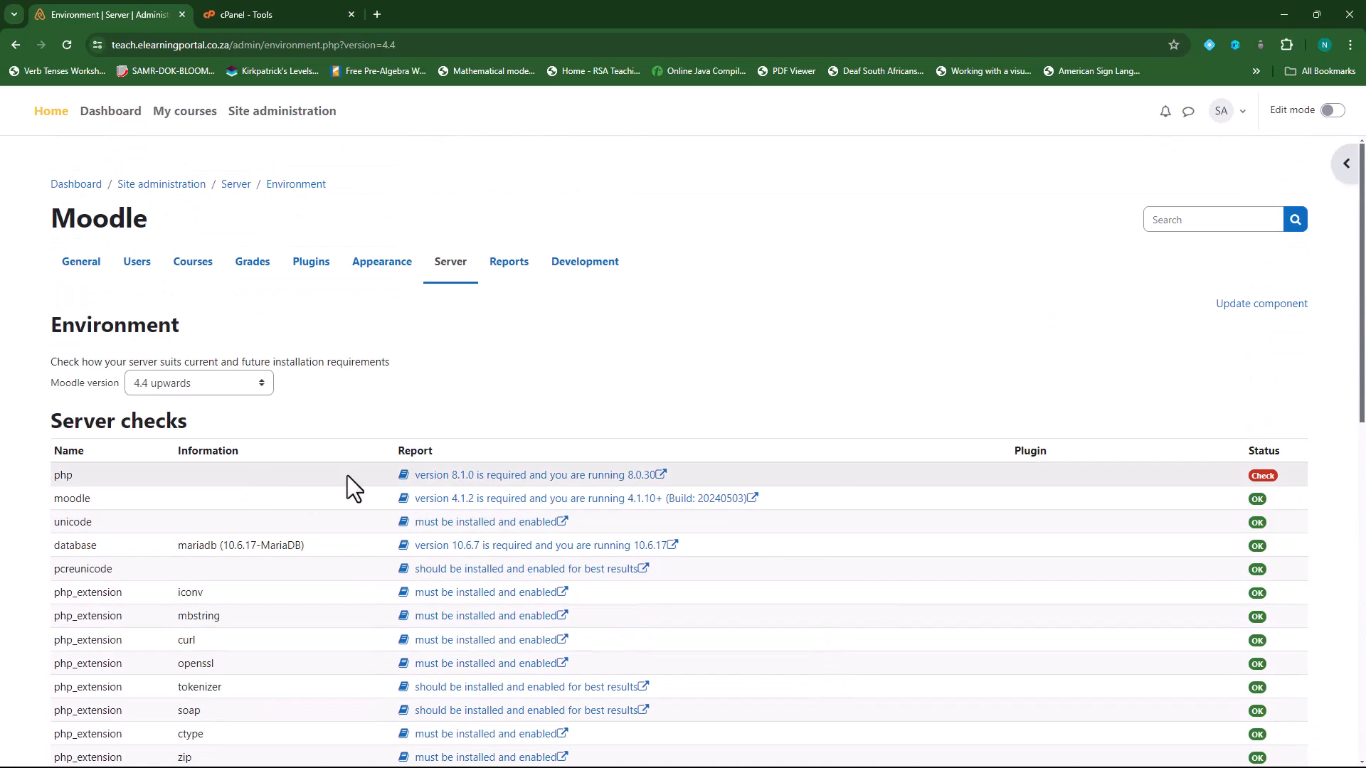
scroll(827, 475, "down", 1)
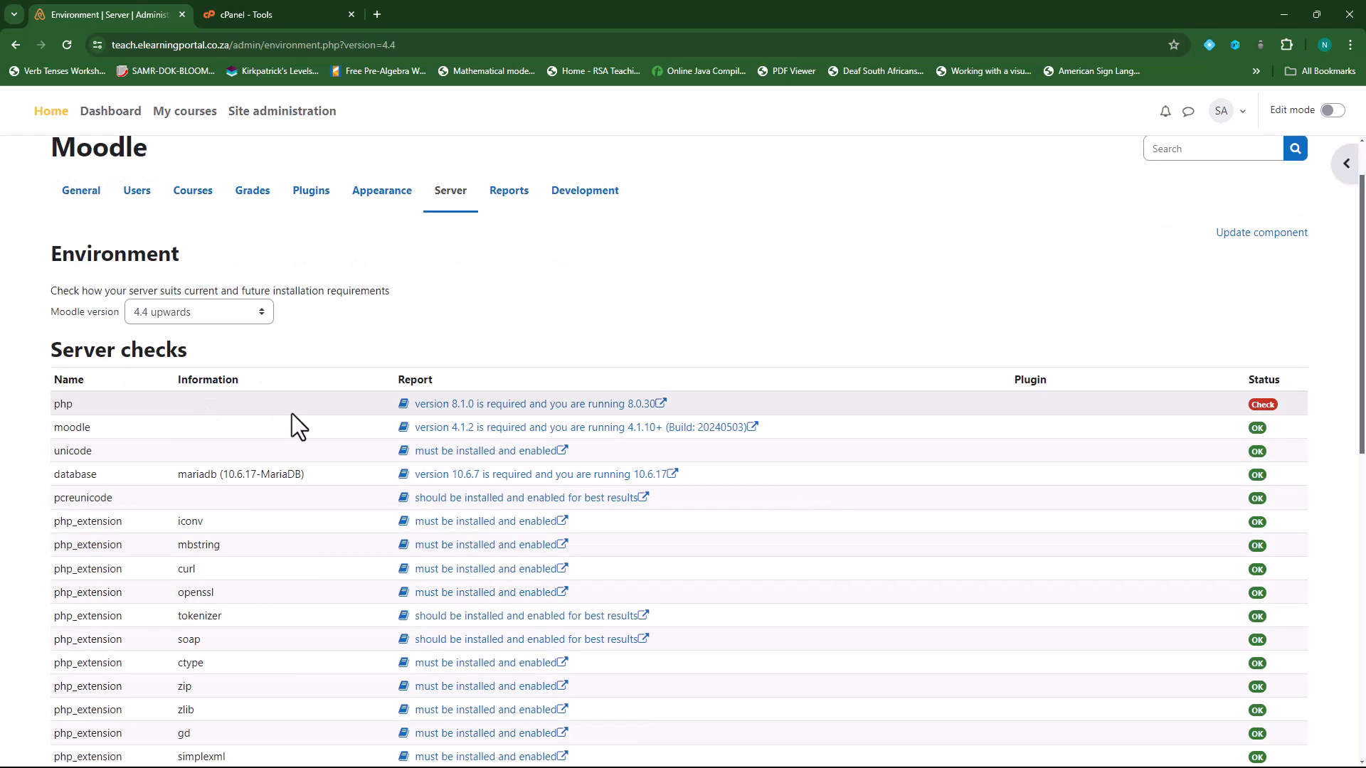
scroll(706, 500, "down", 10)
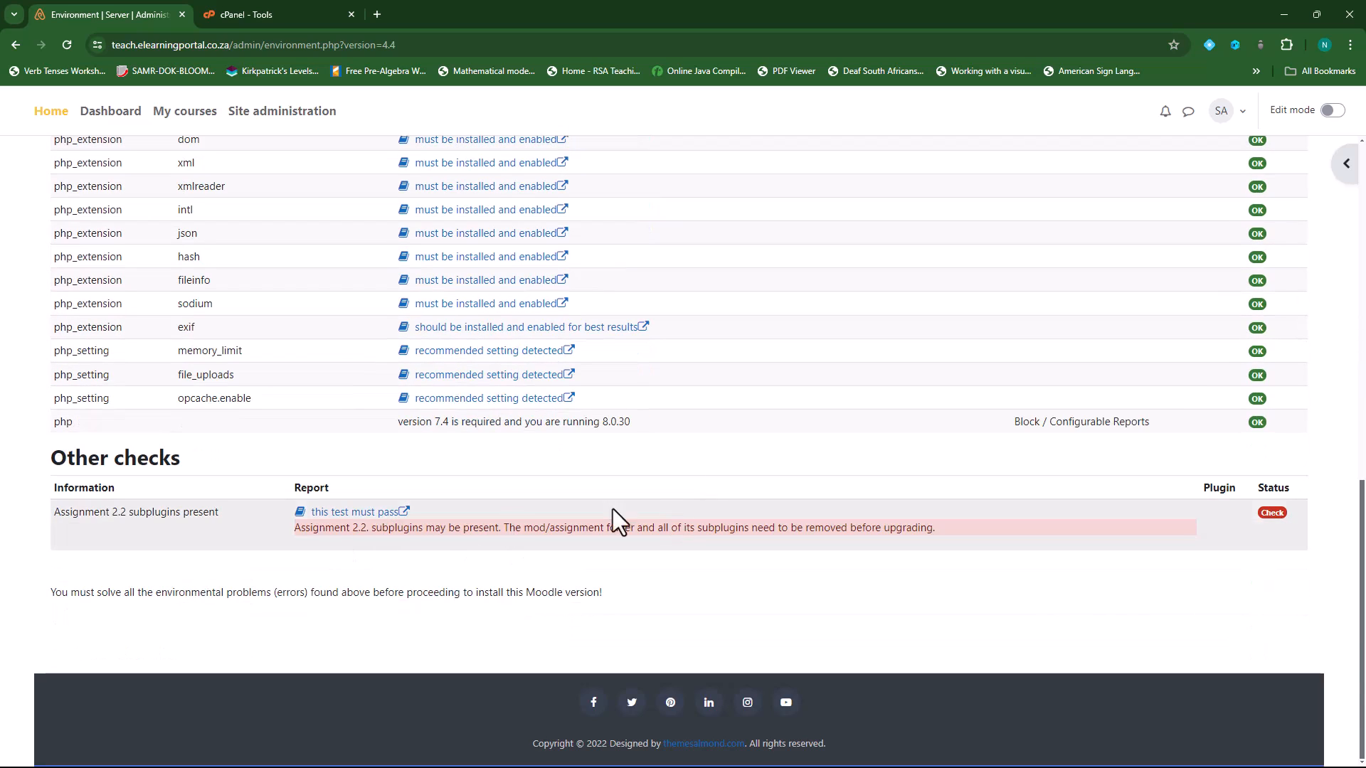
scroll(864, 589, "up", 8)
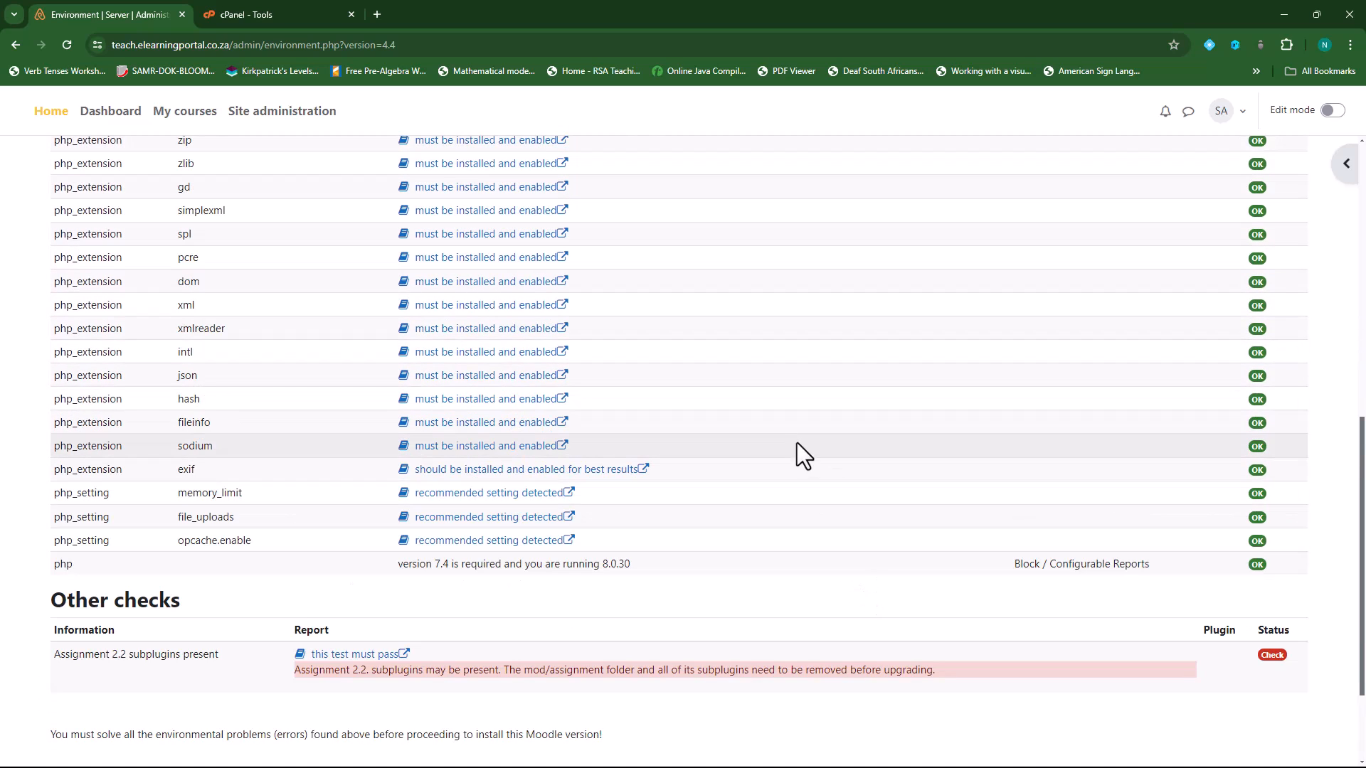
scroll(801, 446, "up", 2)
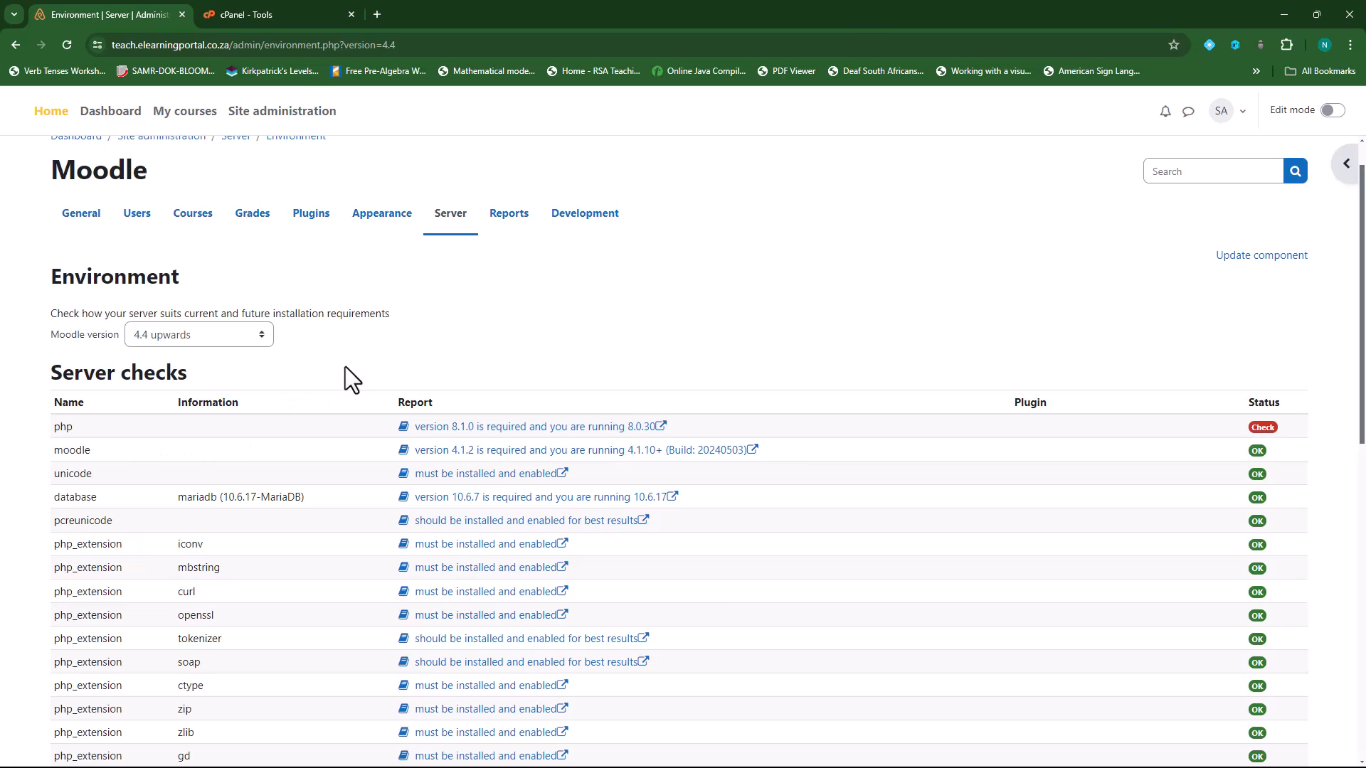
- Locate Select PHP Version under cPanel Software after confirming Moodle 4.4 needs PHP 8.1.0
left_click(282, 12)
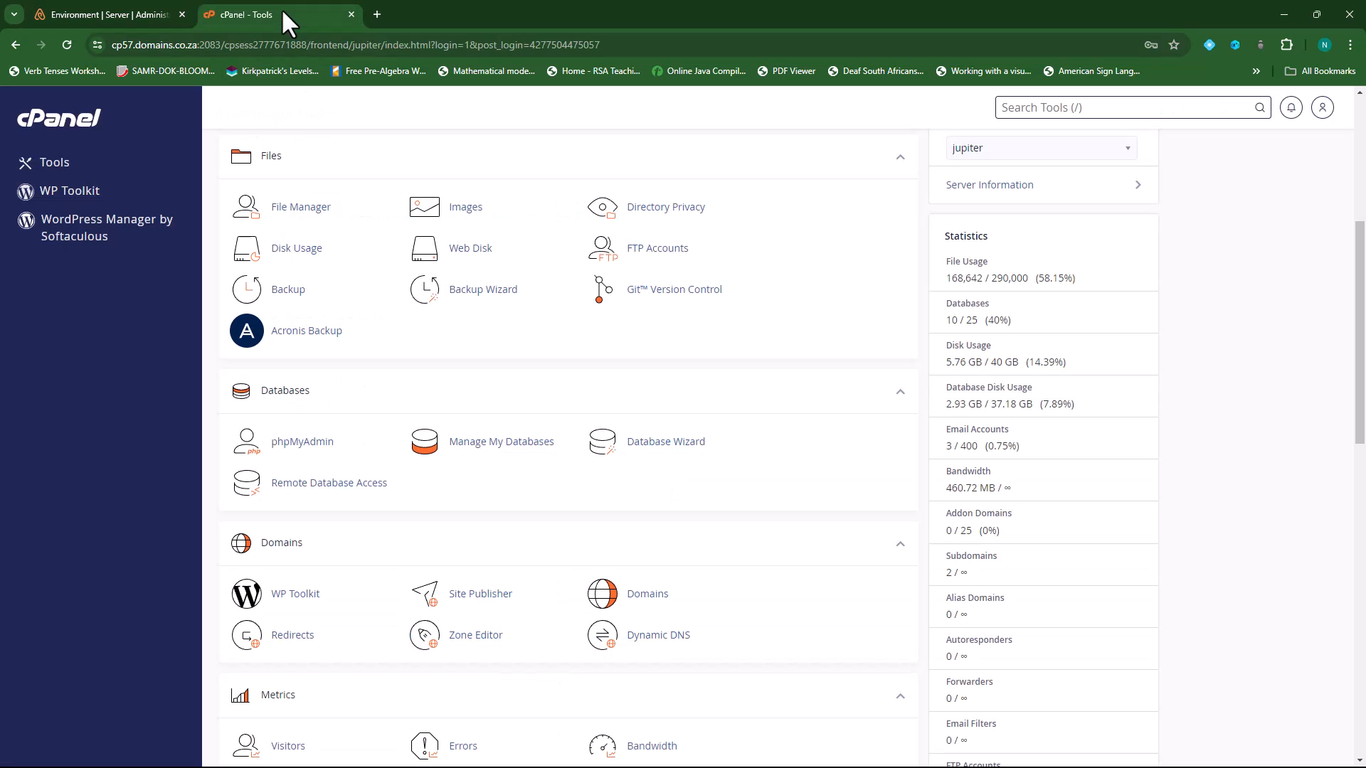
scroll(375, 475, "down", 2)
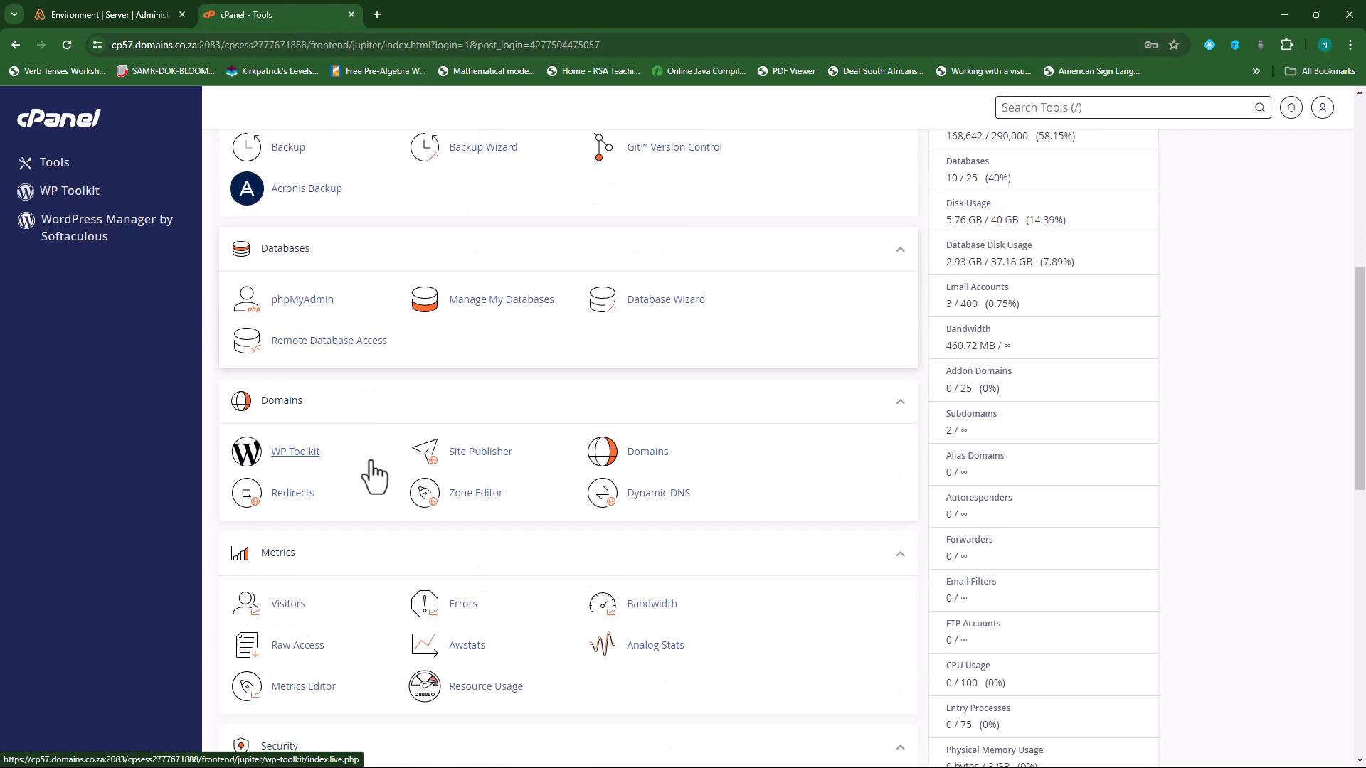
scroll(375, 475, "down", 5)
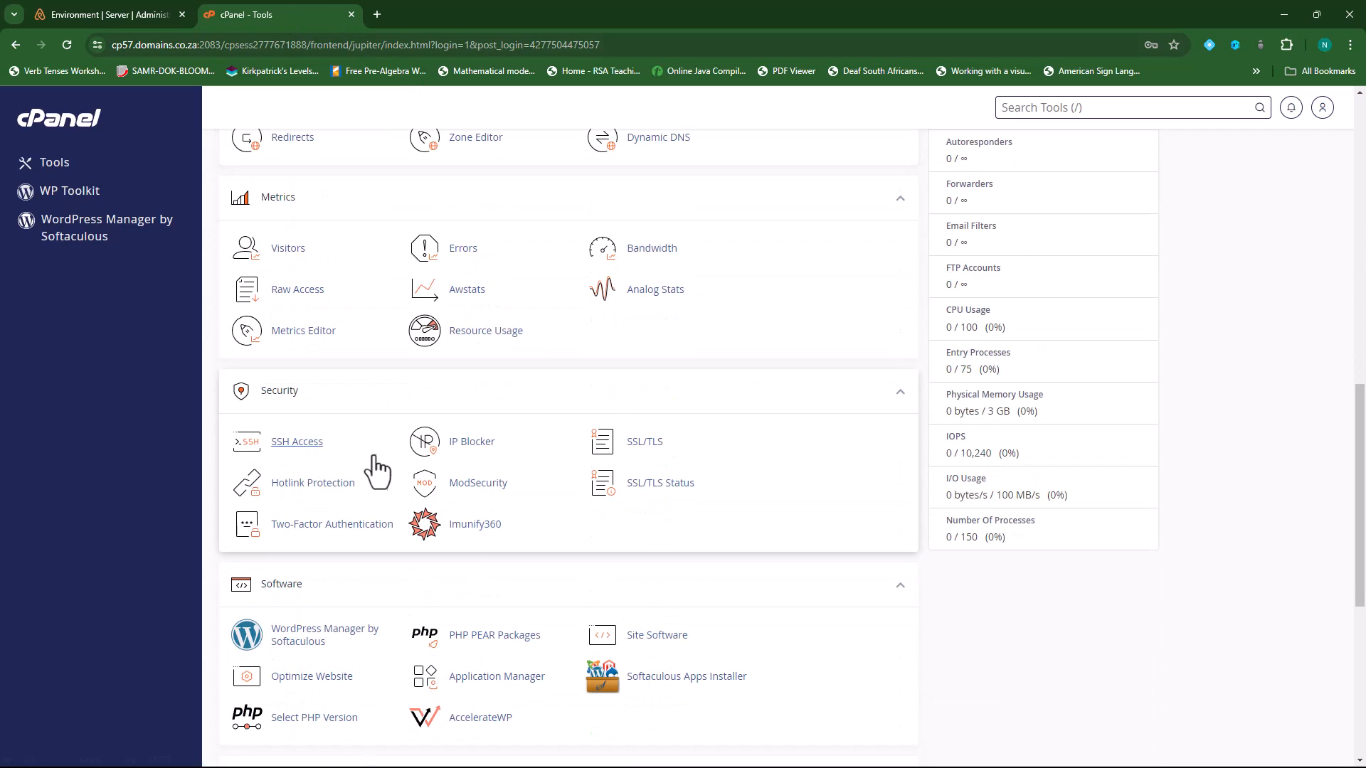
scroll(370, 456, "down", 2)
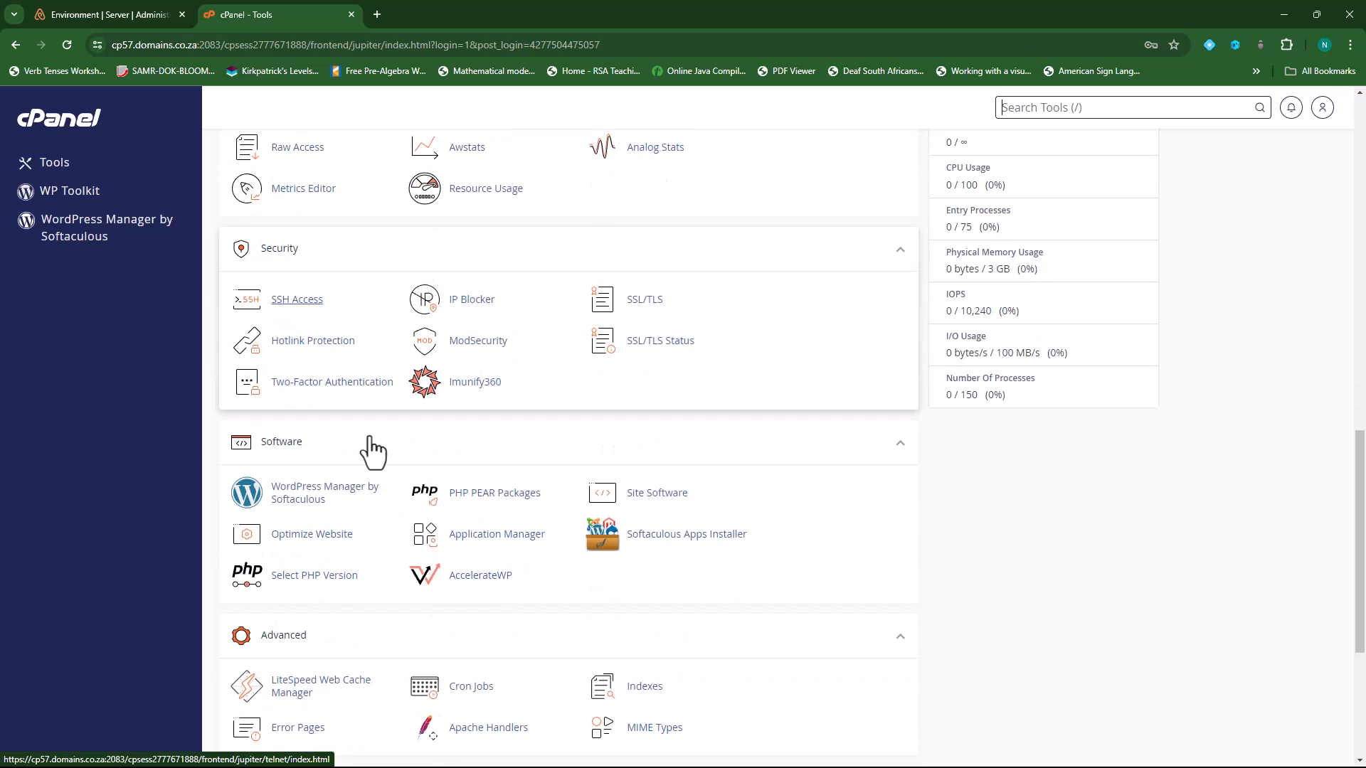
scroll(374, 449, "down", 4)
scroll(374, 447, "up", 5)
scroll(373, 447, "up", 6)
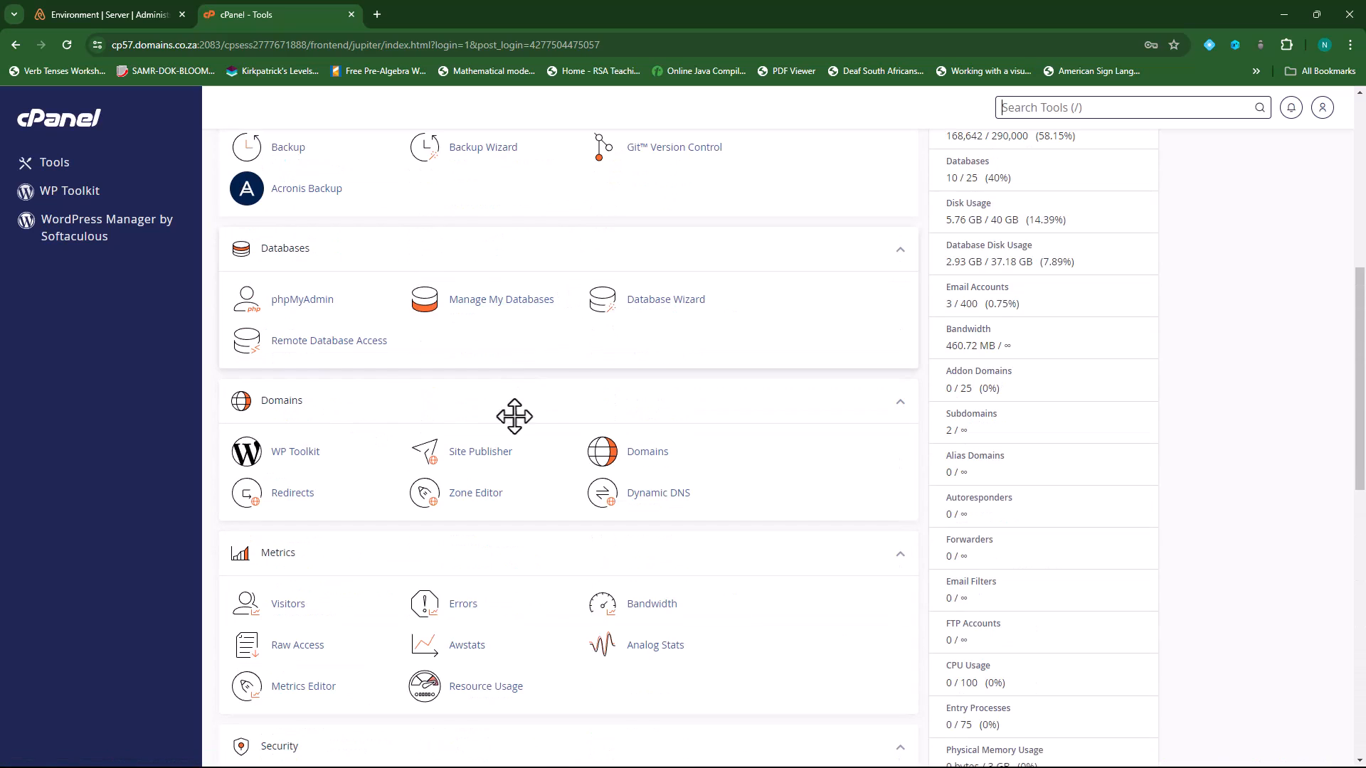
scroll(634, 381, "up", 2)
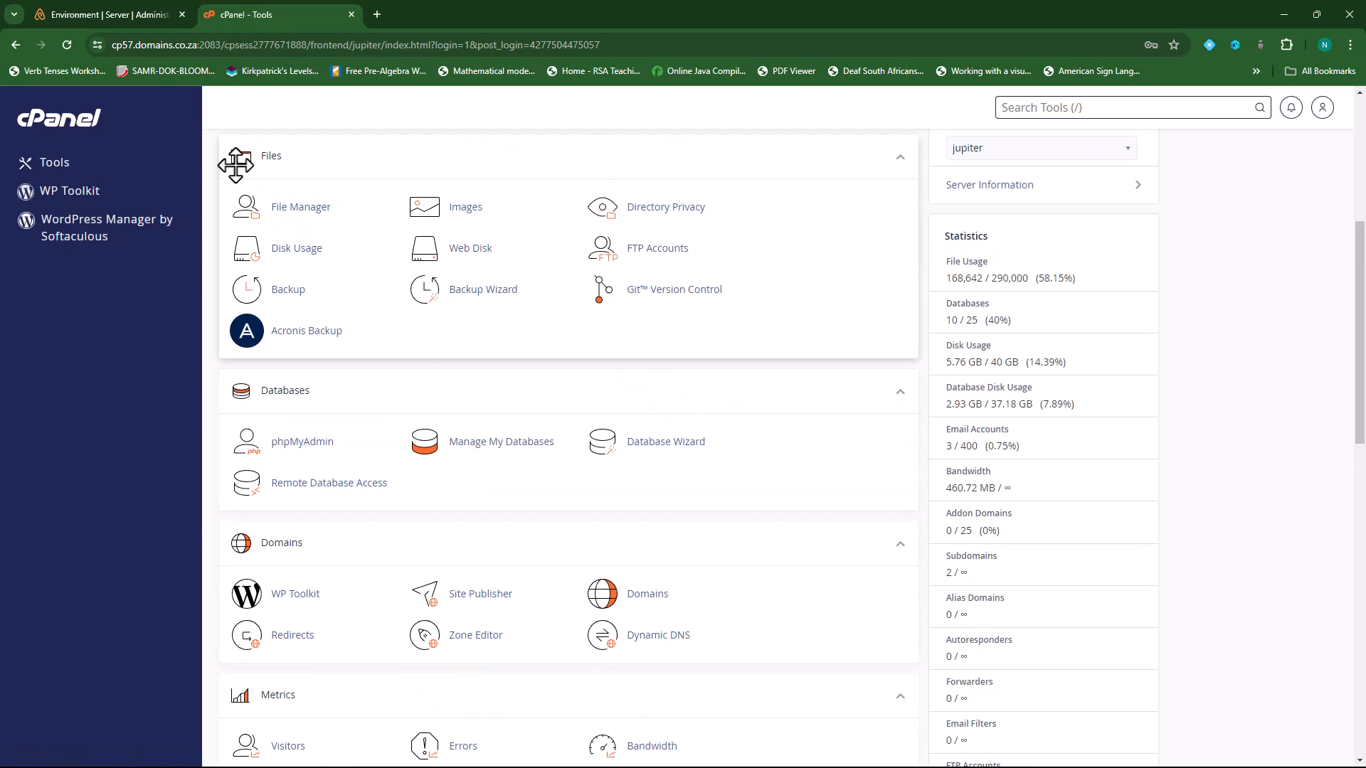
scroll(698, 403, "down", 2)
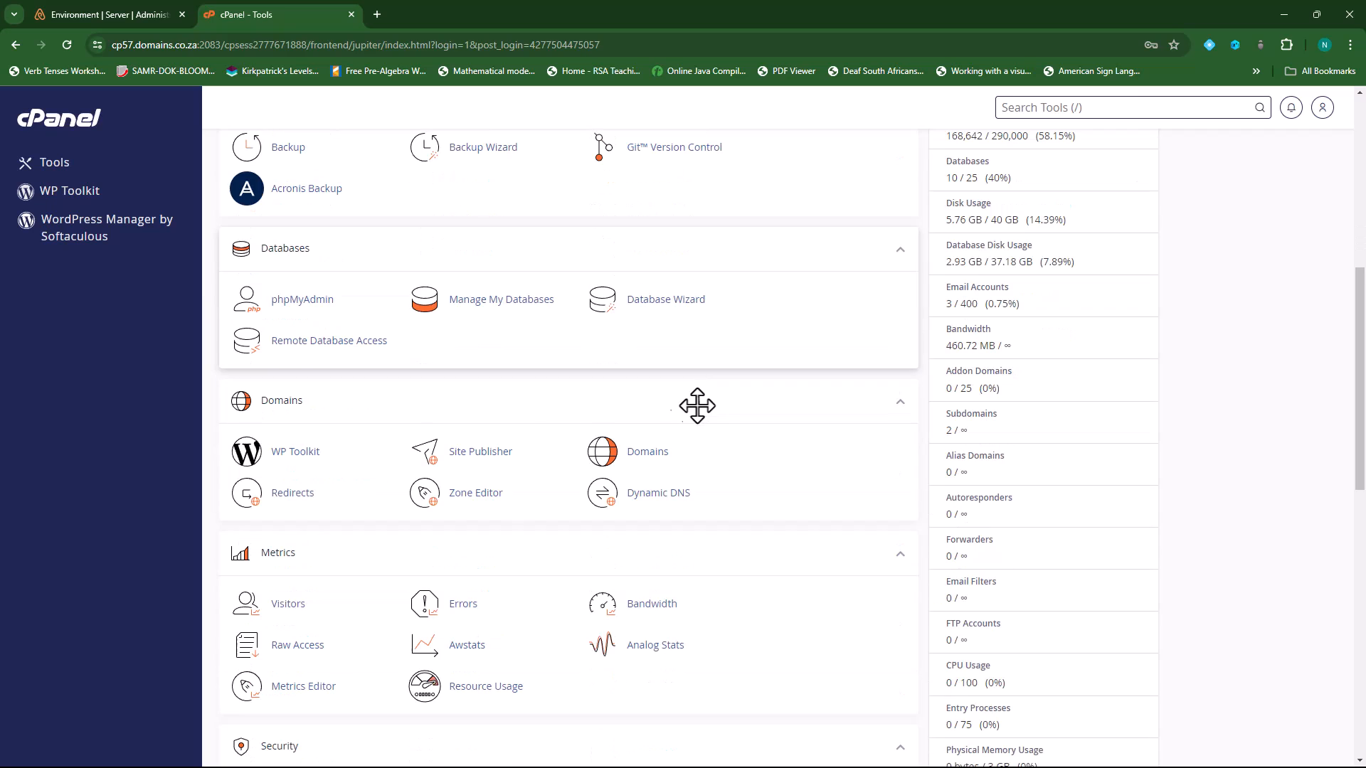
scroll(696, 458, "down", 2)
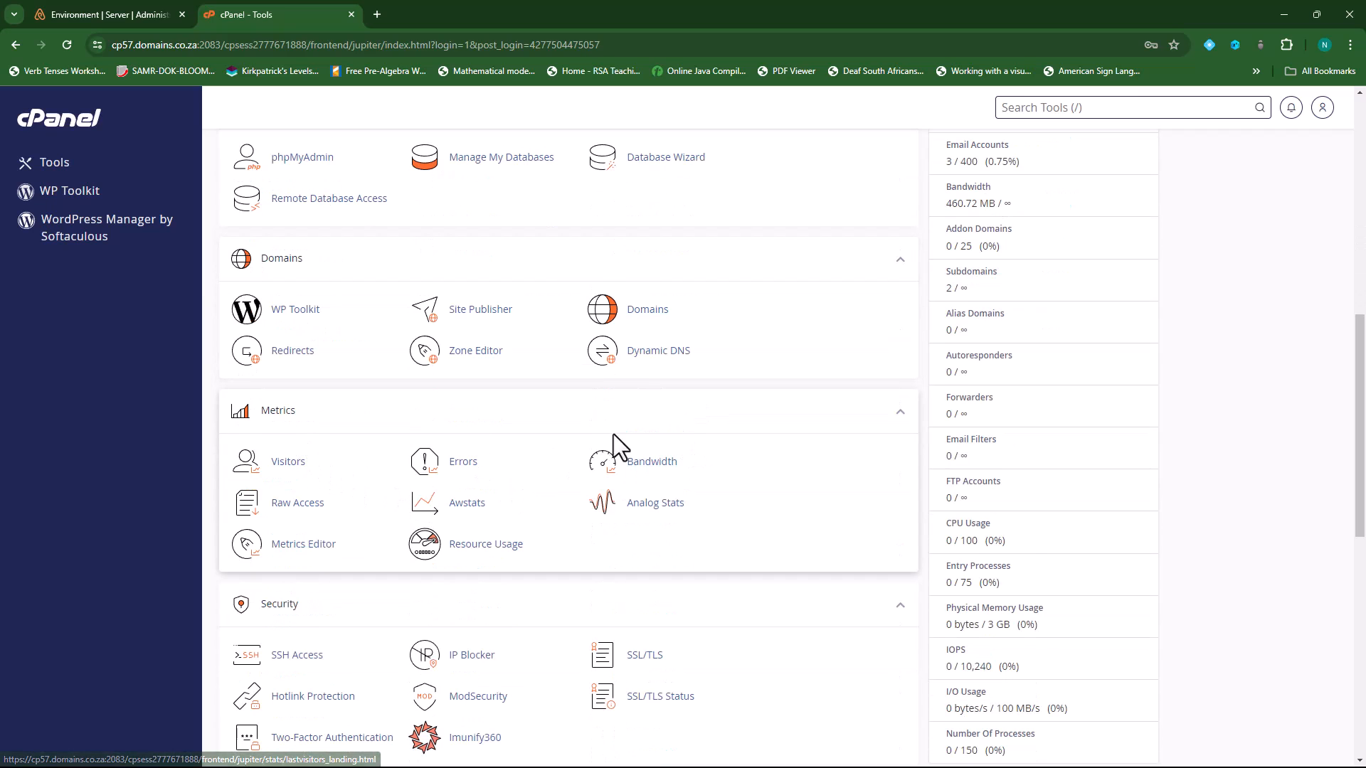
scroll(612, 433, "down", 2)
scroll(583, 484, "down", 1)
scroll(580, 483, "down", 2)
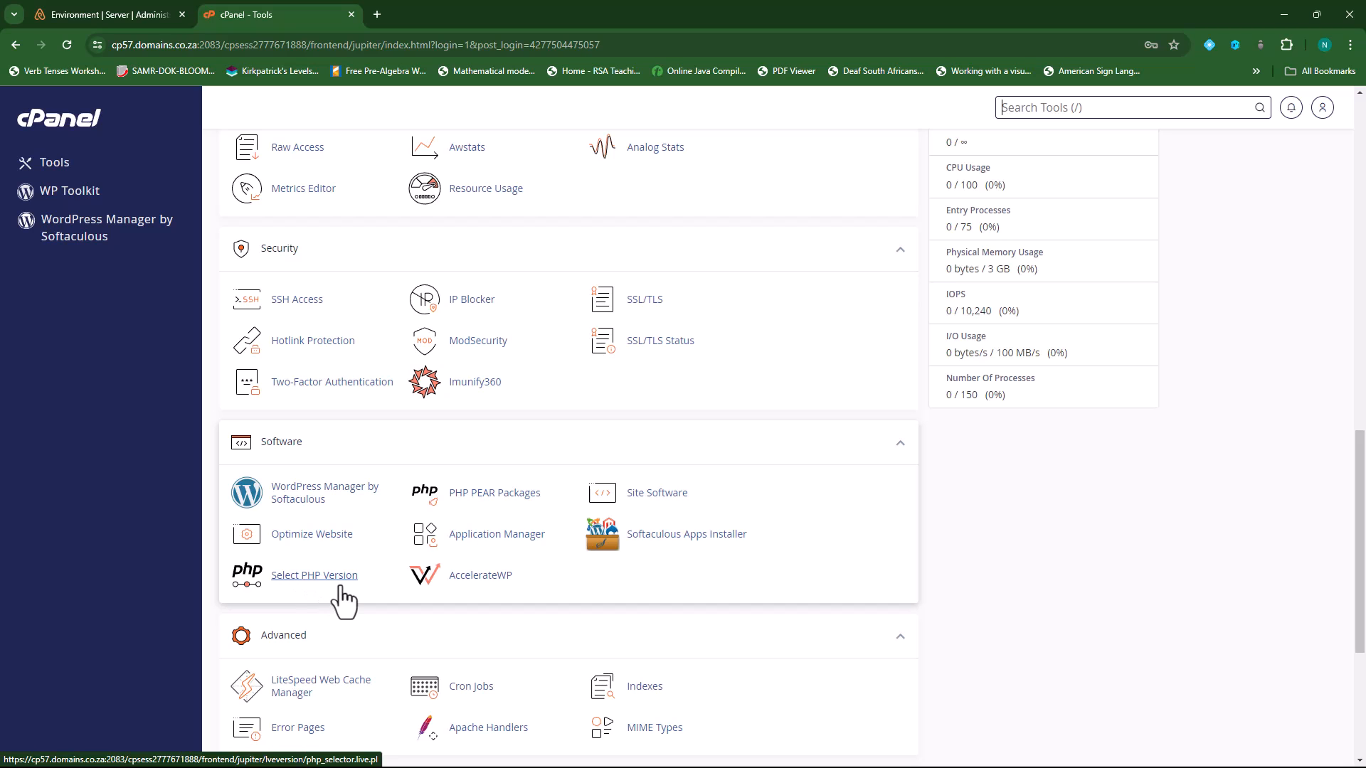
left_click(136, 11)
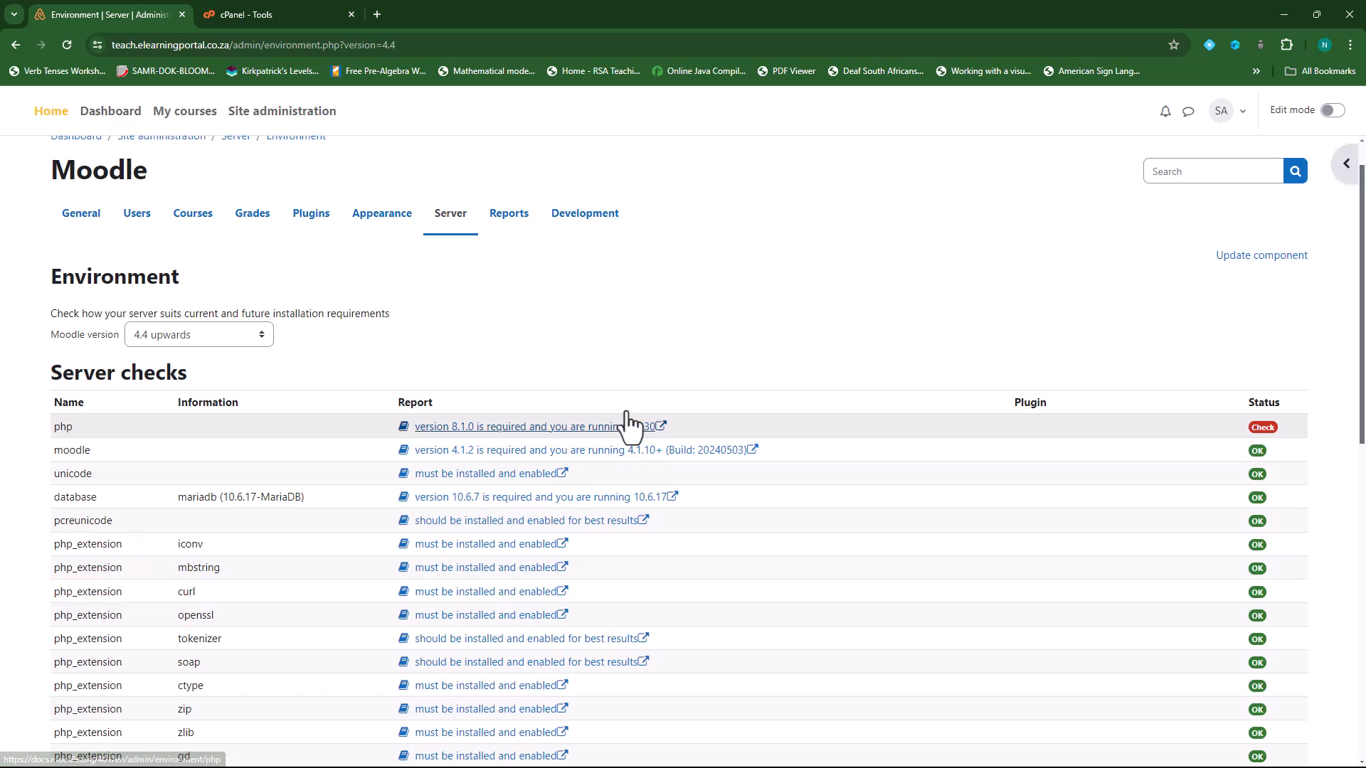
left_click(257, 14)
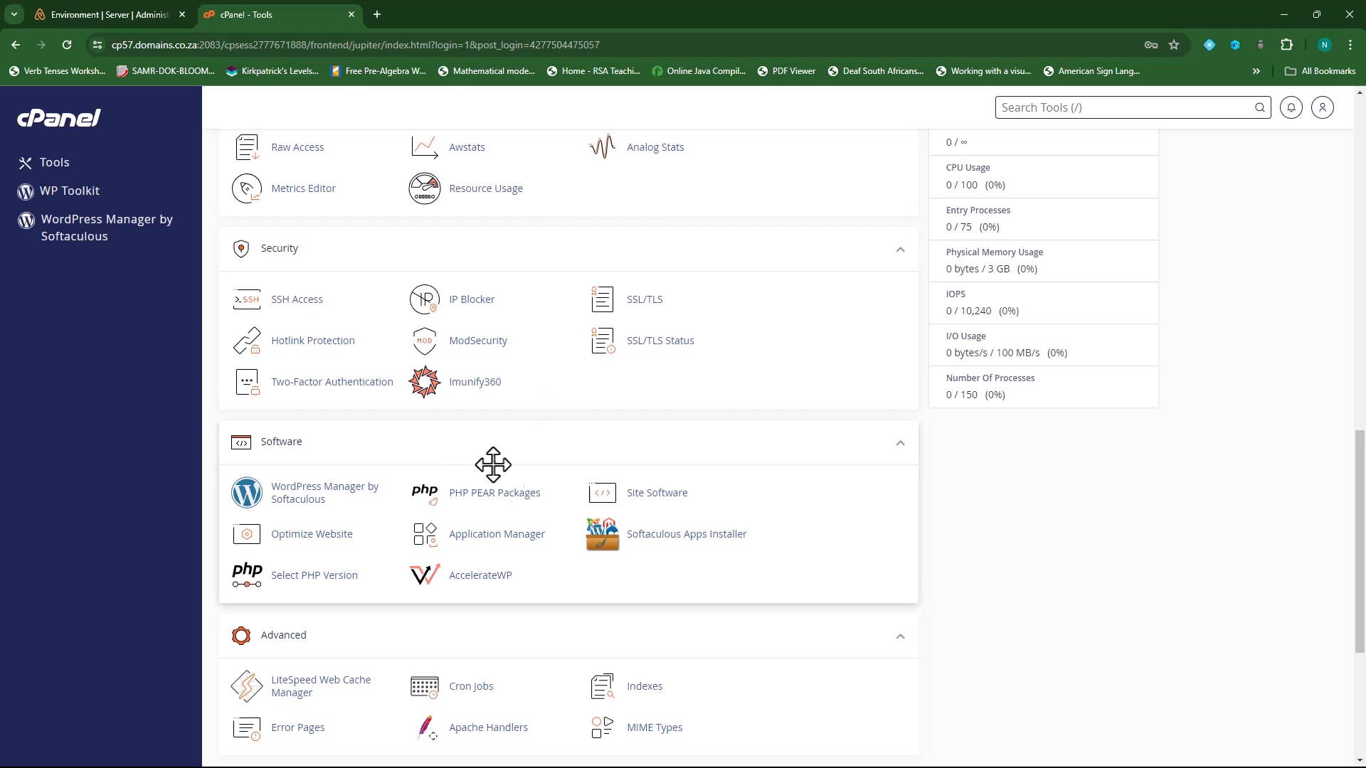
- Switch the site's PHP version from 8.0 to 8.2 in cPanel's PHP Selector
left_click(320, 578)
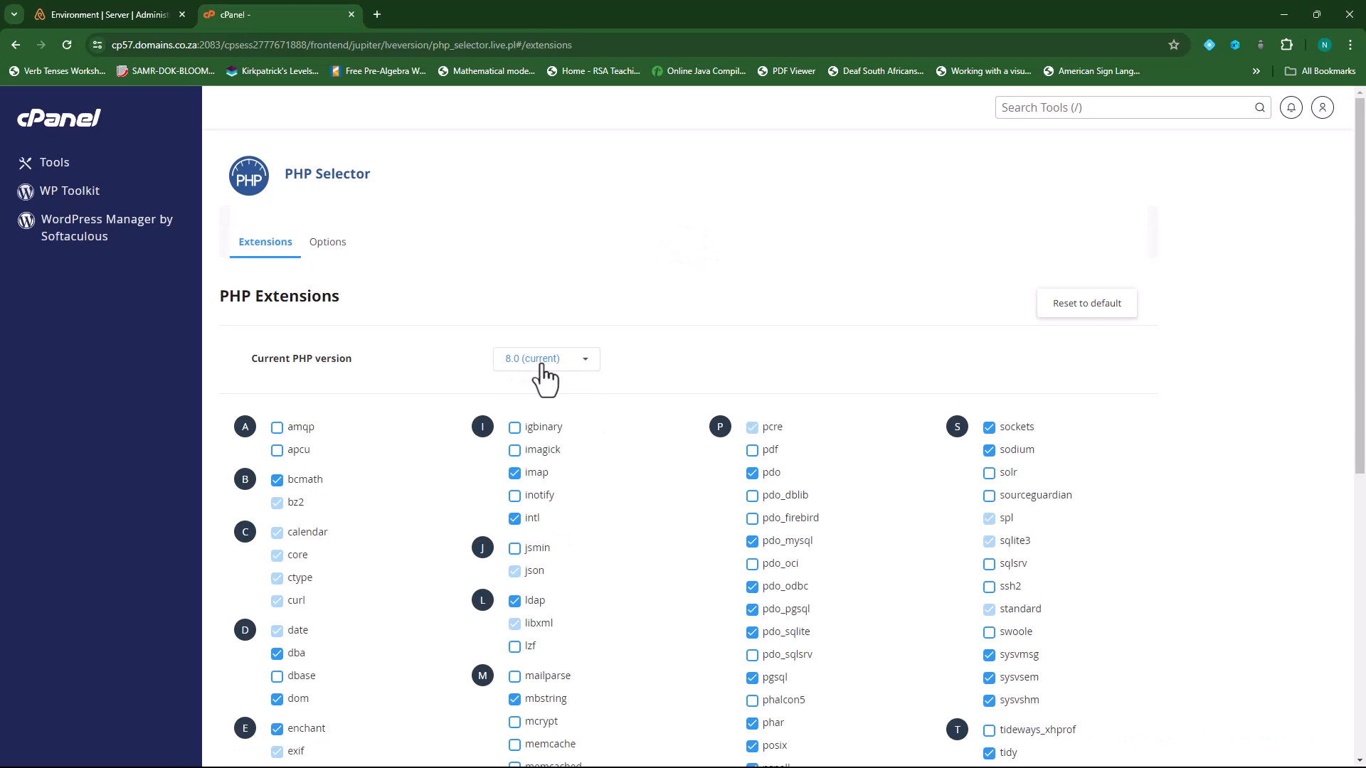
left_click(584, 367)
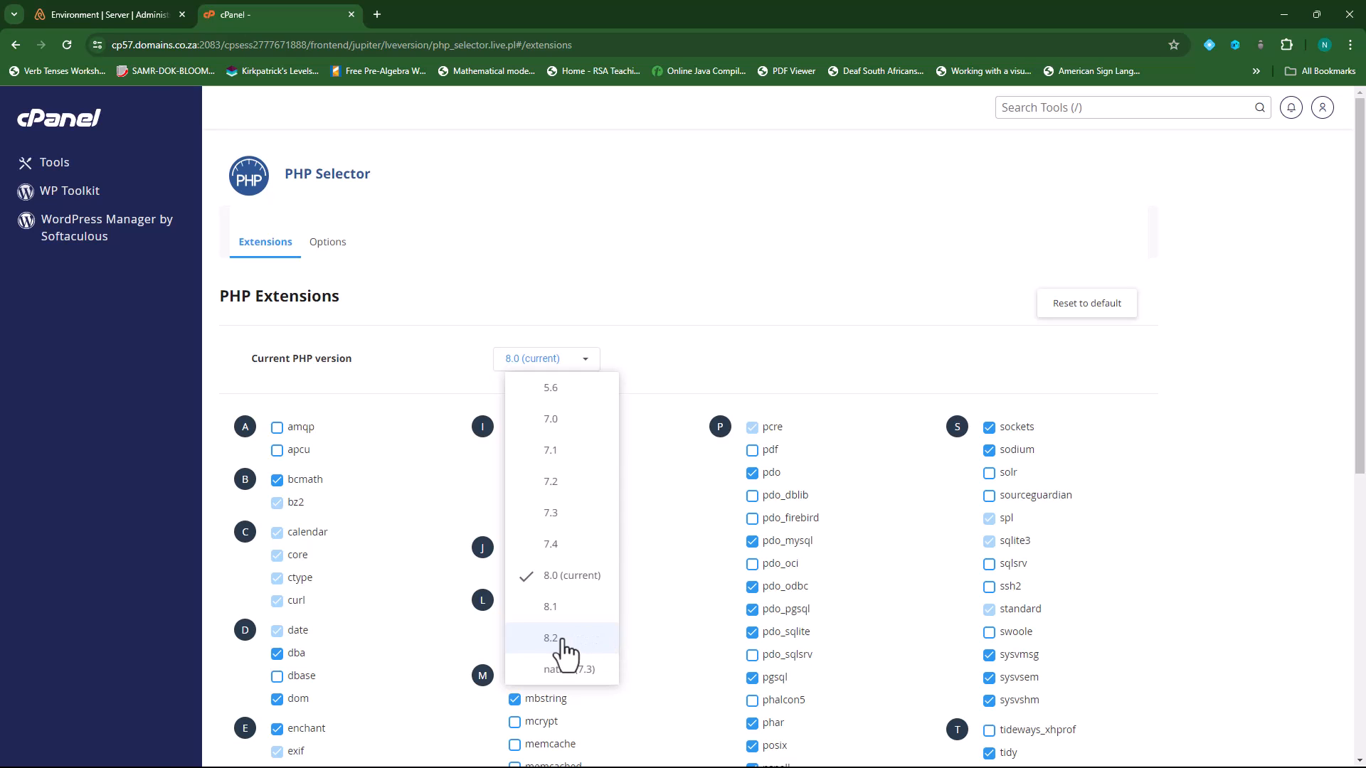
left_click(564, 644)
left_click(588, 360)
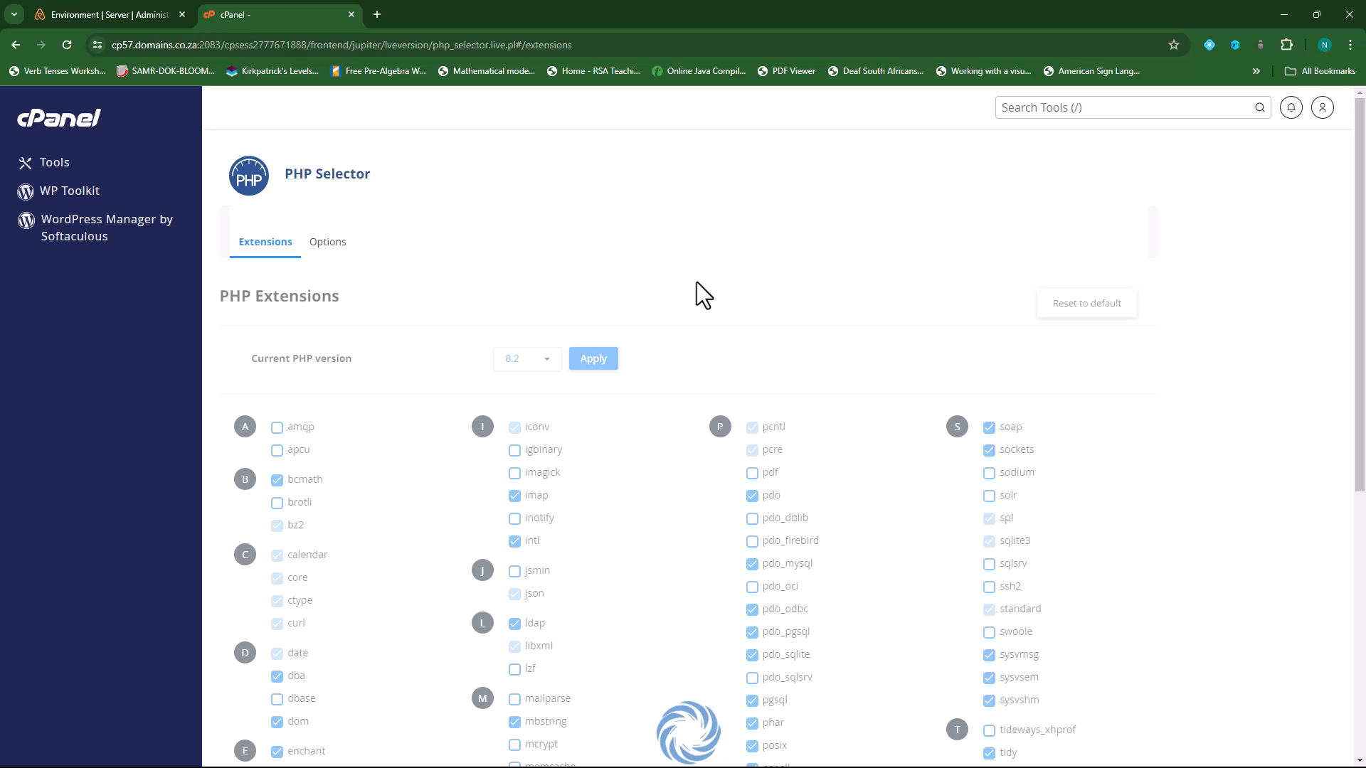
left_click(130, 11)
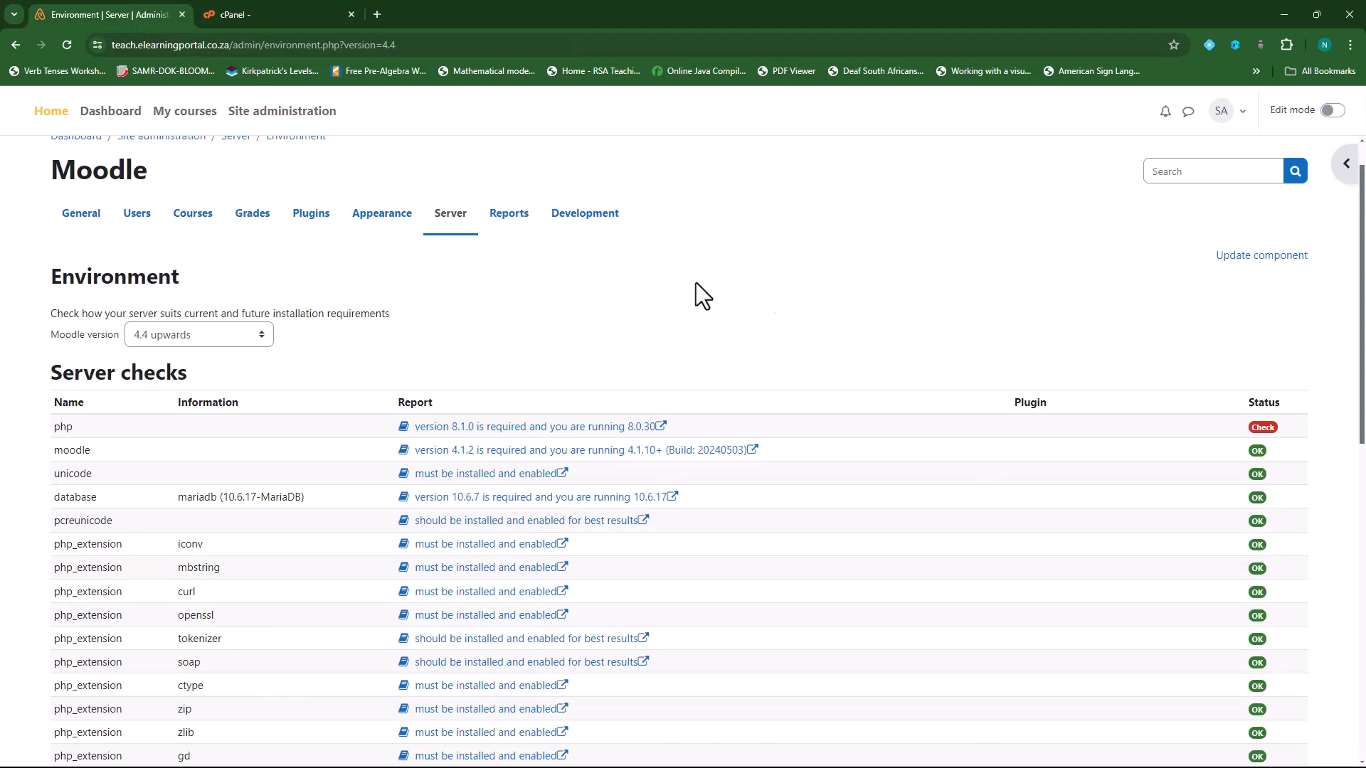
- Reload Moodle's Environment page, which now fails with a MySQLi driver error under PHP 8.2
scroll(680, 382, "down", 15)
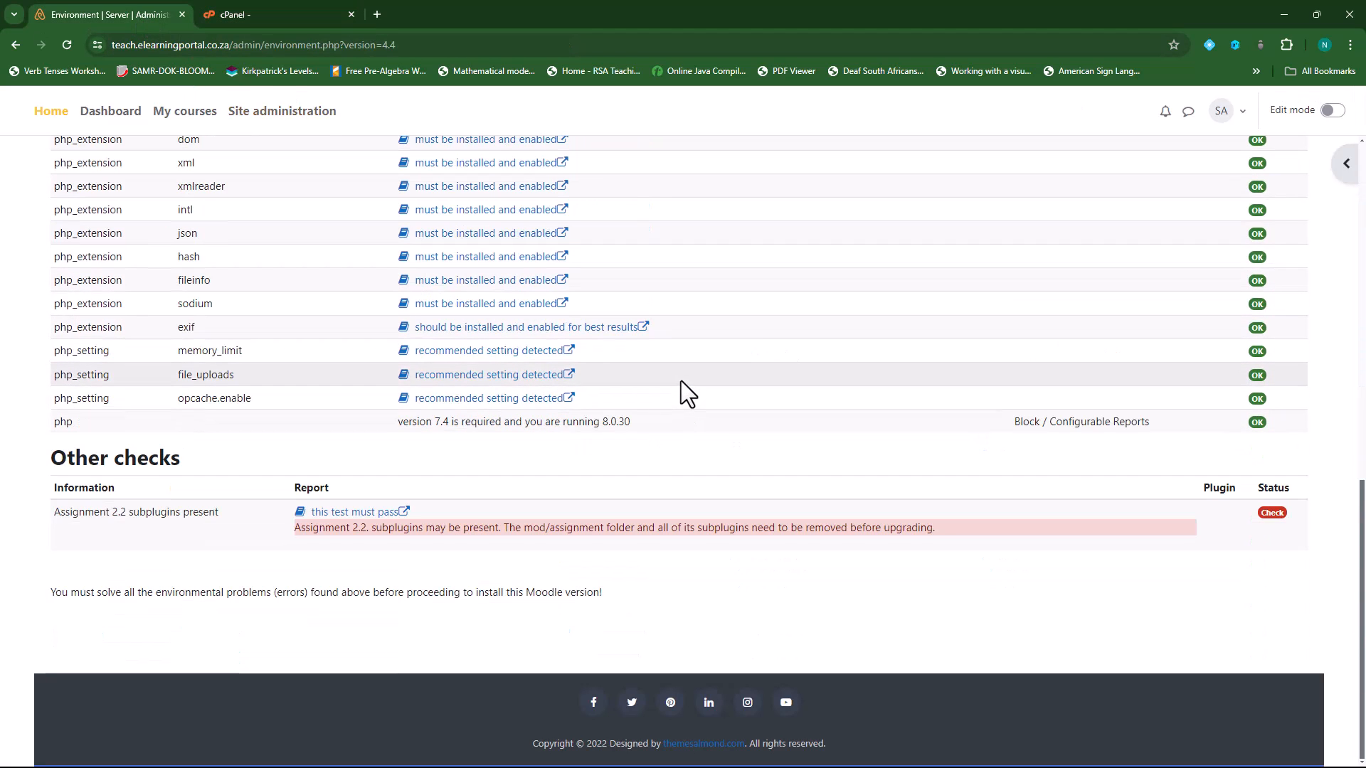
scroll(683, 377, "up", 5)
left_click(67, 44)
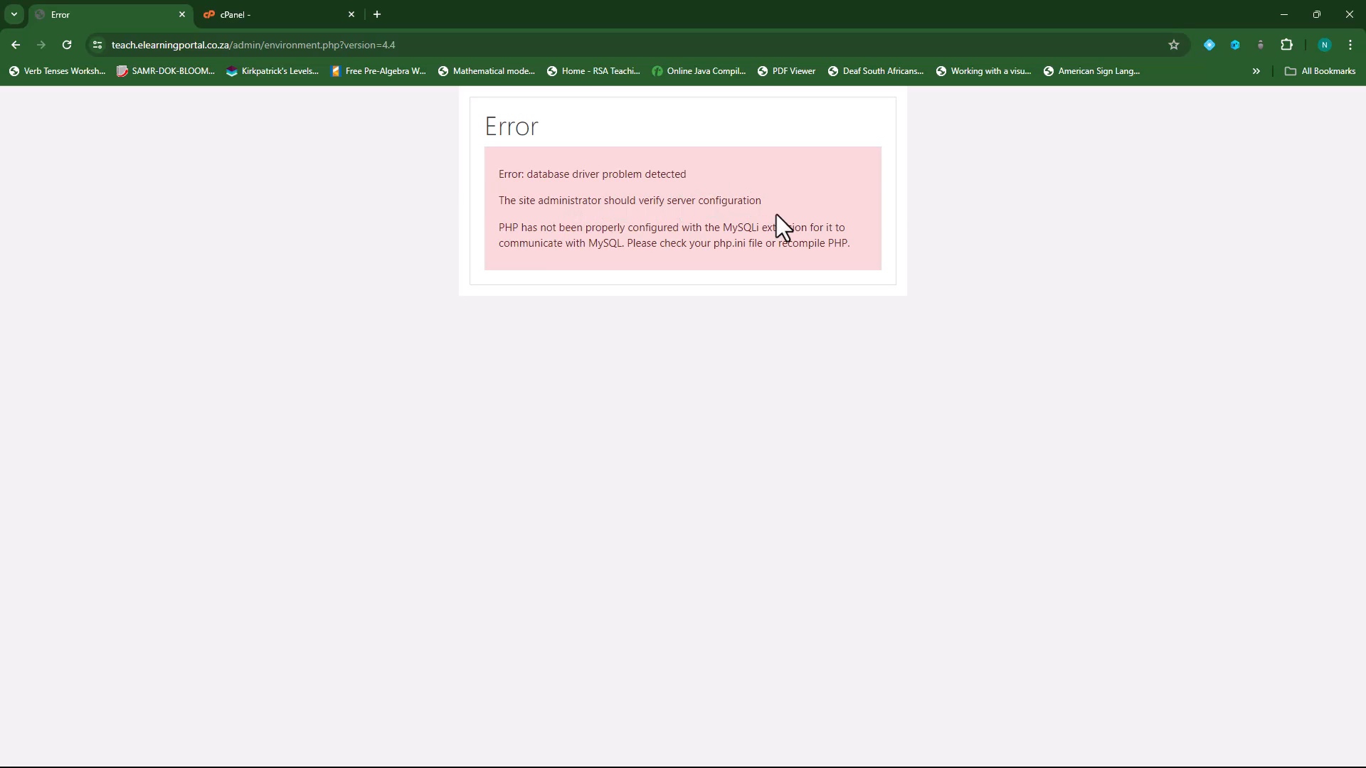
- Choose PHP 8.1 in cPanel's PHP Selector version dropdown
left_click(290, 13)
left_click(580, 359)
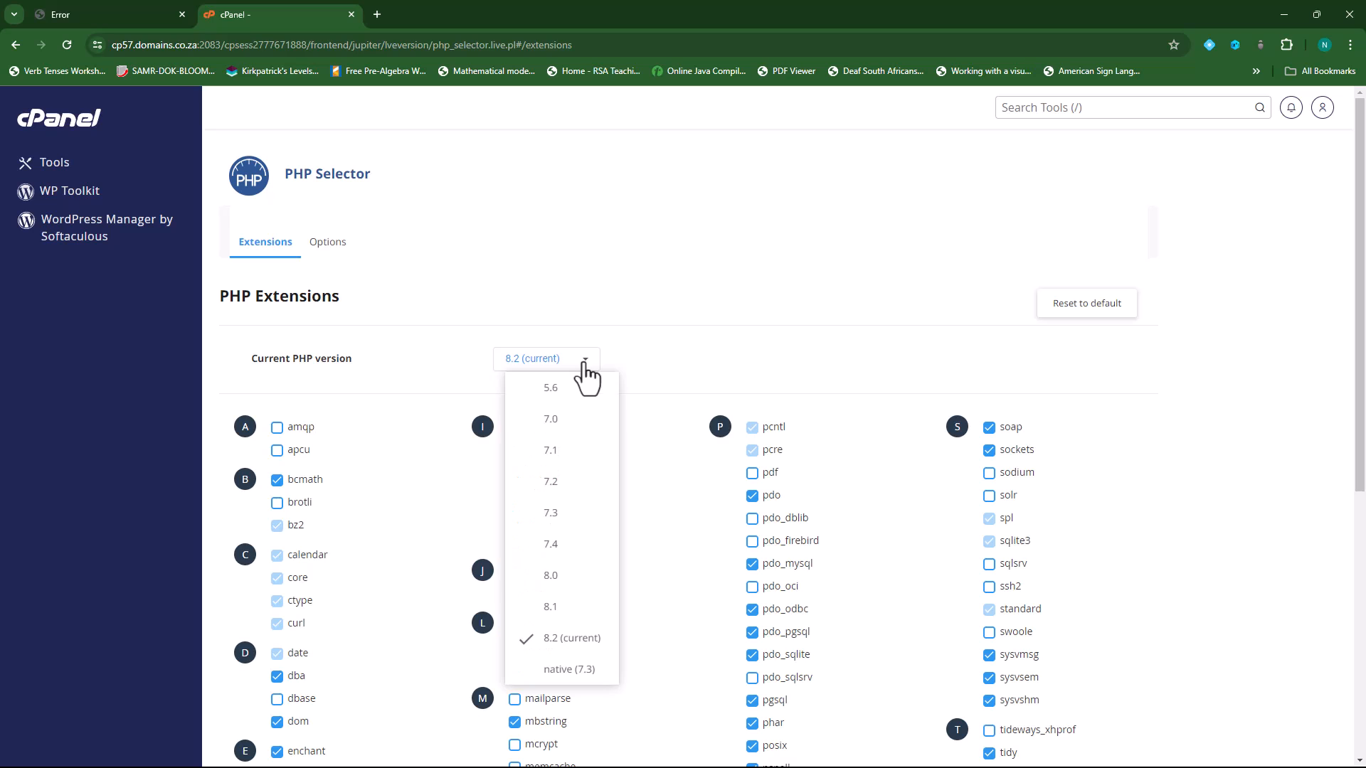
left_click(570, 616)
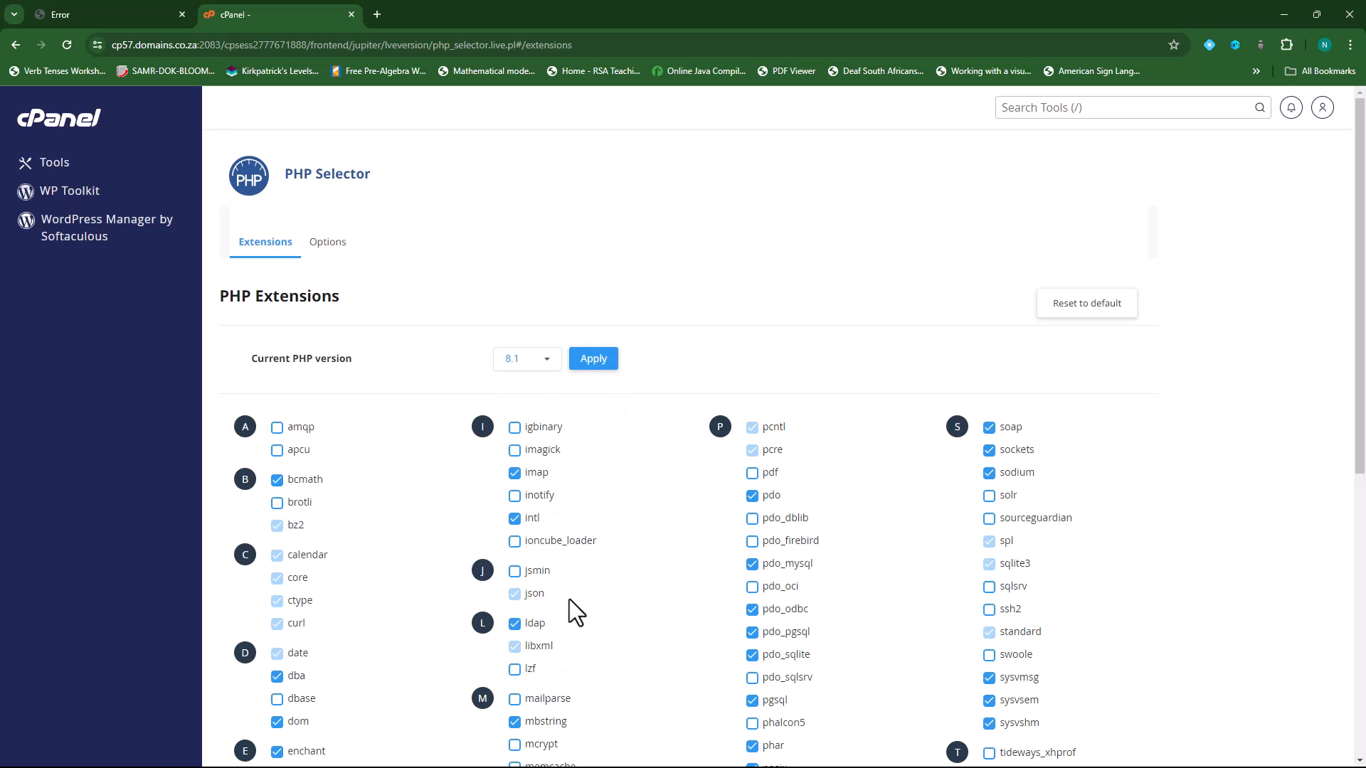
left_click(591, 361)
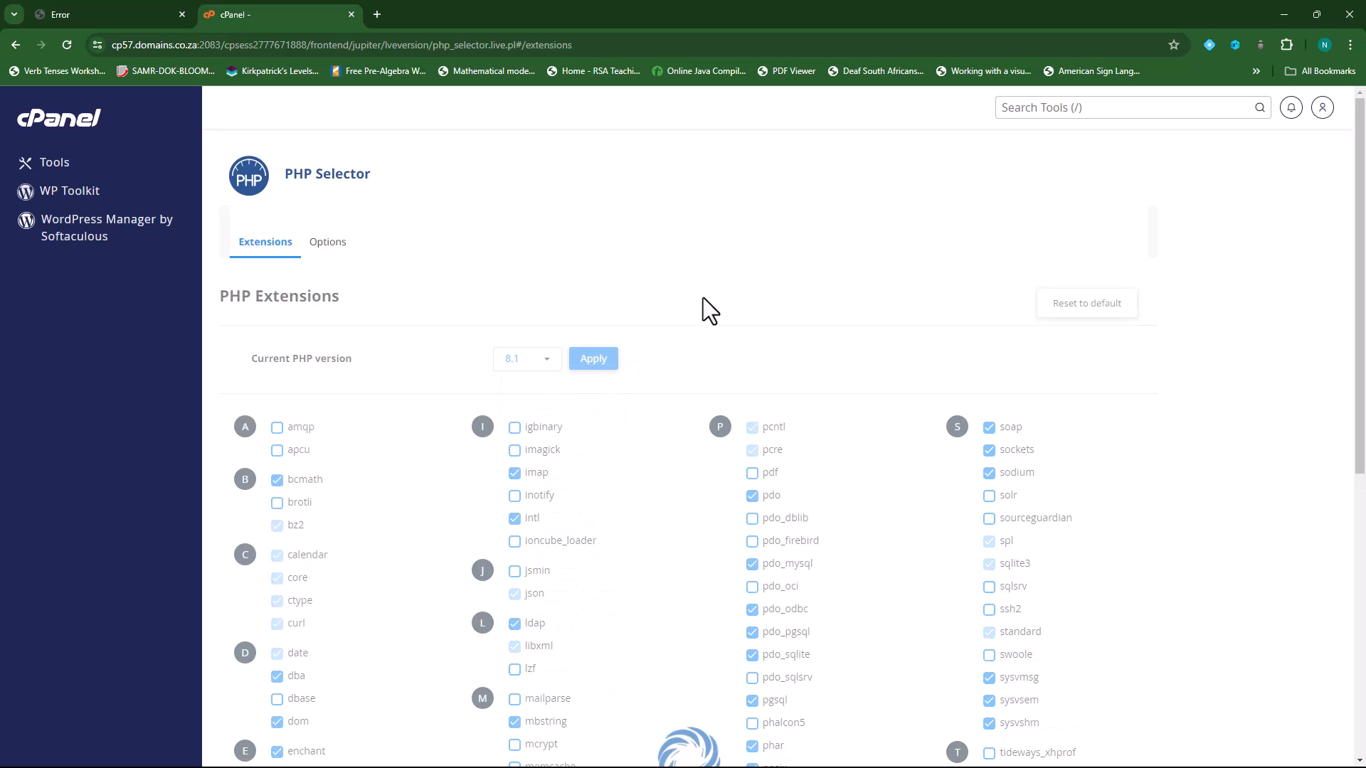
left_click(134, 13)
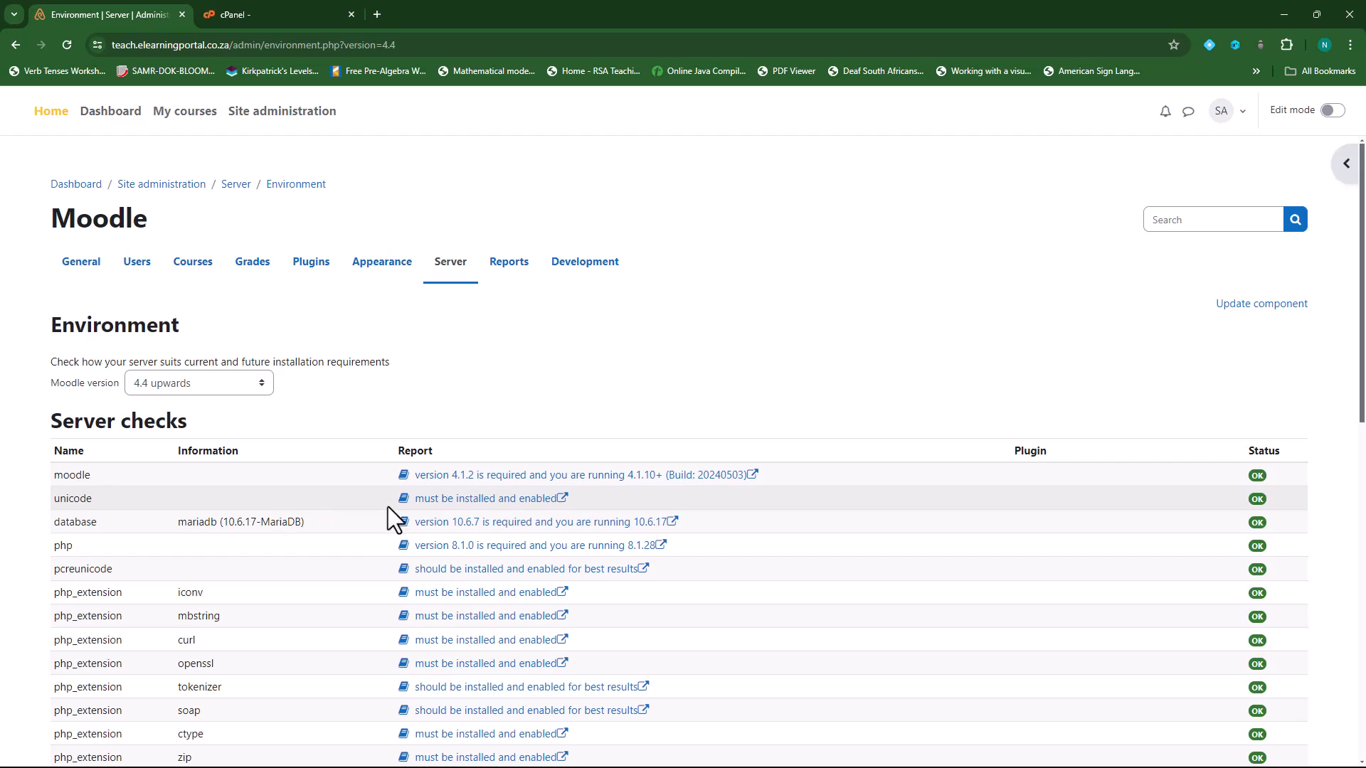
- Scroll to Other checks, where Assignment 2.2 still blocks the 4.4 upgrade
scroll(996, 461, "down", 2)
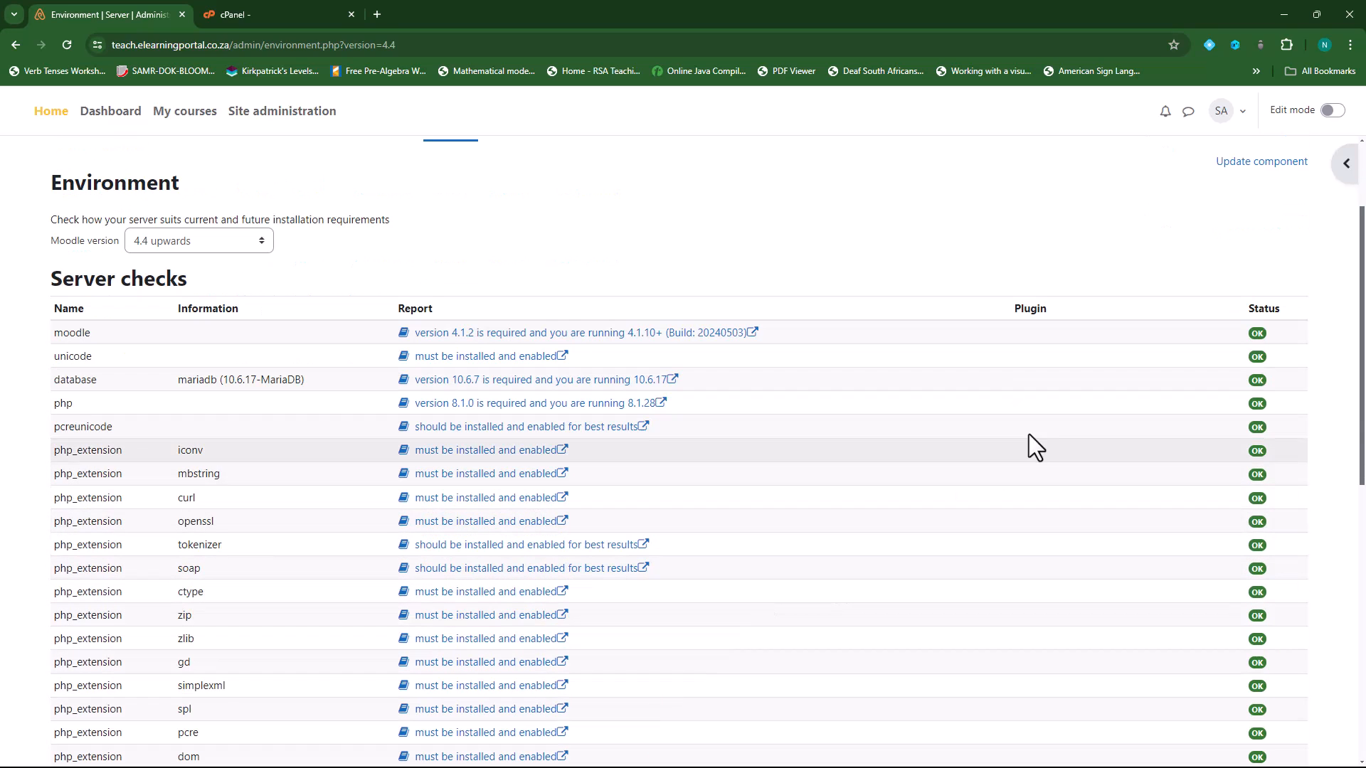
scroll(1263, 589, "down", 7)
scroll(1263, 589, "down", 1)
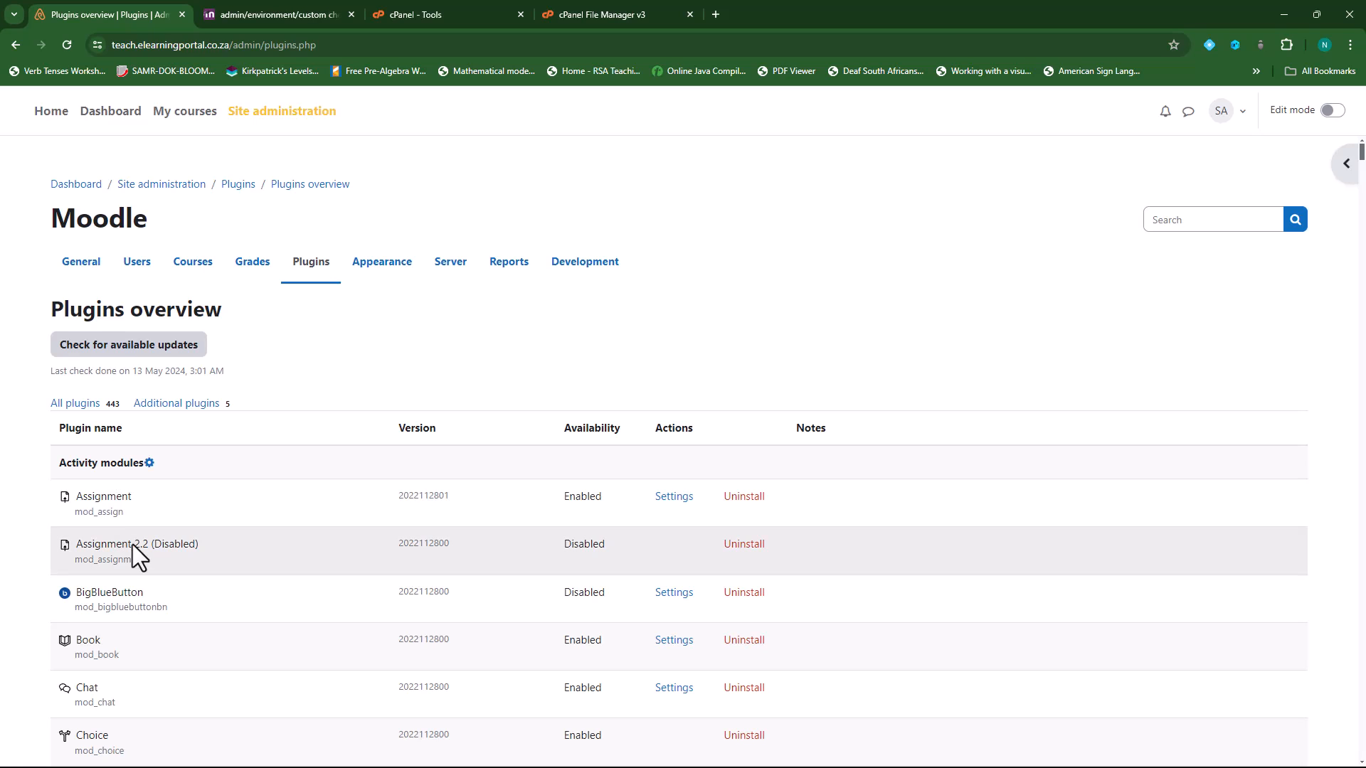
- Uninstall the disabled Assignment 2.2 plugin and delete its folder
left_click(740, 546)
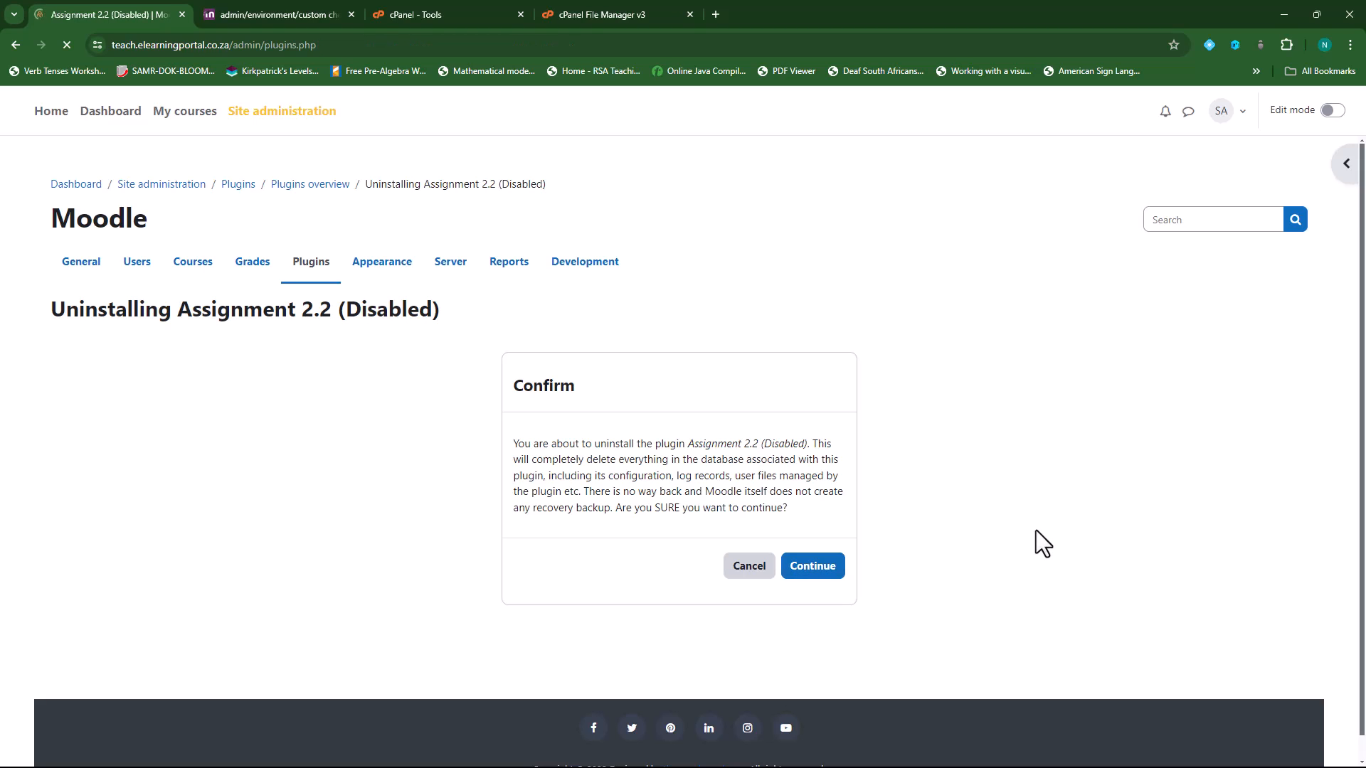
left_click(381, 719)
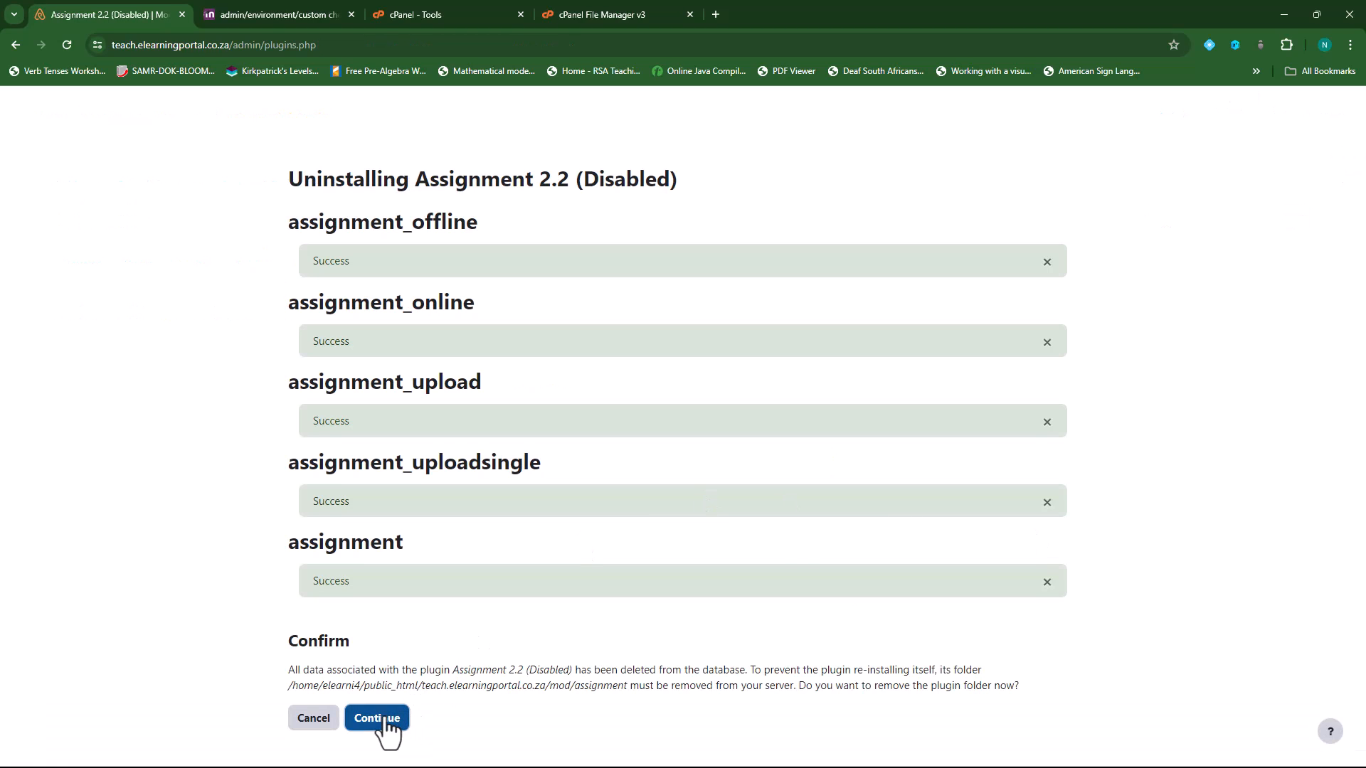
scroll(782, 498, "down", 6)
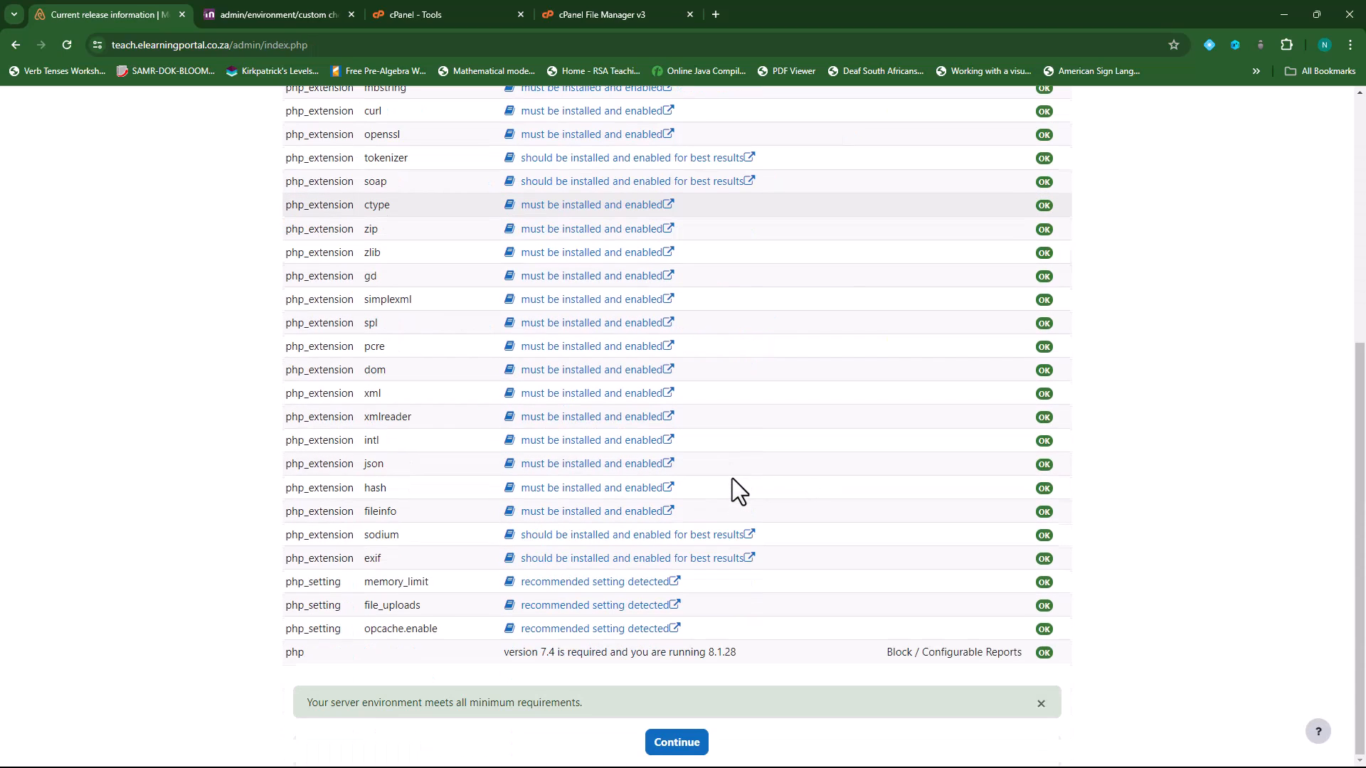
- Run the Moodle database upgrade and go to the Server administration settings
left_click(674, 743)
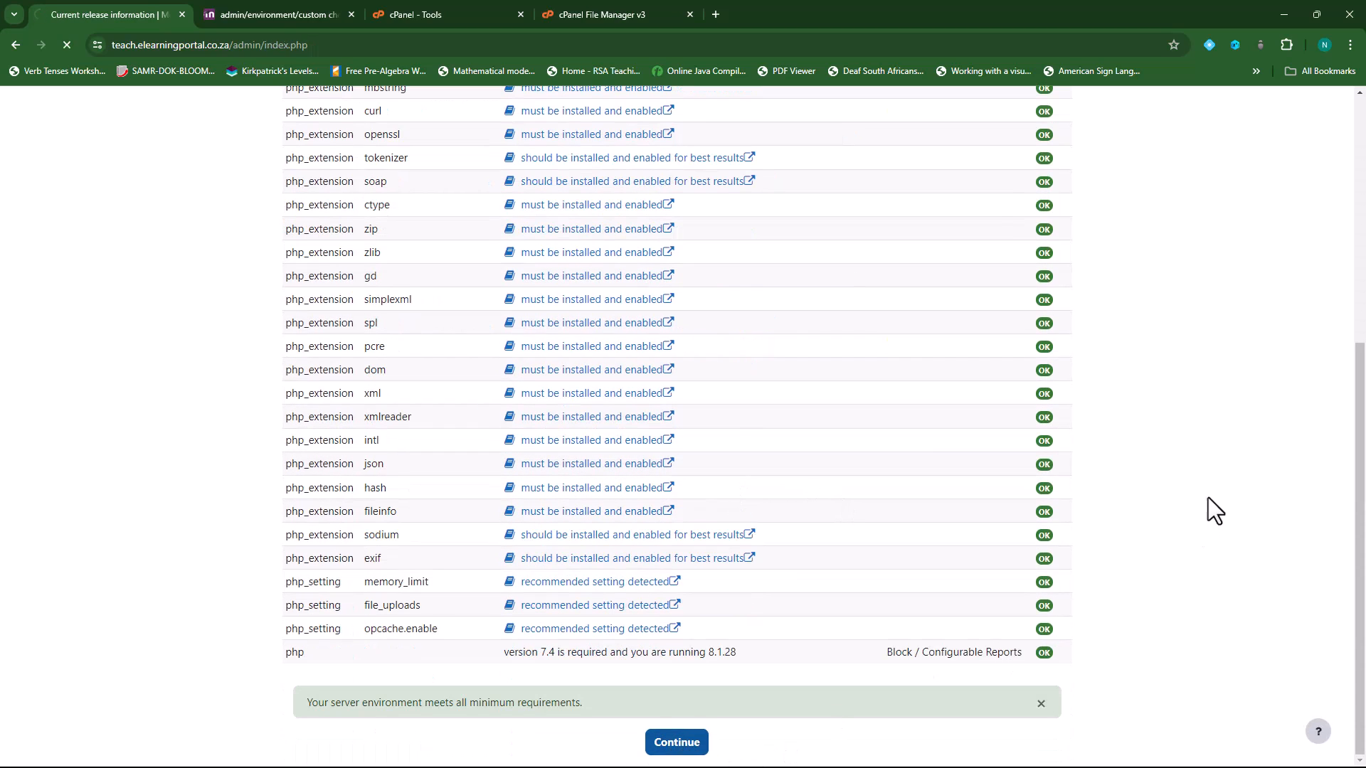
left_click(668, 467)
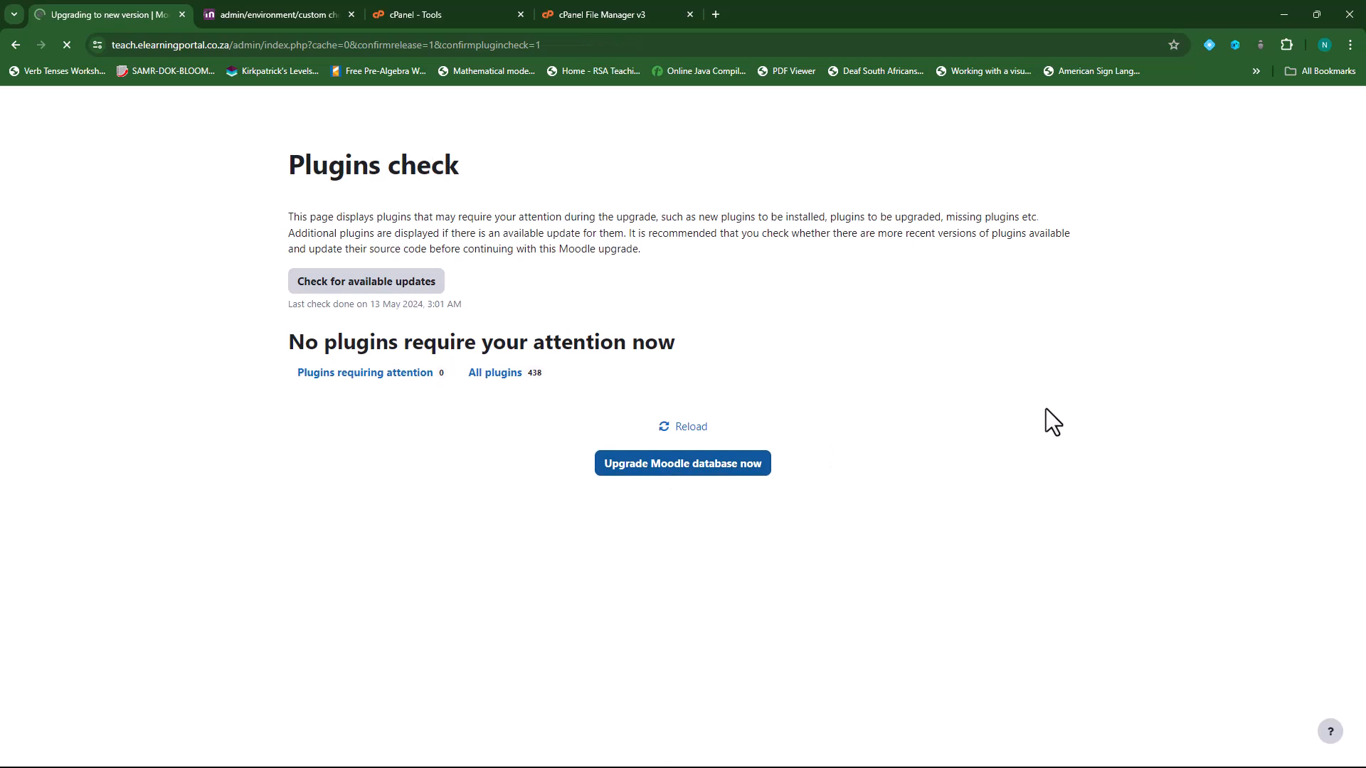
left_click(685, 212)
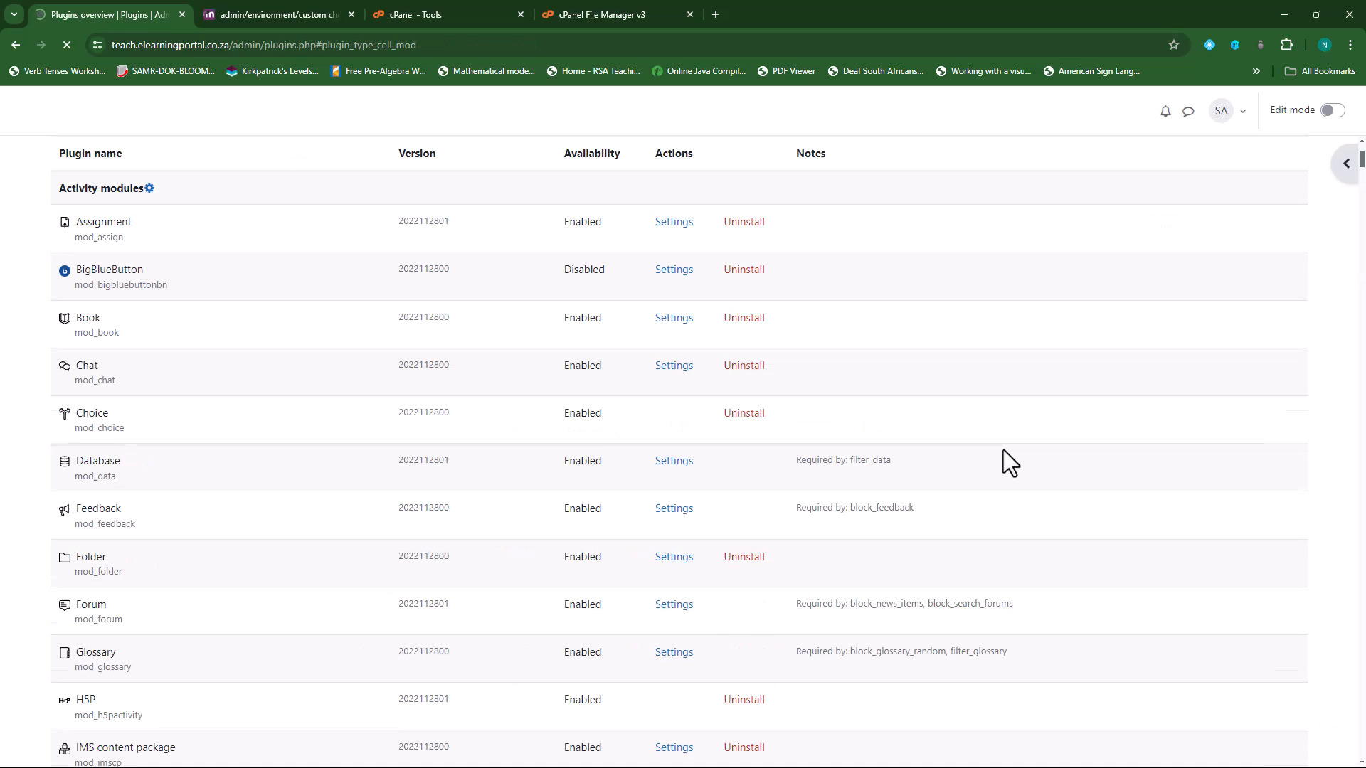
scroll(670, 489, "up", 4)
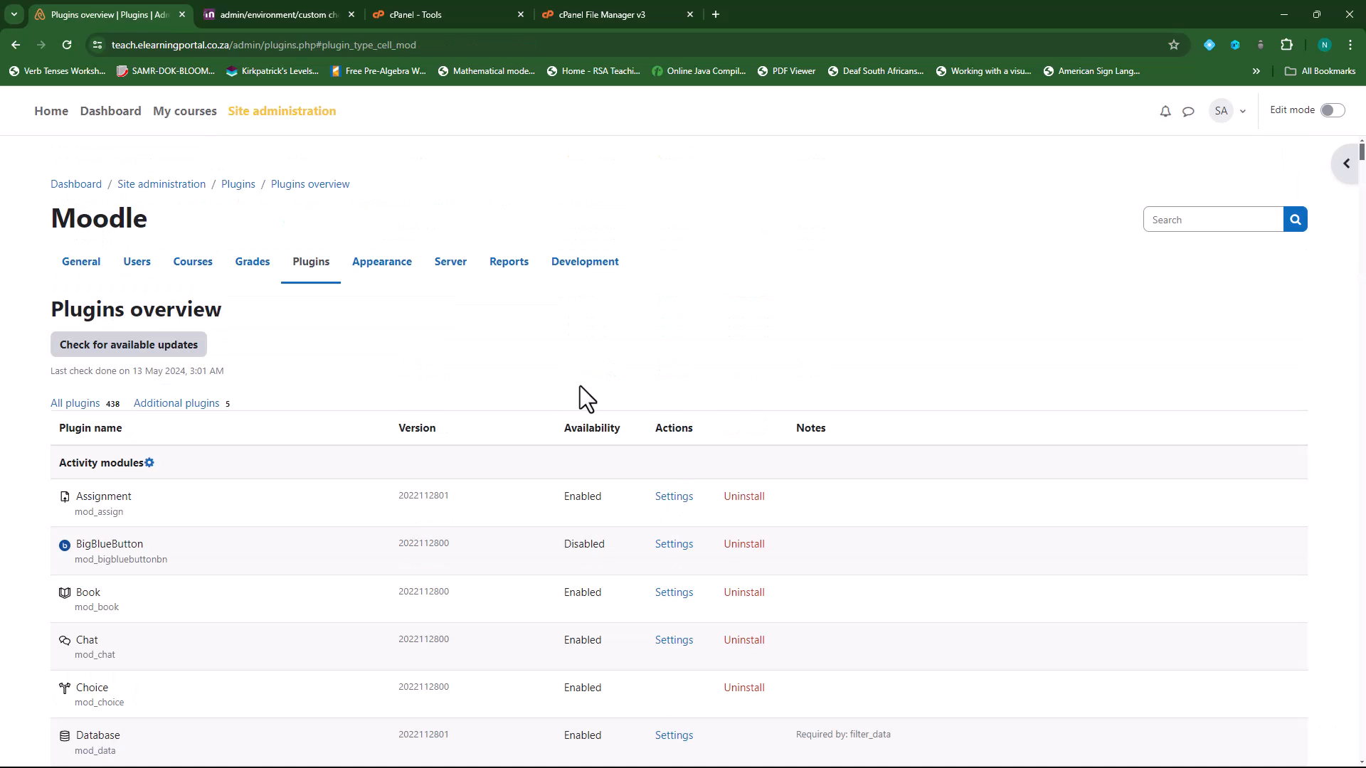
left_click(455, 263)
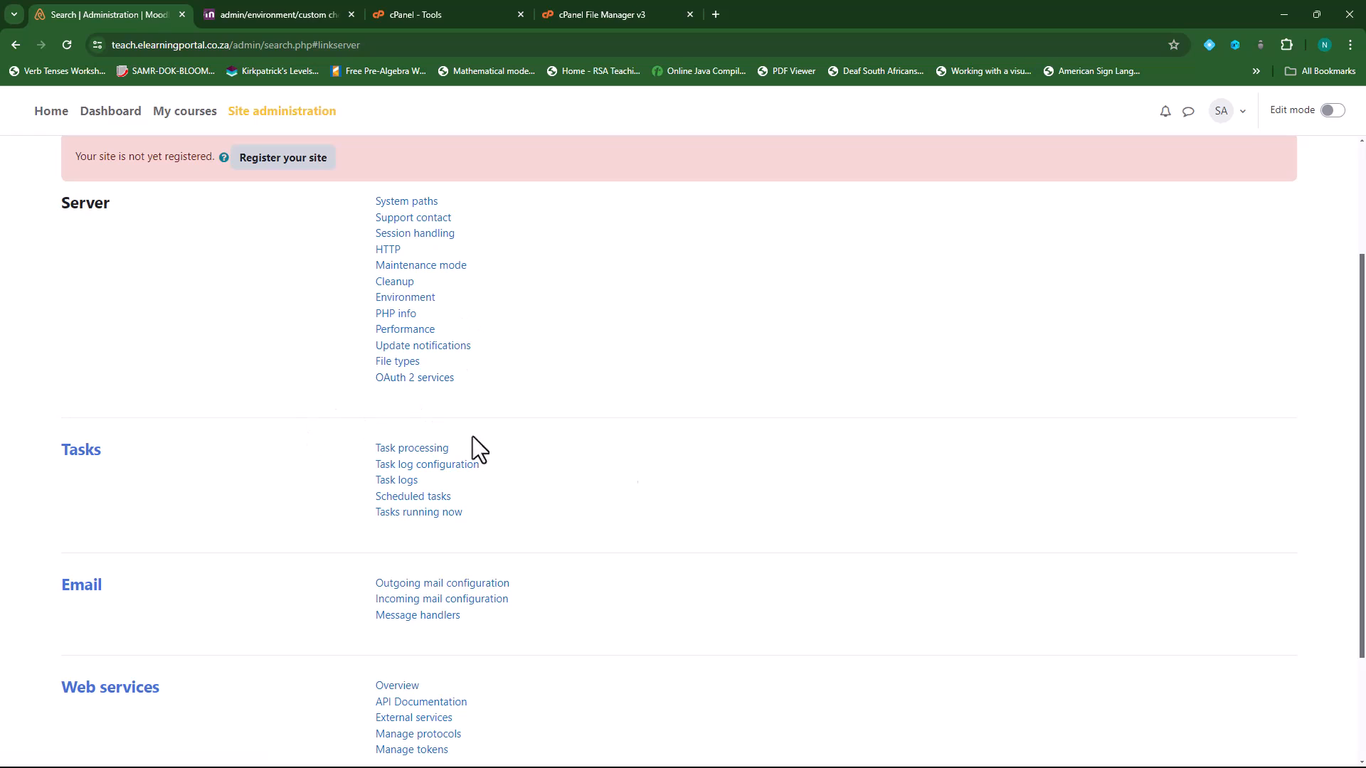
- Run the environment check for Moodle 4.4 upwards and review the passing server checks, including PHP 8.1.28
left_click(417, 298)
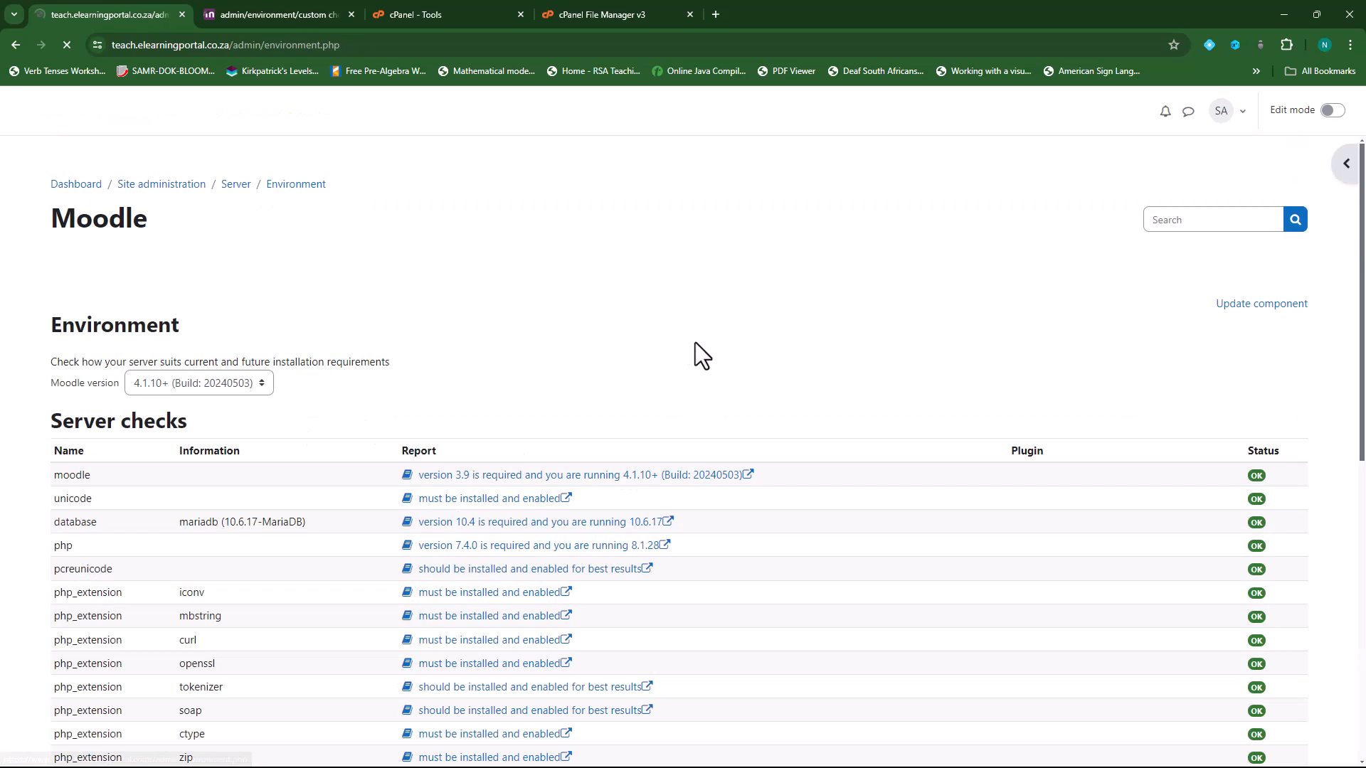
left_click(249, 384)
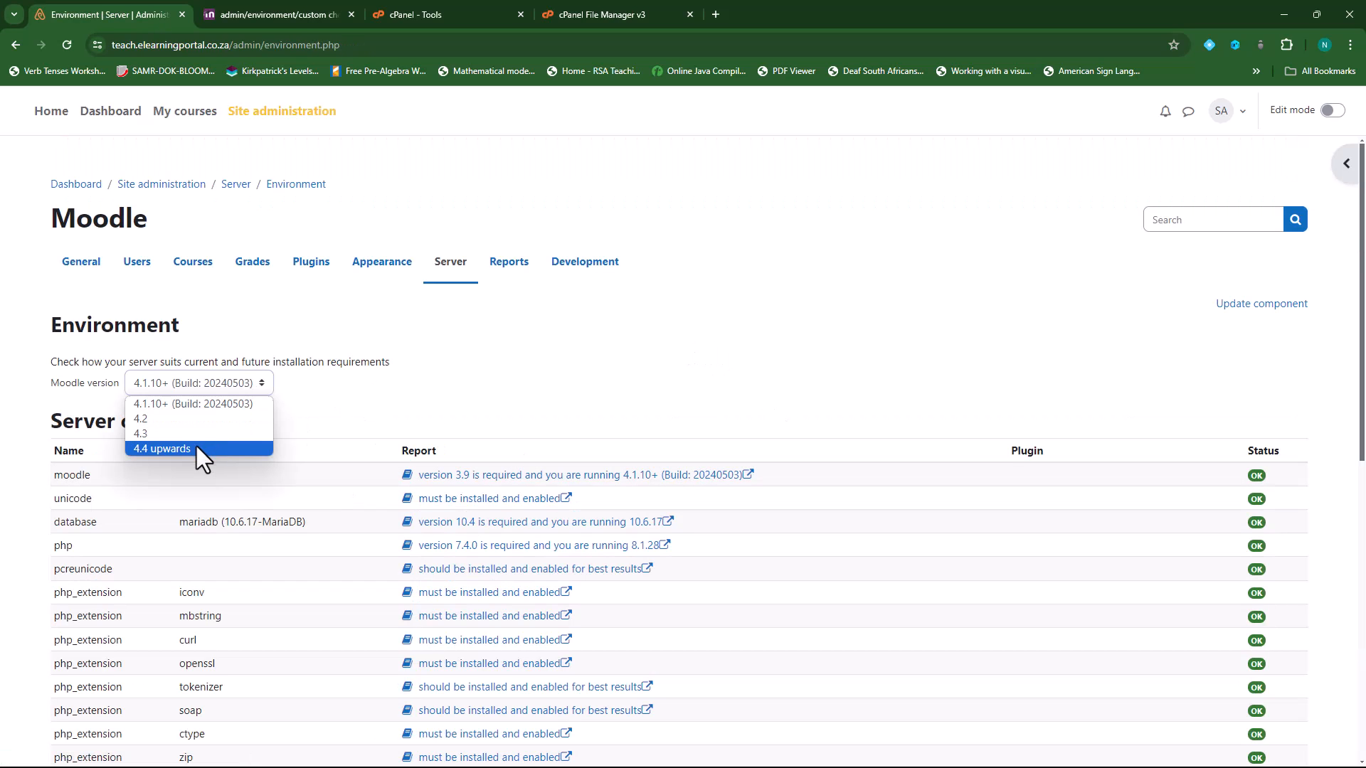
left_click(197, 446)
scroll(365, 417, "down", 10)
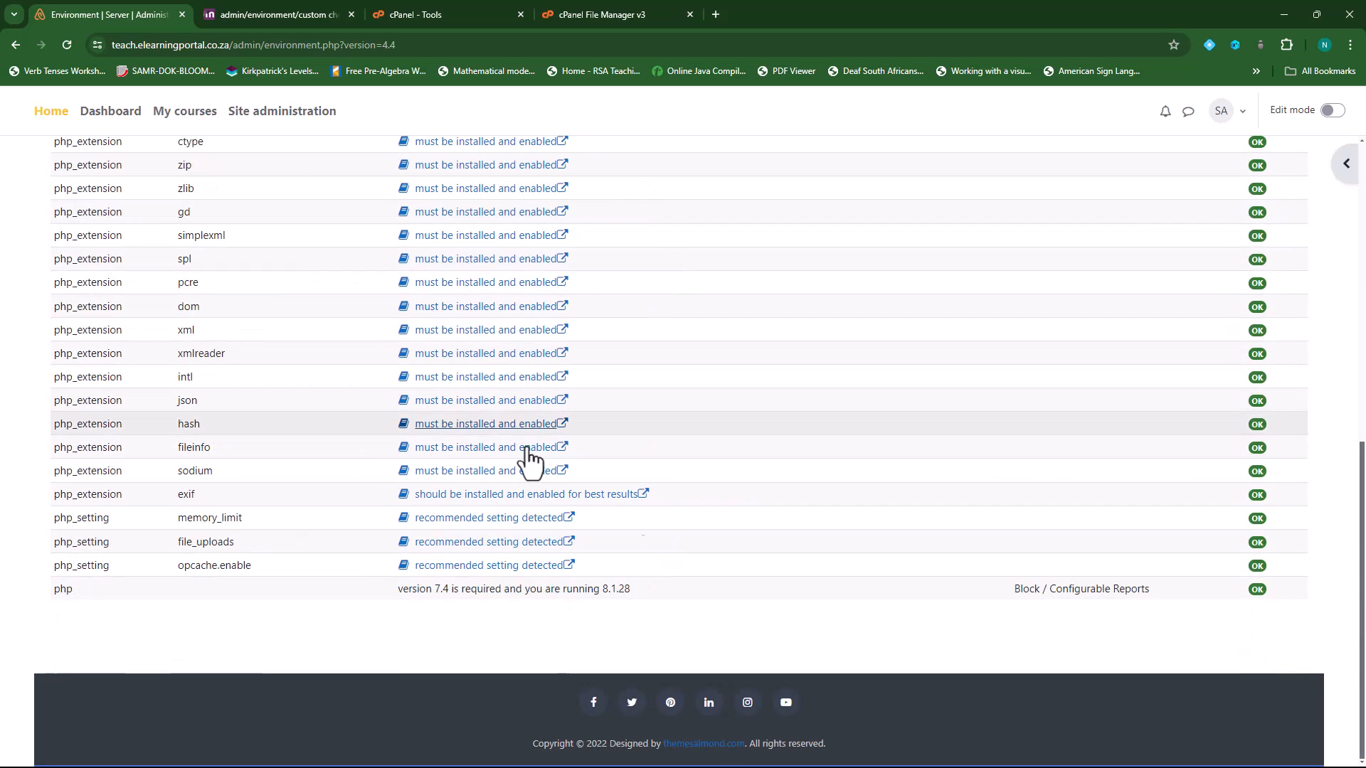
scroll(464, 622, "up", 10)
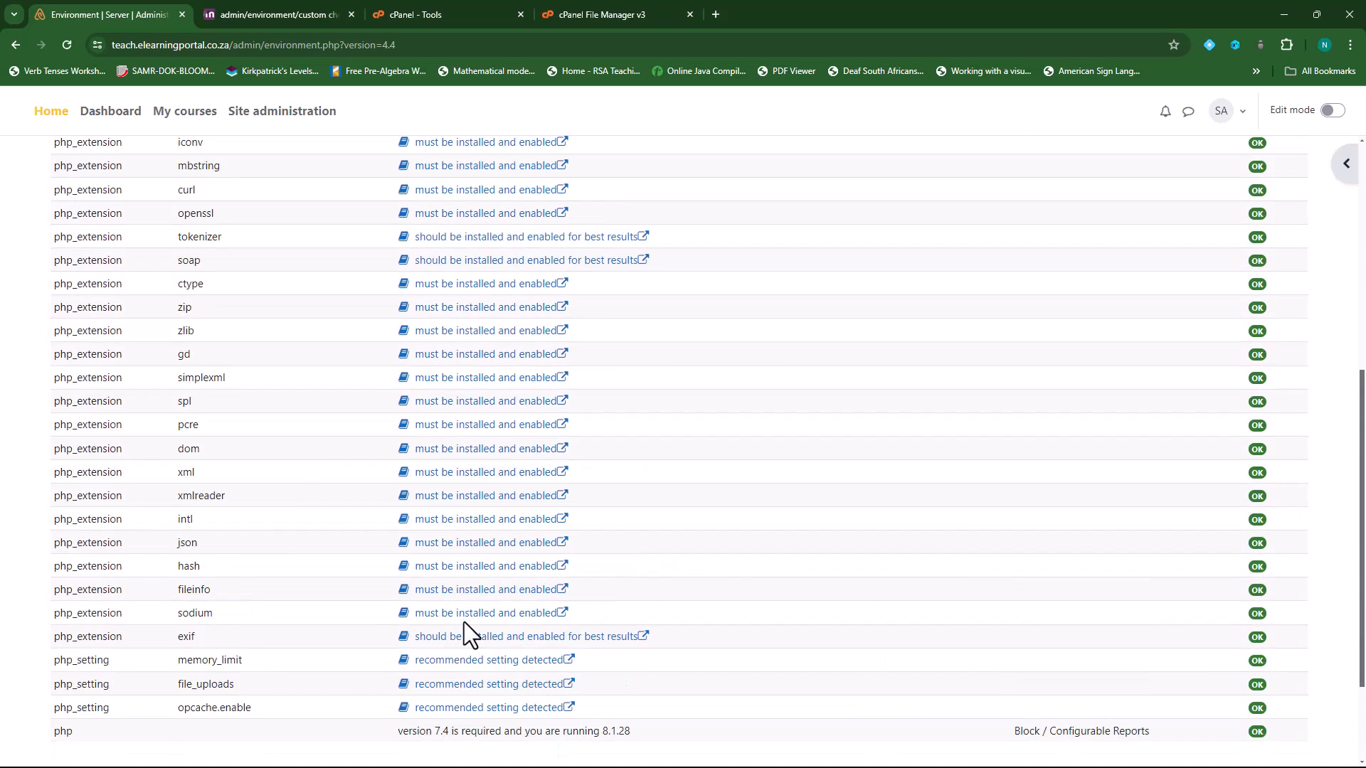
scroll(1252, 398, "down", 1)
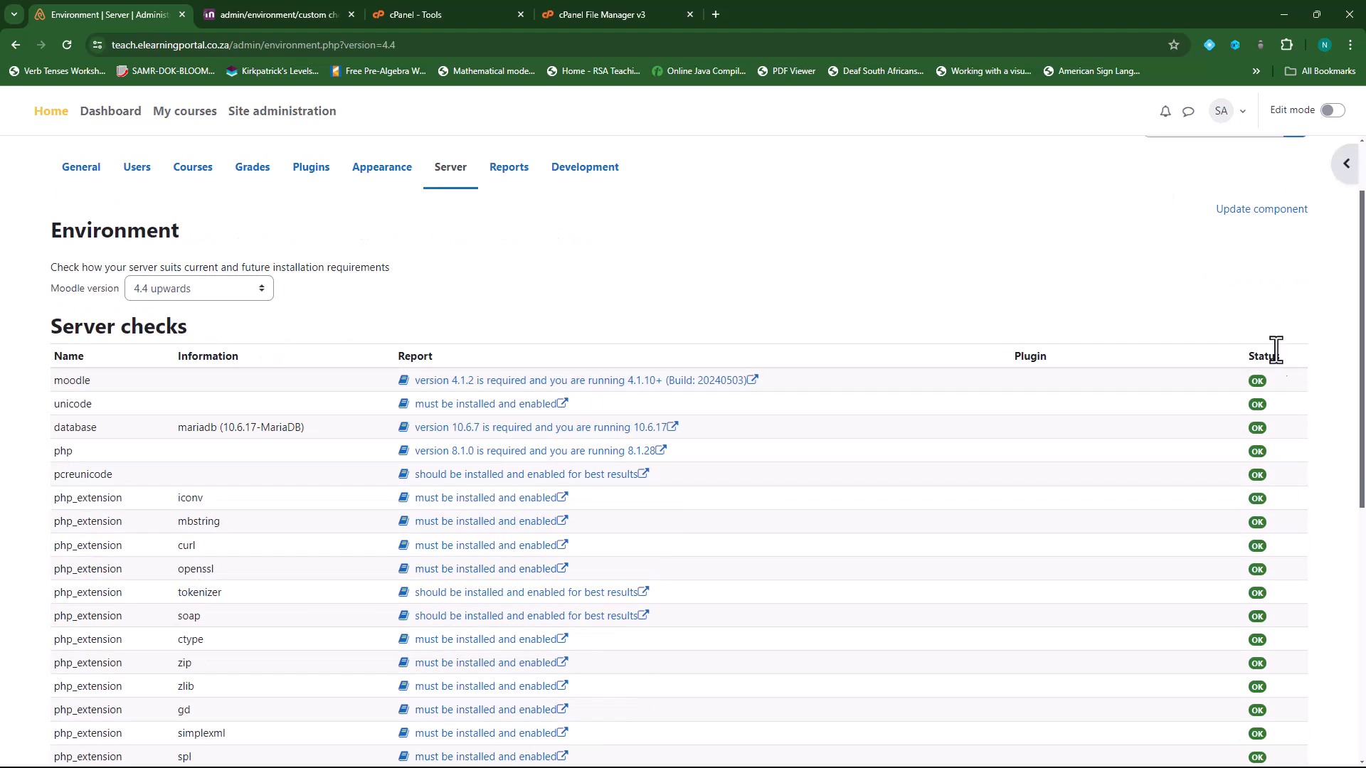
scroll(1263, 562, "down", 6)
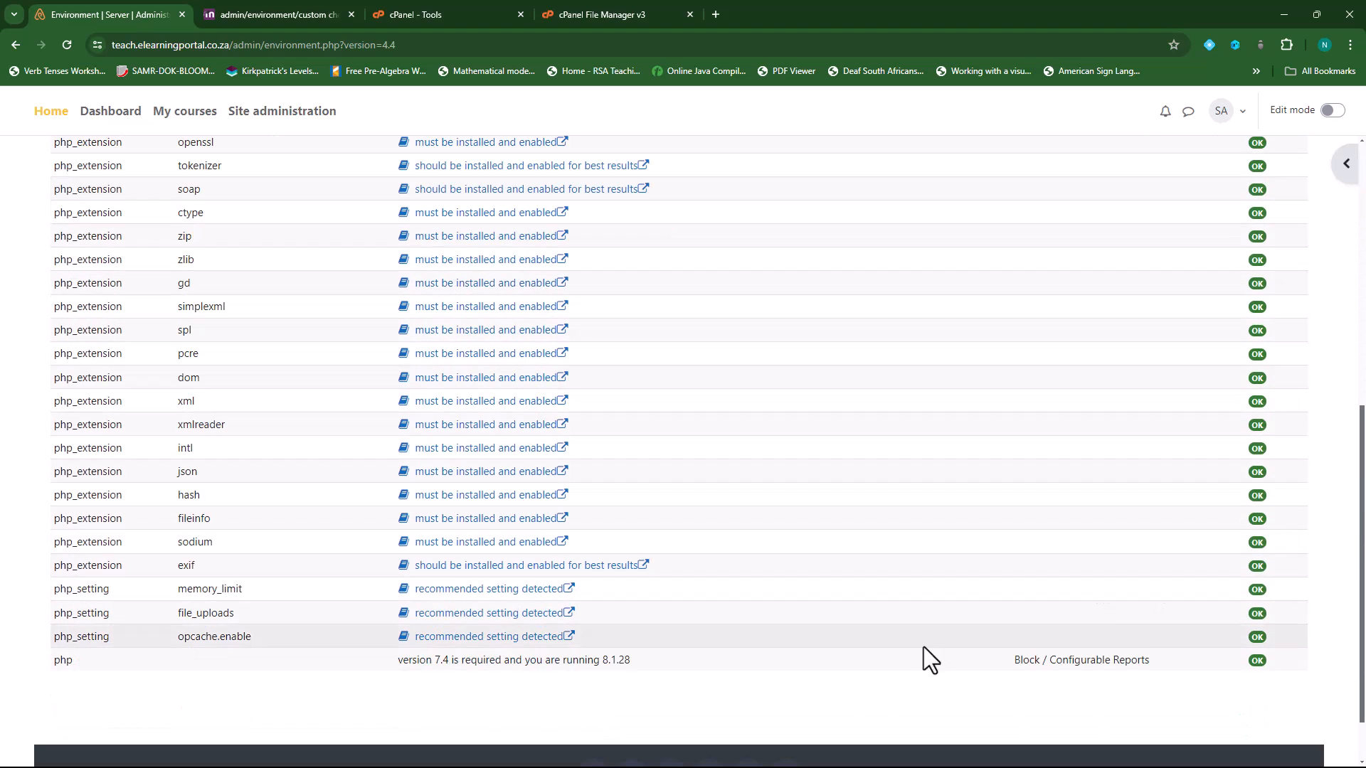
scroll(874, 621, "up", 7)
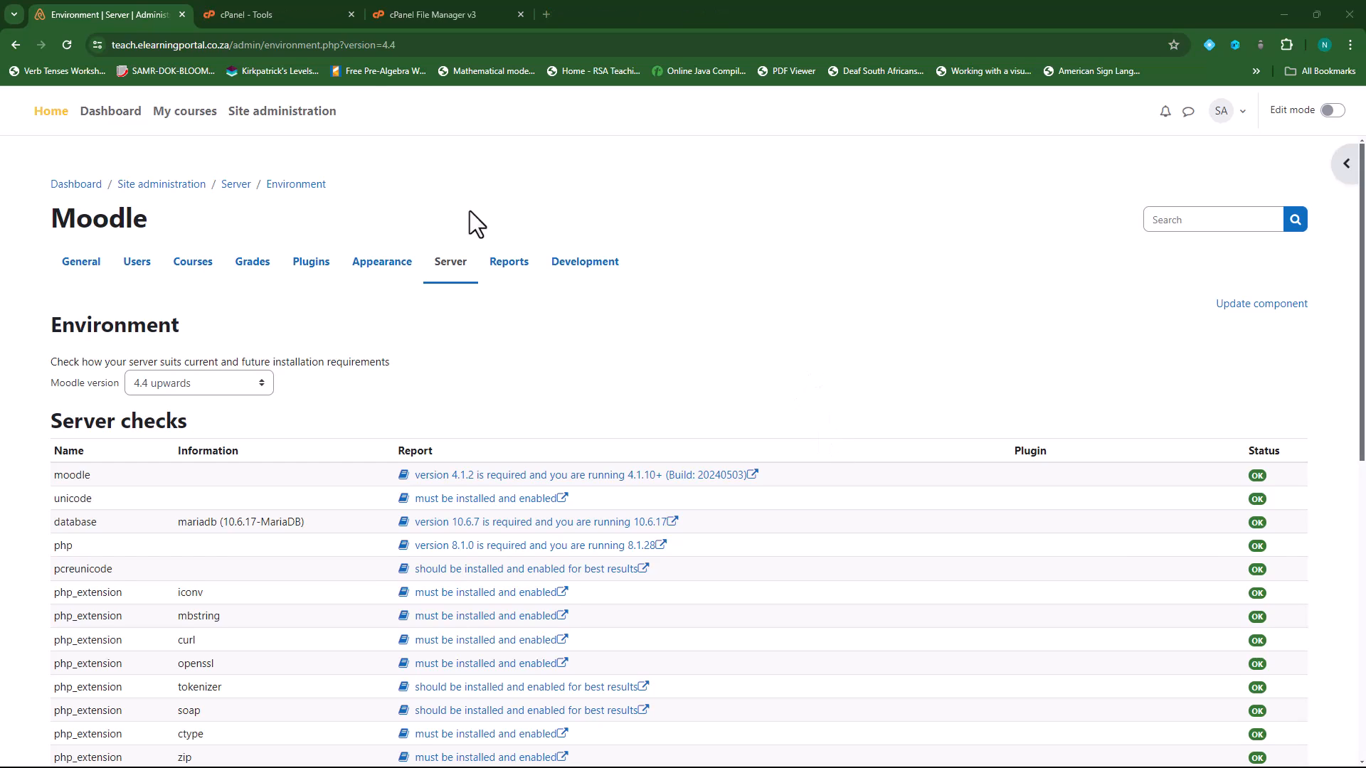
- Browse File Manager to public_html/teach.elearningportal.co.za_old and select its config.php
left_click(289, 12)
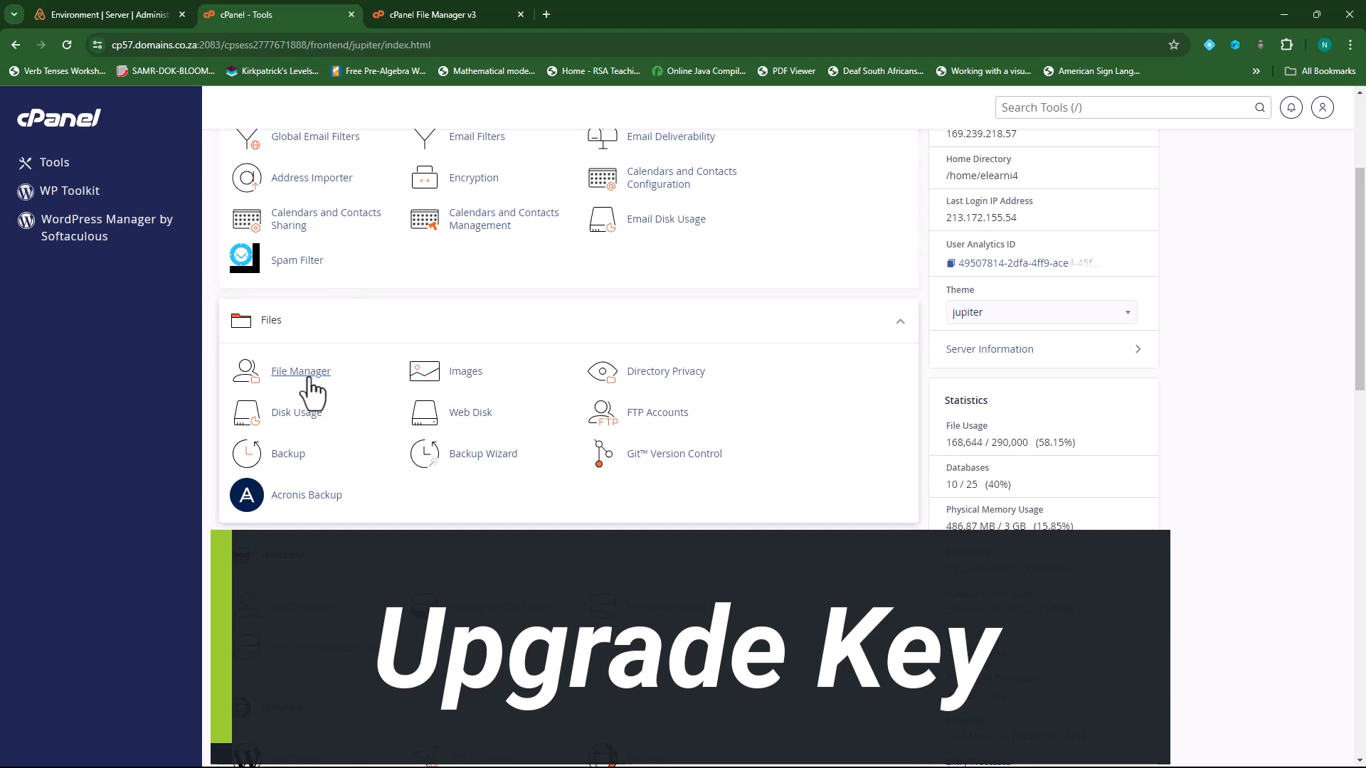
left_click(307, 373)
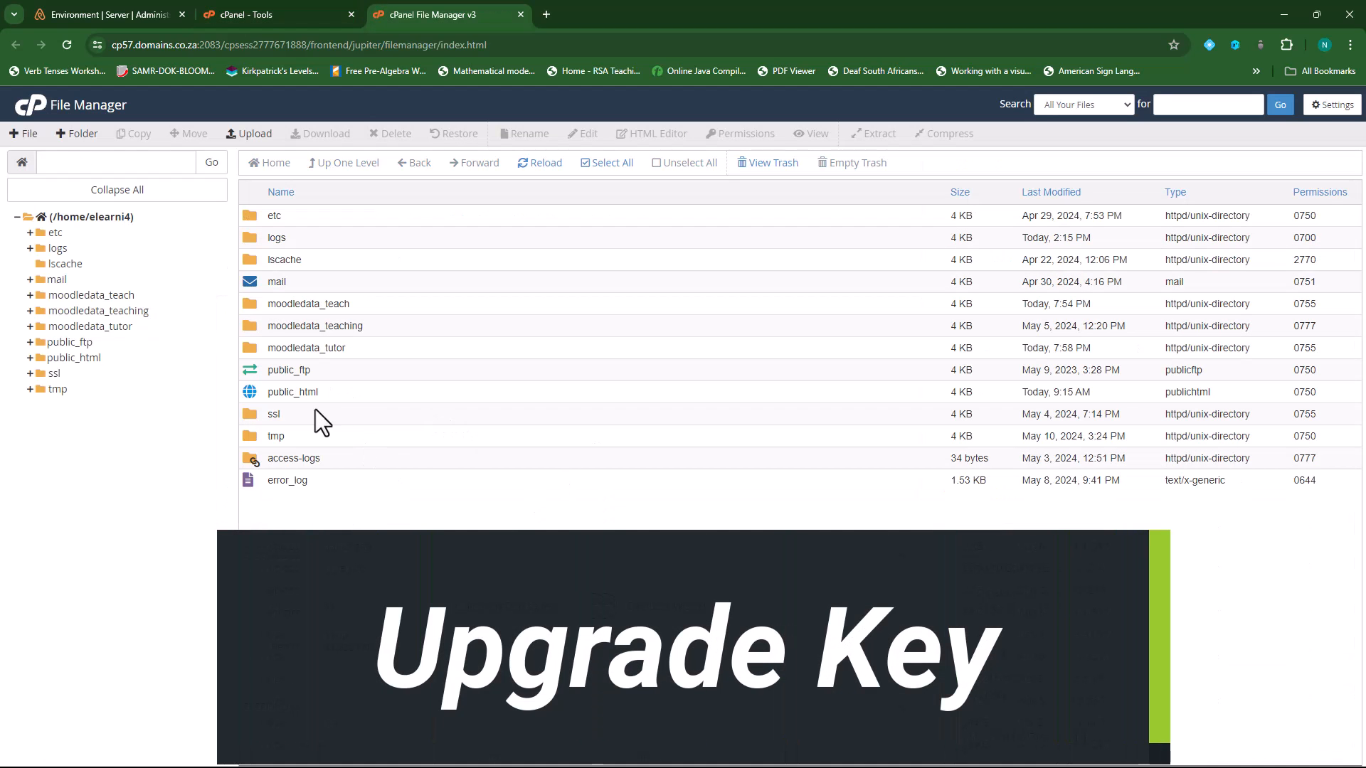
double_click(249, 393)
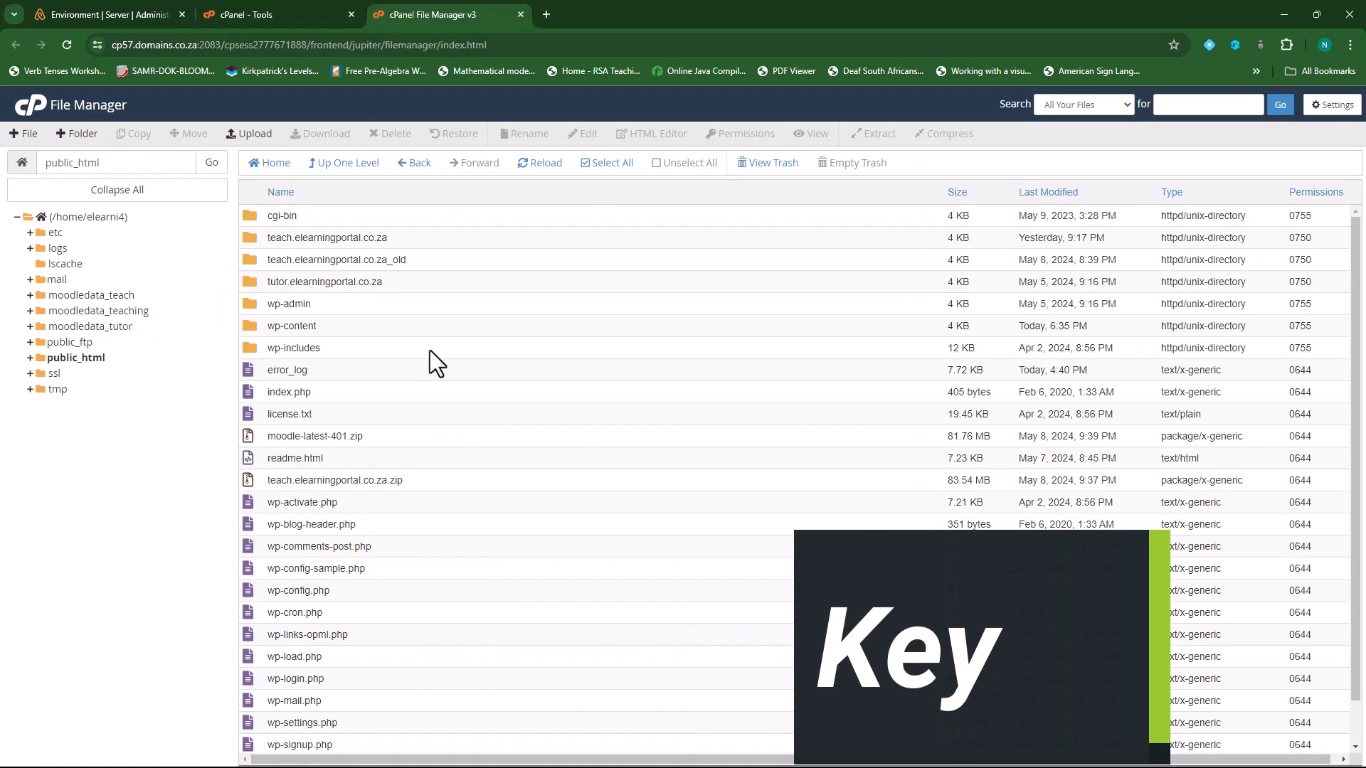
double_click(249, 259)
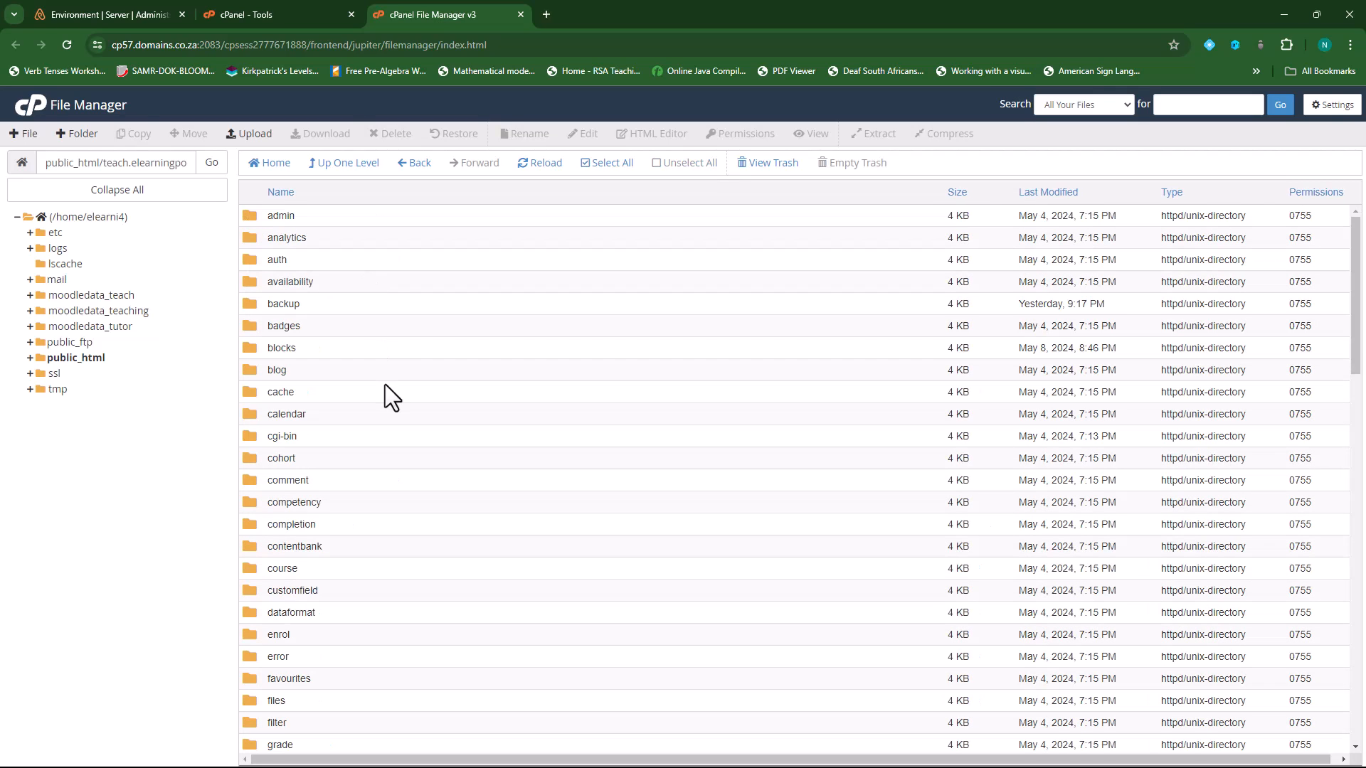
scroll(385, 384, "down", 16)
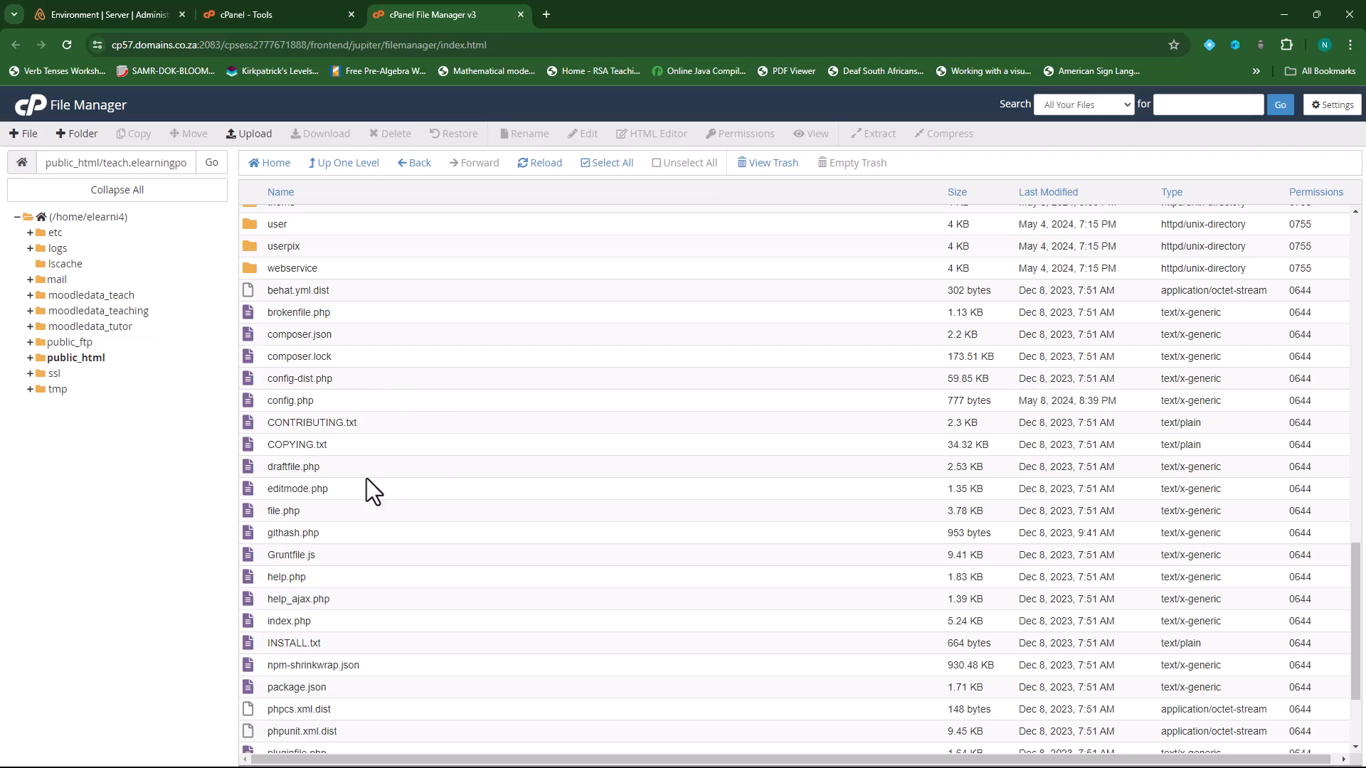
left_click(252, 402)
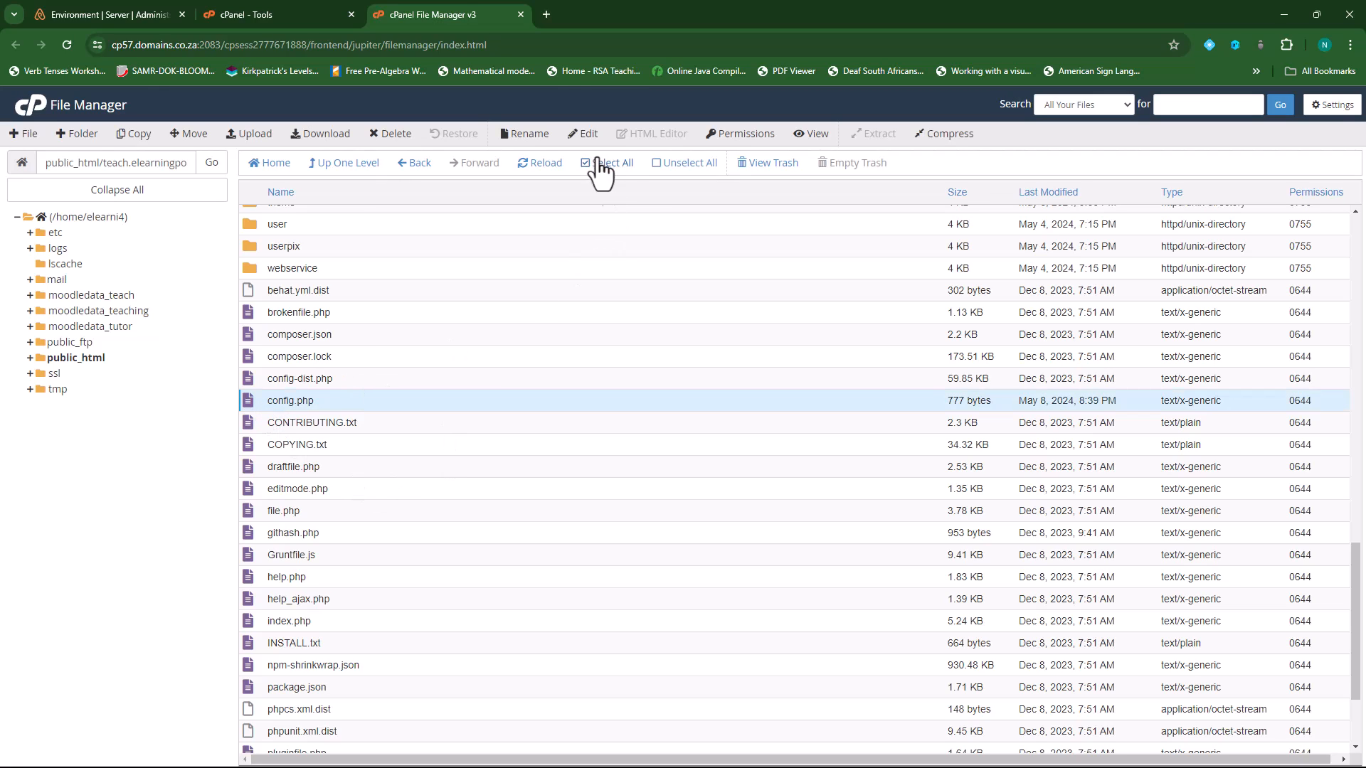
- Add a $CFG->upgradekey line with a secret key on line 26 of config.php and save it
left_click(585, 135)
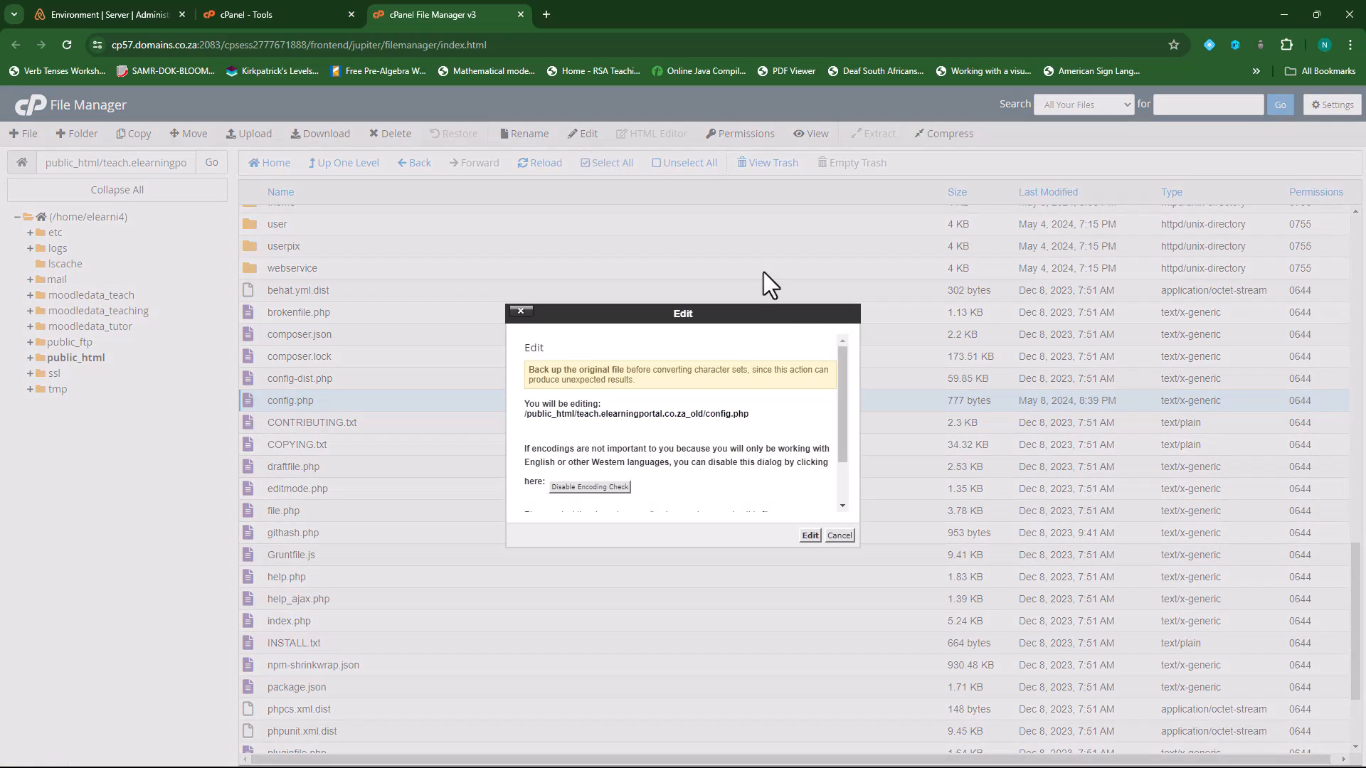
left_click(811, 535)
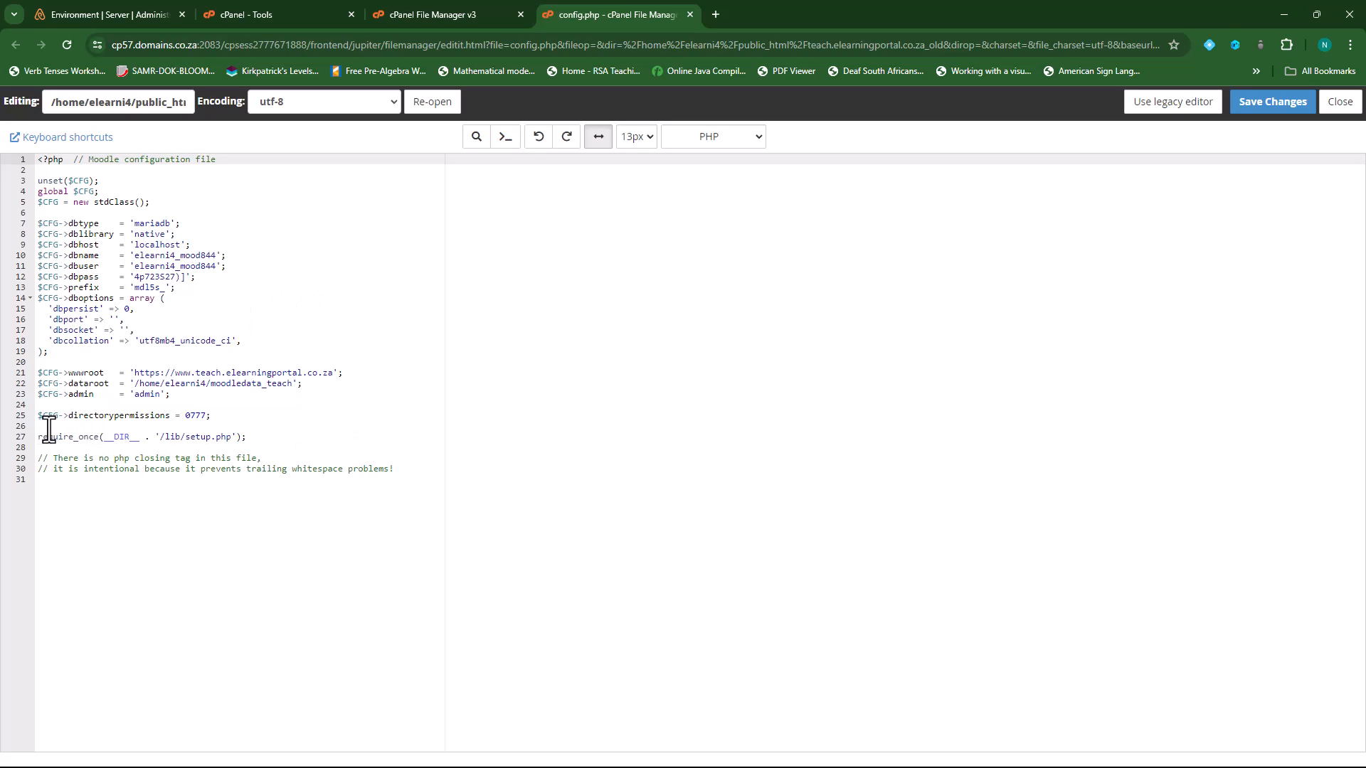
left_click(232, 419)
left_click(93, 426)
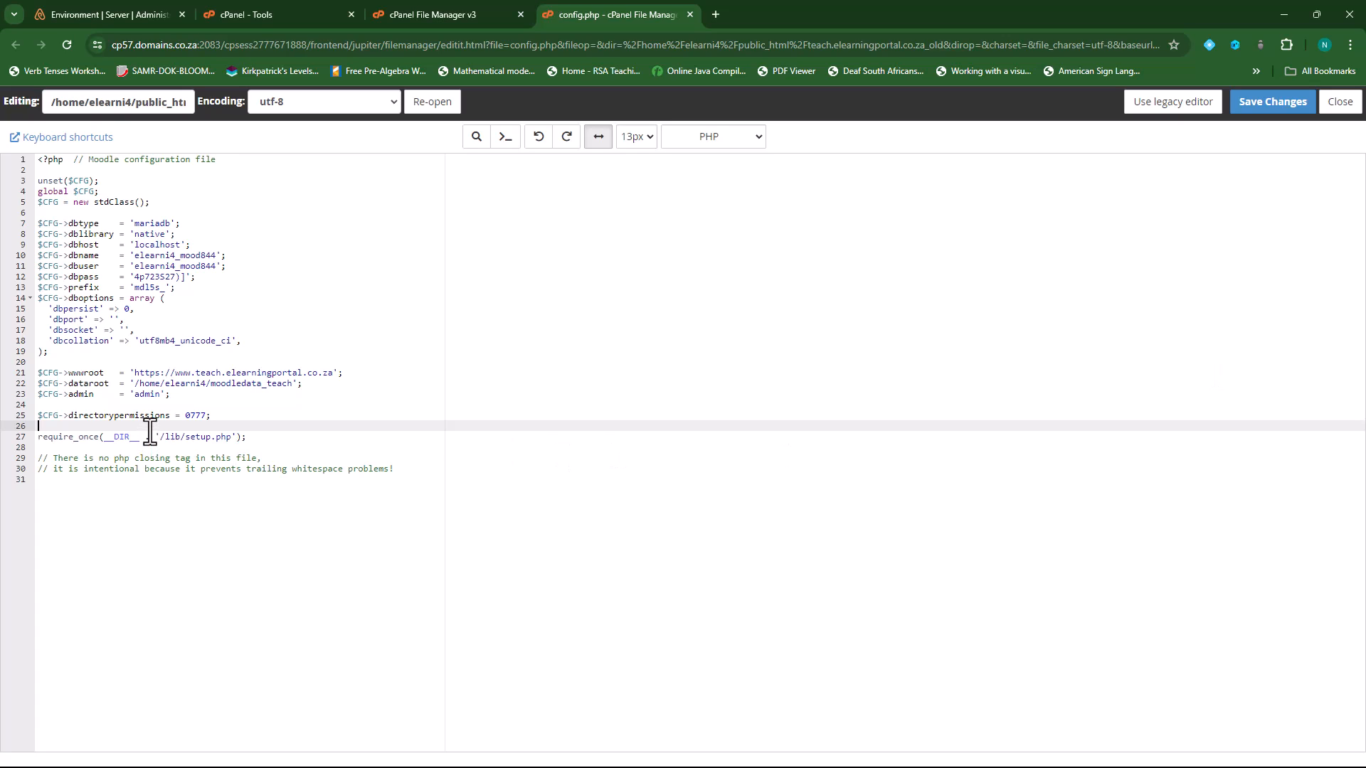
key("ctrl+v")
left_click_drag(141, 427, 276, 427)
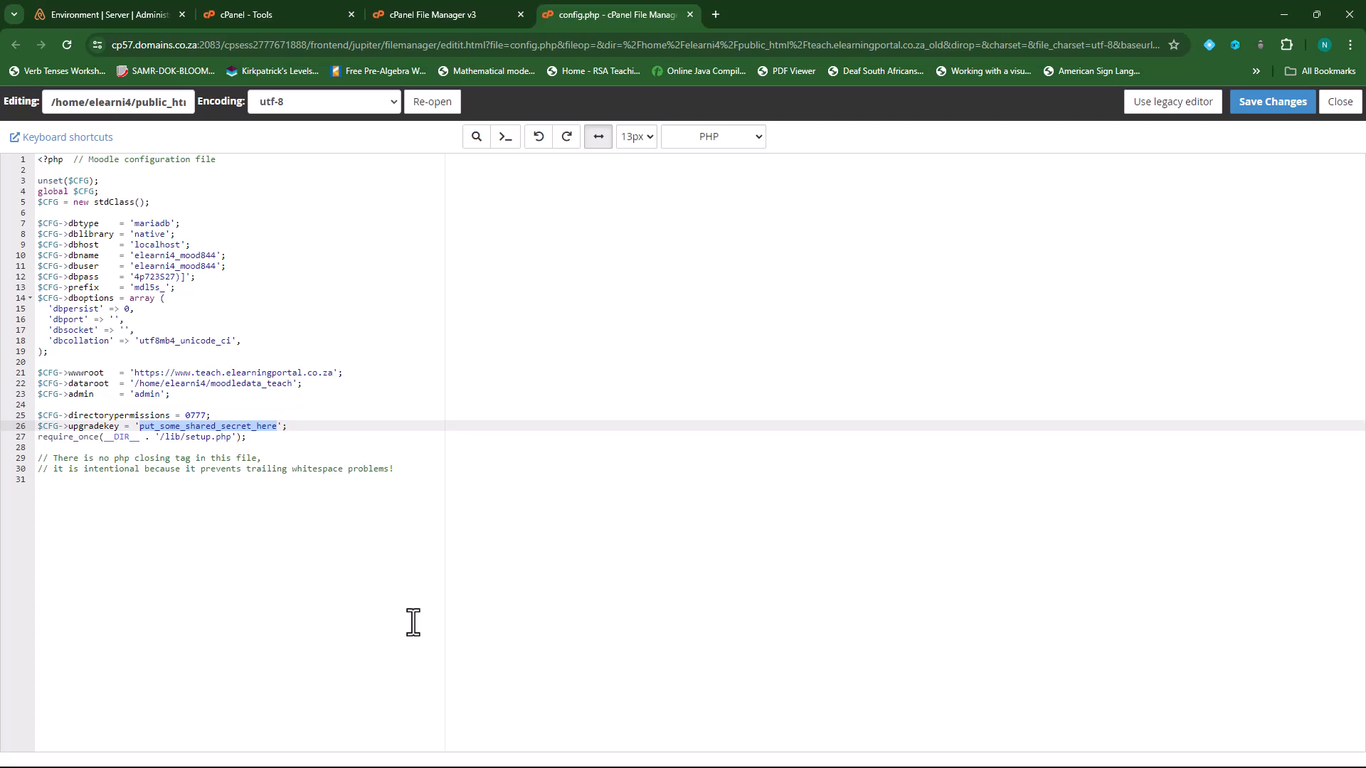
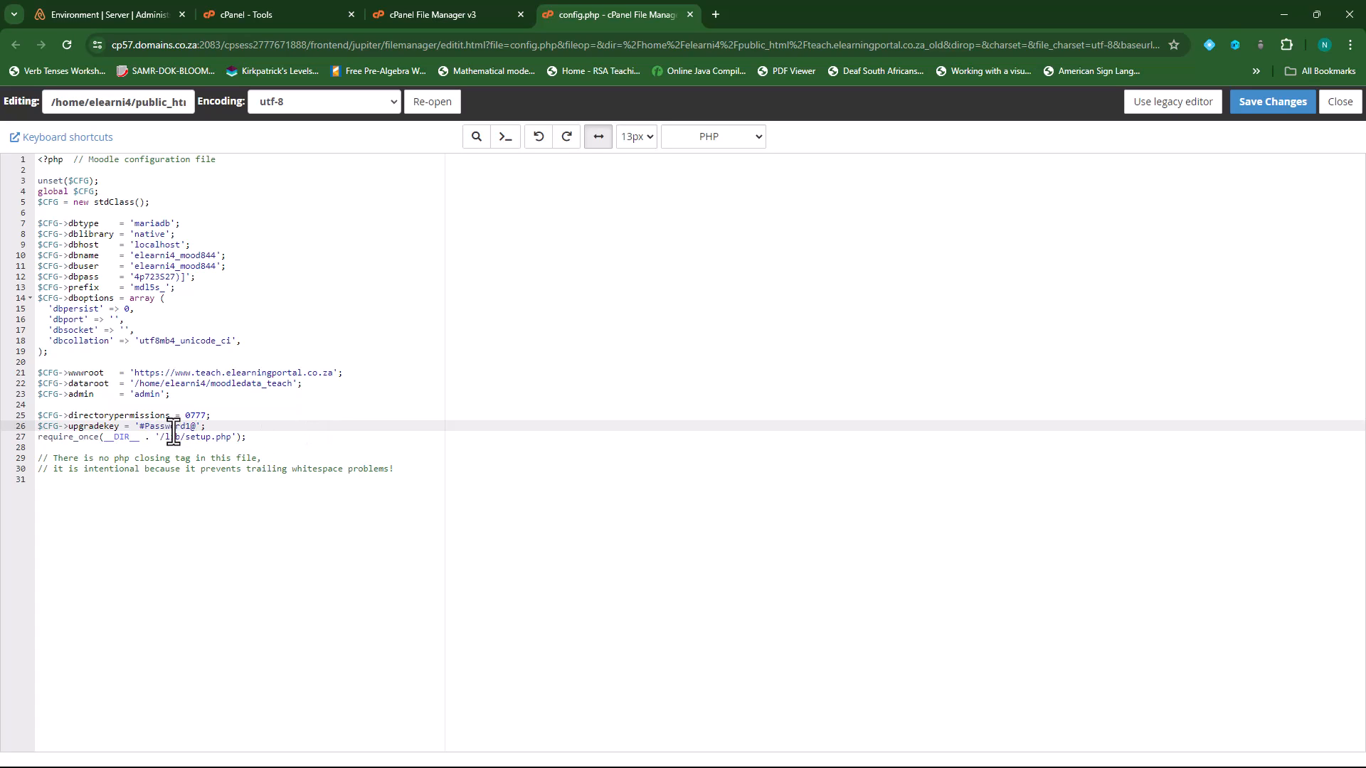
left_click(1262, 108)
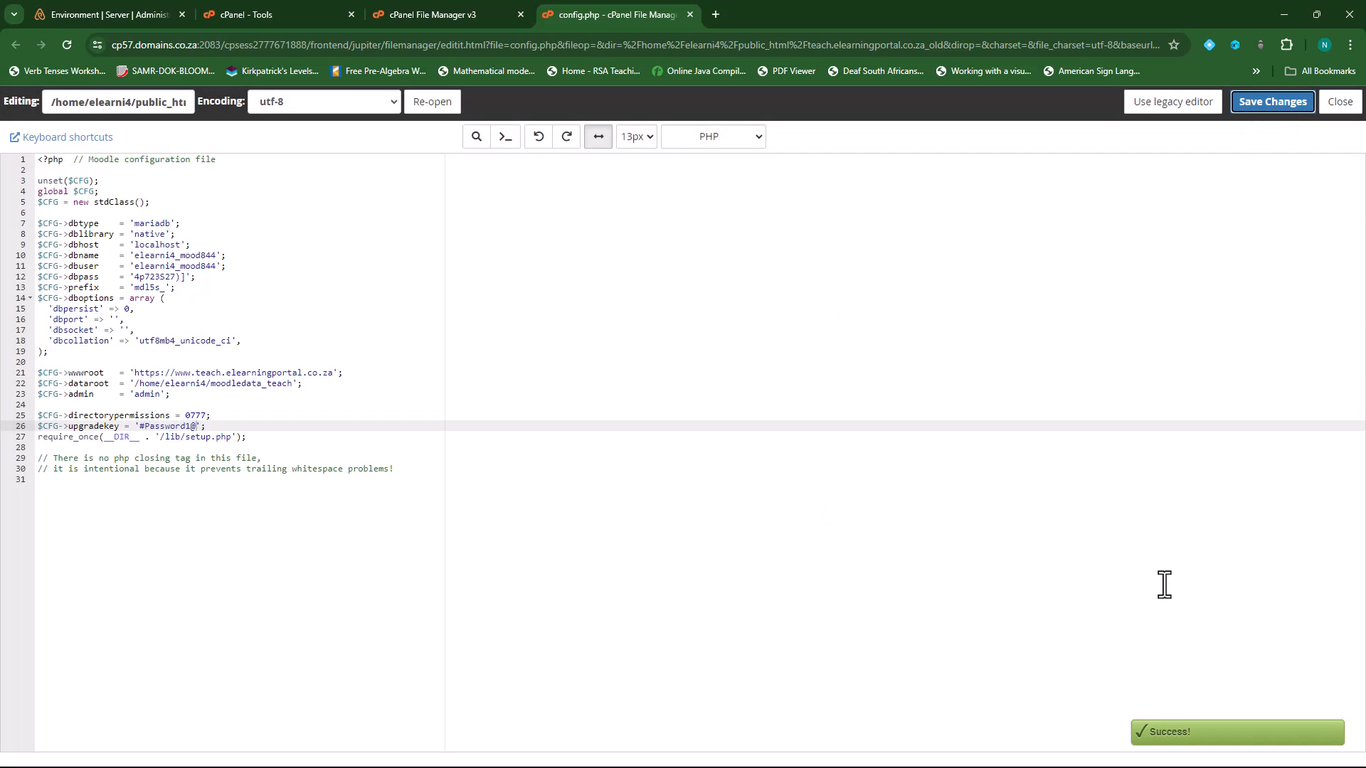
left_click(690, 14)
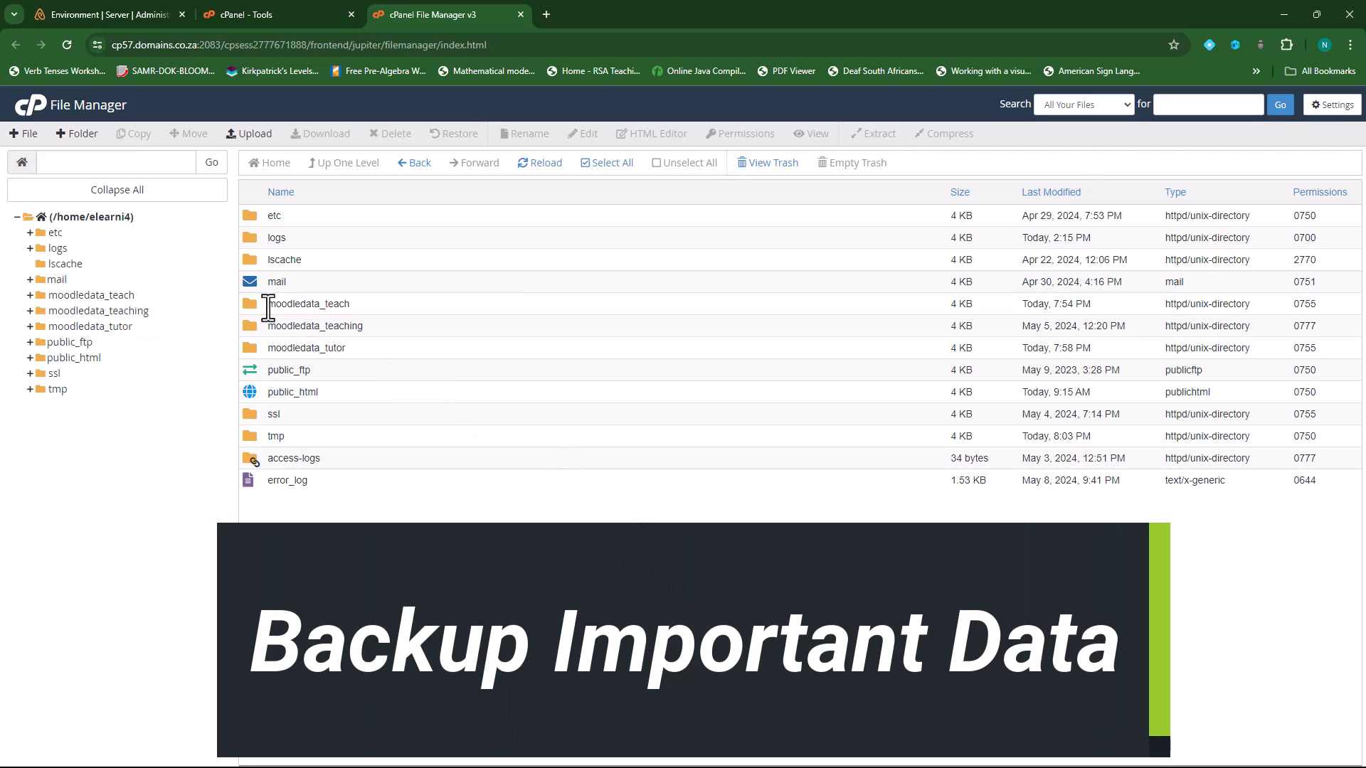
- Compress the moodledata_teach folder into a Zip archive, moodledata_teach.zip (62.08 MB)
left_click(306, 310)
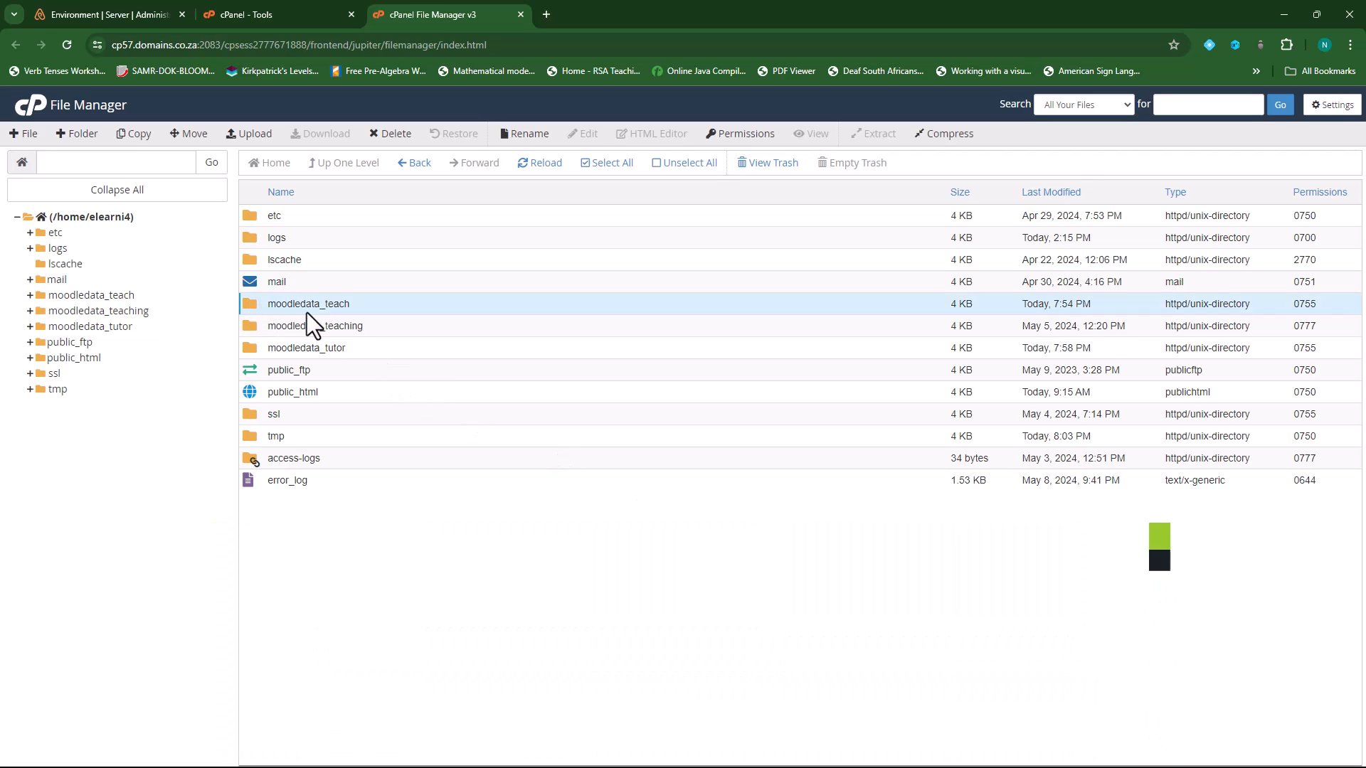
right_click(258, 303)
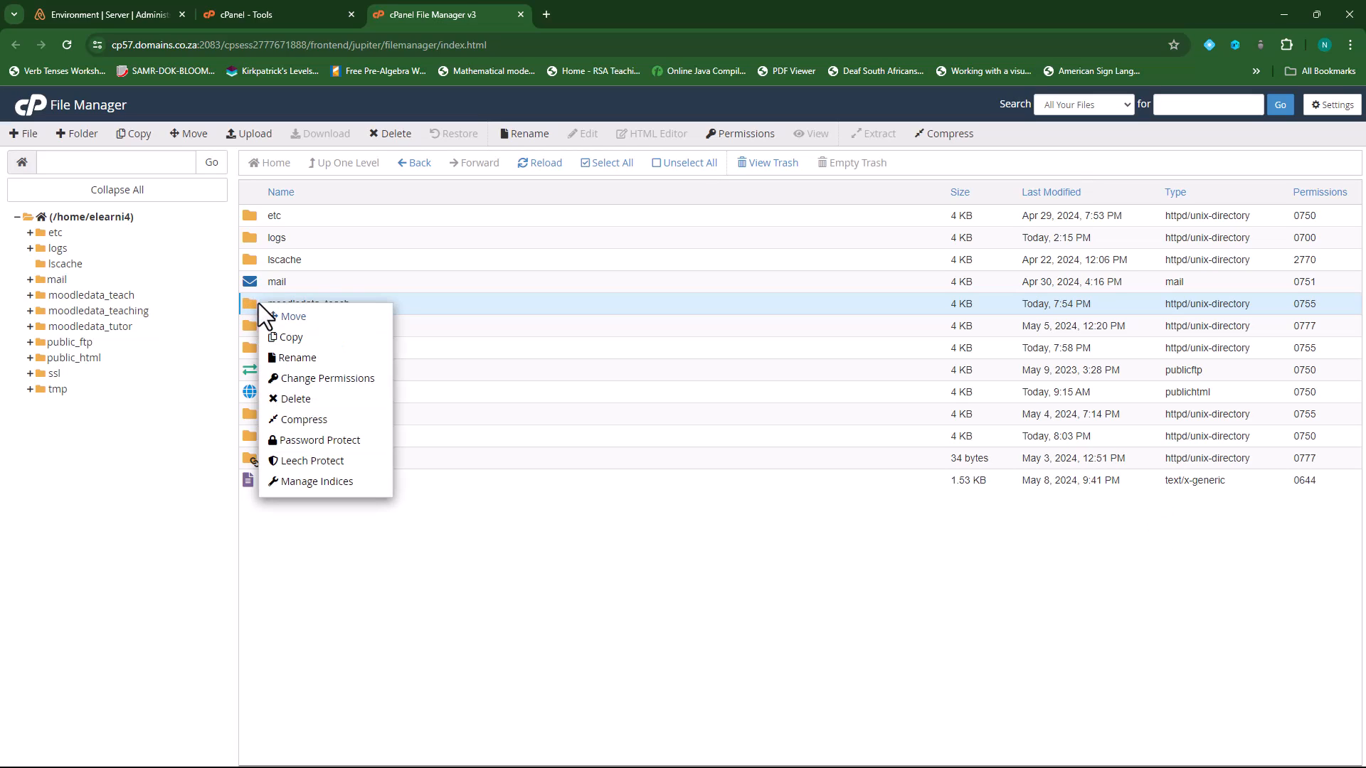
left_click(595, 650)
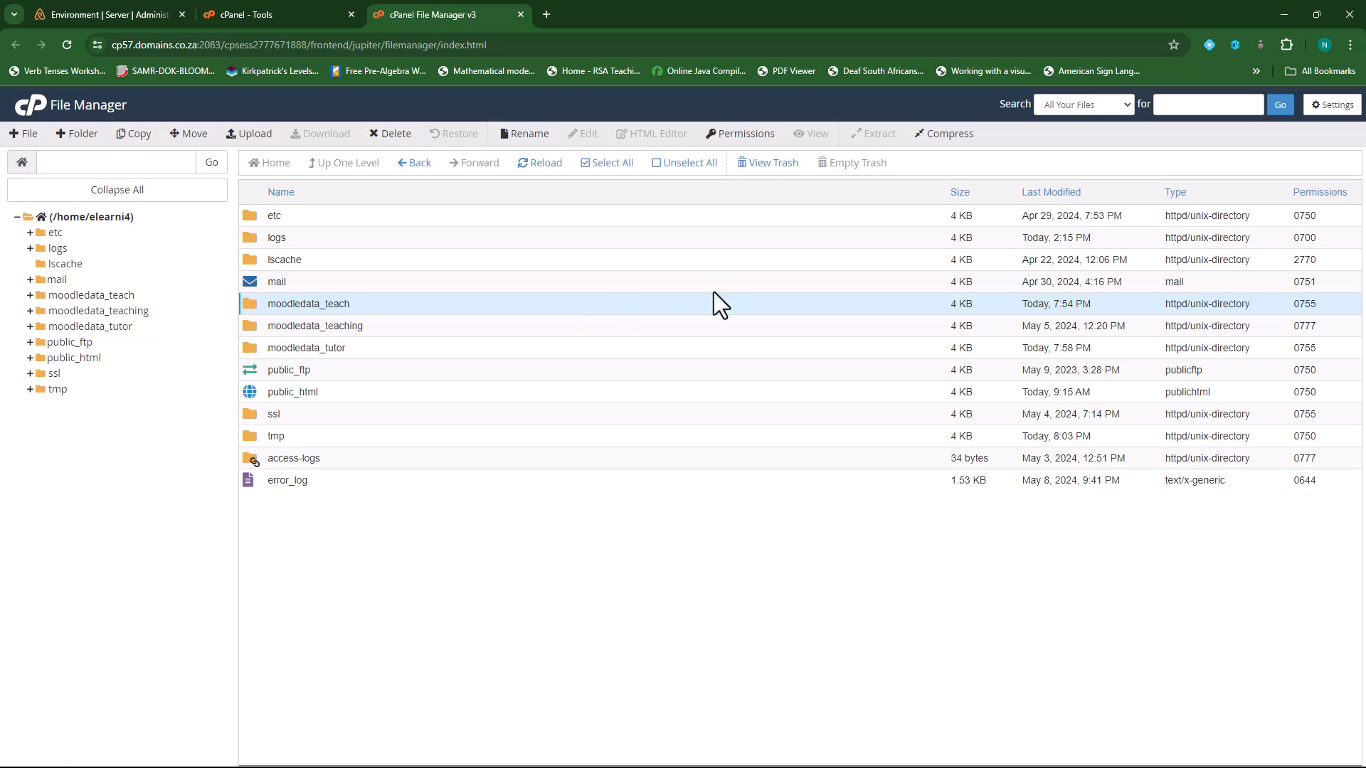
left_click(942, 147)
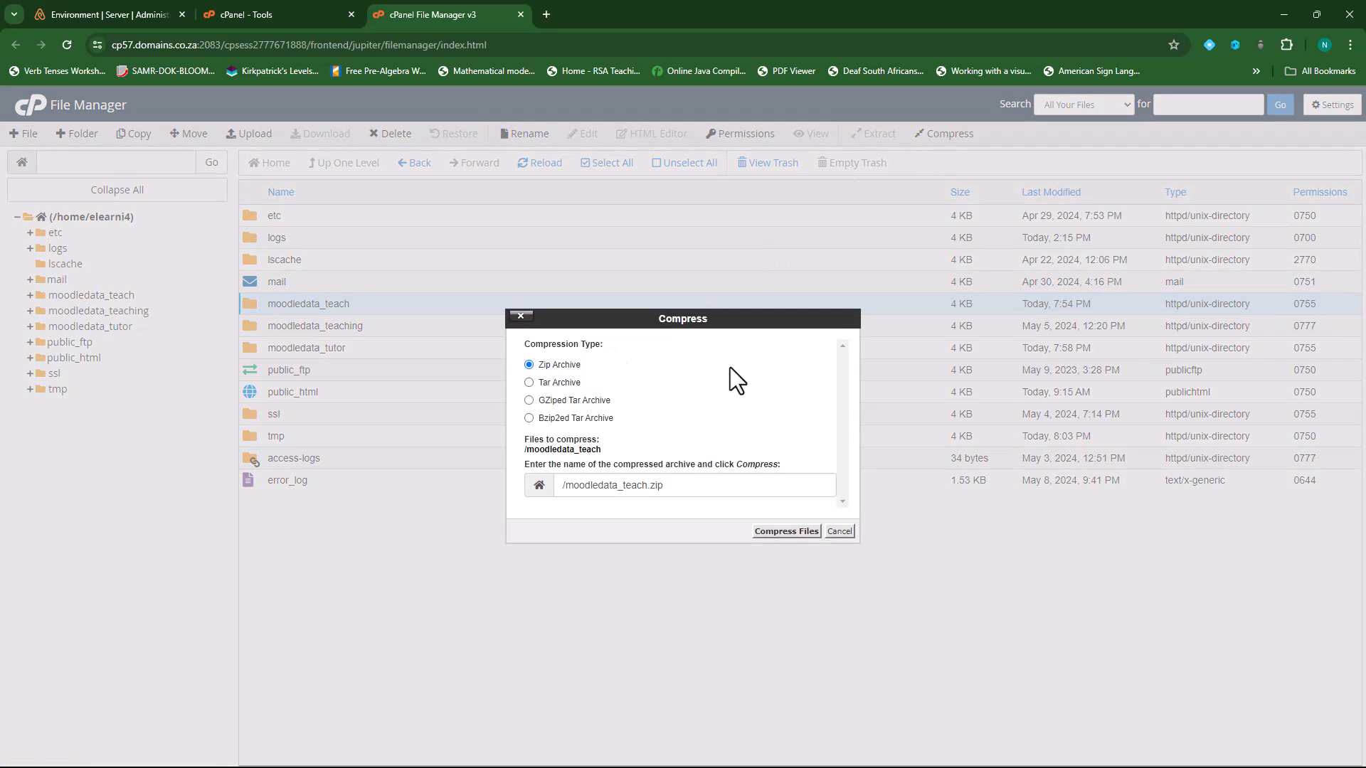
left_click(787, 532)
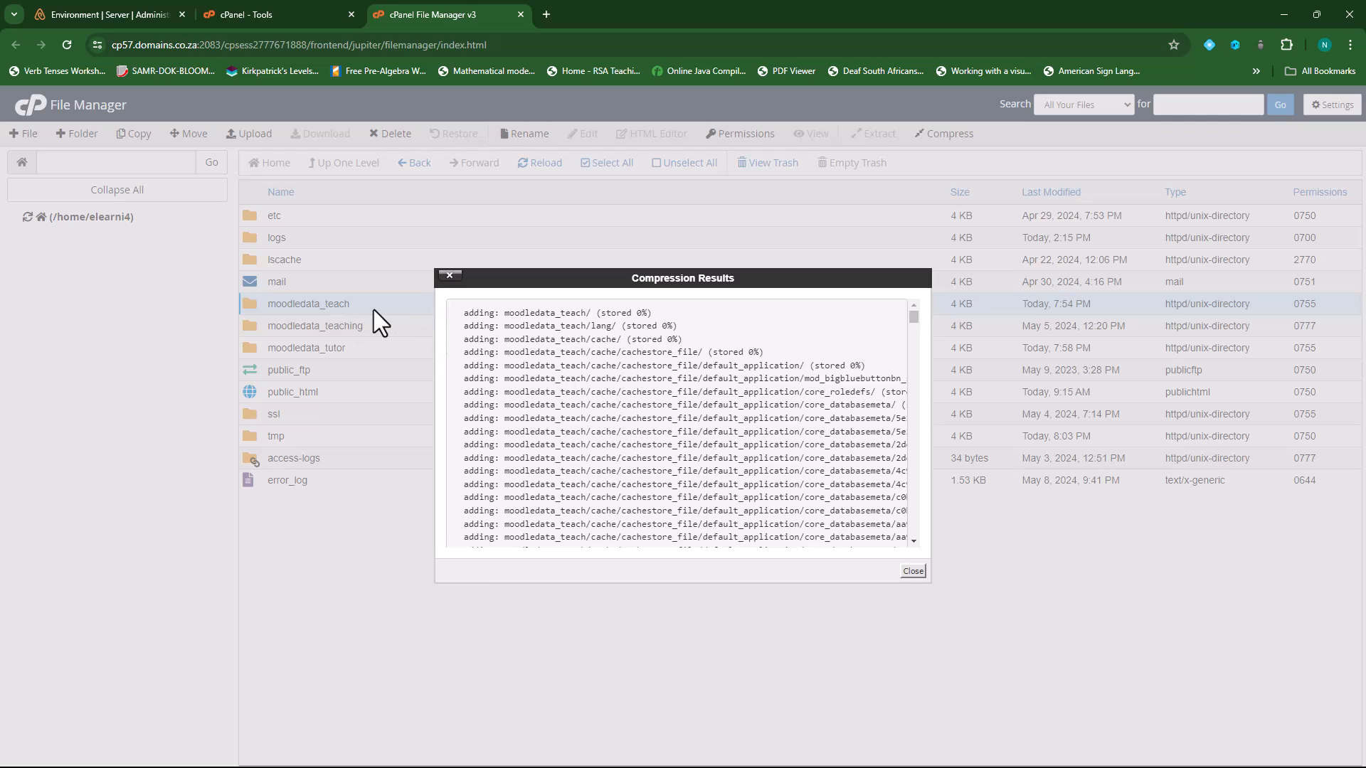
left_click(915, 573)
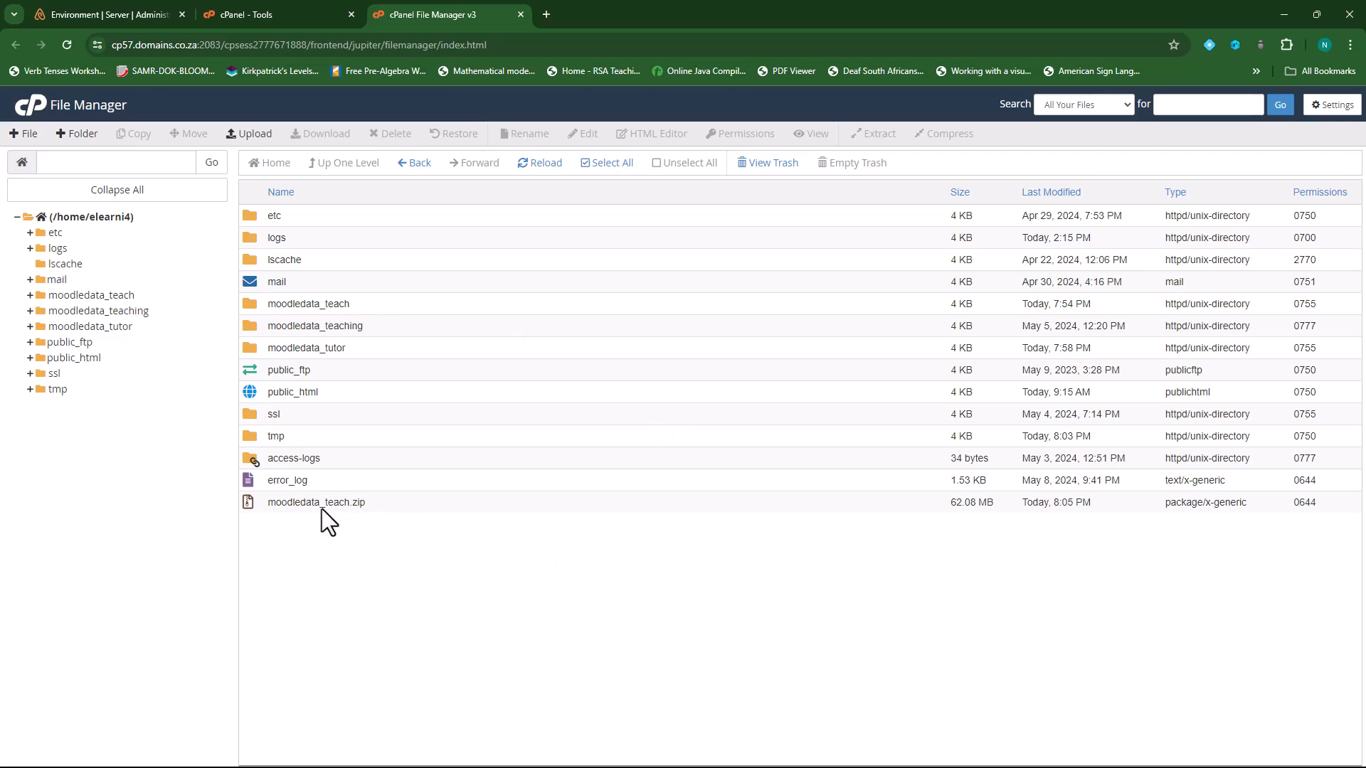
- Download moodledata_teach.zip to the computer, keeping its name unchanged
left_click(346, 504)
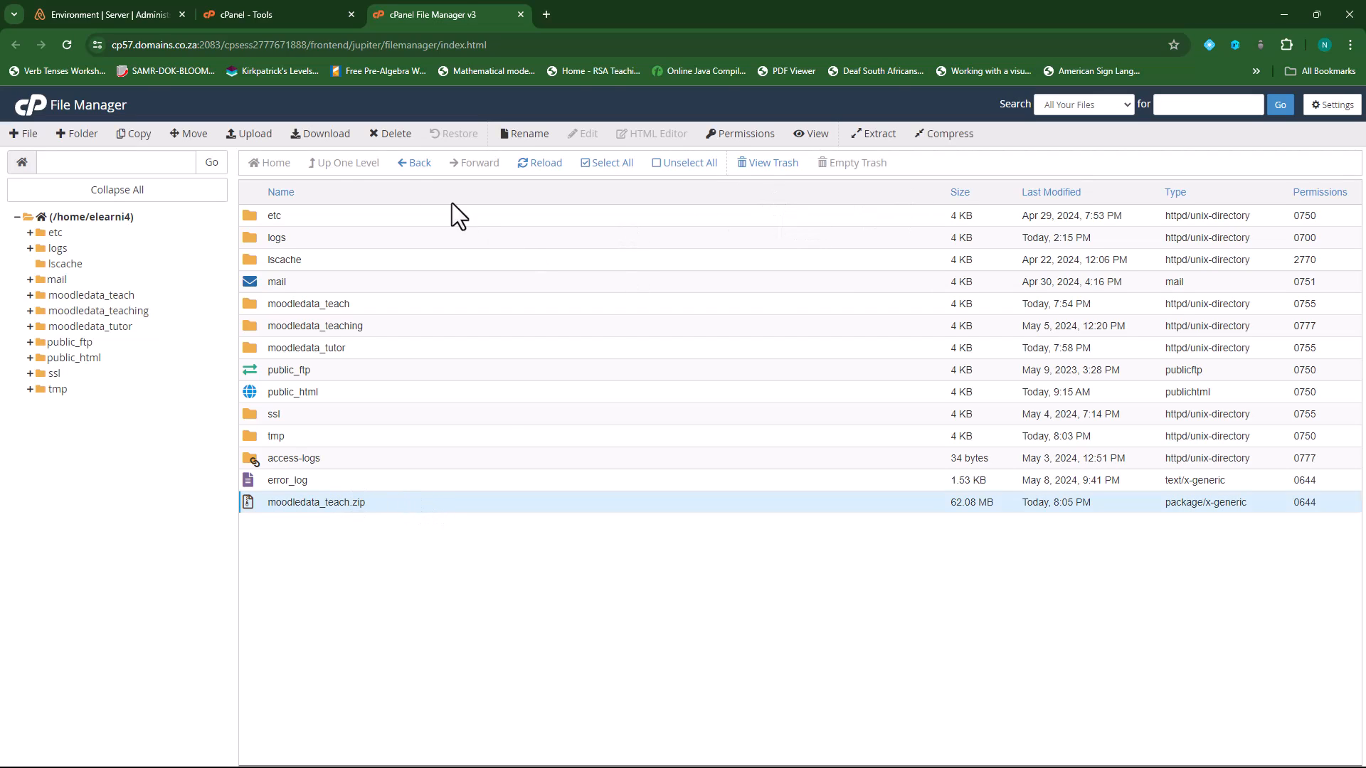
left_click(324, 135)
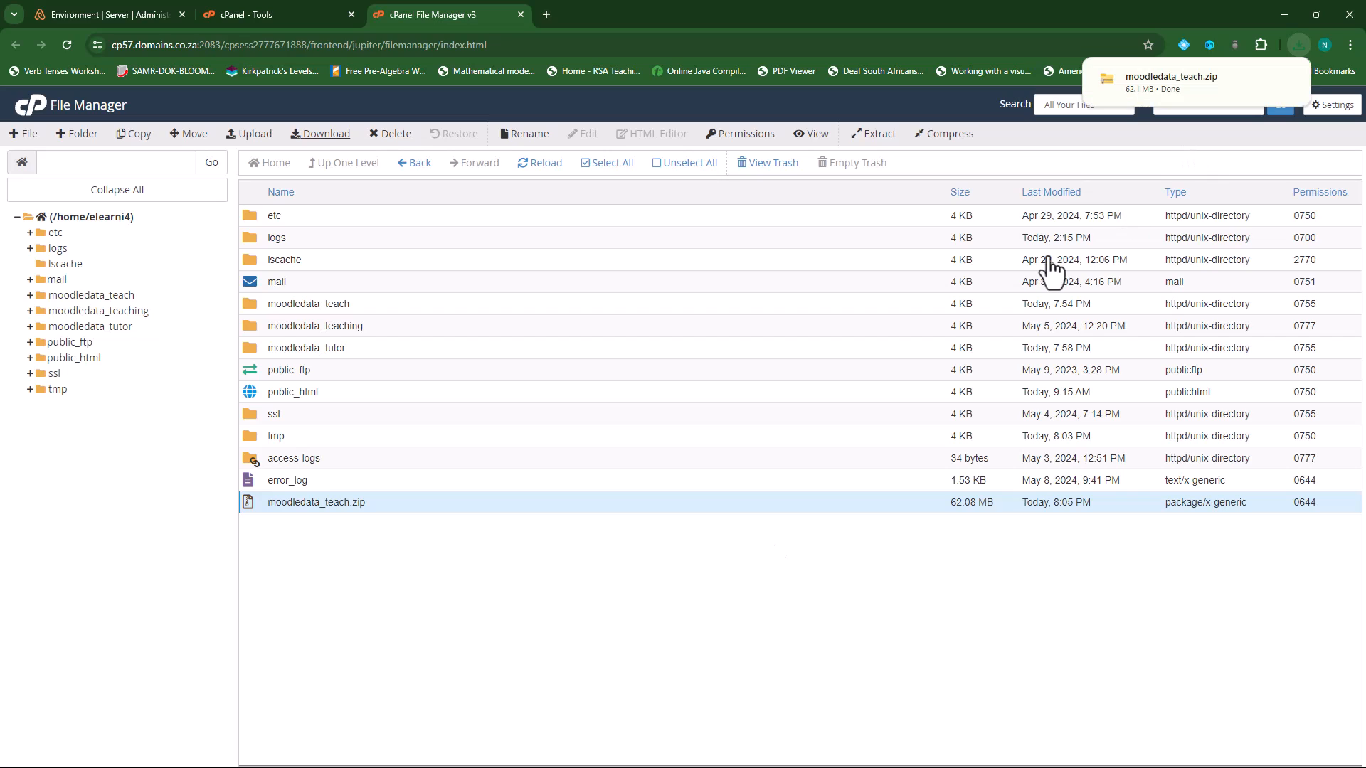
left_click(341, 502)
left_click(361, 545)
left_click(335, 507)
left_click(478, 534)
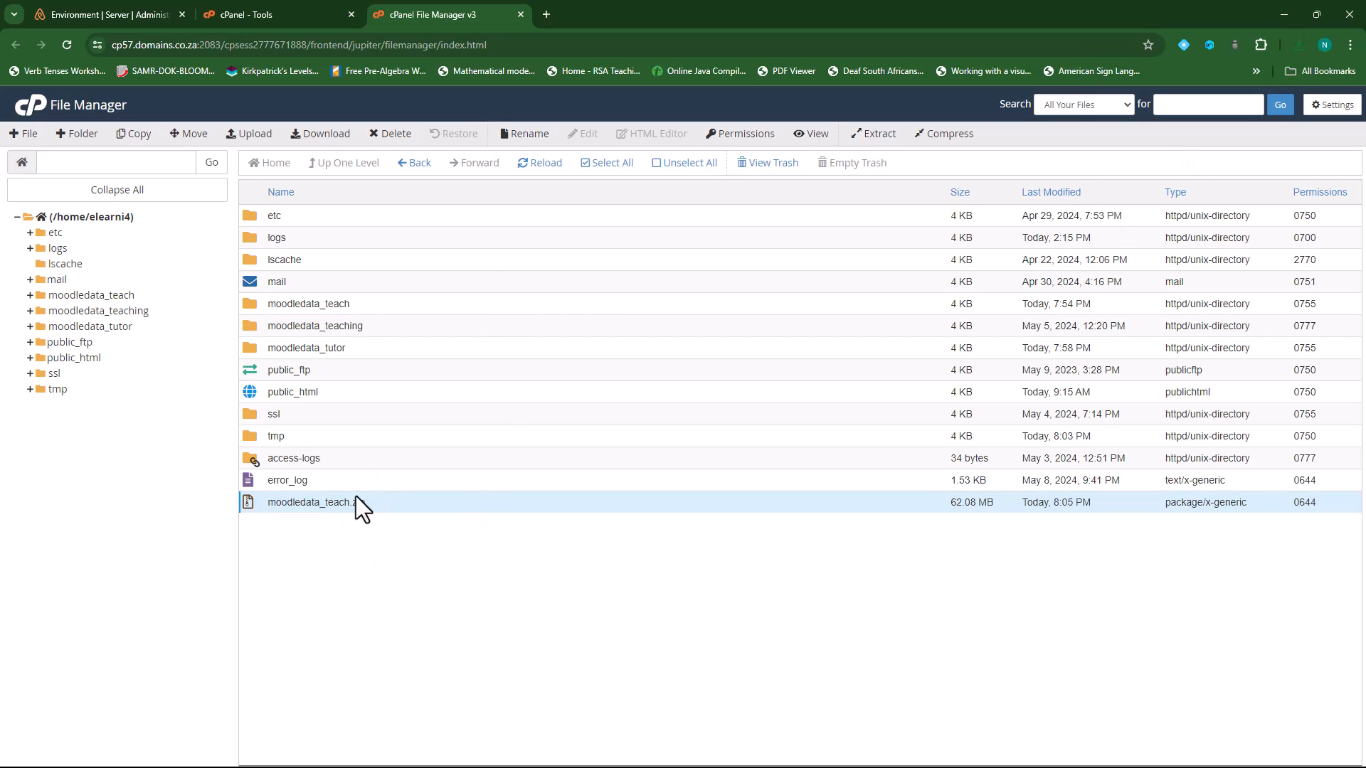
- Permanently delete moodledata_teach.zip from the server, skipping the trash, and open public_html
left_click(396, 135)
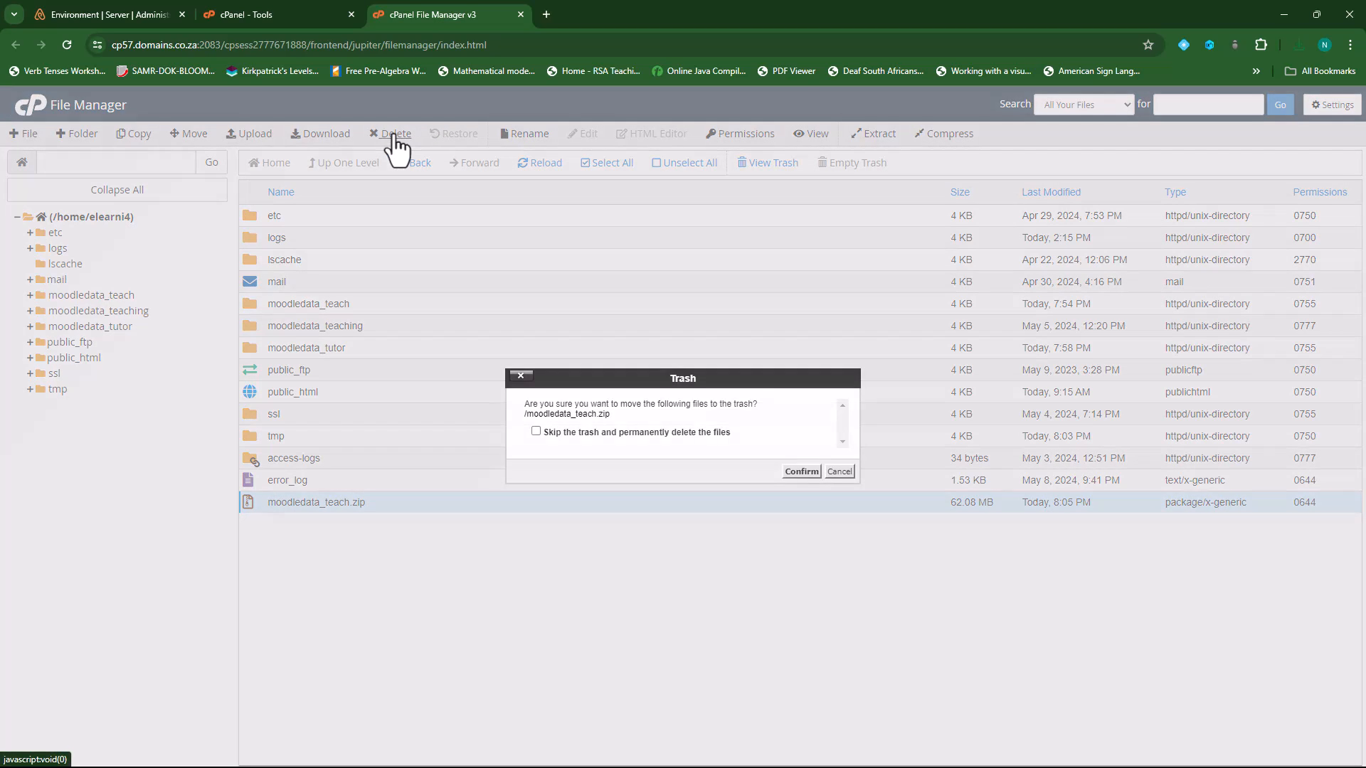
left_click(590, 433)
left_click(790, 472)
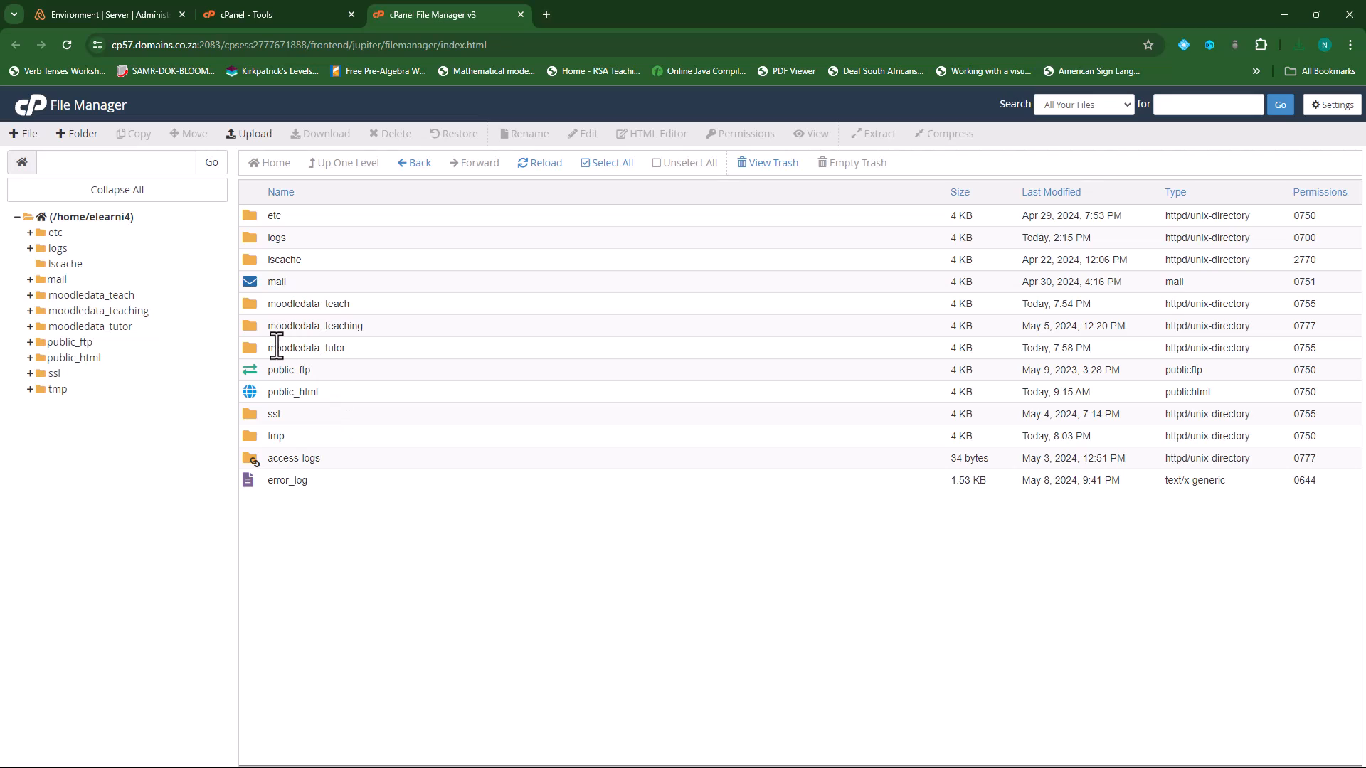
double_click(249, 391)
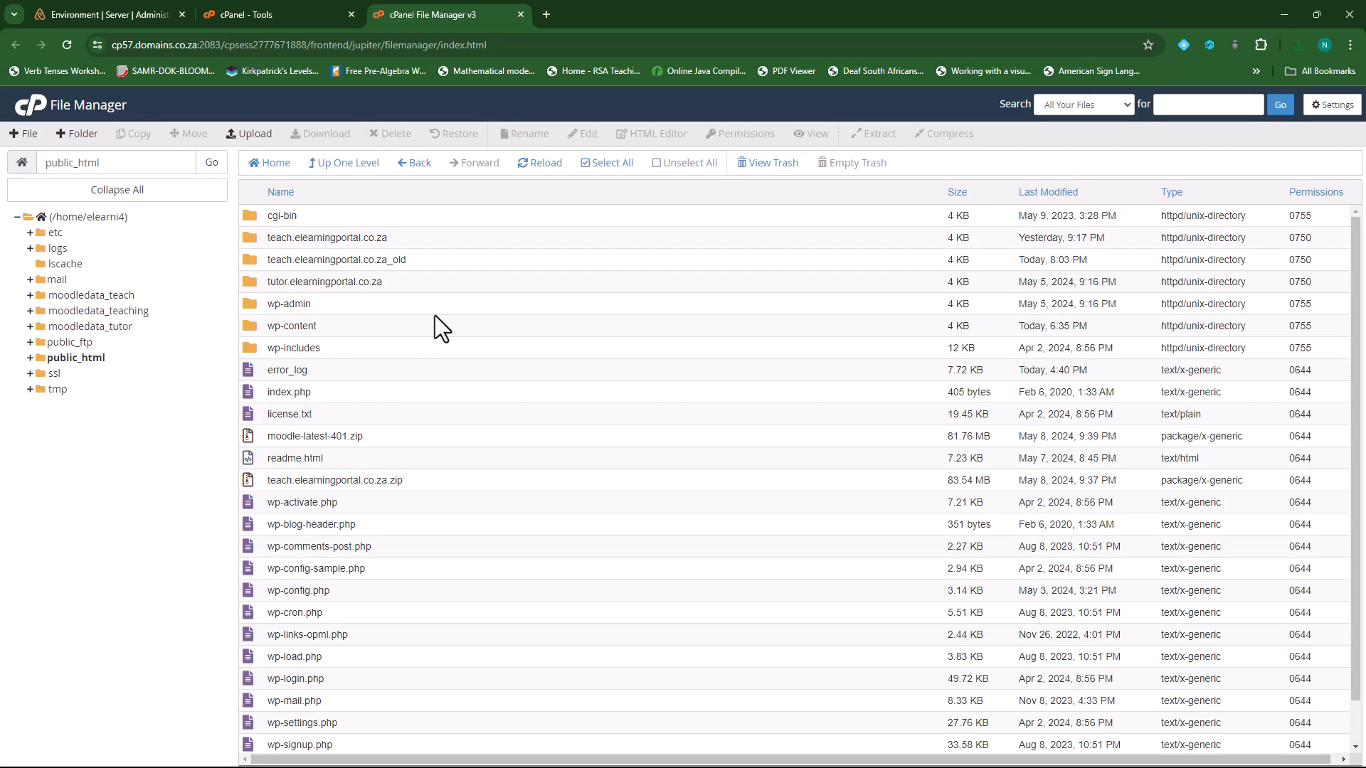
- Compress the teach.elearningportal.co.za folder into teach.elearningportal.co.za.zip
left_click(249, 239)
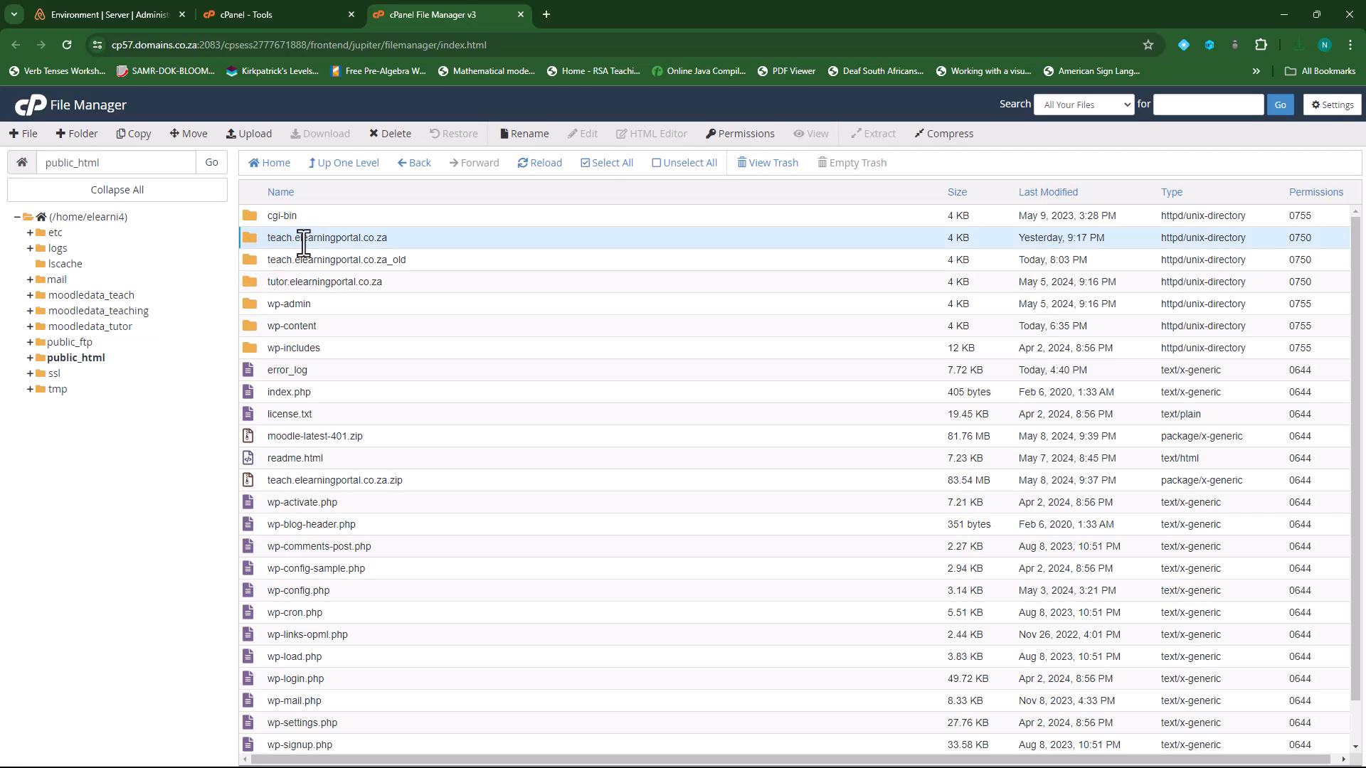
left_click(947, 142)
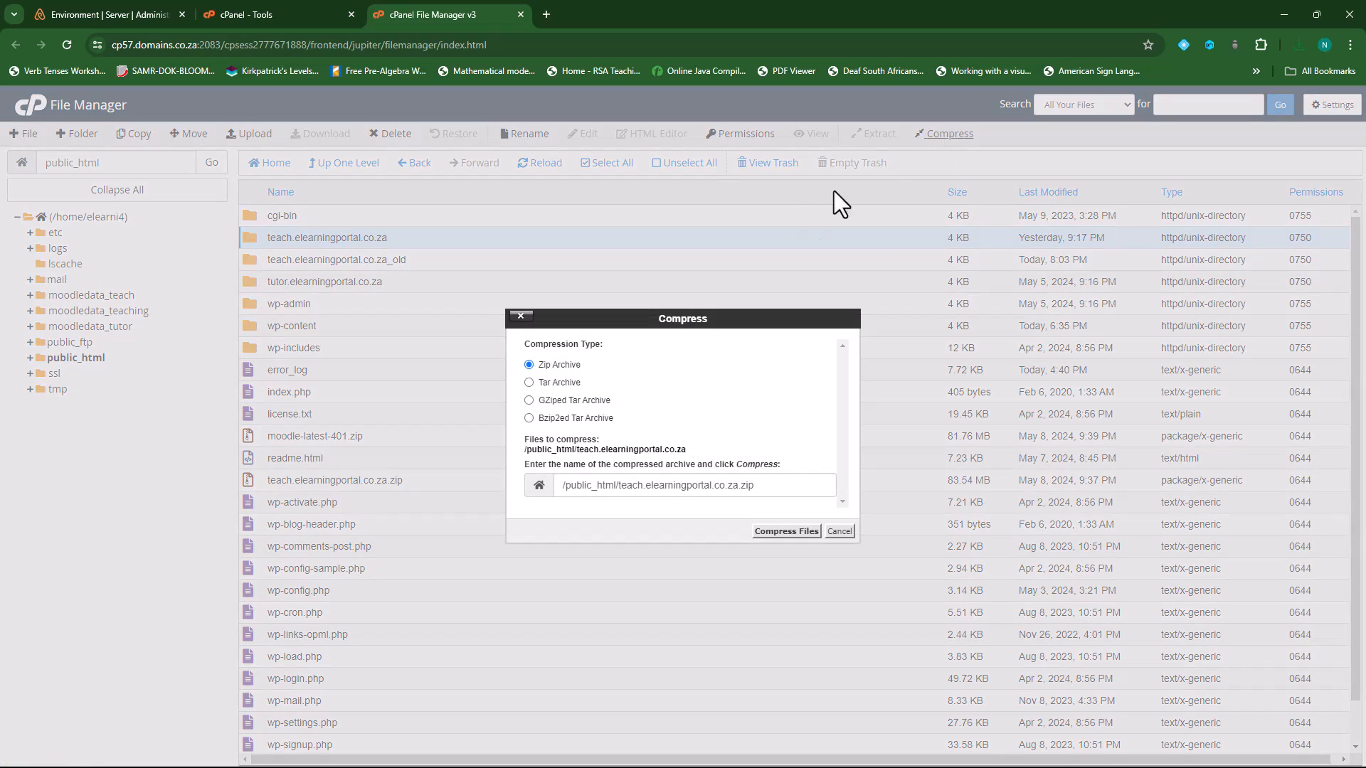
left_click(772, 532)
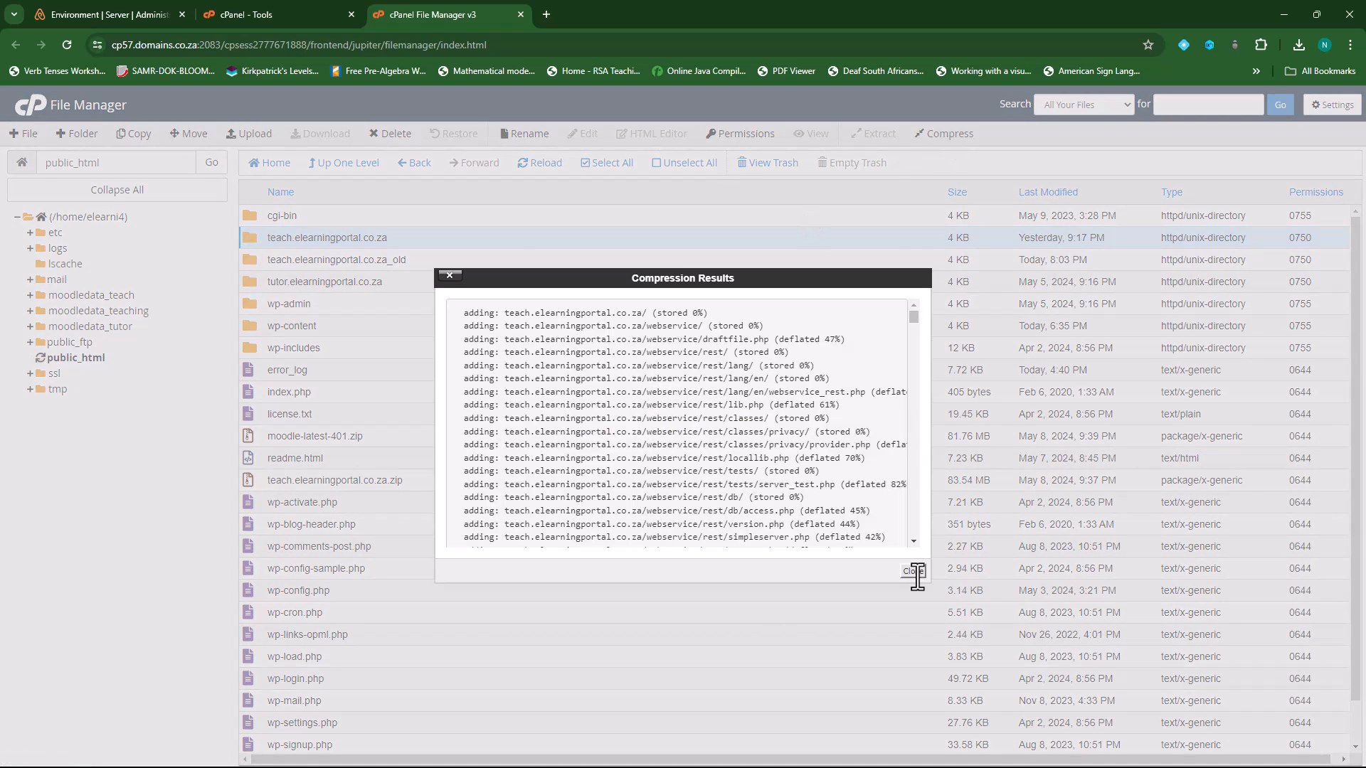
left_click(913, 575)
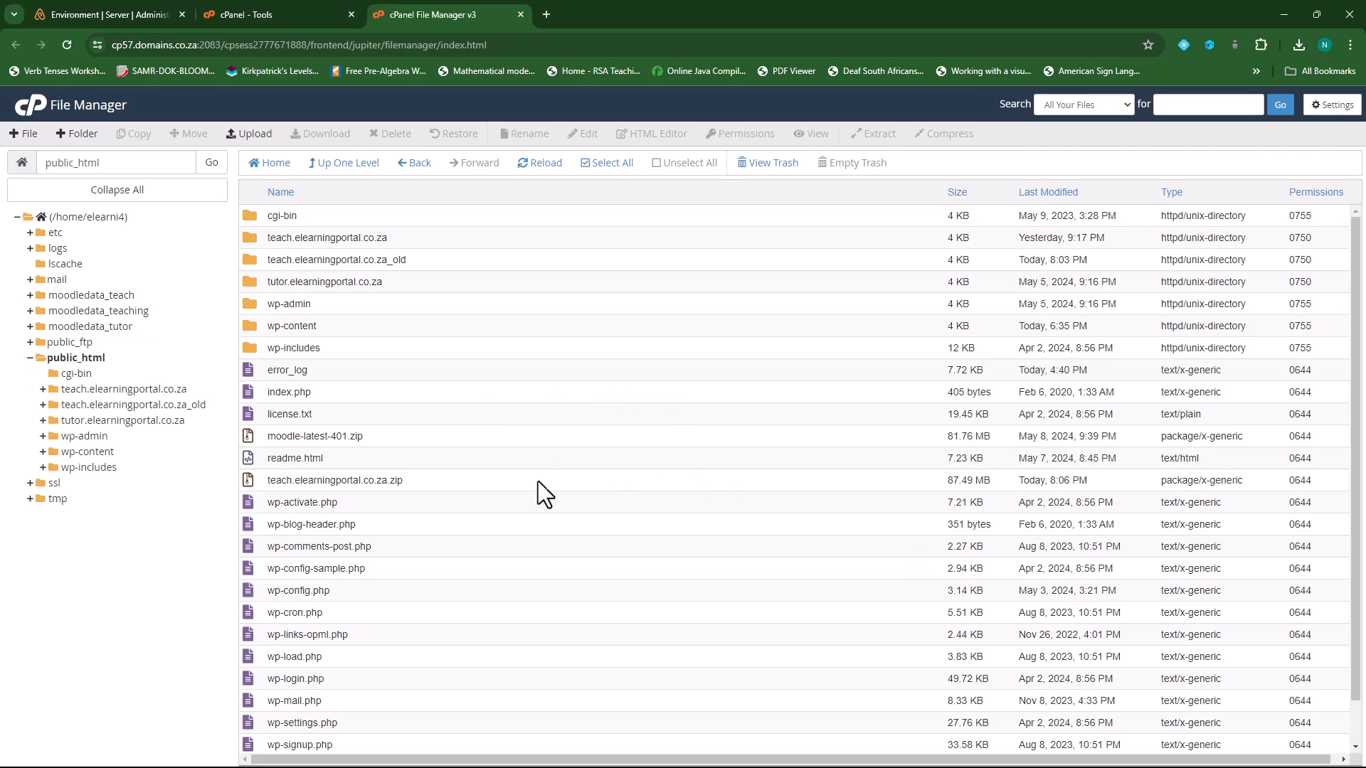
- Download teach.elearningportal.co.za.zip (87.5 MB), then delete it permanently from the server
left_click(253, 483)
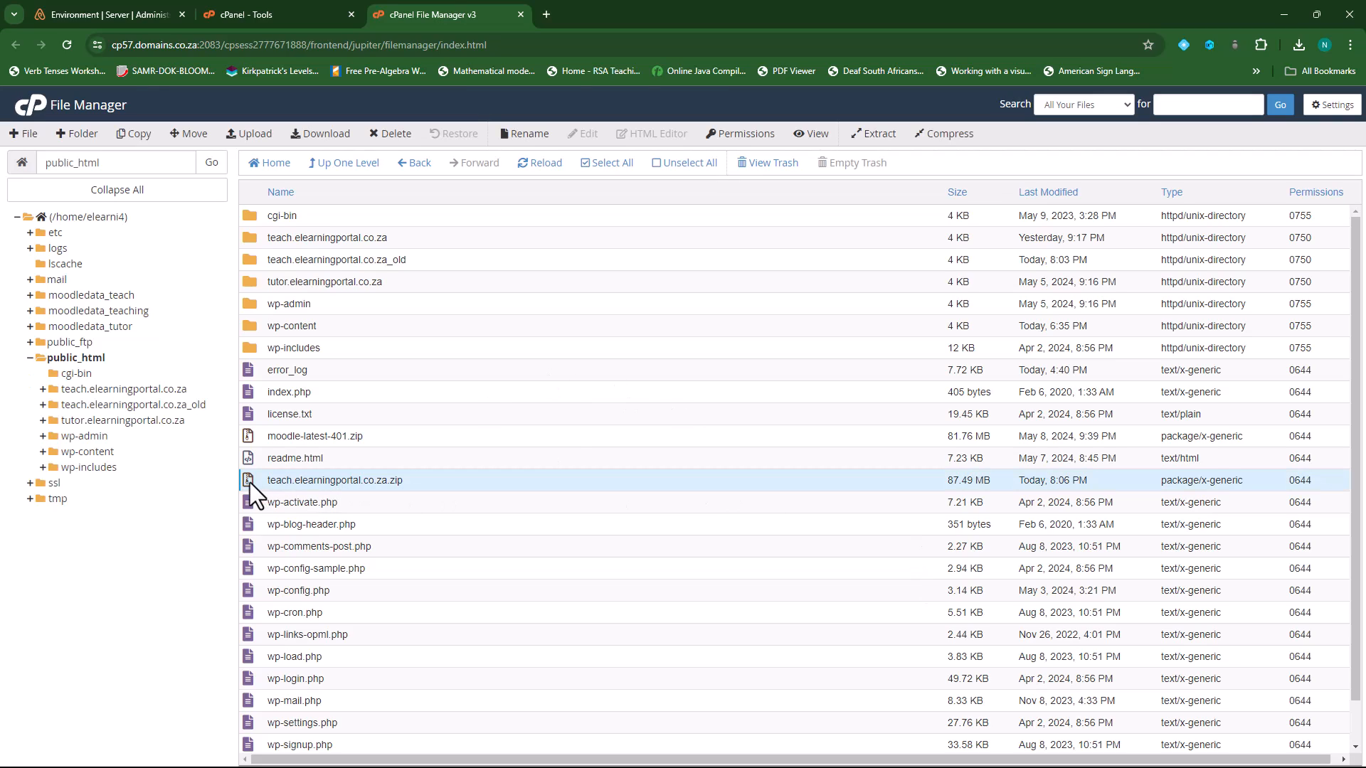
right_click(363, 483)
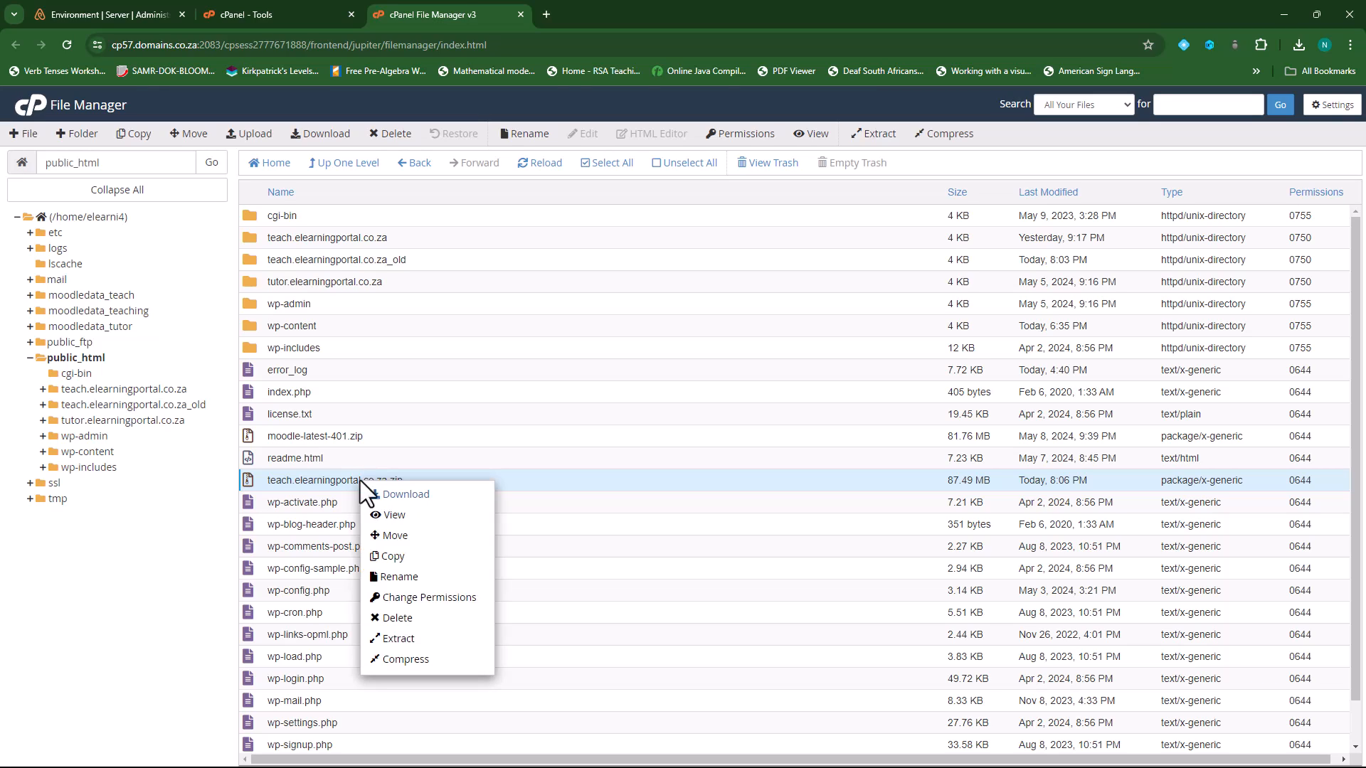
left_click(422, 498)
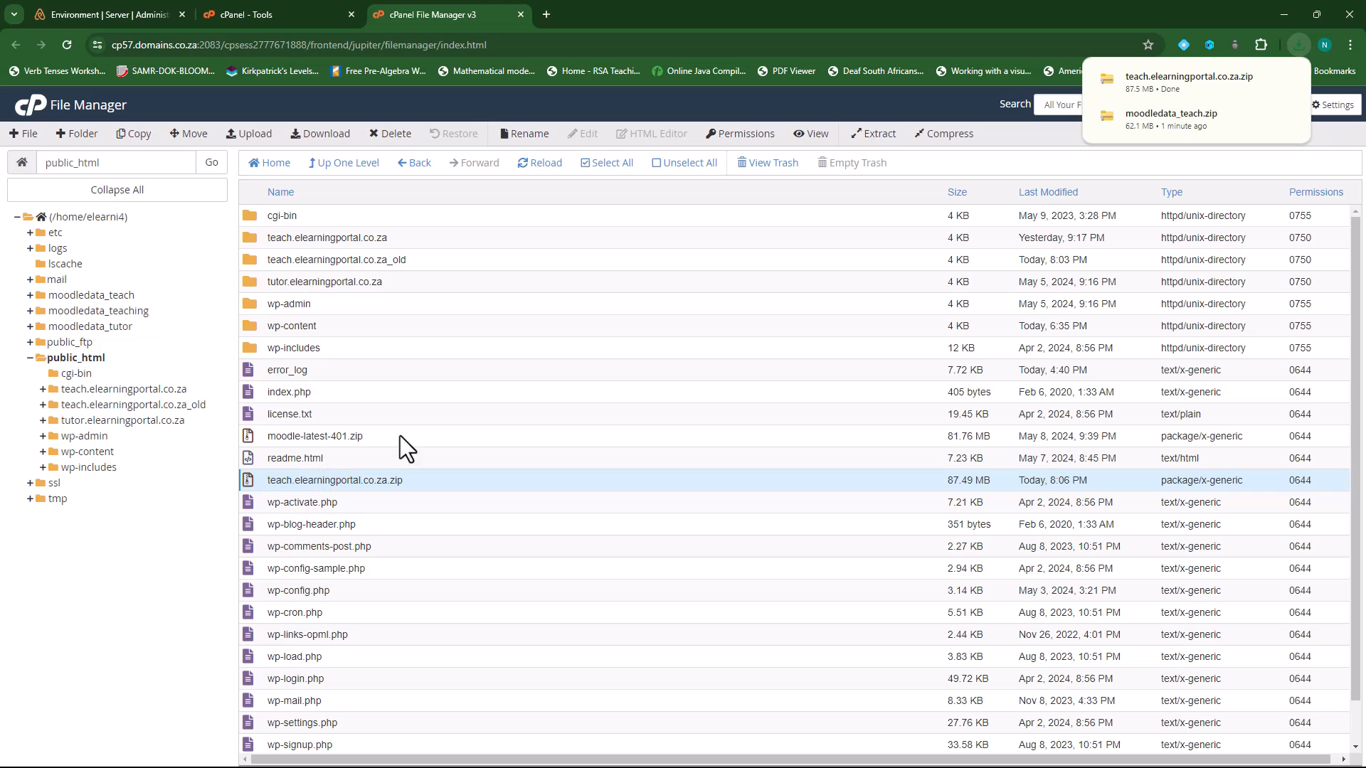
left_click(393, 138)
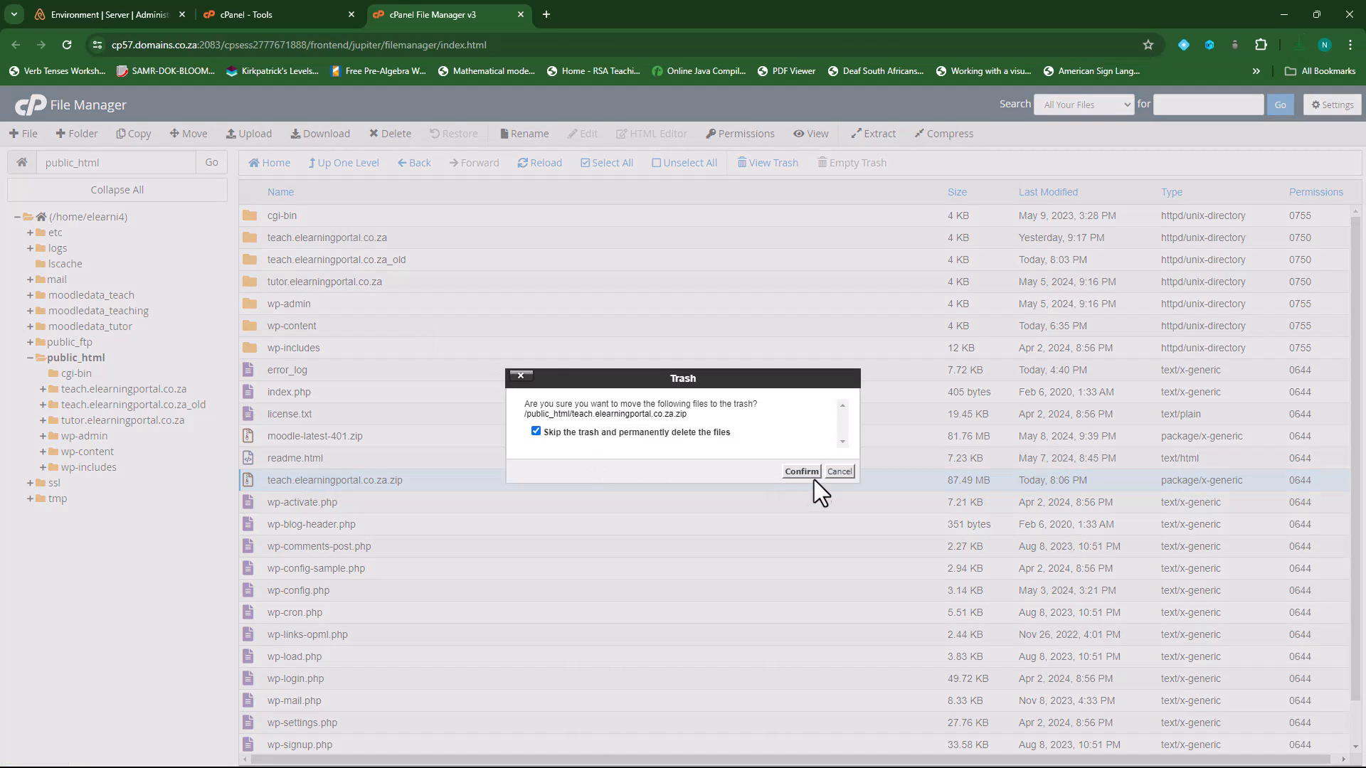
left_click(805, 472)
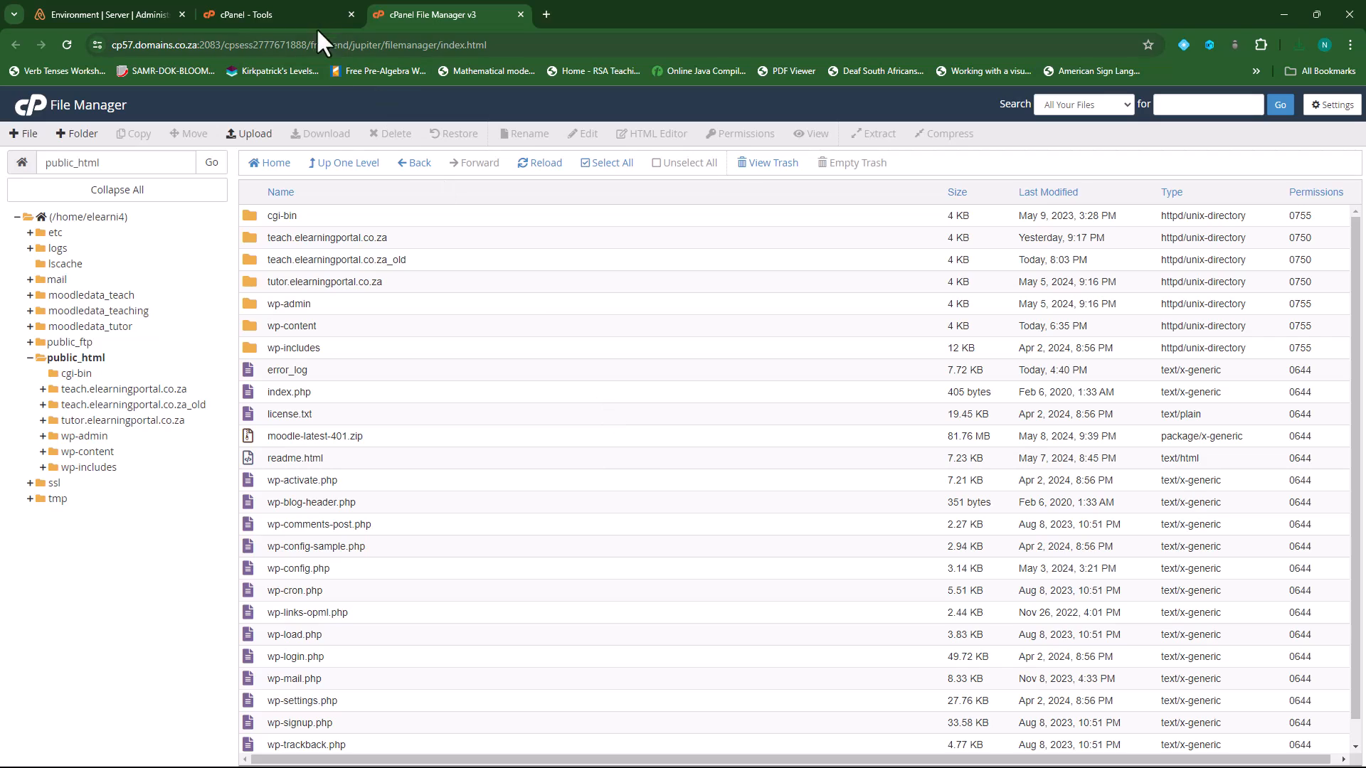
- Launch phpMyAdmin from cPanel's Databases section, then return to the File Manager listing
left_click(293, 10)
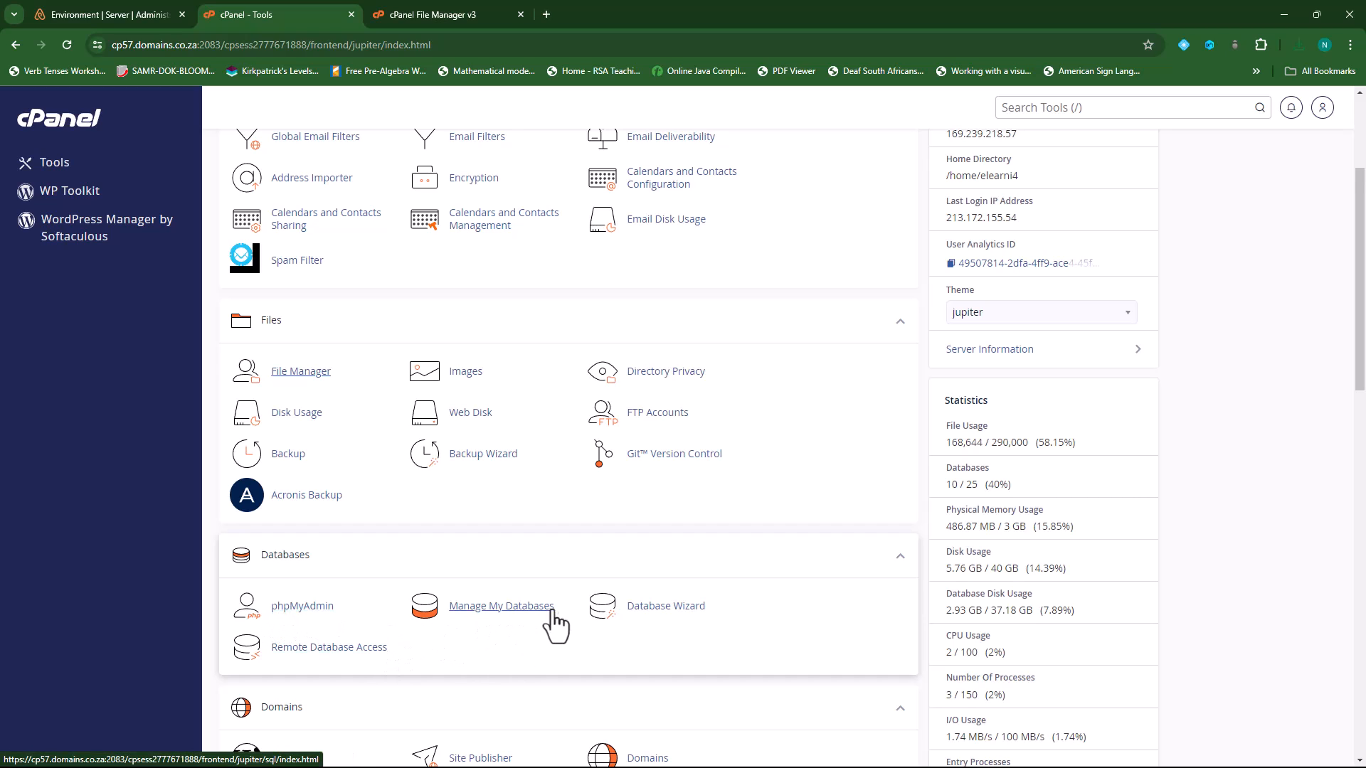
left_click(309, 611)
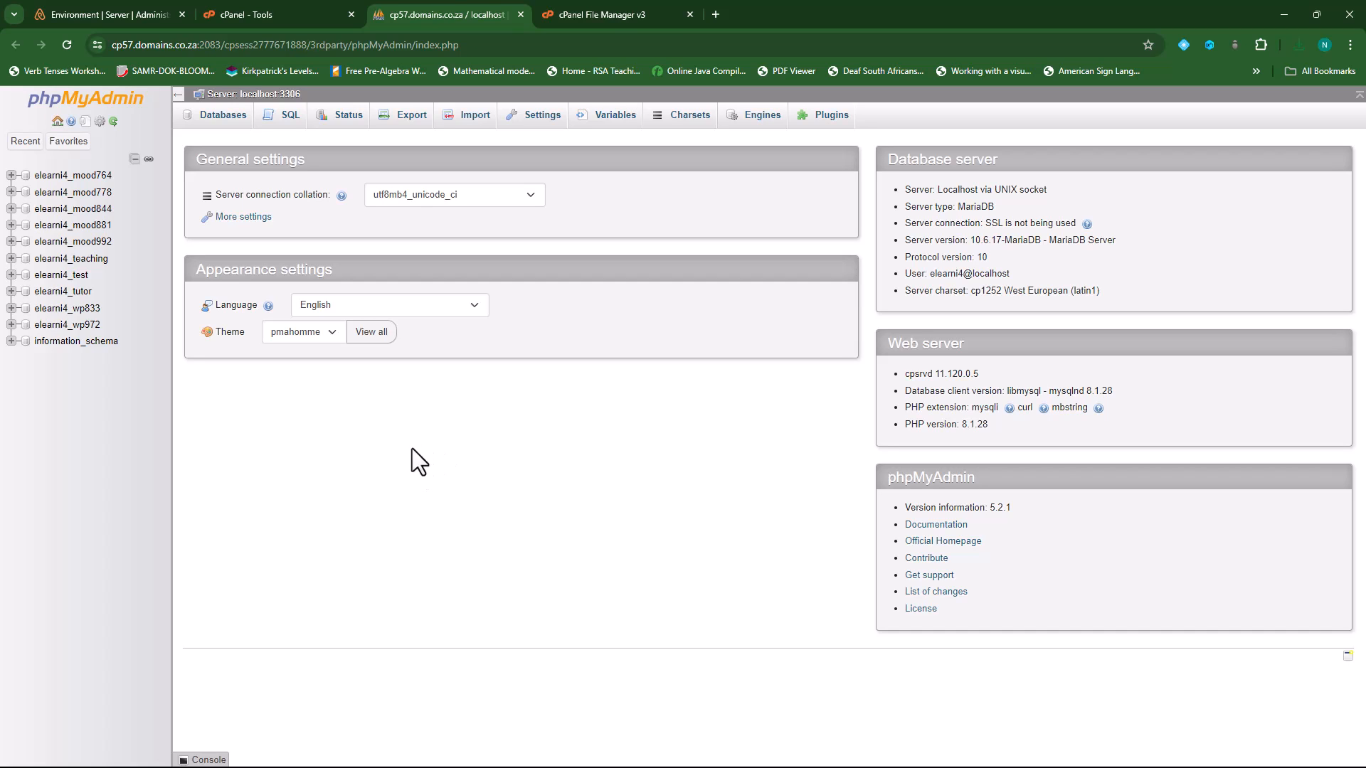
left_click(611, 9)
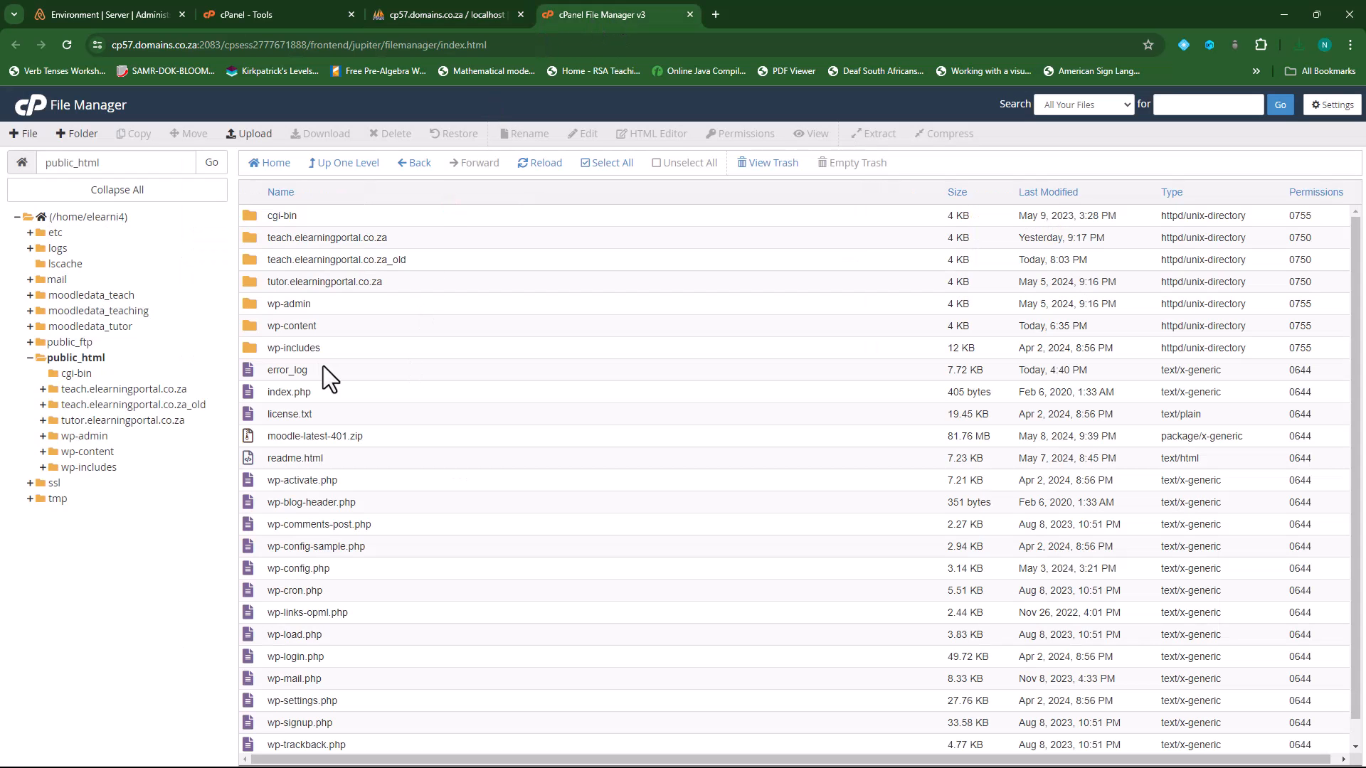
- Open the live teach.elearningportal.co.za config.php in the code editor and highlight the dbname value on line 10
double_click(250, 238)
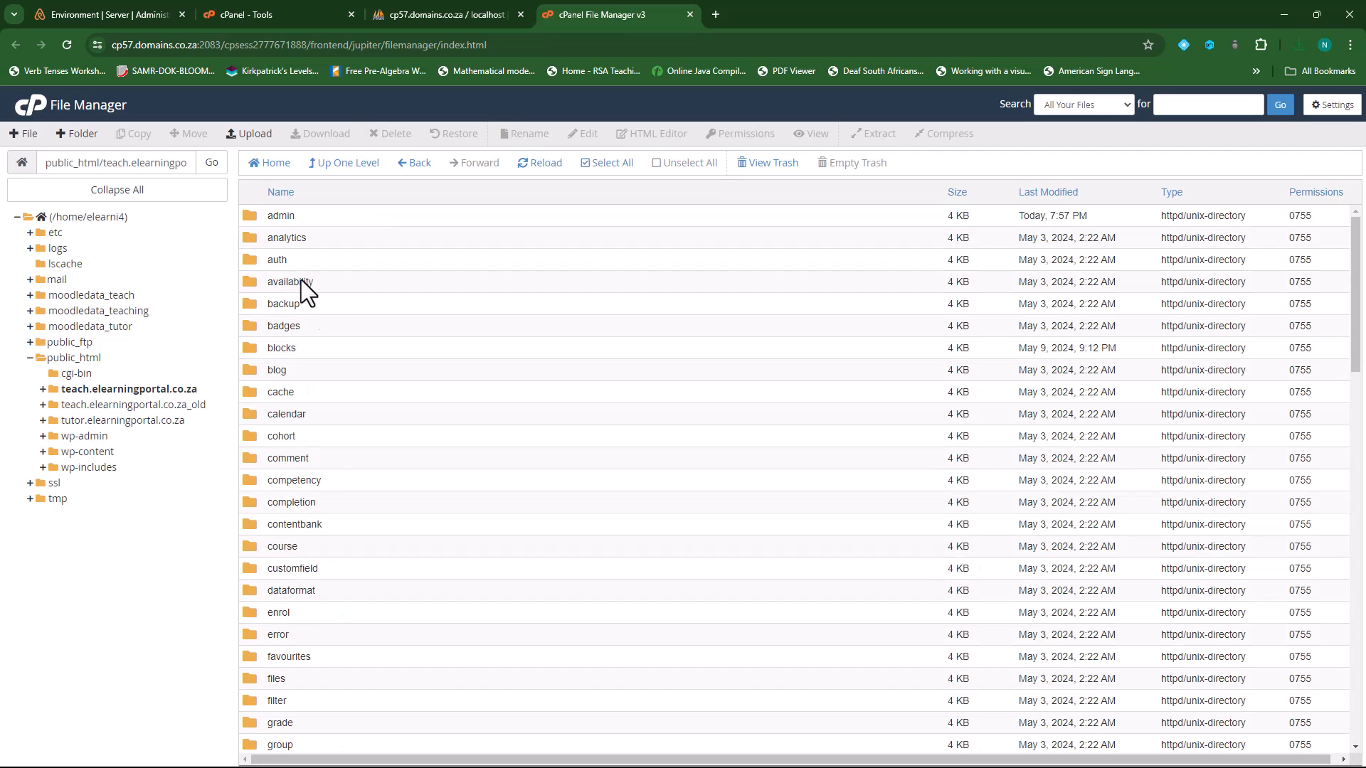
scroll(340, 522, "down", 5)
scroll(340, 522, "down", 9)
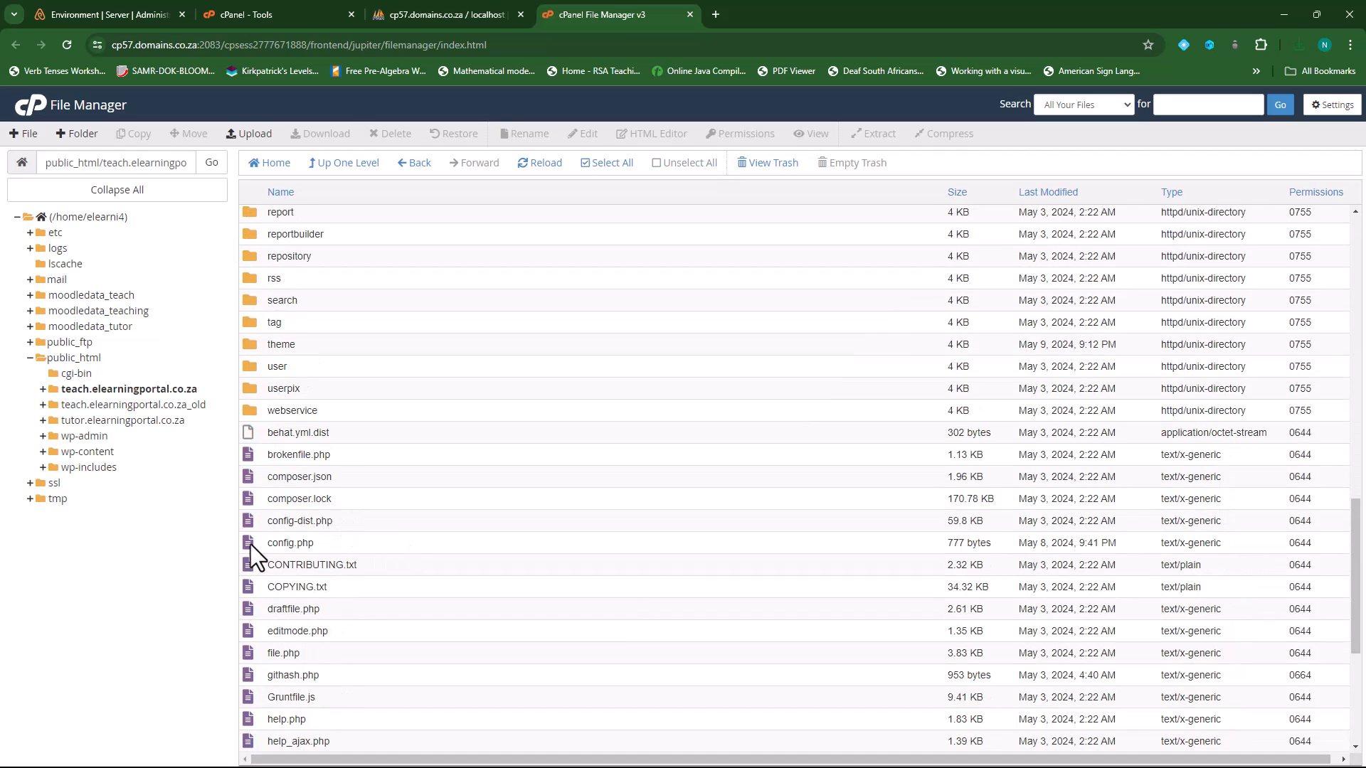
left_click(250, 545)
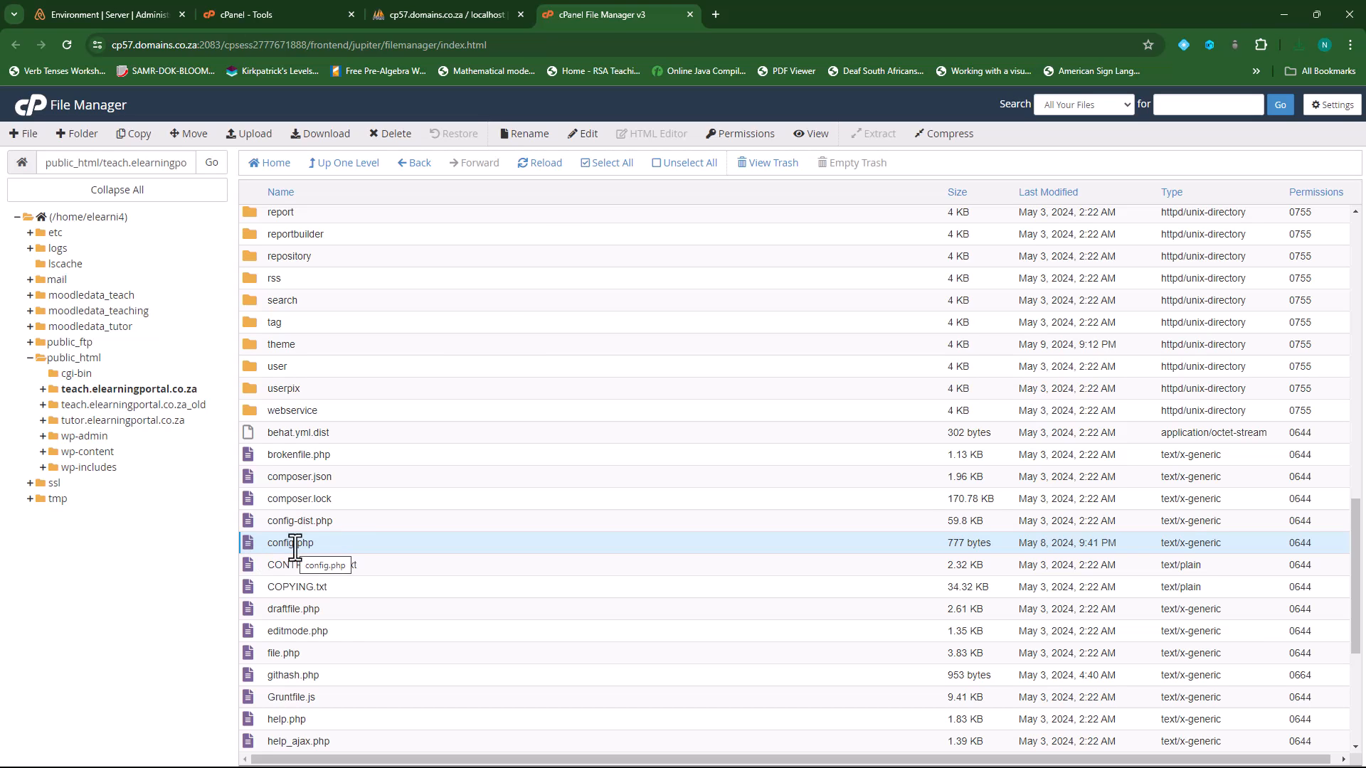
left_click(583, 135)
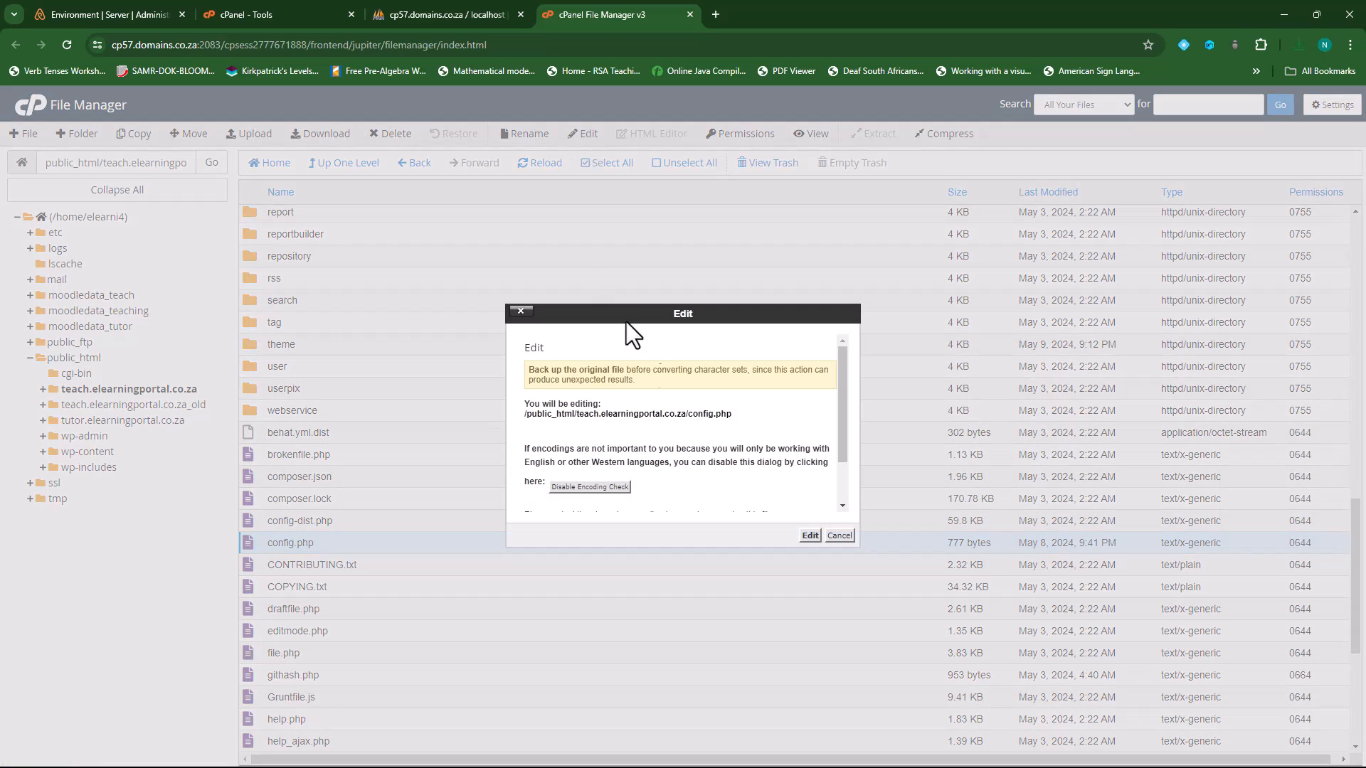
left_click(809, 536)
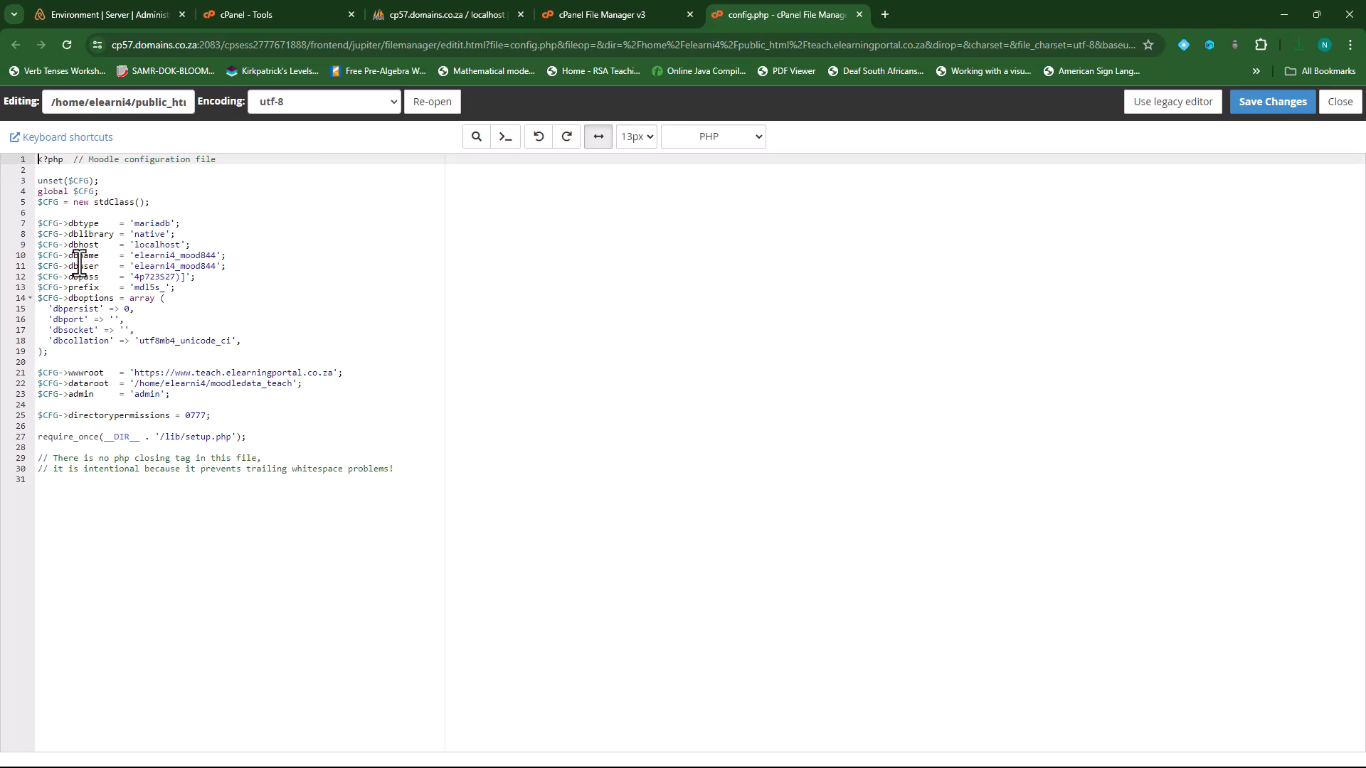
left_click_drag(69, 256, 205, 257)
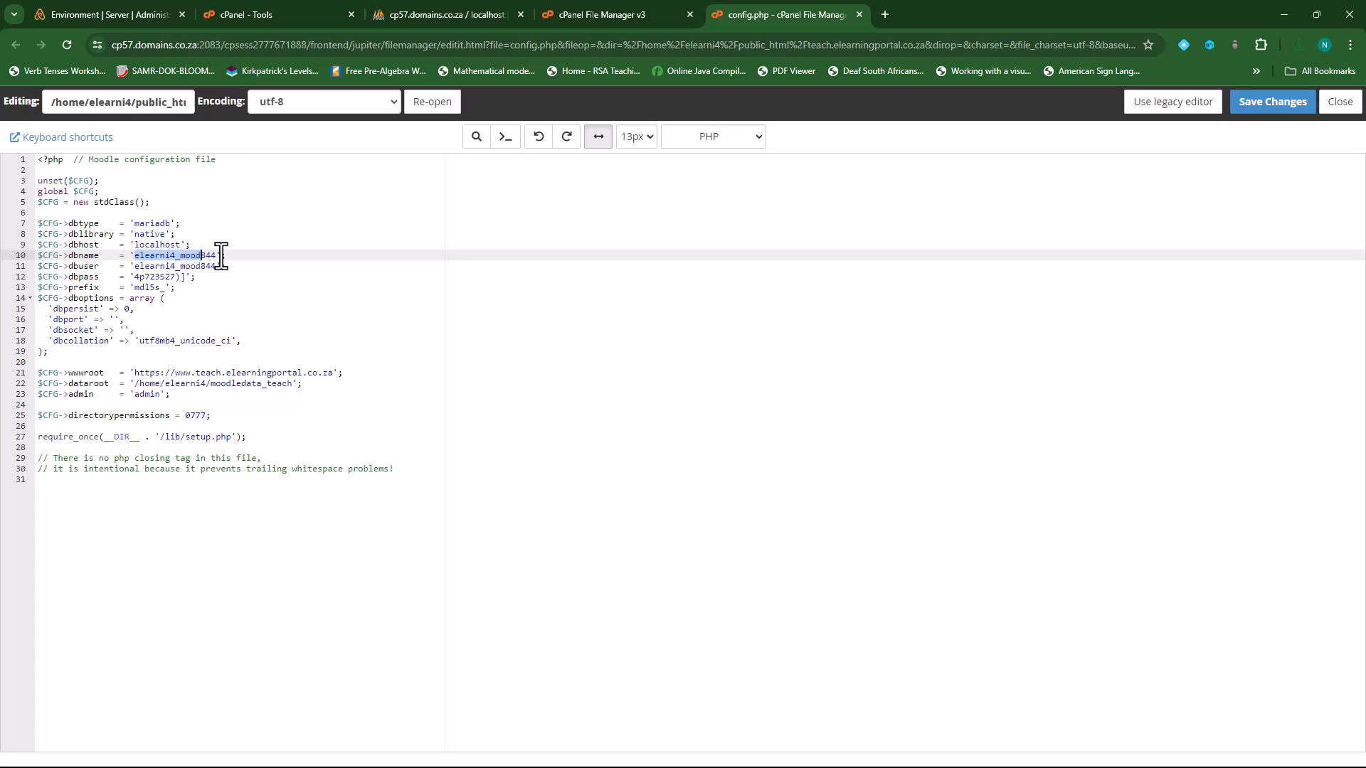
left_click(489, 12)
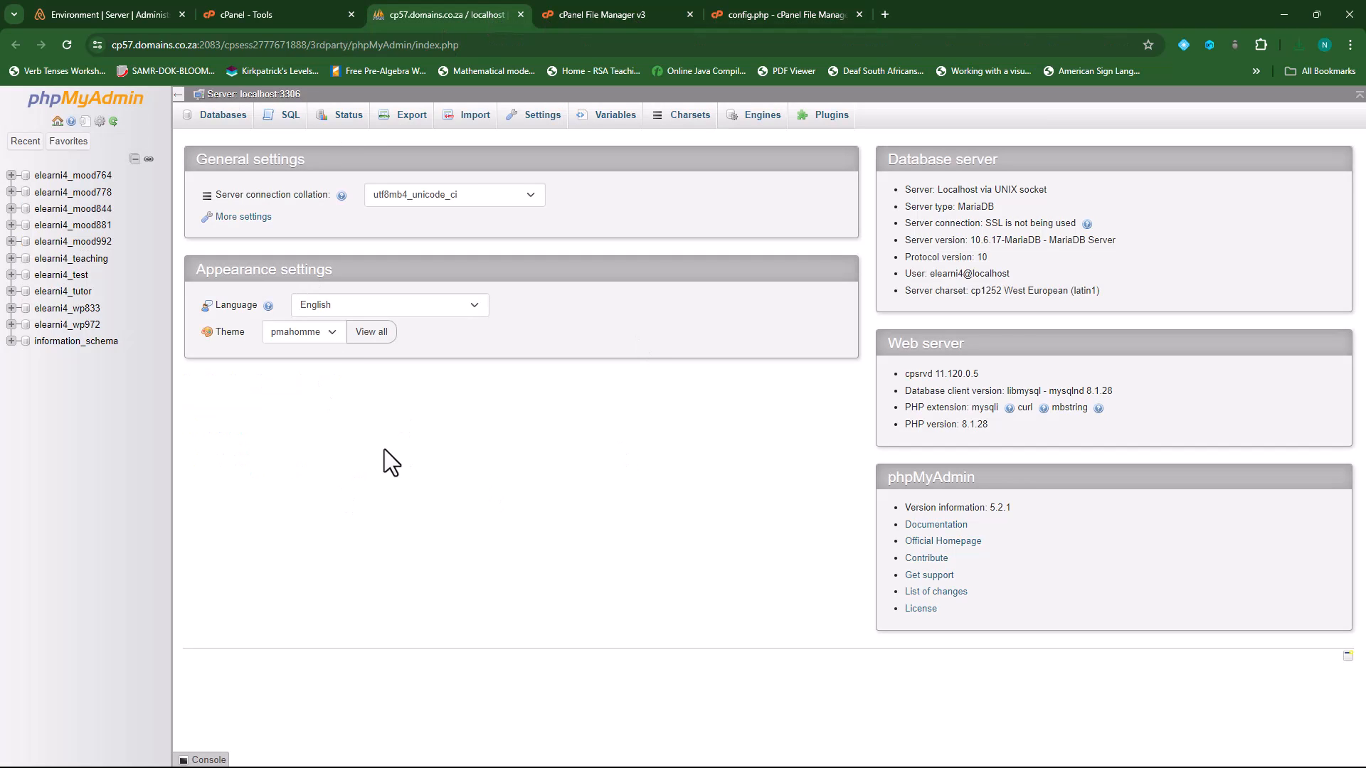
- Quick-export the elearni4_mood844 database as a 12.2 MB SQL file, then close phpMyAdmin and File Manager
left_click(86, 222)
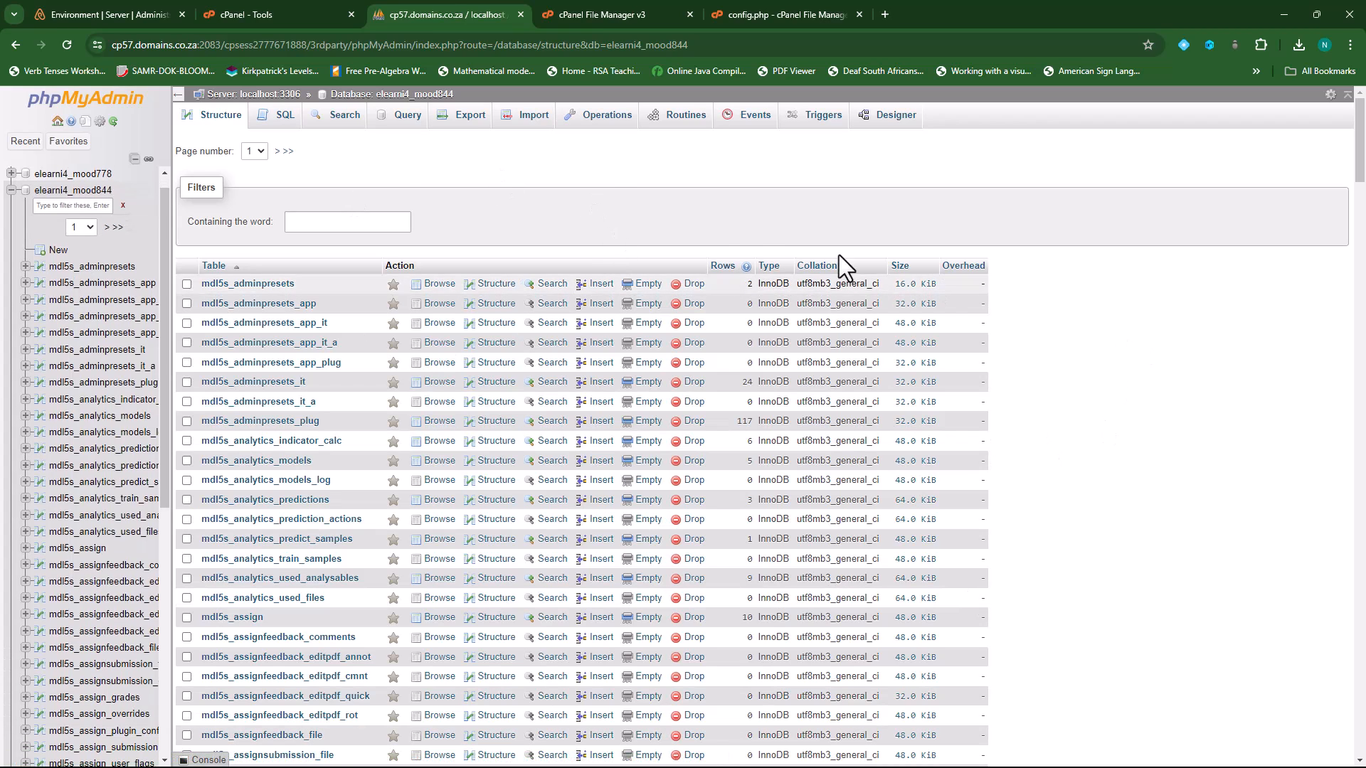
left_click(469, 122)
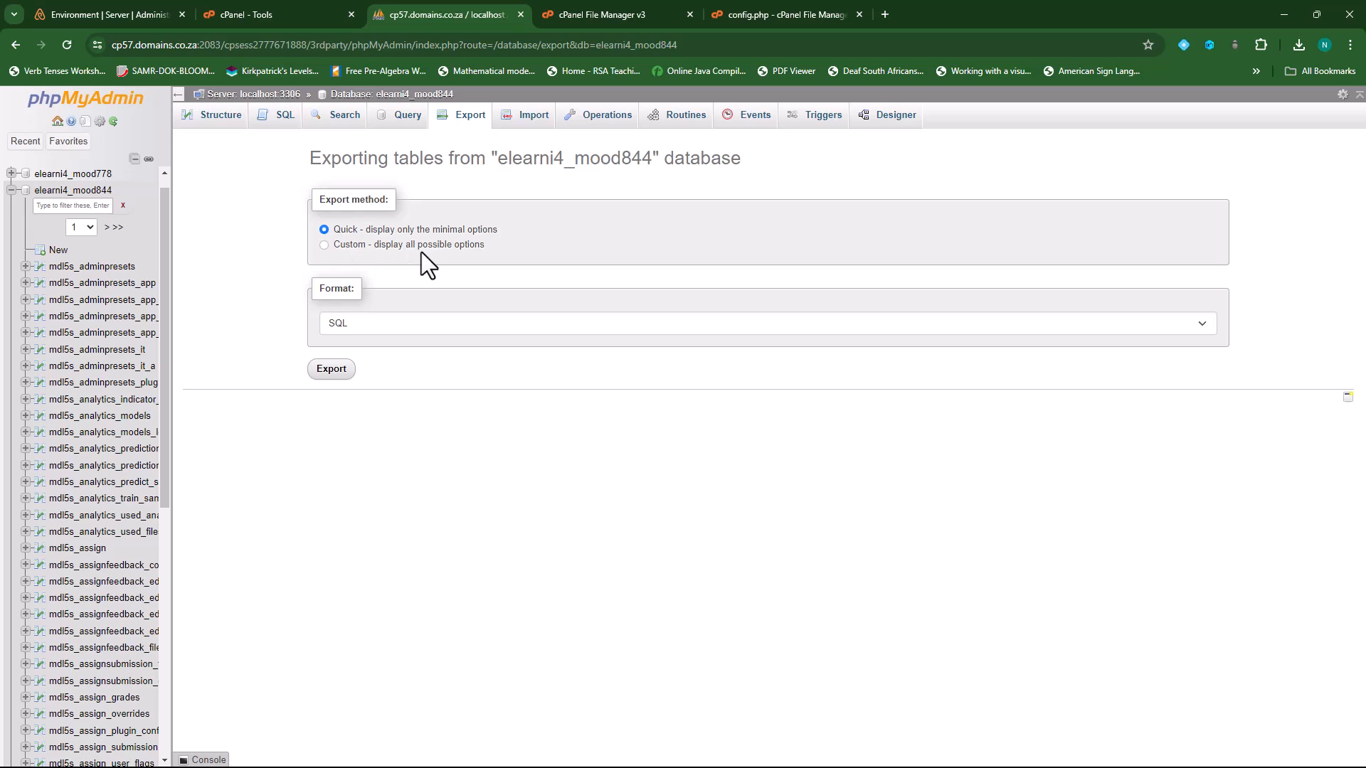
left_click(334, 372)
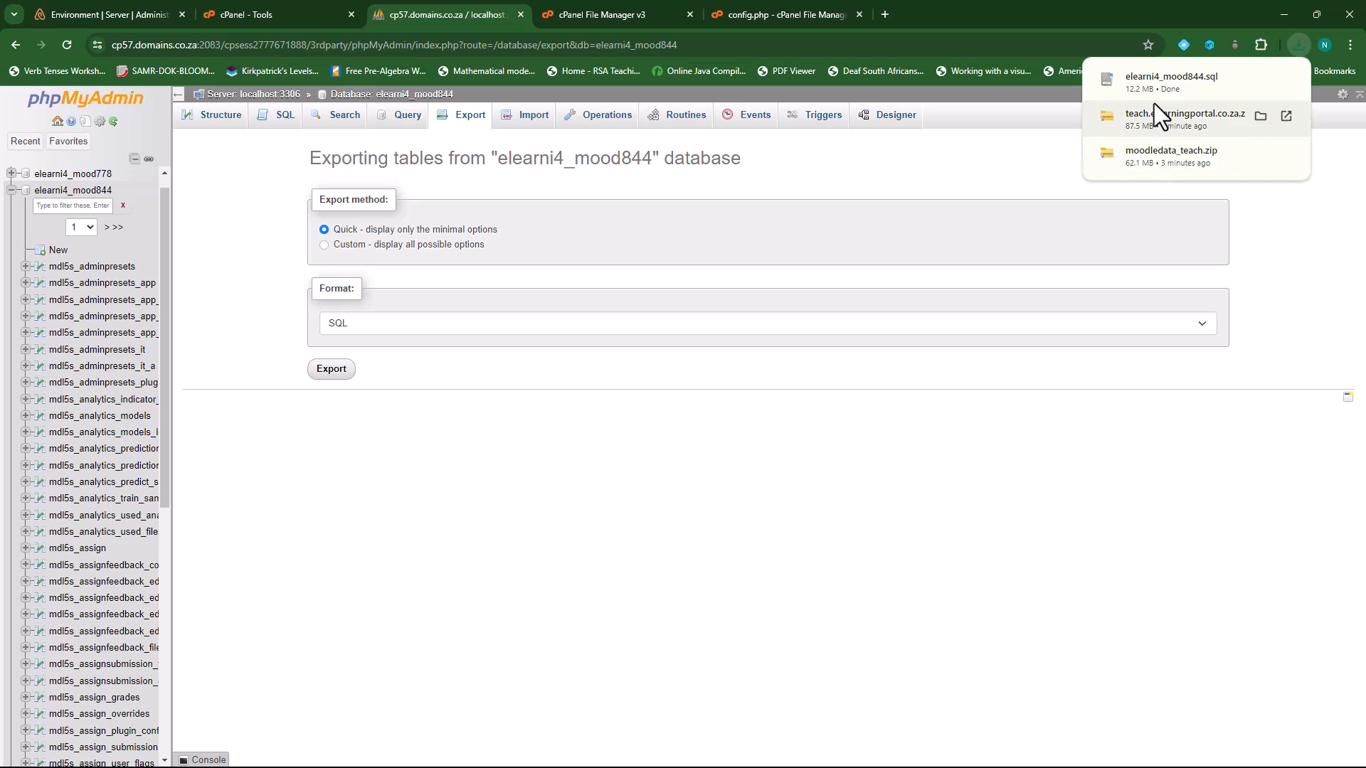
left_click(521, 15)
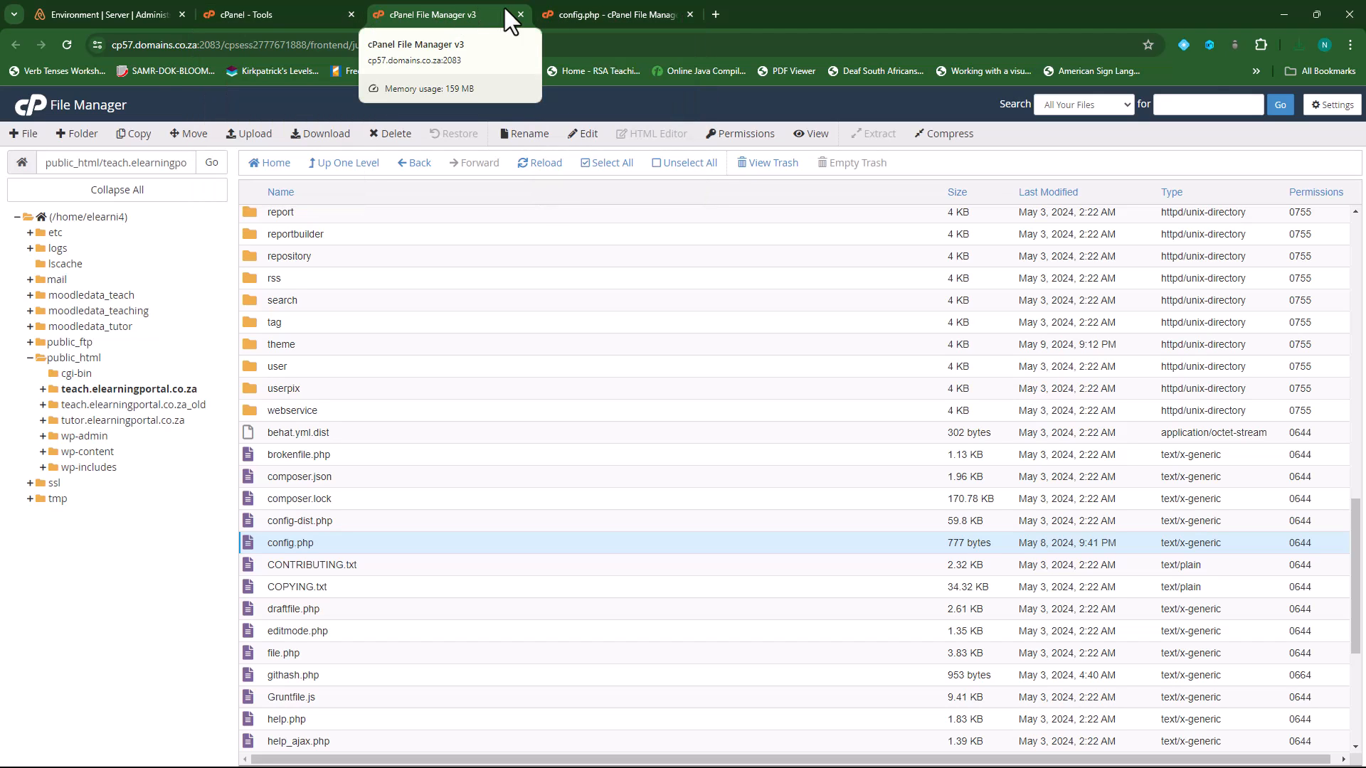
left_click(521, 14)
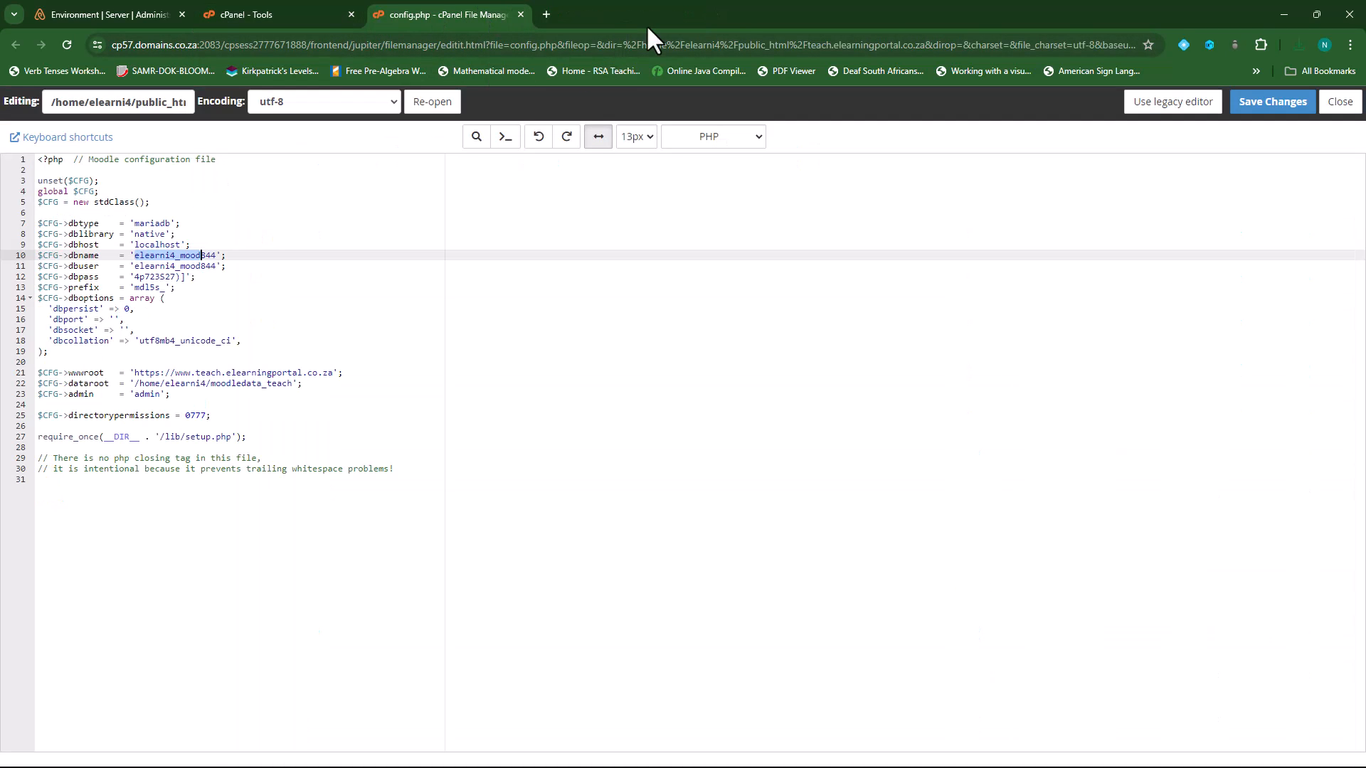
- Minimize Chrome and open the Downloads folder in File Explorer
left_click(1283, 14)
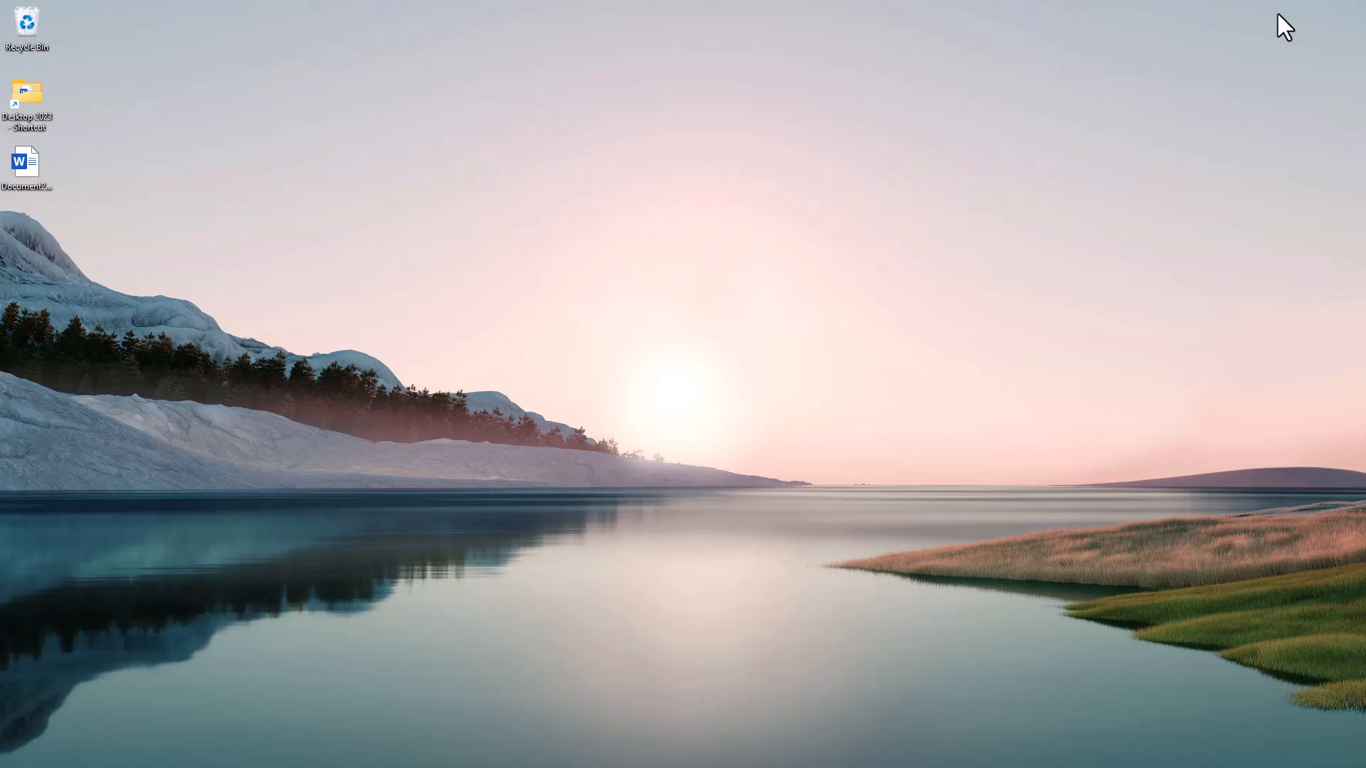
mouse_move(619, 765)
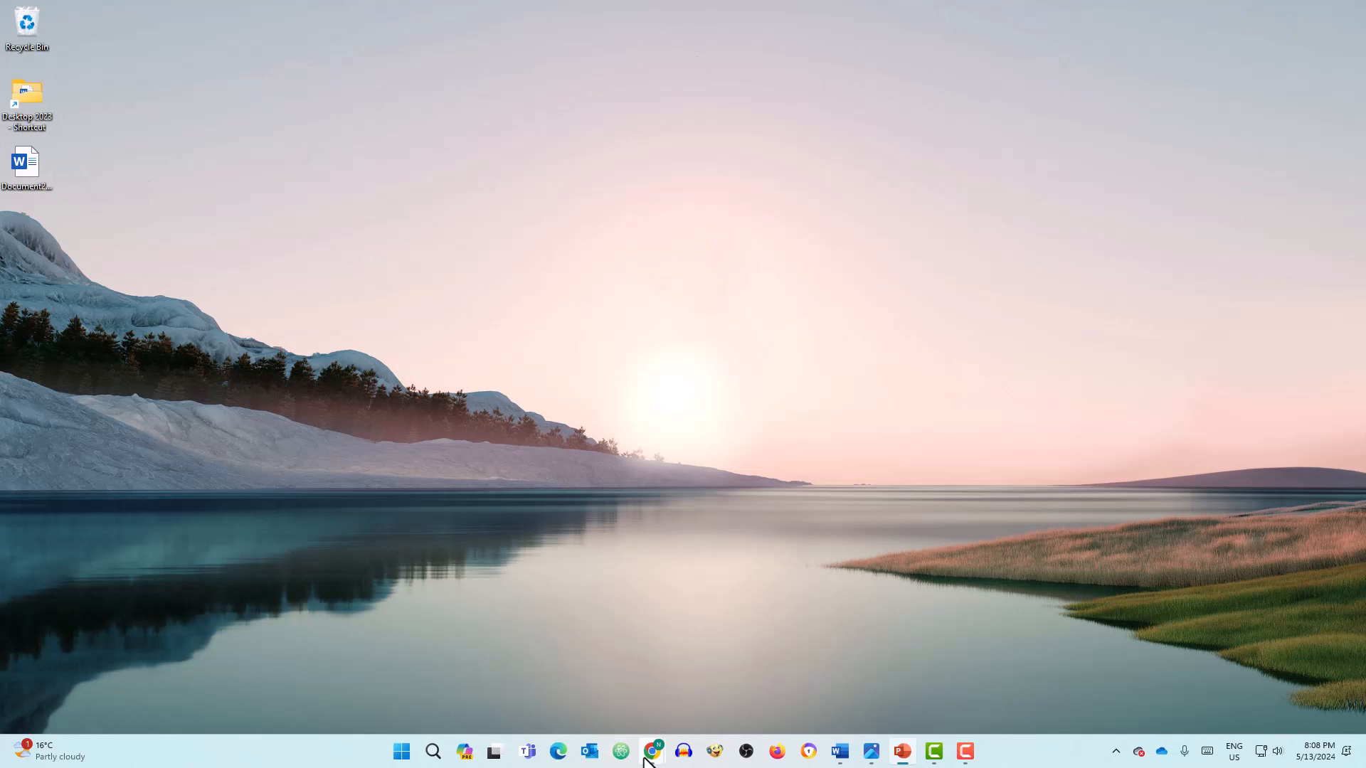
left_click(409, 750)
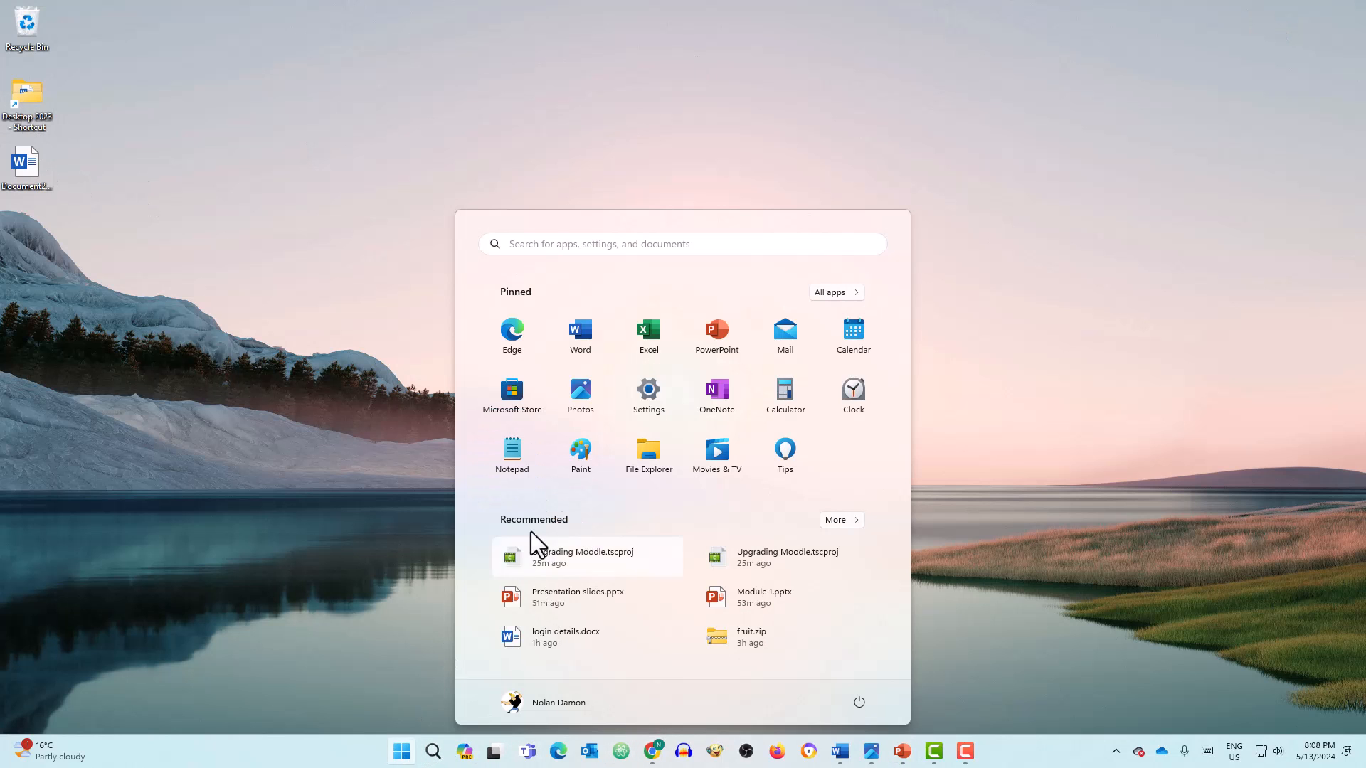
left_click(646, 450)
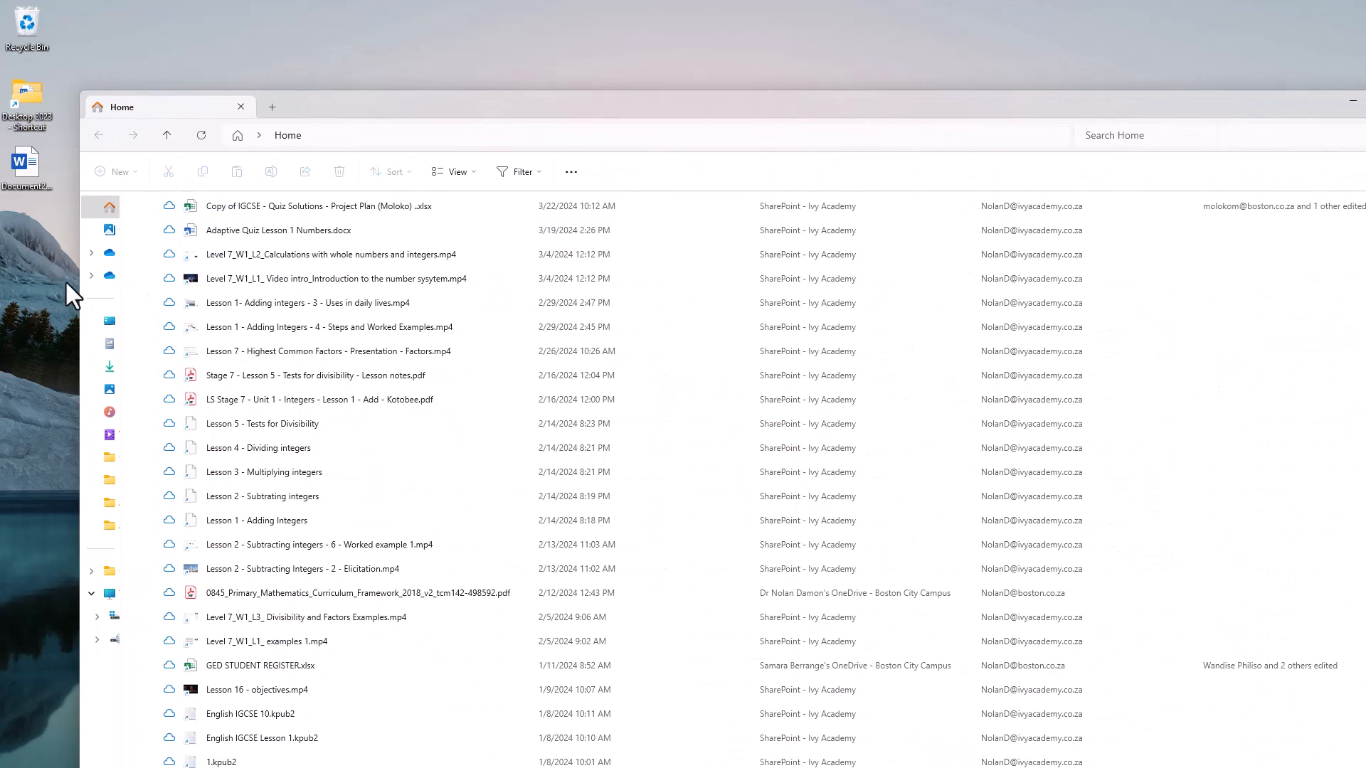
left_click(110, 367)
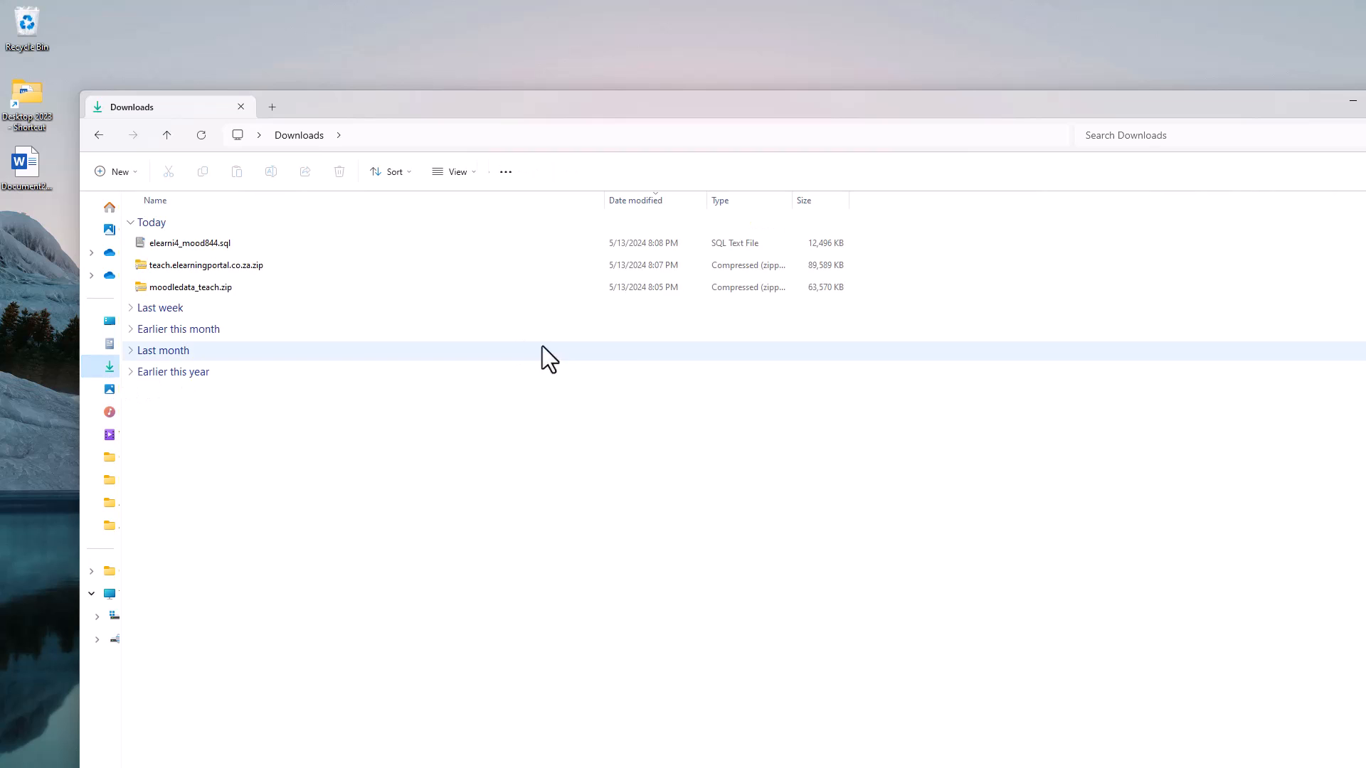
- Create a new folder in Downloads named 'Moodle Backup May 2024'
left_click(204, 245)
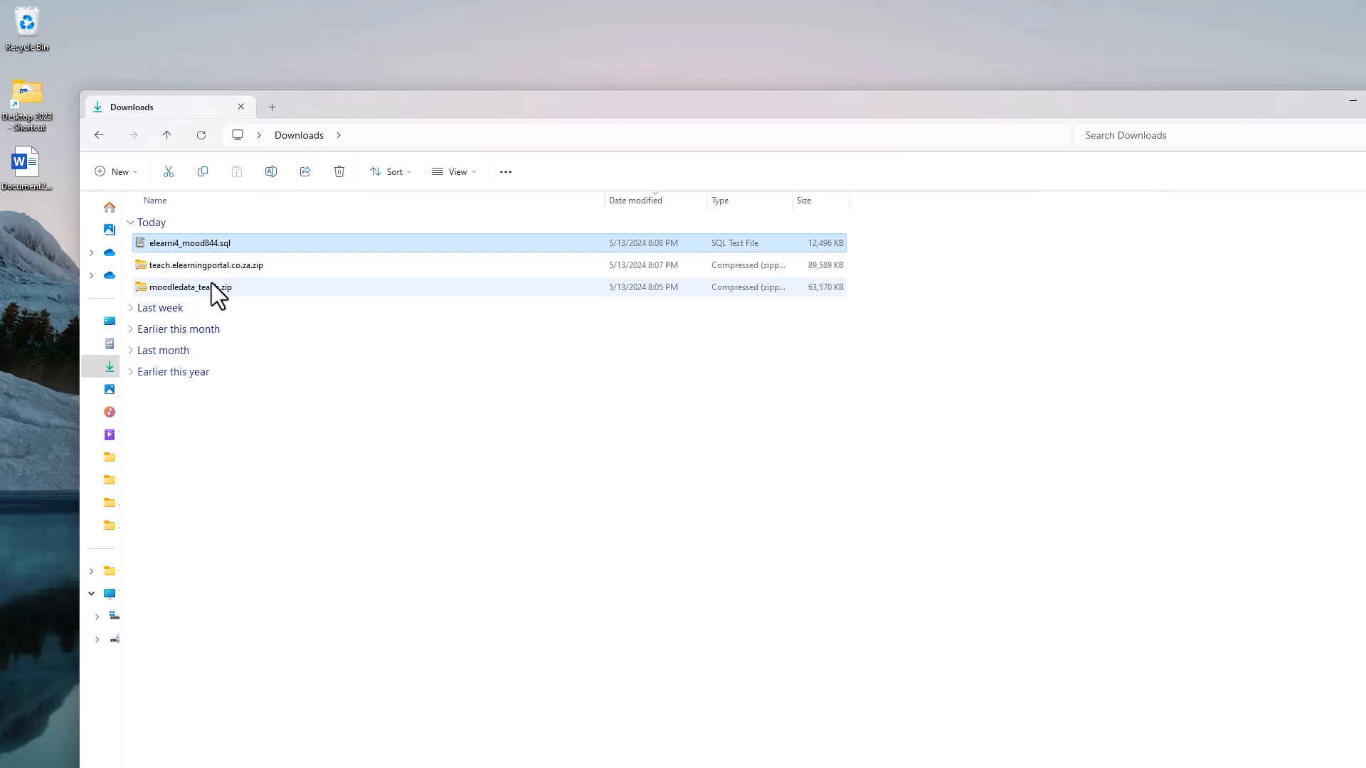
left_click(211, 286, "shift")
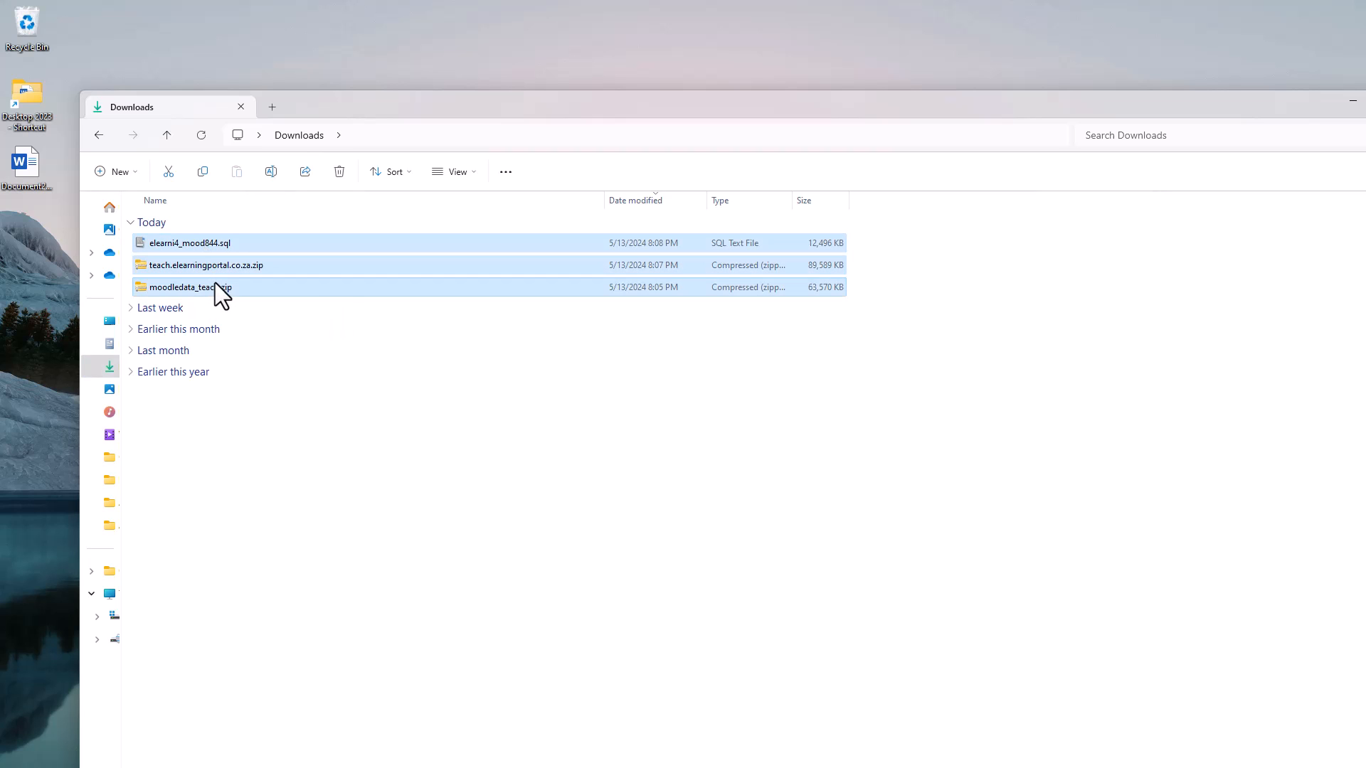
left_click(136, 169)
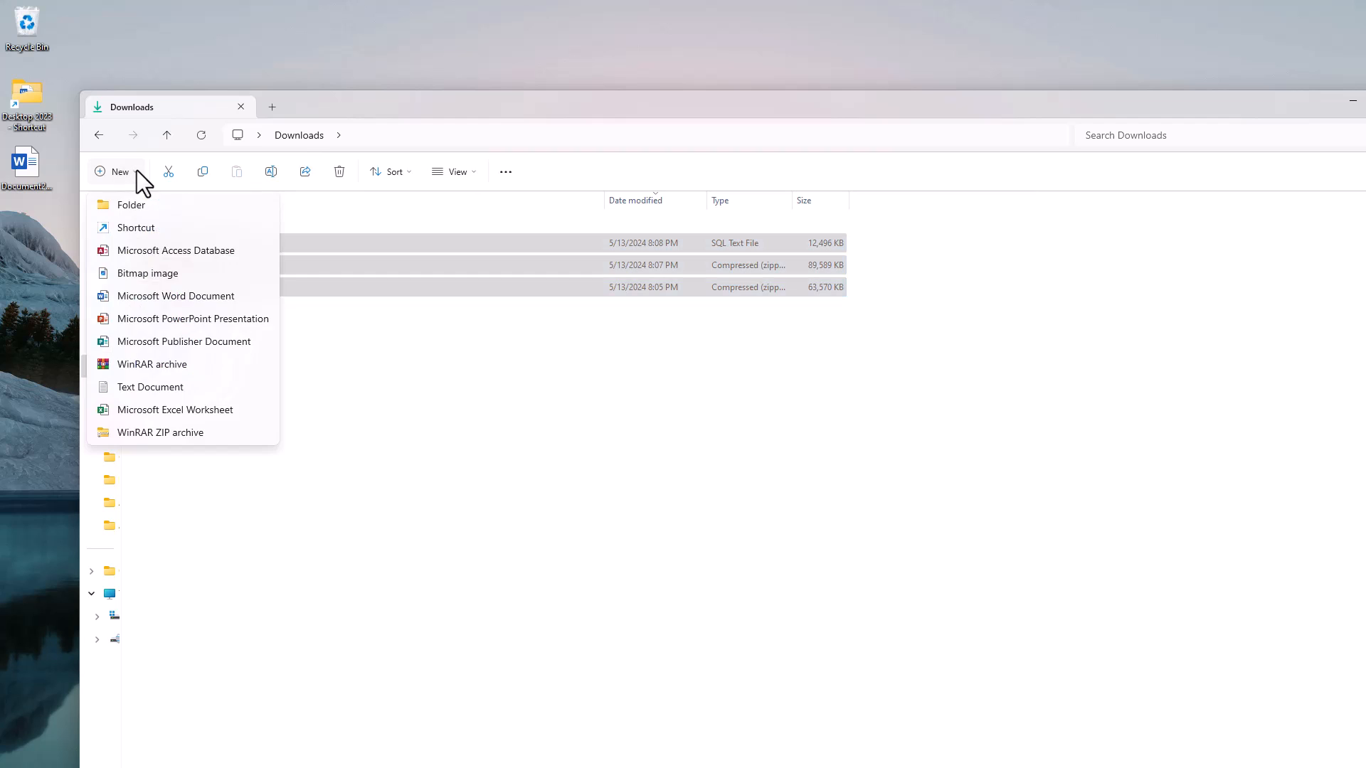
left_click(160, 204)
type("Moodle Backup")
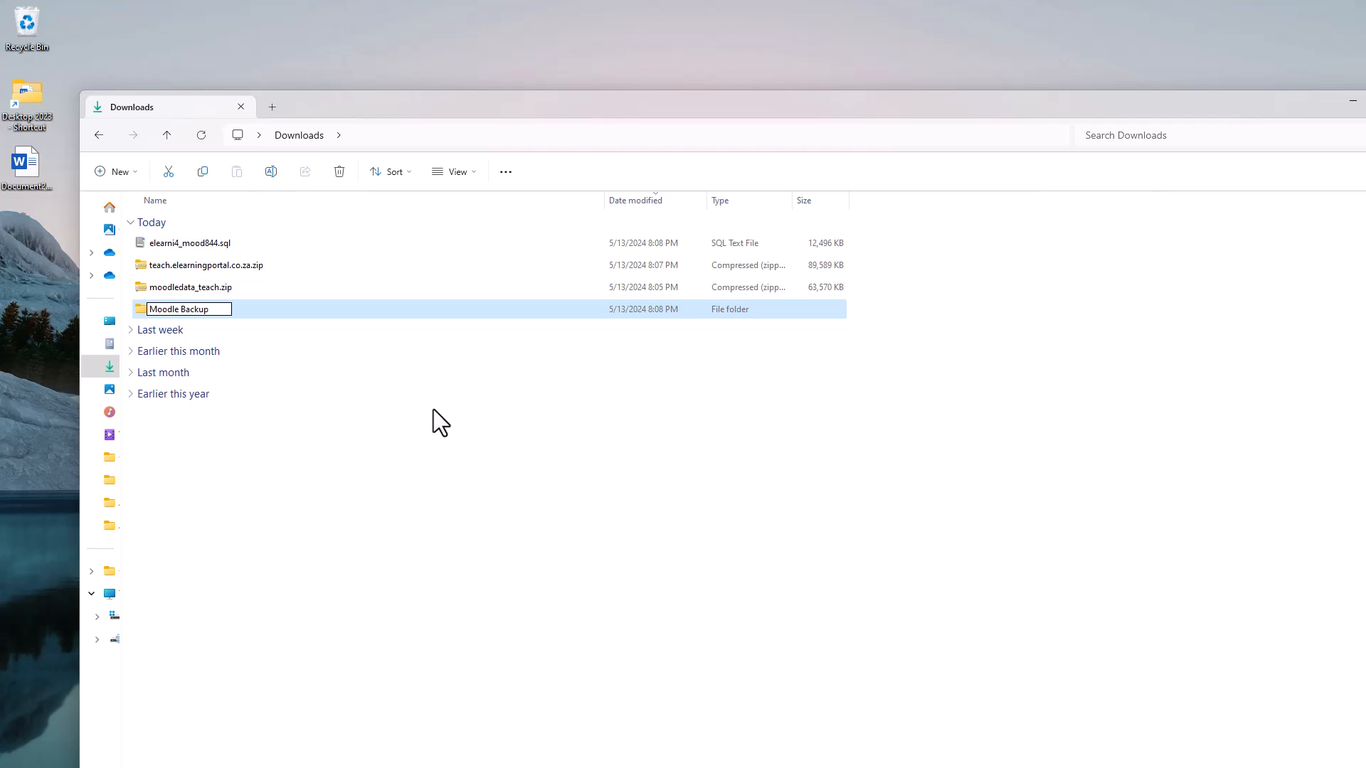
type(" May 2024")
key("Return")
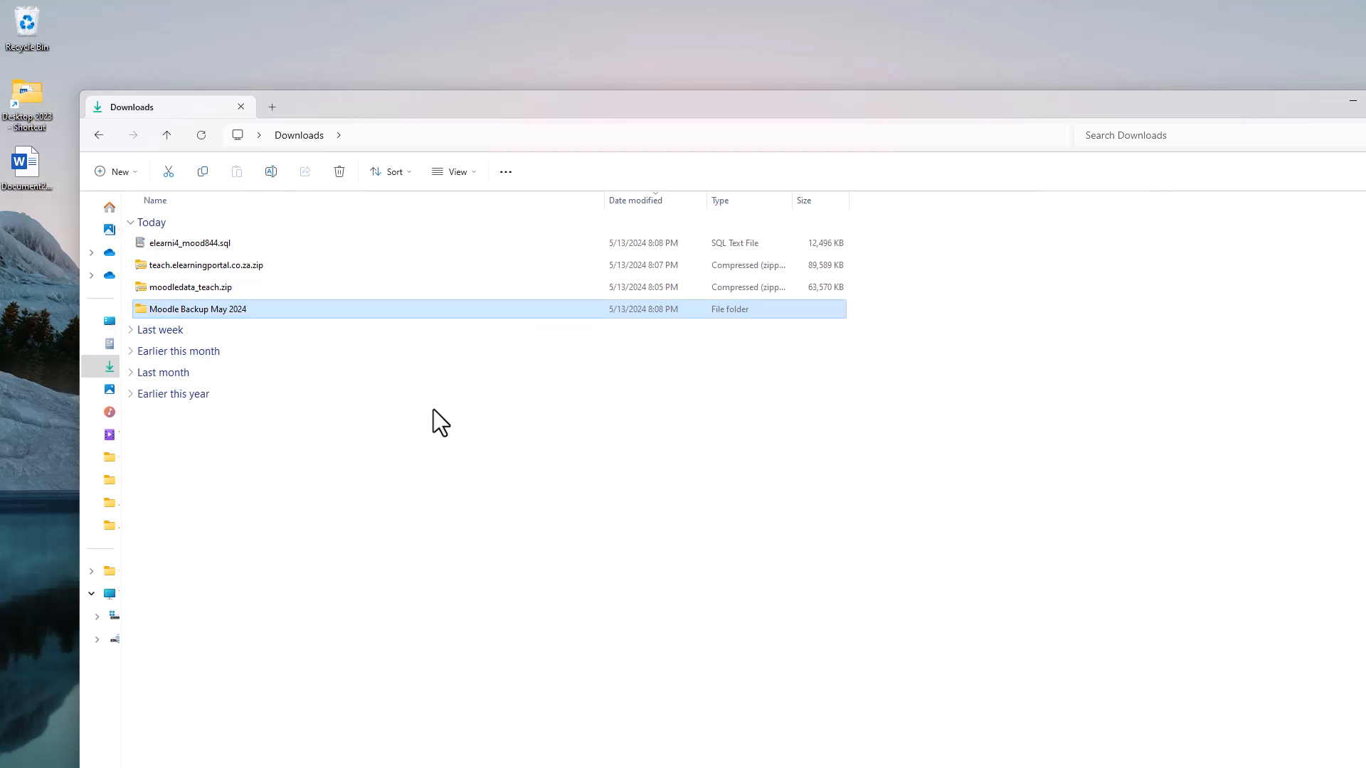
- Move the SQL dump, teach.elearningportal.co.za.zip and moodledata_teach.zip into Moodle Backup May 2024
left_click(254, 243)
left_click(256, 264, "ctrl")
left_click(283, 286, "ctrl")
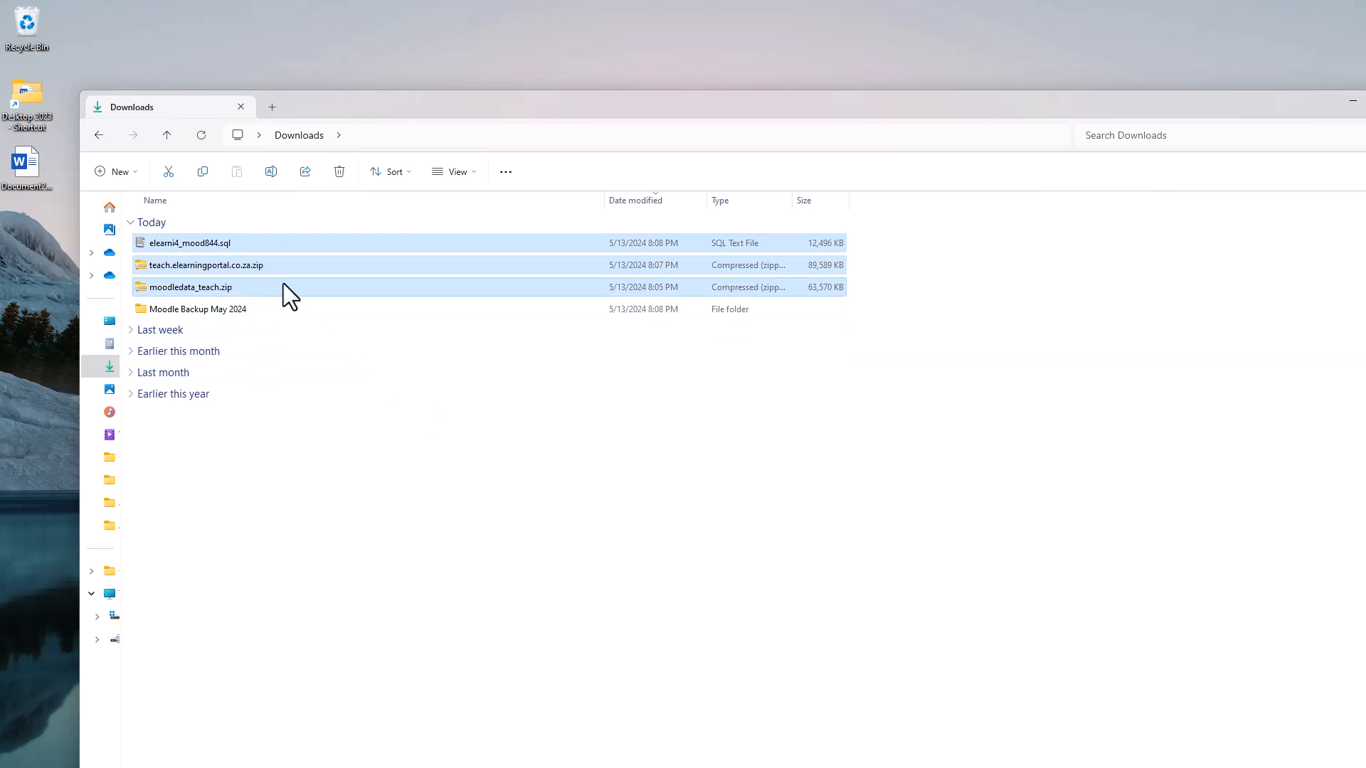
left_click_drag(283, 288, 279, 312)
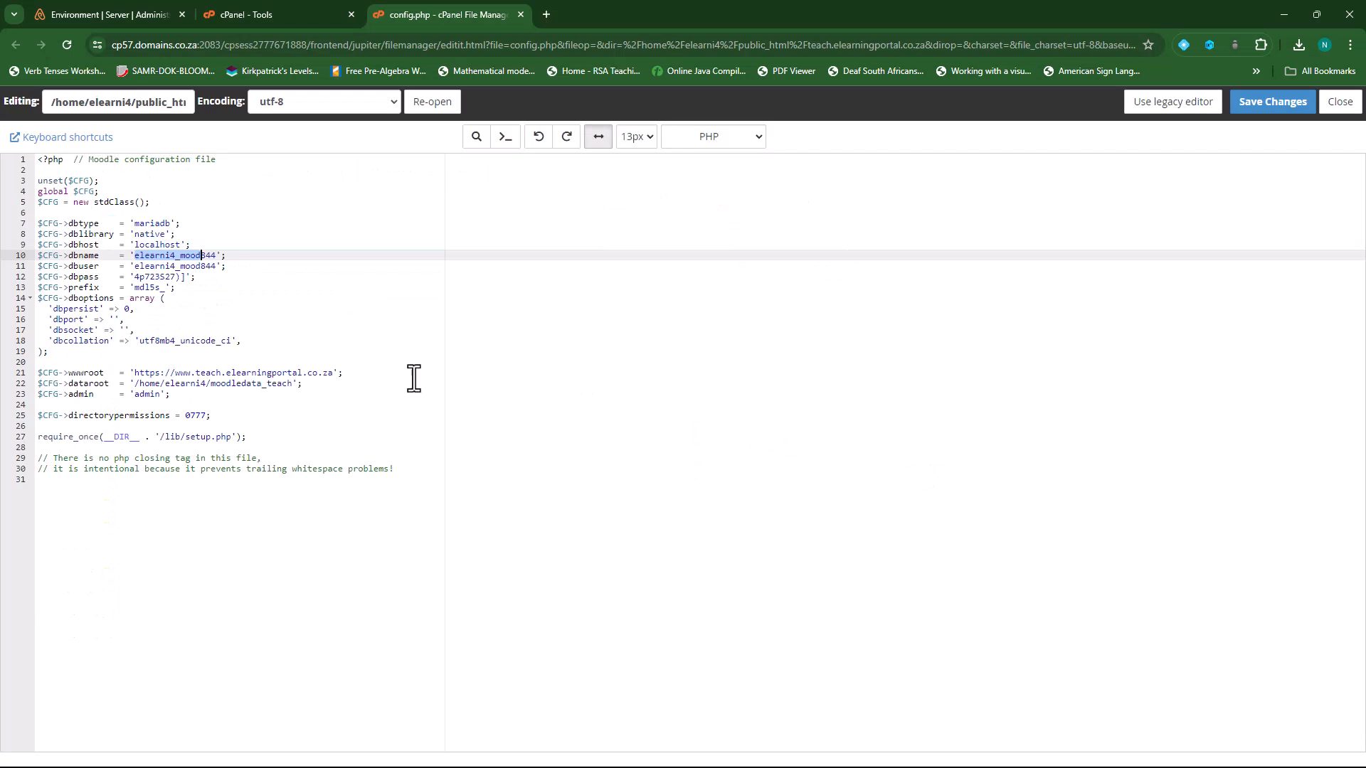
left_click(353, 350)
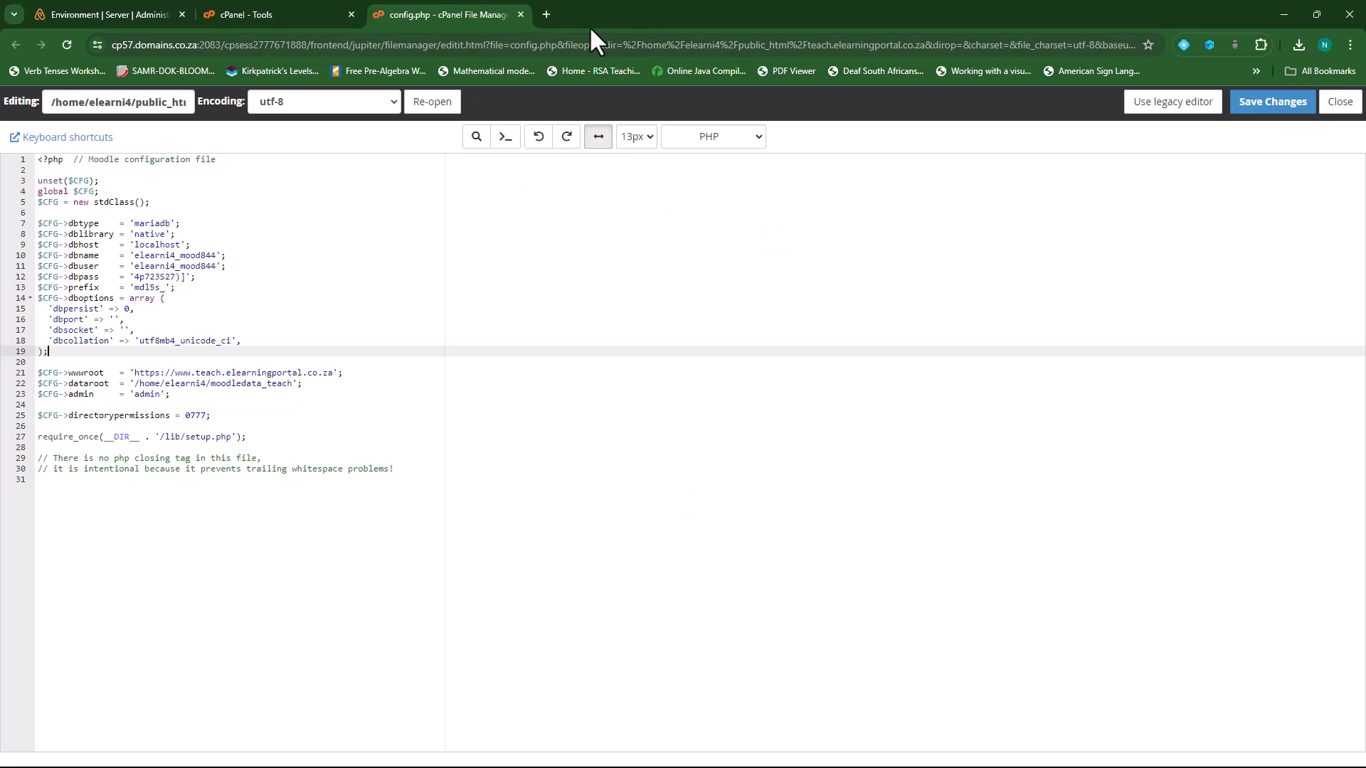
- Leave config.php and browse File Manager to public_html > teach.elearningportal.co.za
left_click(521, 15)
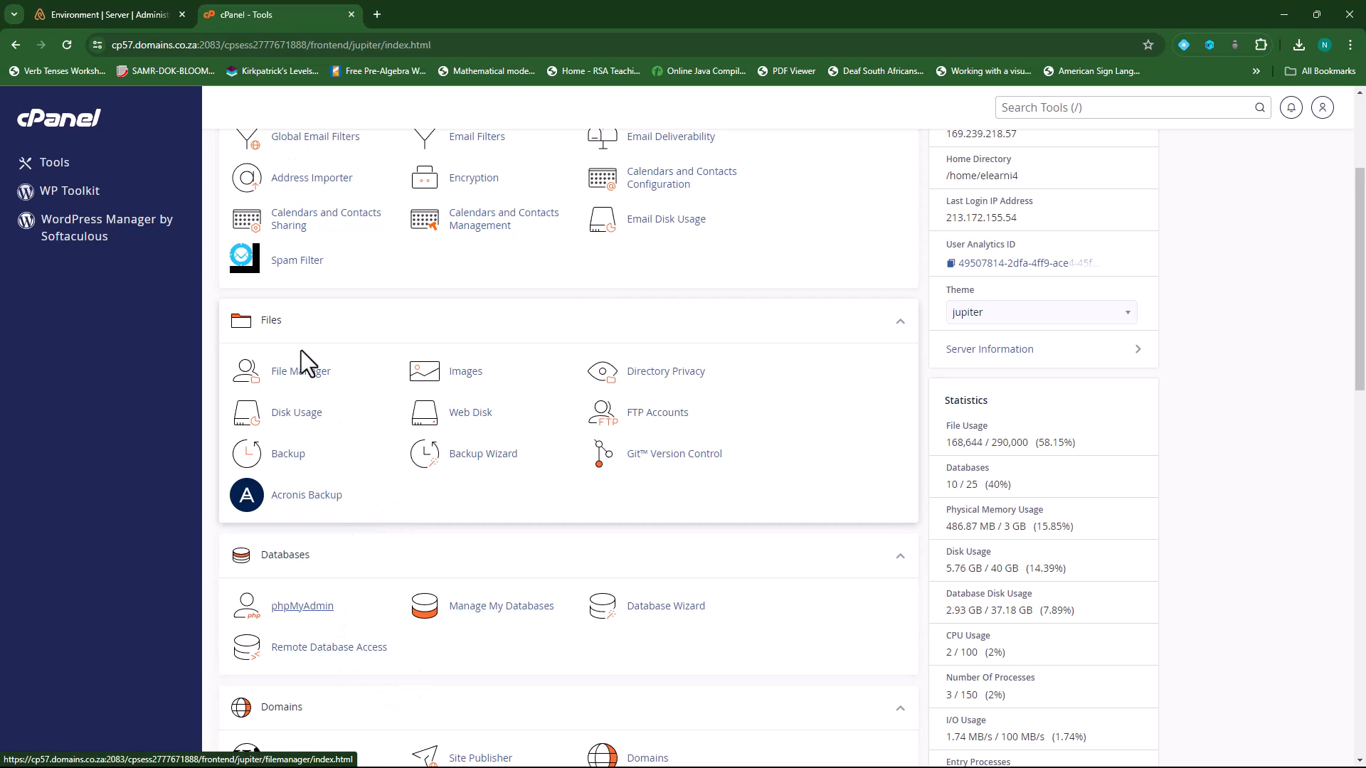
left_click(295, 376)
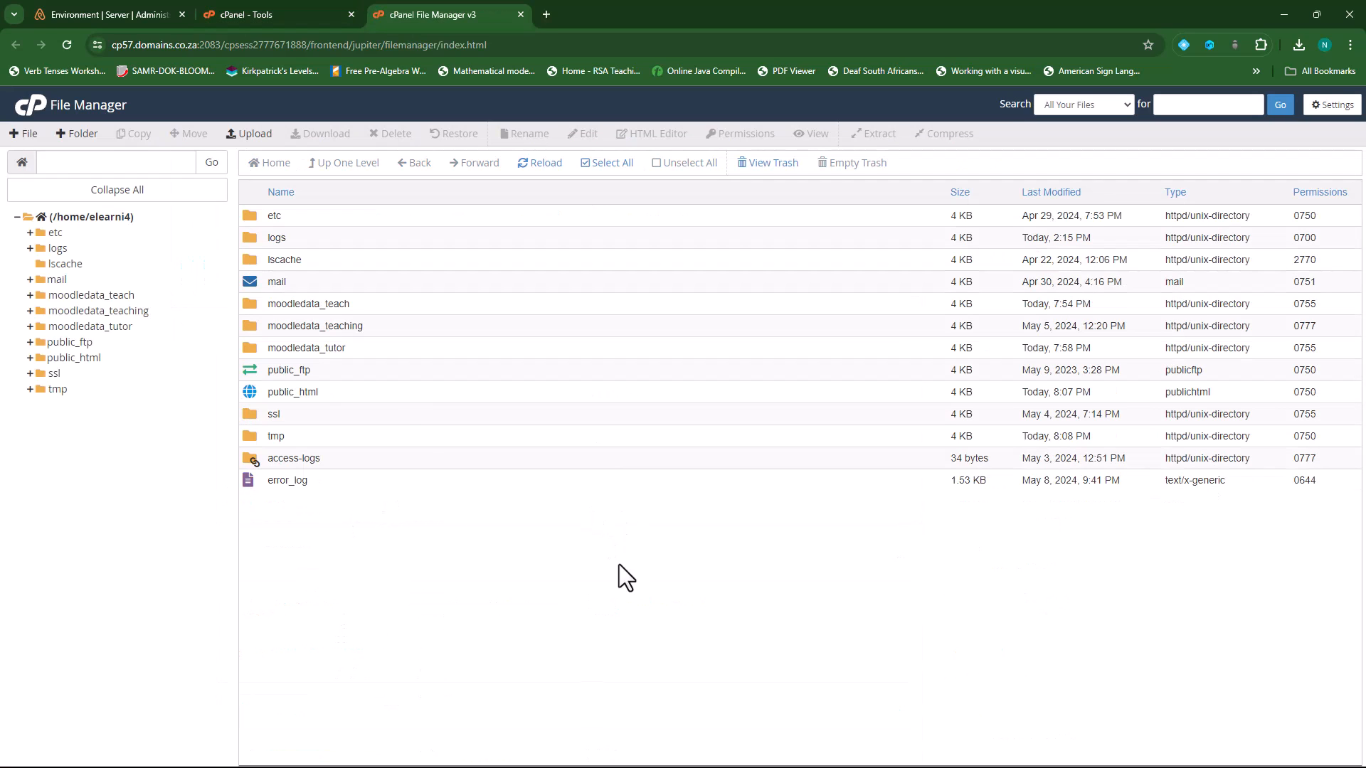
double_click(251, 391)
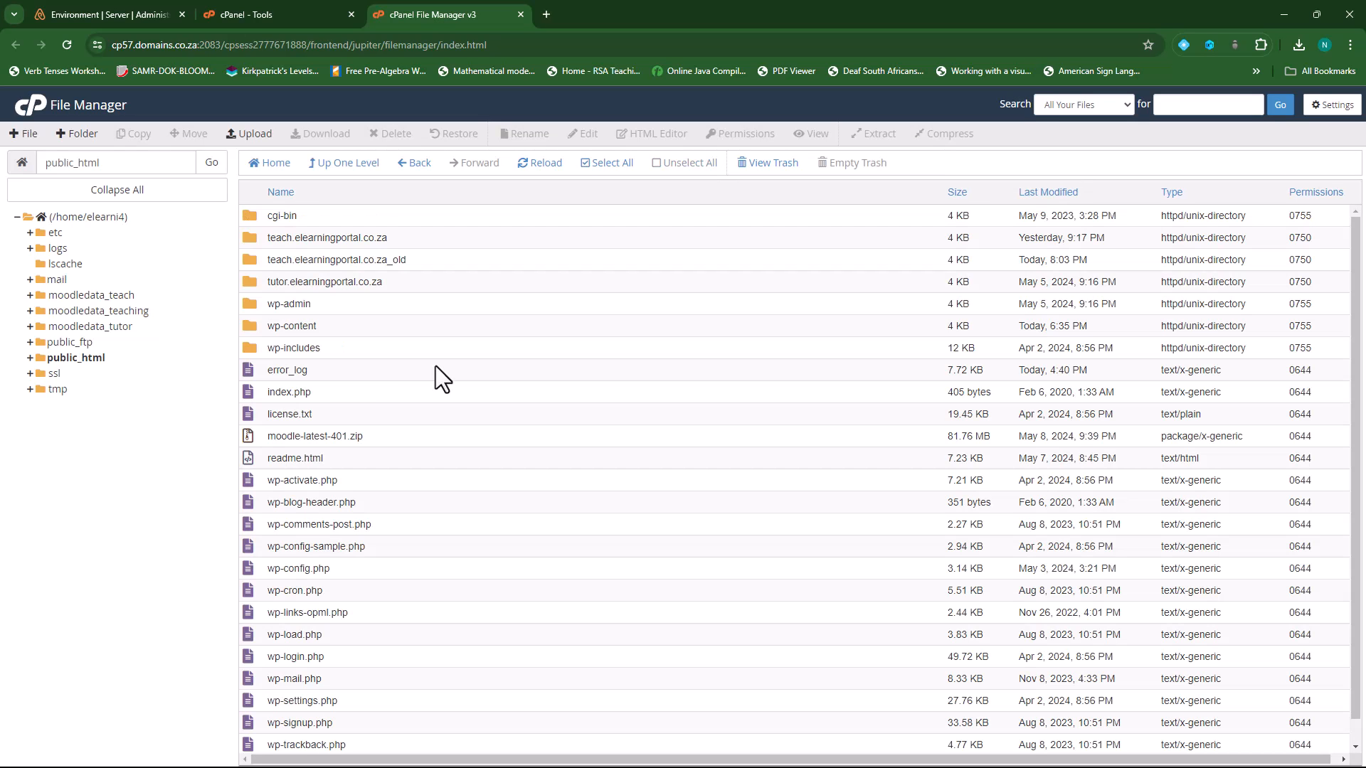
double_click(250, 237)
scroll(438, 408, "down", 8)
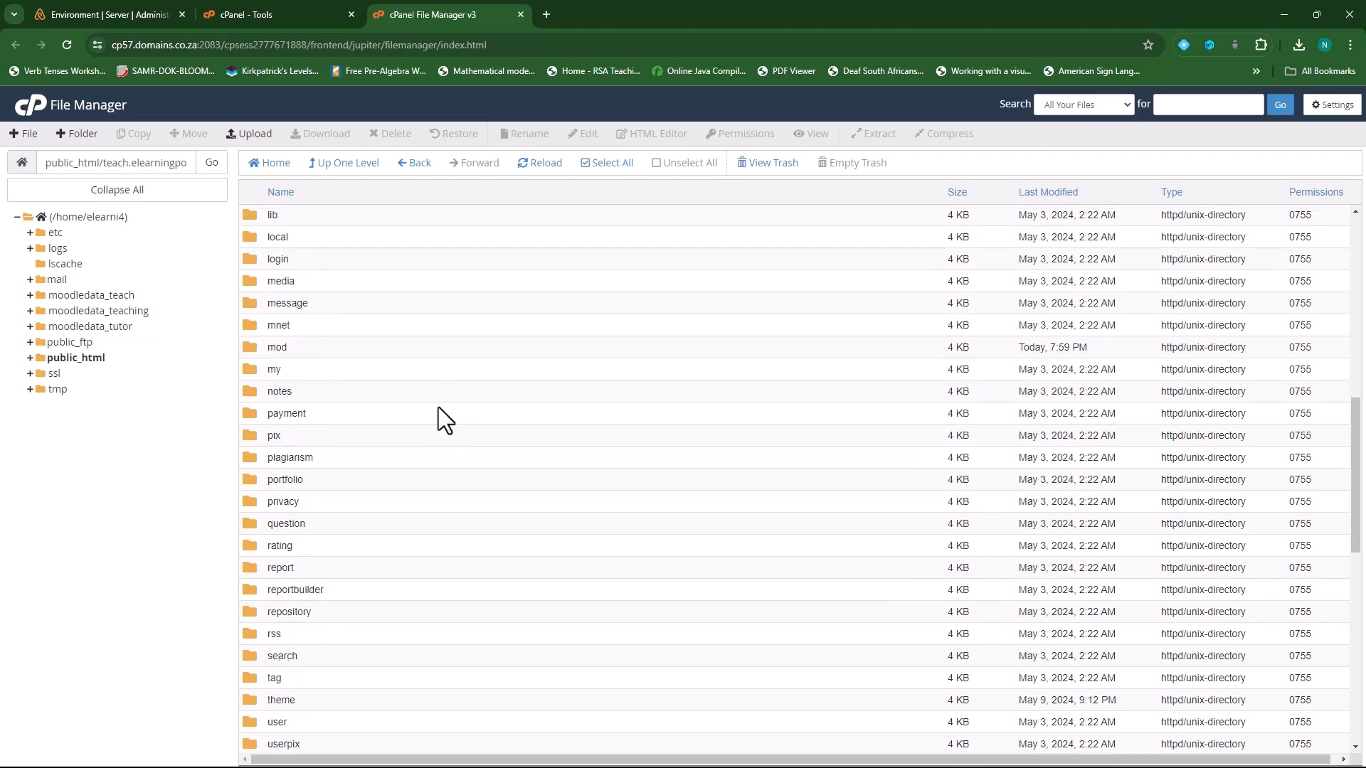
scroll(438, 408, "down", 8)
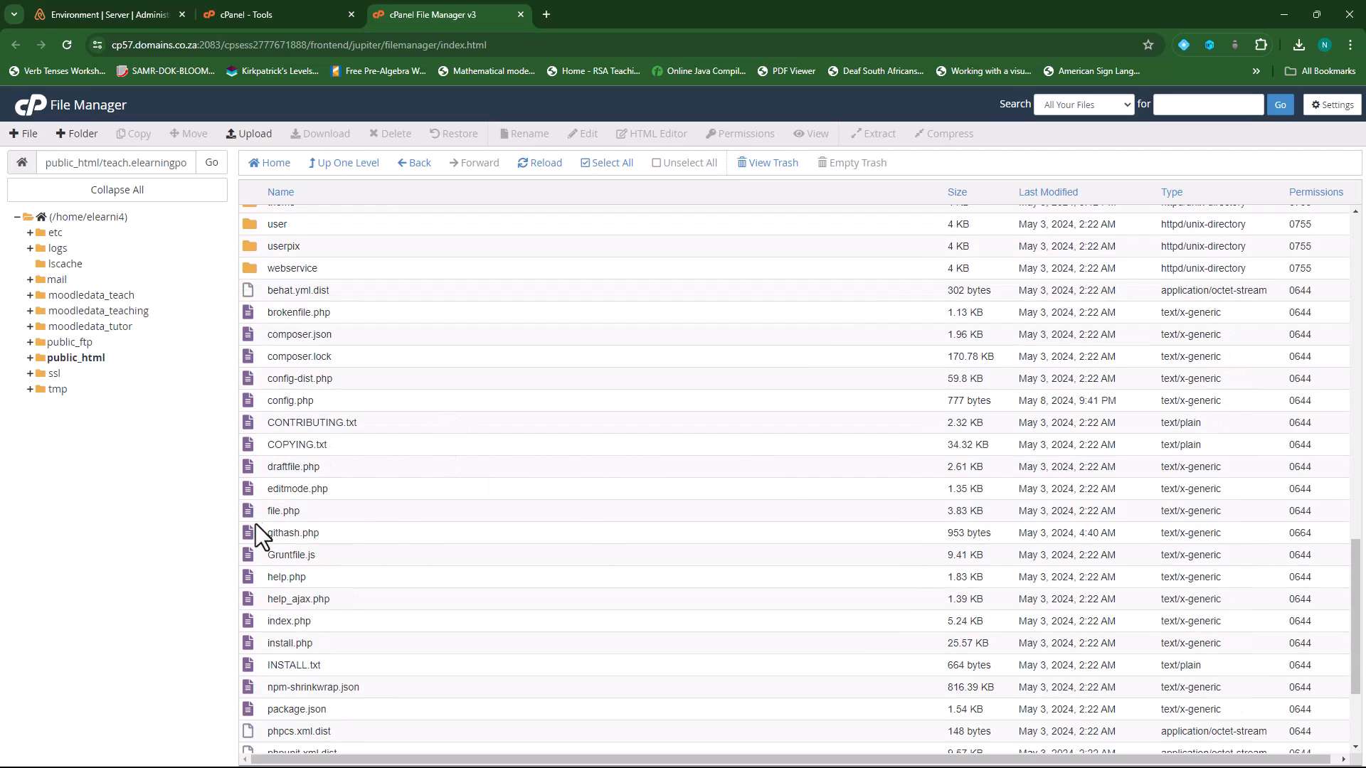
scroll(264, 582, "down", 2)
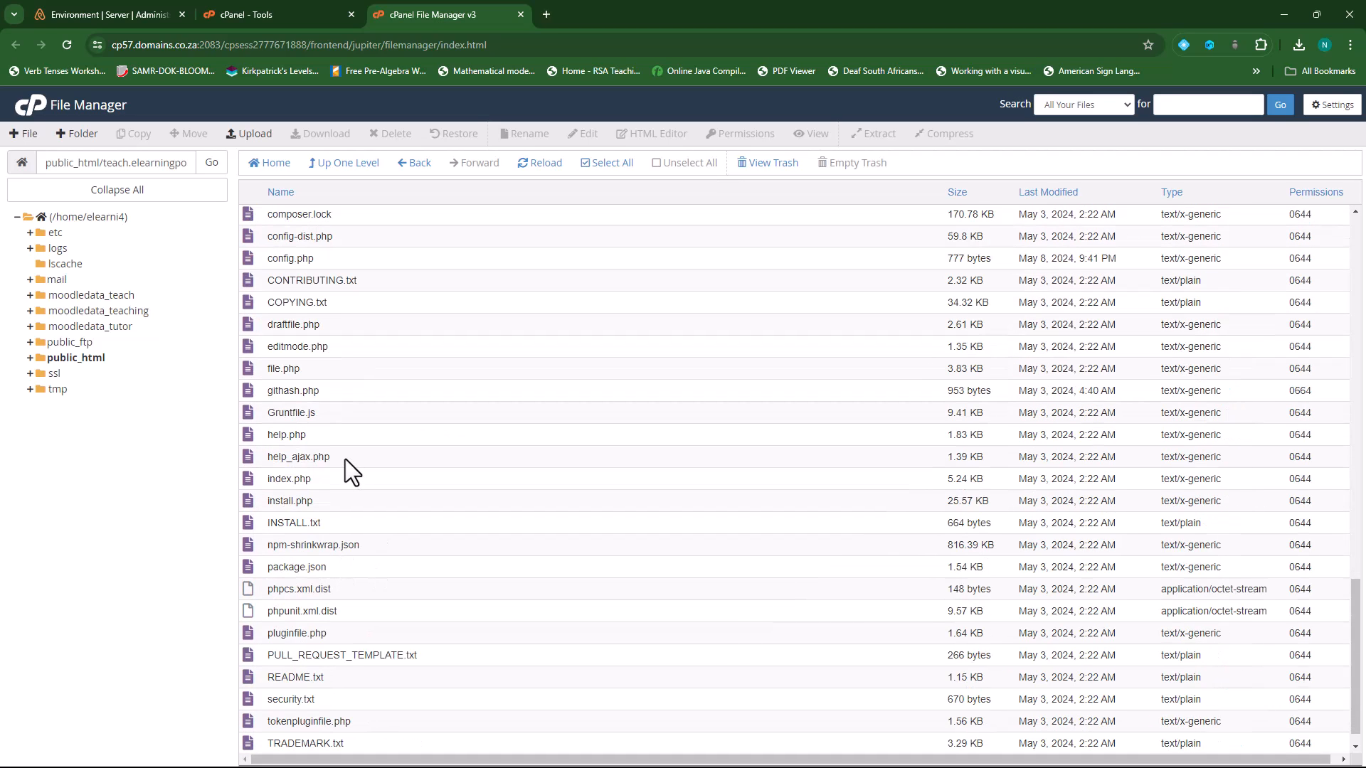
- Download the site's config.php, then return to public_html with the site folder selected
left_click(253, 258)
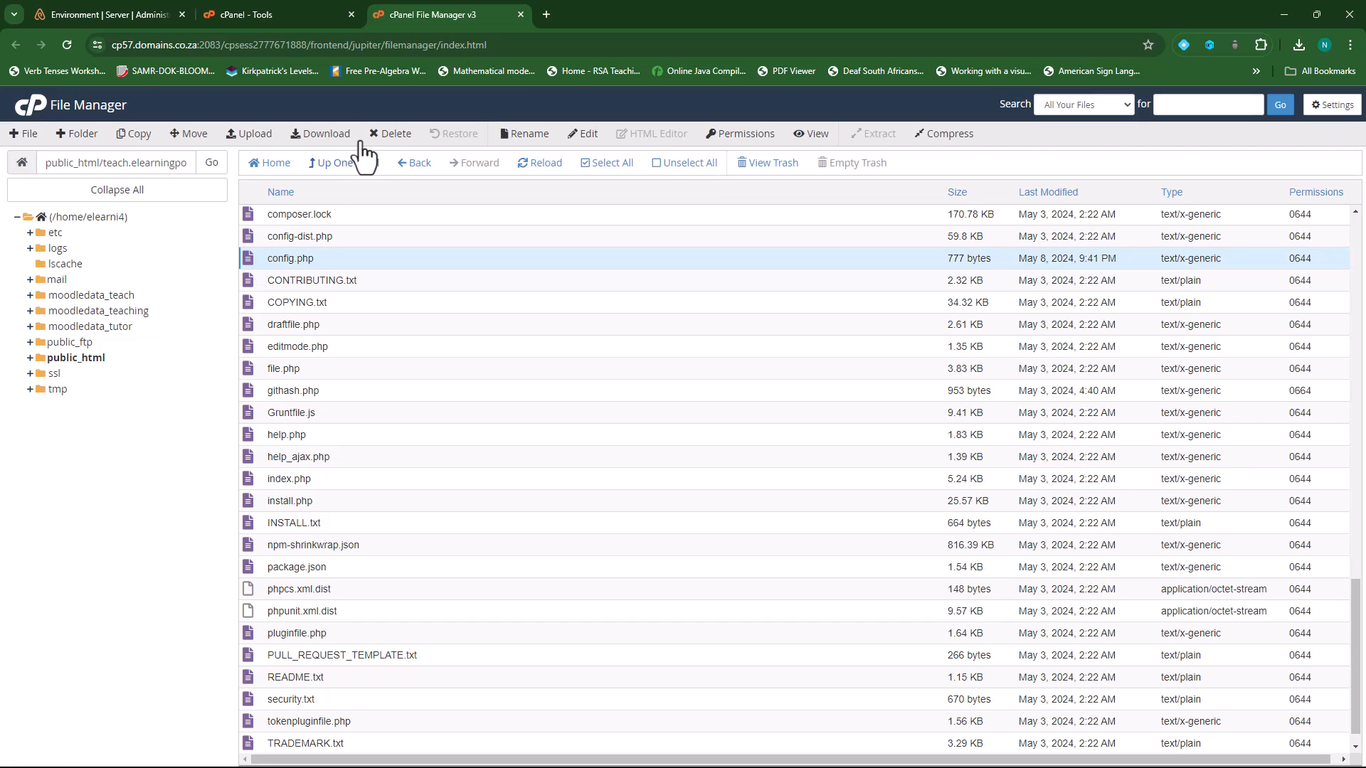
left_click(326, 135)
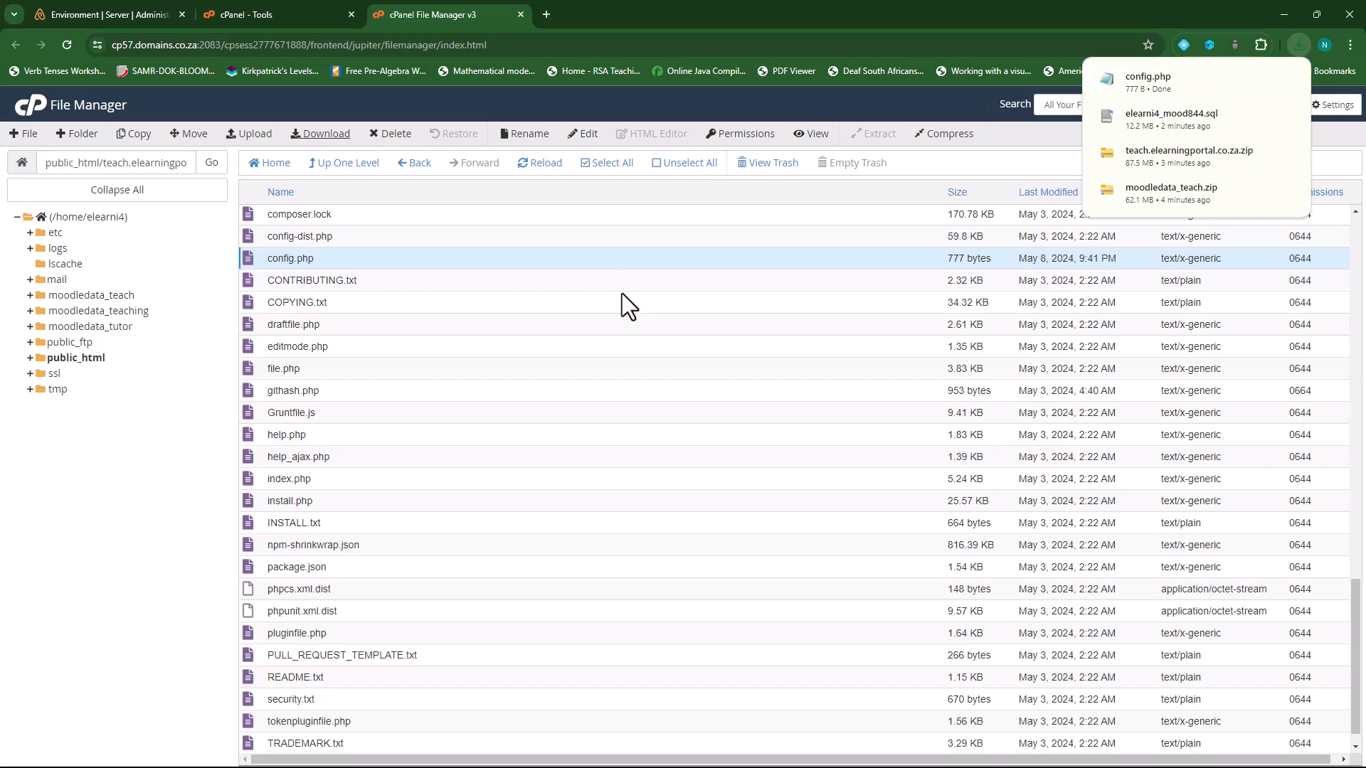
scroll(621, 277, "up", 15)
left_click(345, 165)
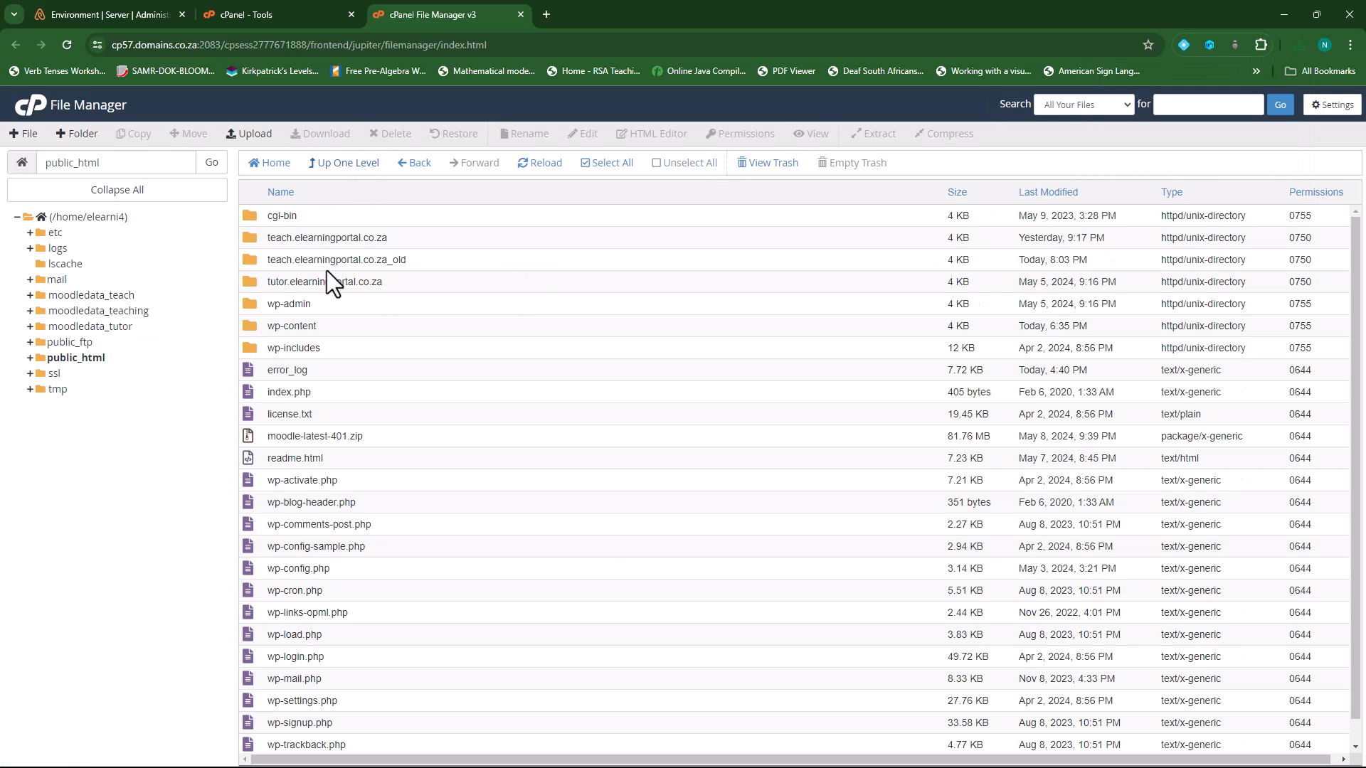
left_click(261, 239)
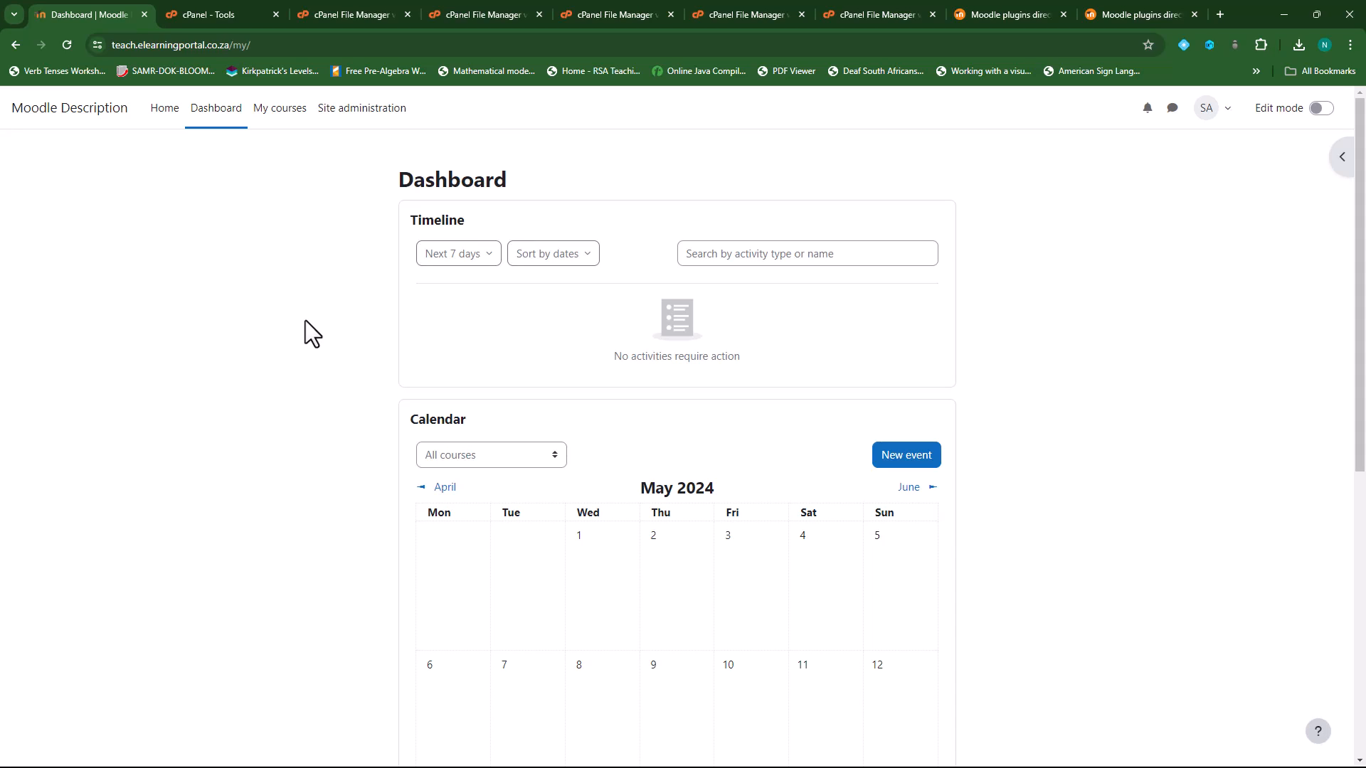
- Save Server > Update notifications with automatic checks on and Stable version maturity
left_click(359, 114)
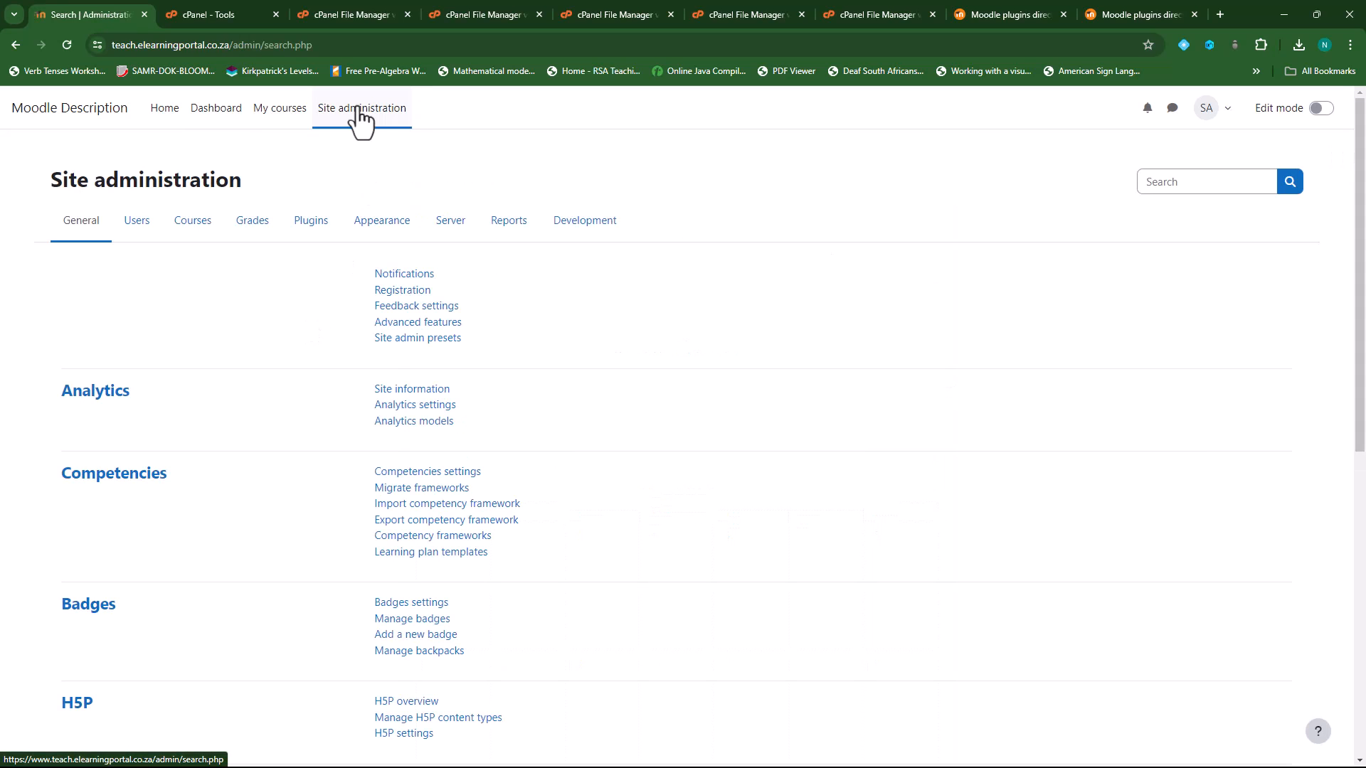
left_click(451, 224)
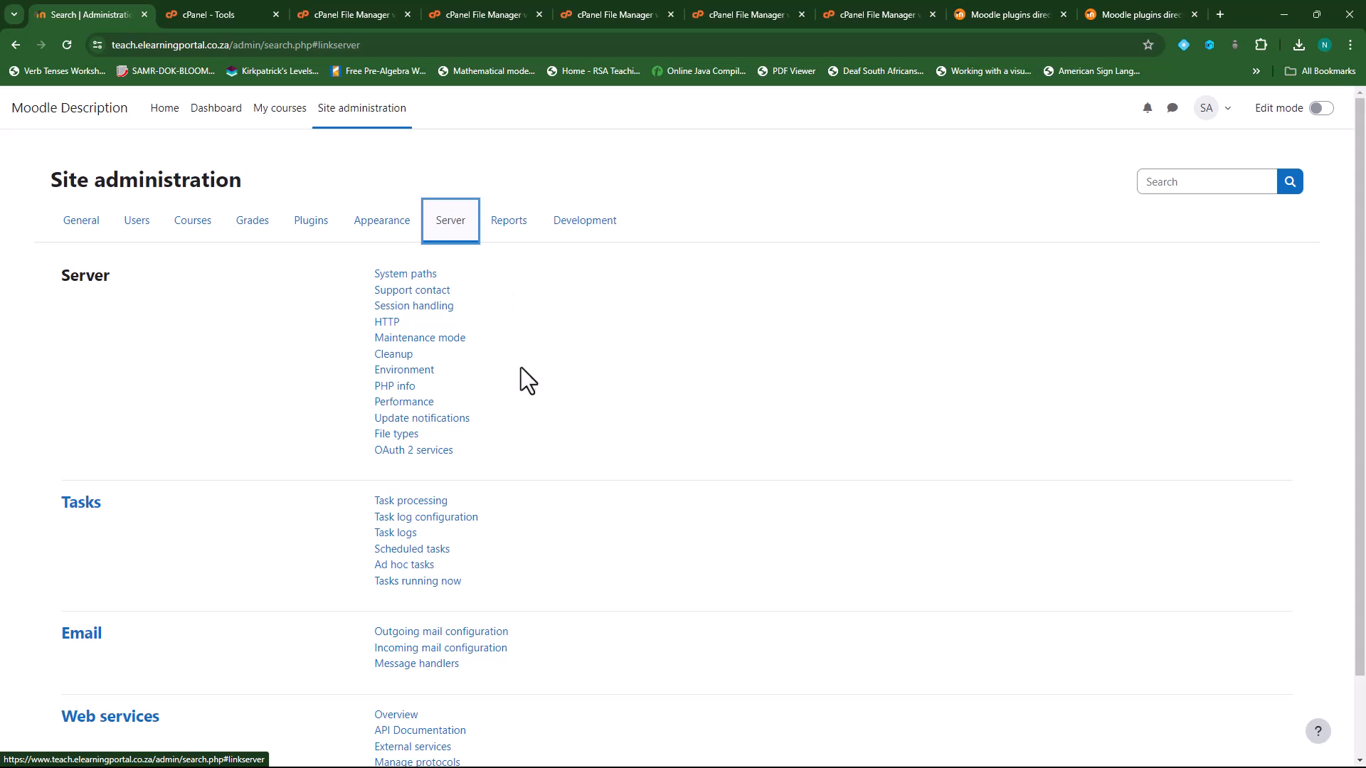
left_click(445, 419)
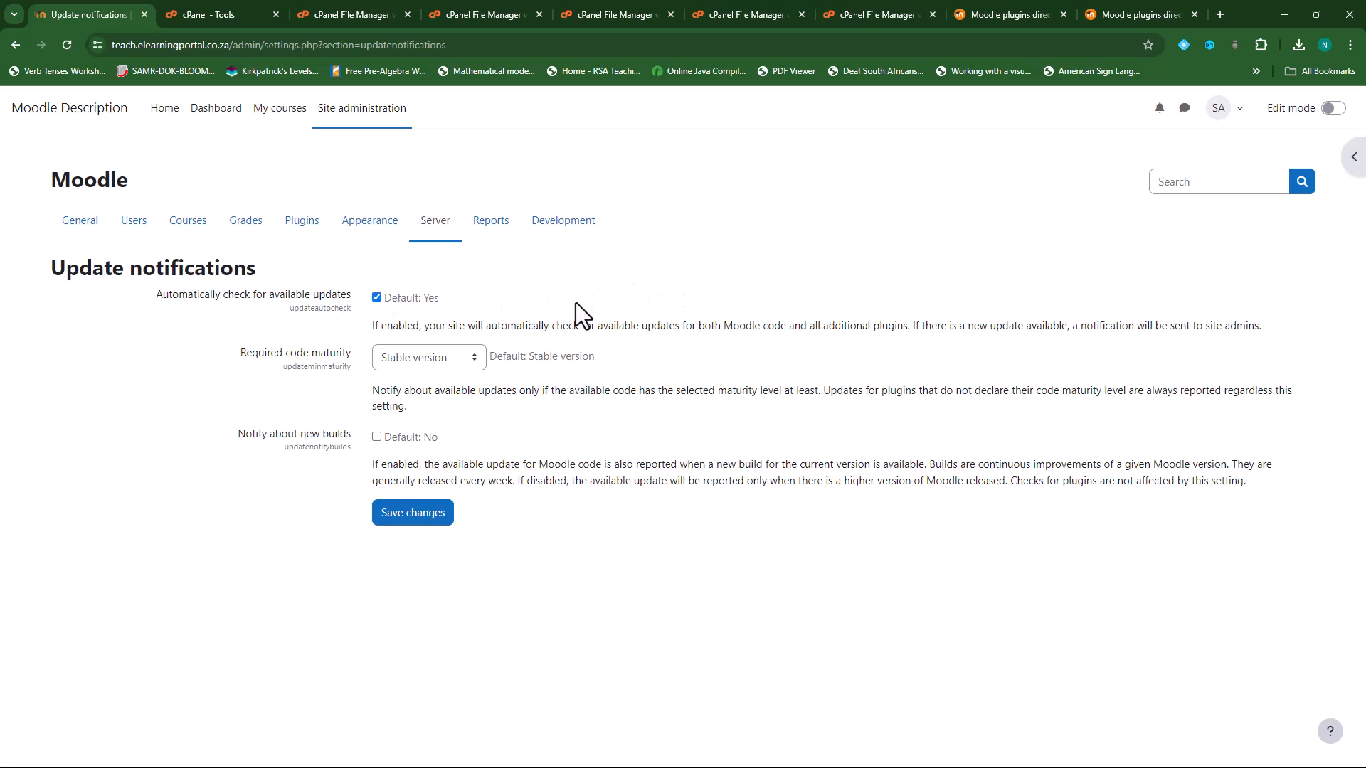
left_click(417, 518)
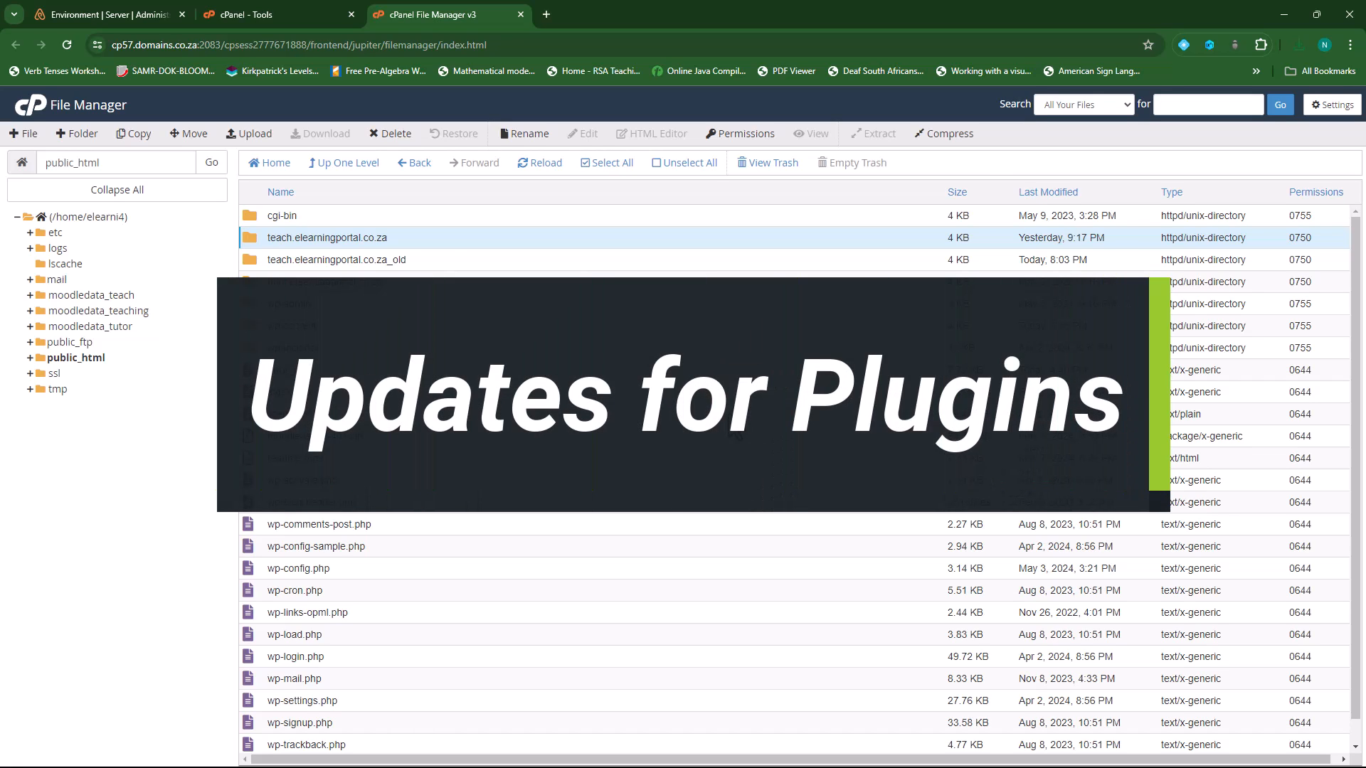
- In the Moodle tab, go to Site administration > Plugins > Plugins overview showing 438 plugins
left_click(136, 15)
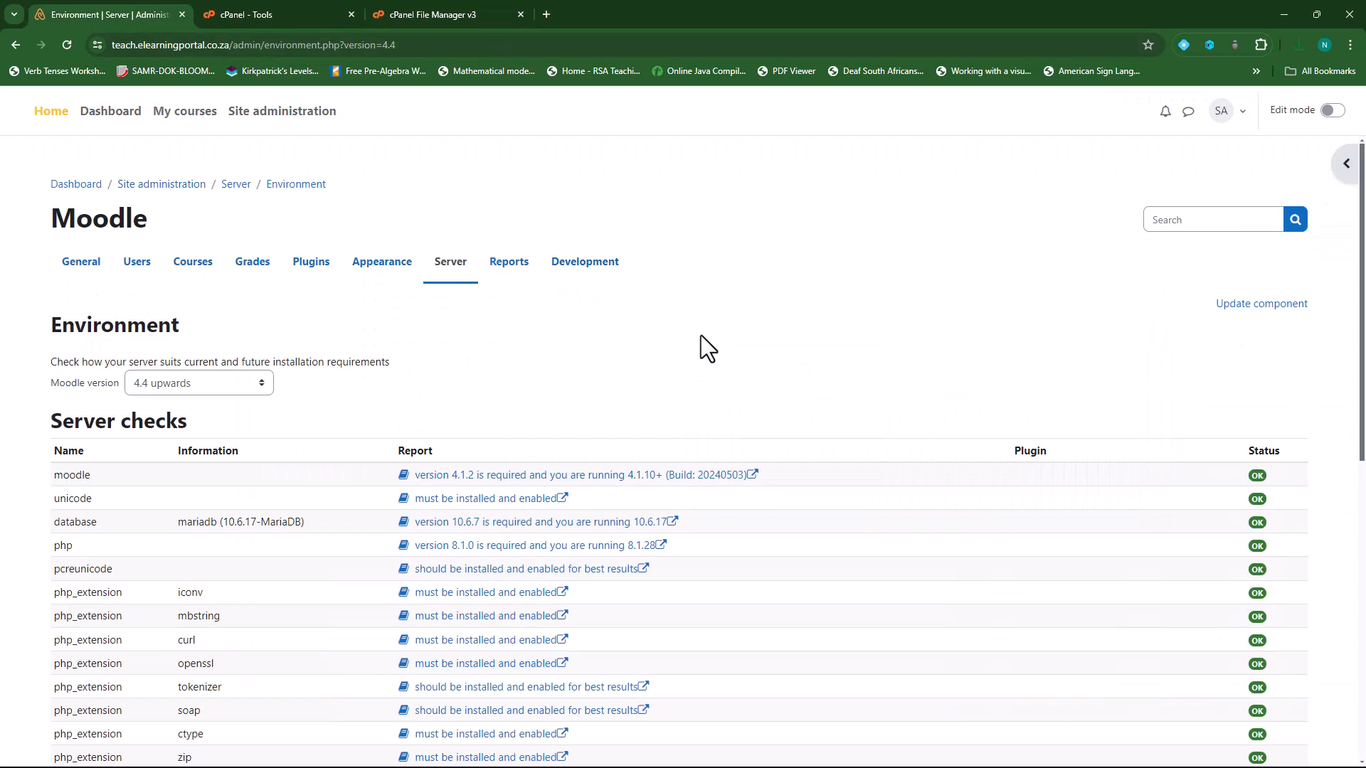
left_click(306, 115)
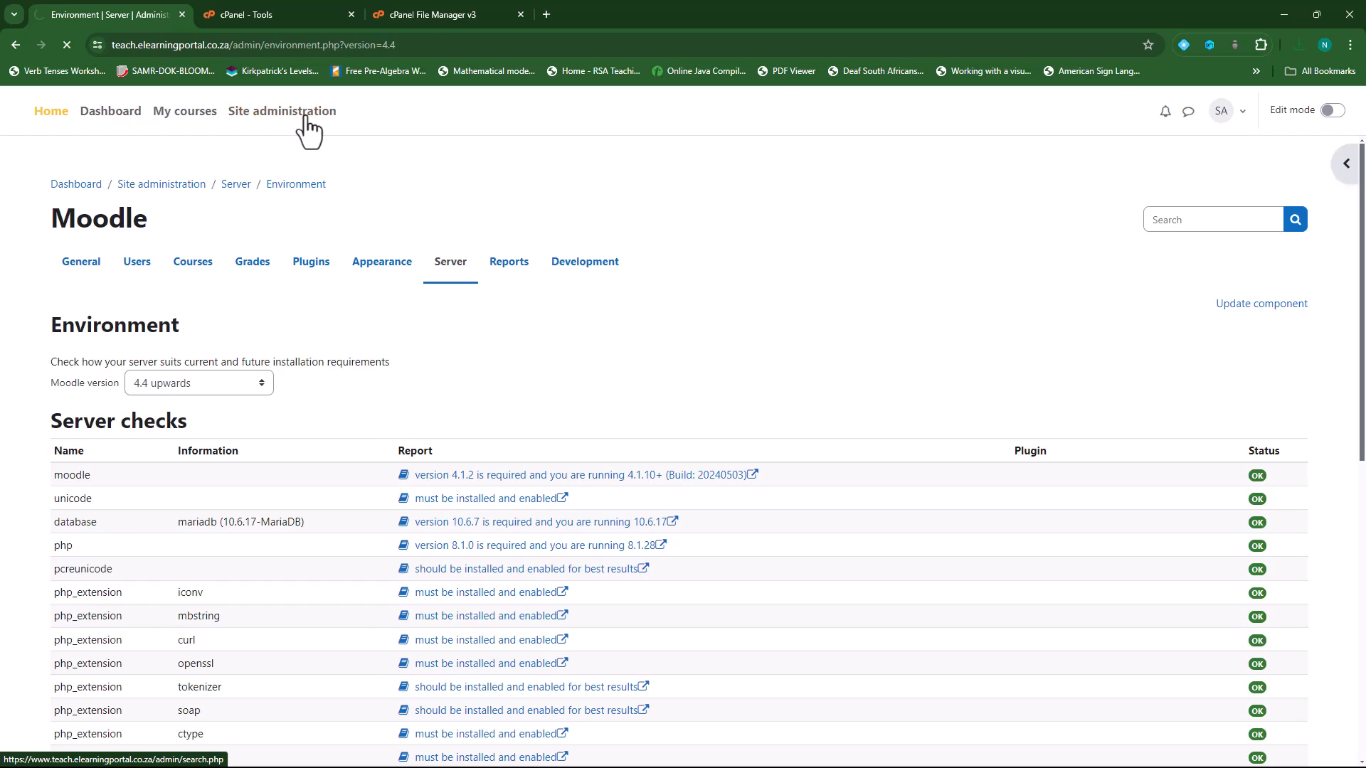
left_click(311, 270)
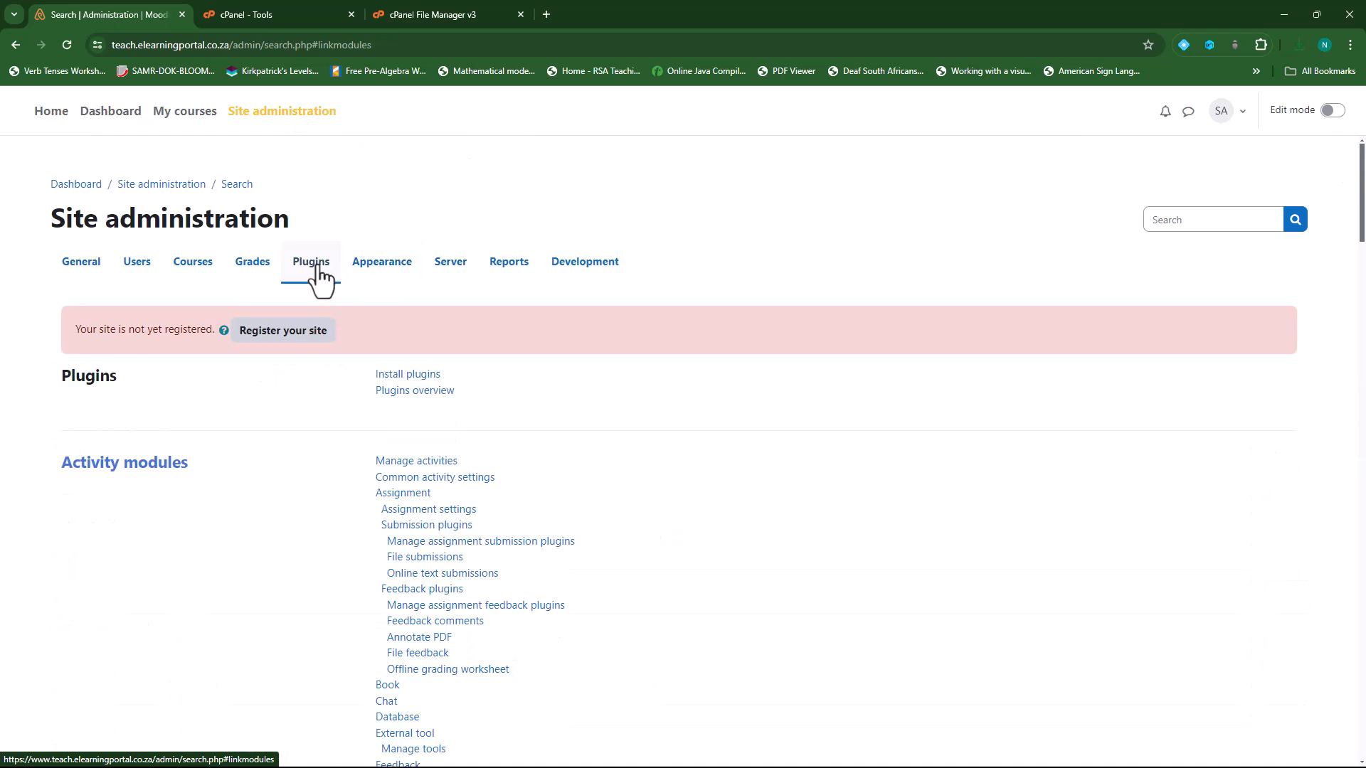
left_click(434, 393)
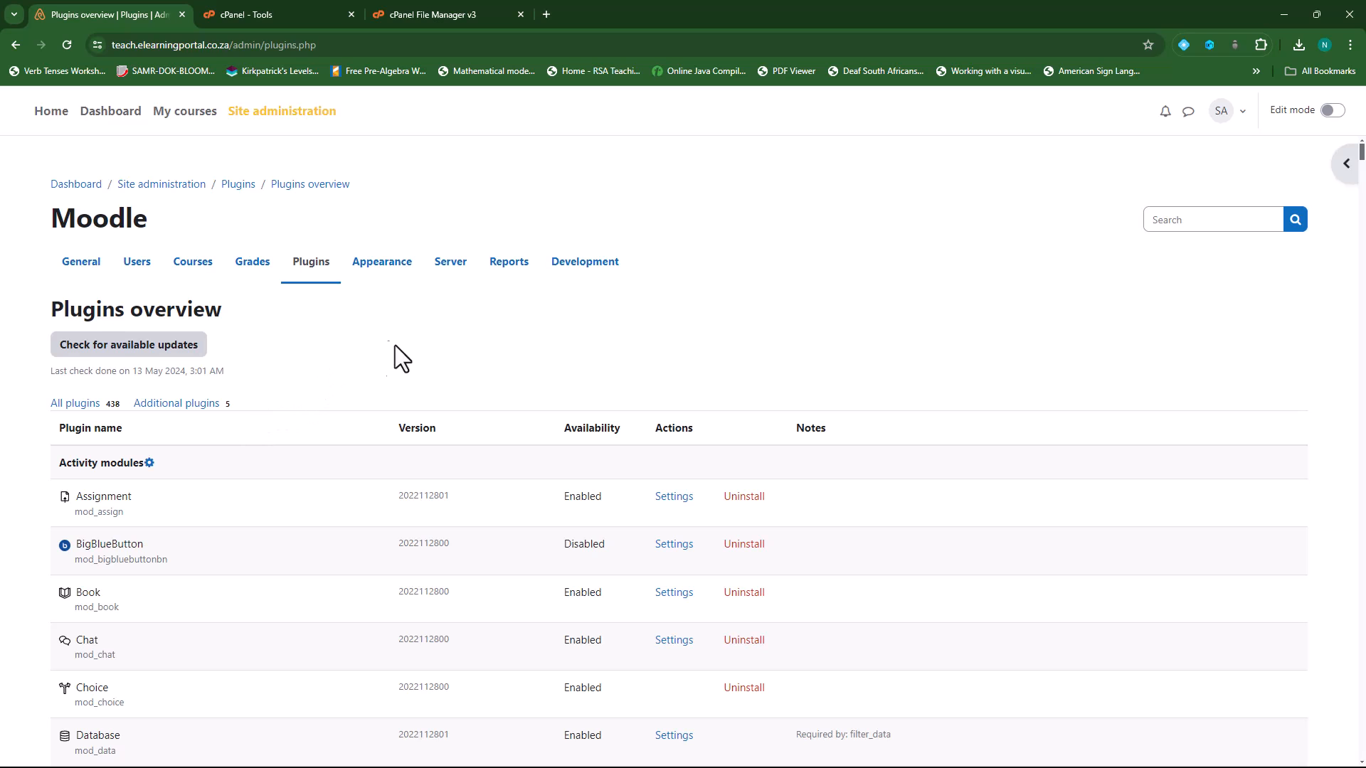
- Filter the Plugins overview to the 5 additional plugins and scroll through them
left_click(168, 404)
scroll(307, 479, "down", 2)
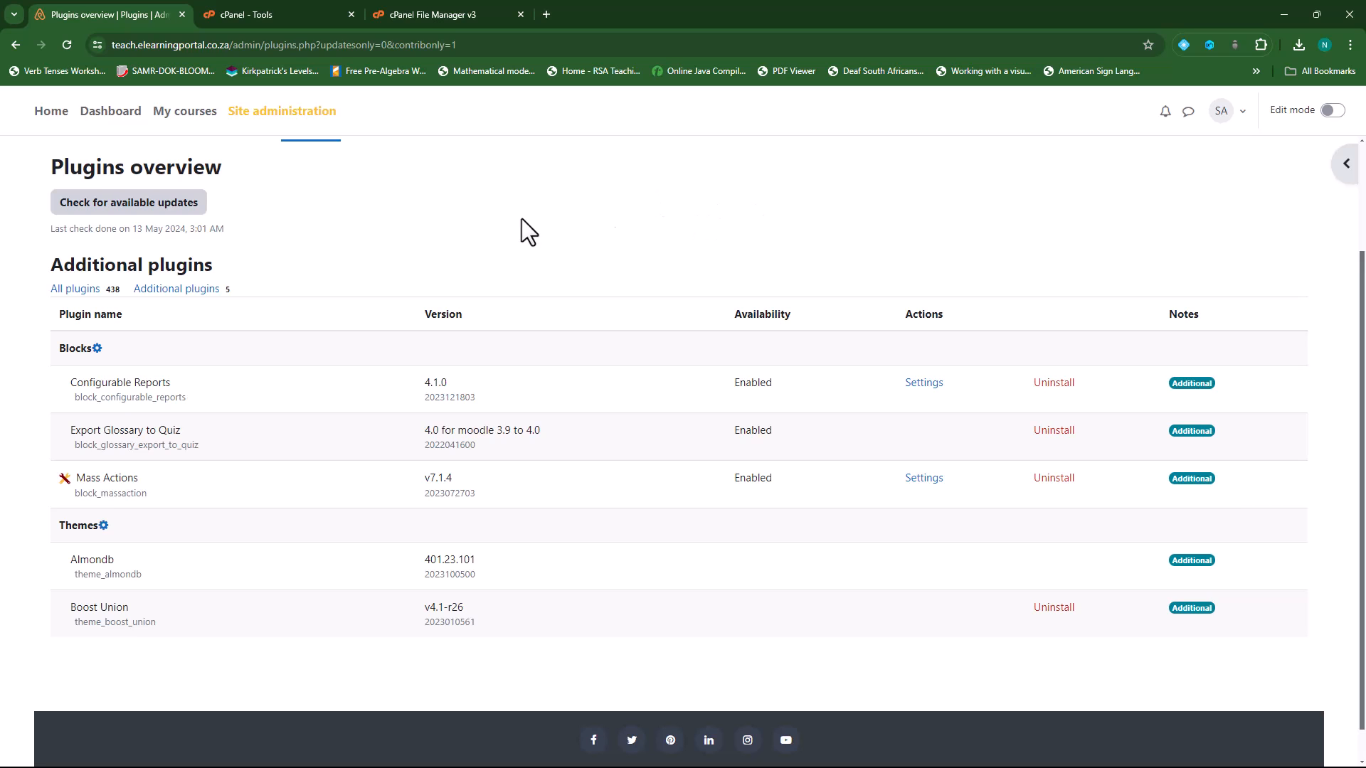
- Open the moodle.org plugins directory in a new tab alongside the site's additional plugins
left_click(546, 14)
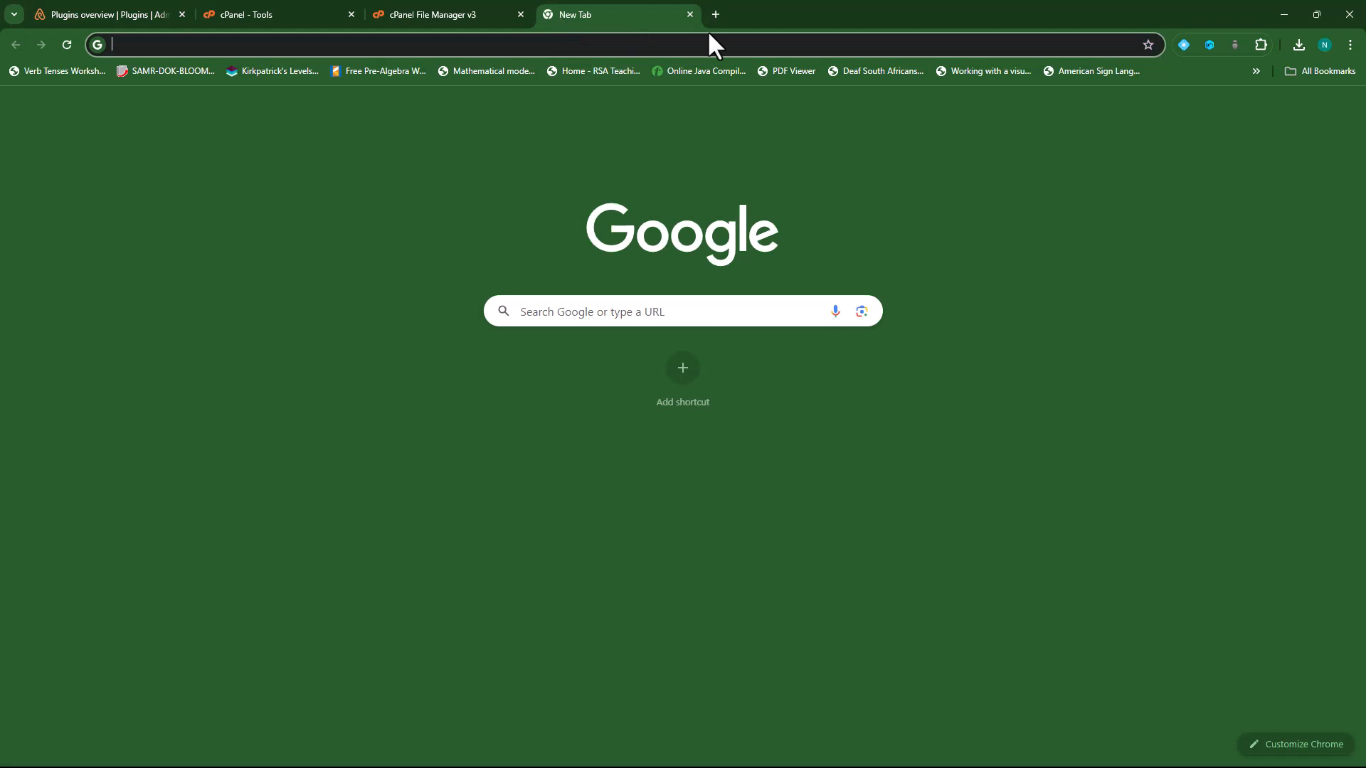
type("moodle")
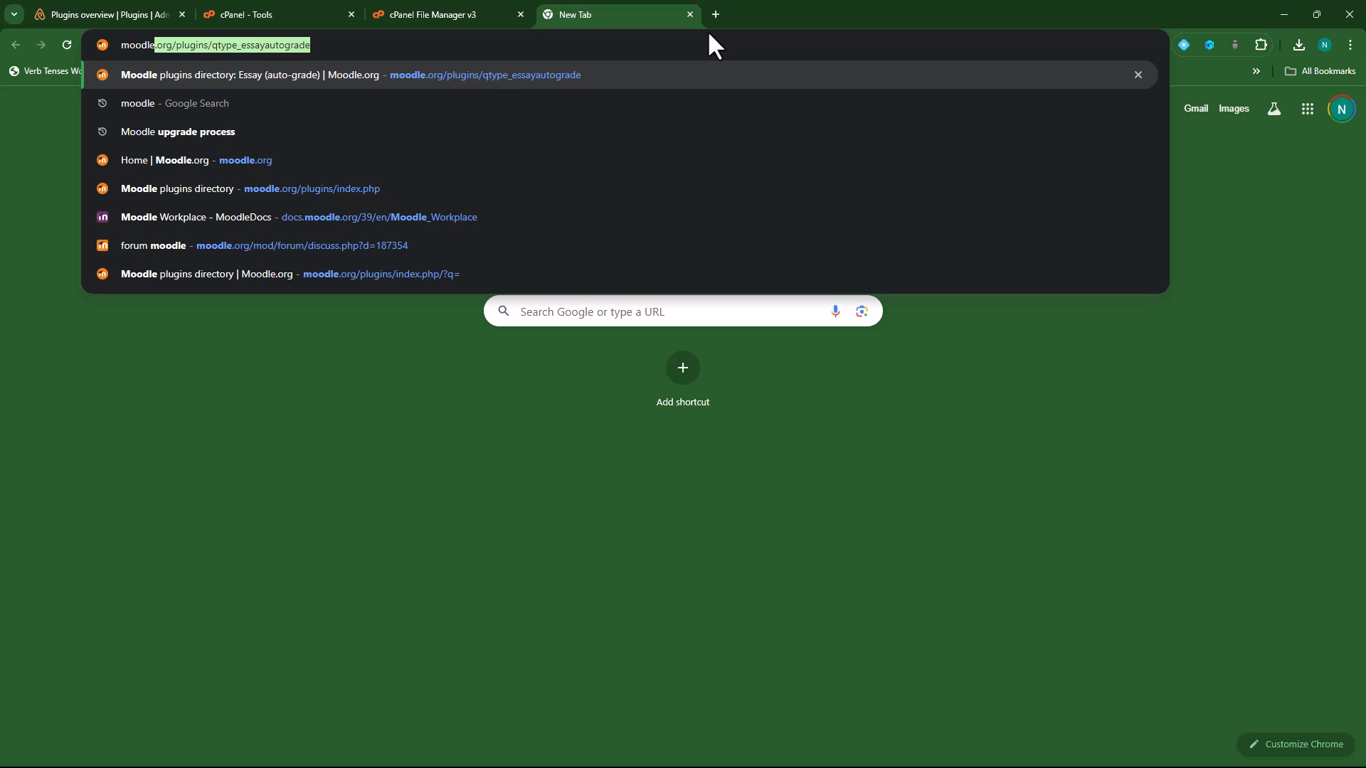
key("Return")
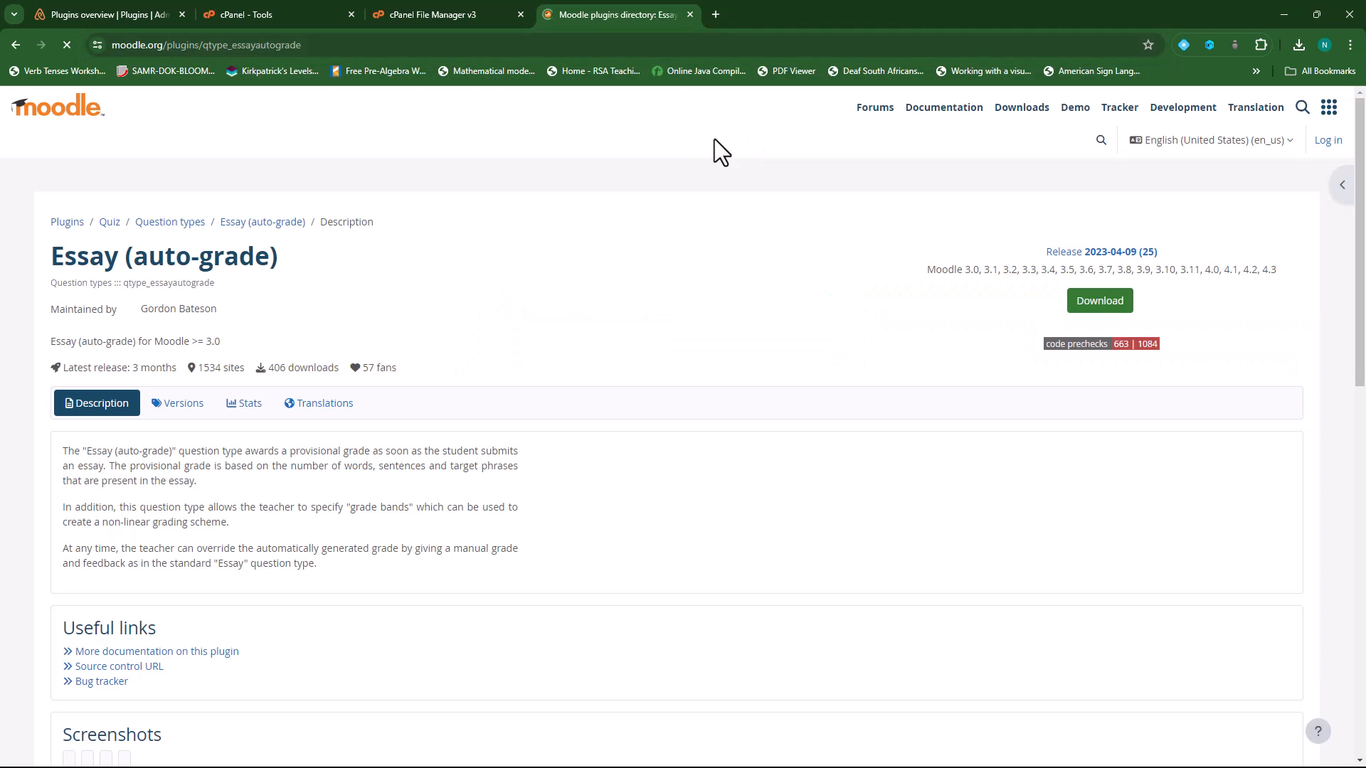
left_click(64, 224)
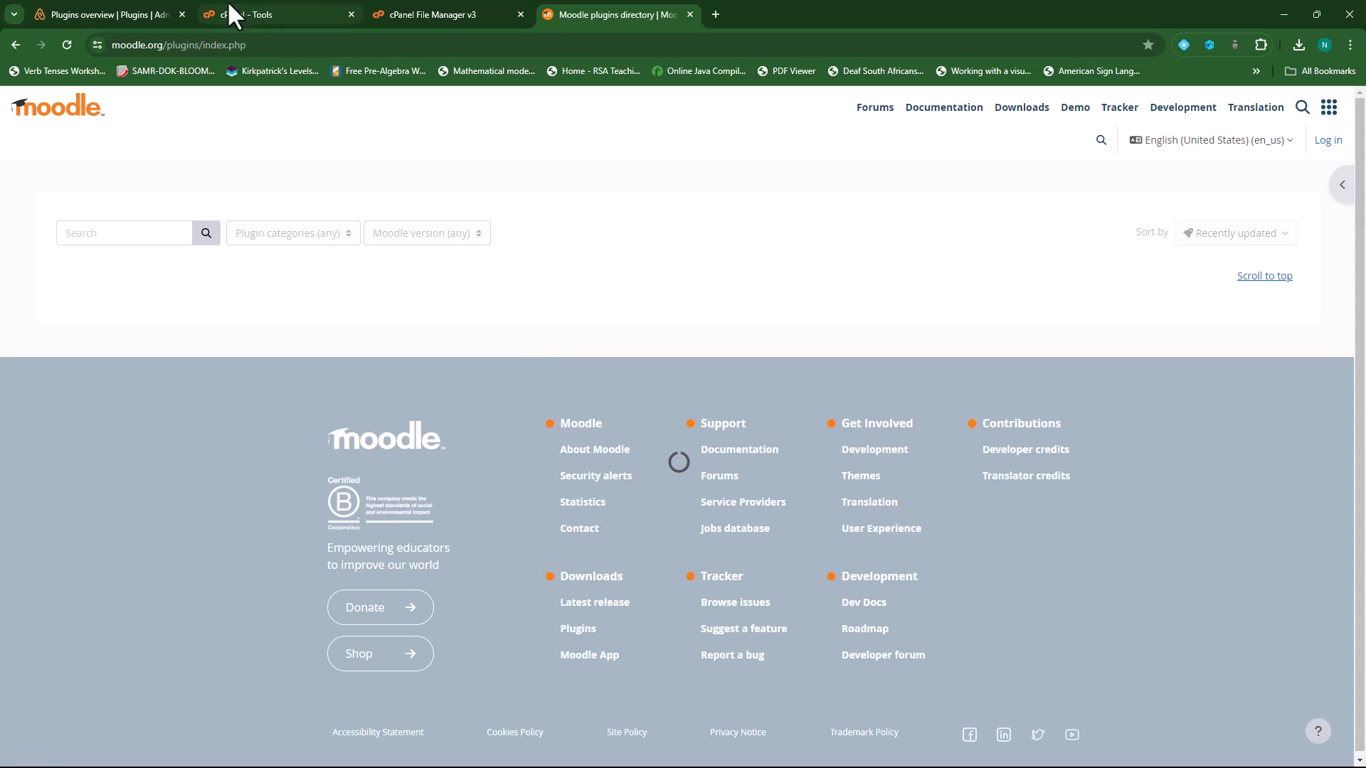
left_click(108, 3)
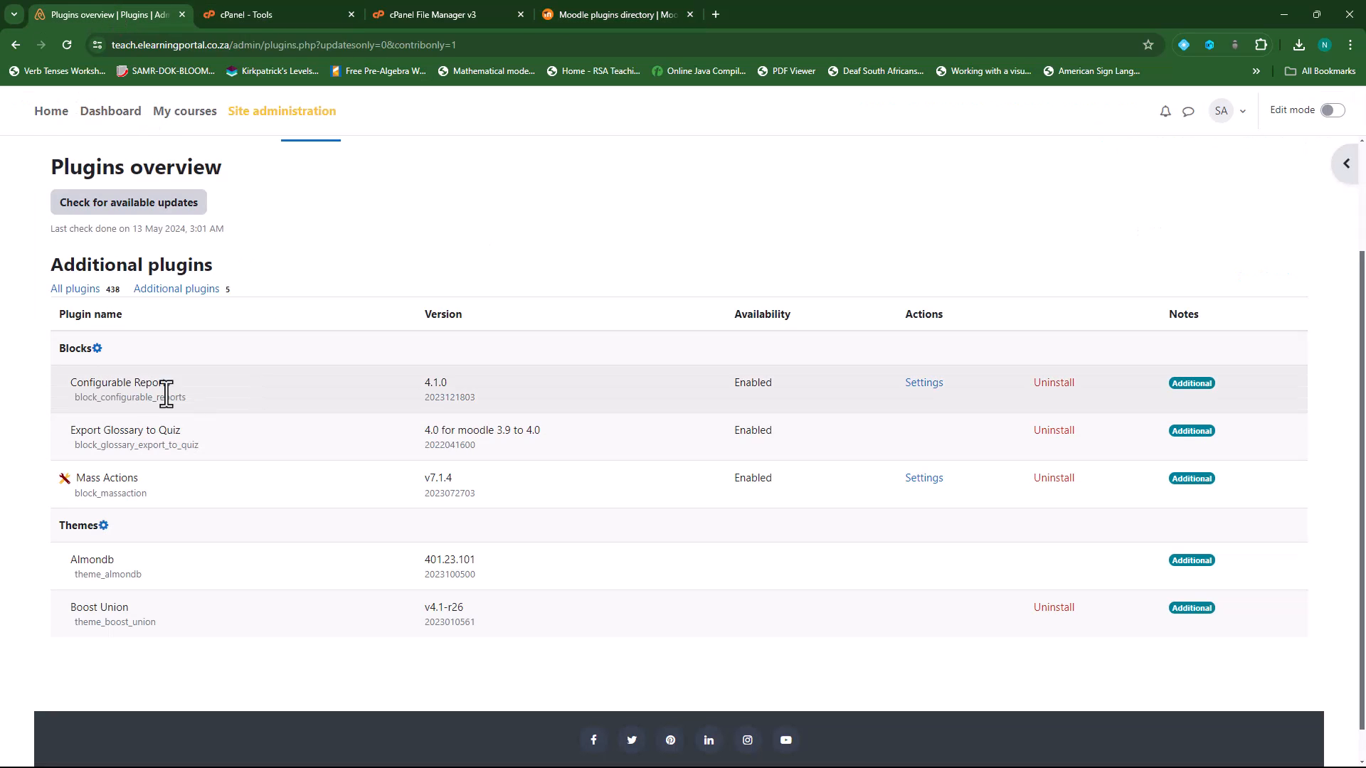
left_click(626, 10)
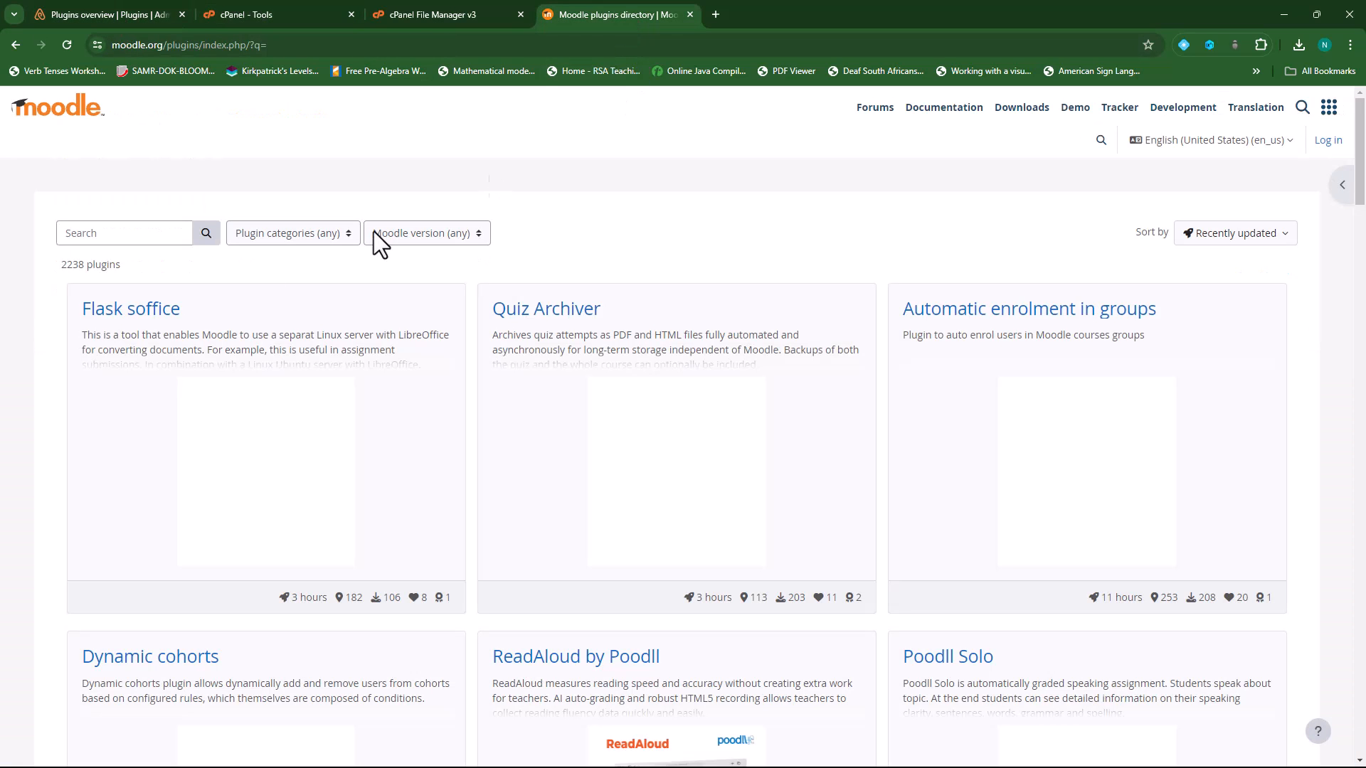
- Search 'configurable repo' and view Configurable Reports versions, latest 4.1.0 for Moodle 4.0–4.2
left_click(102, 237)
type("con")
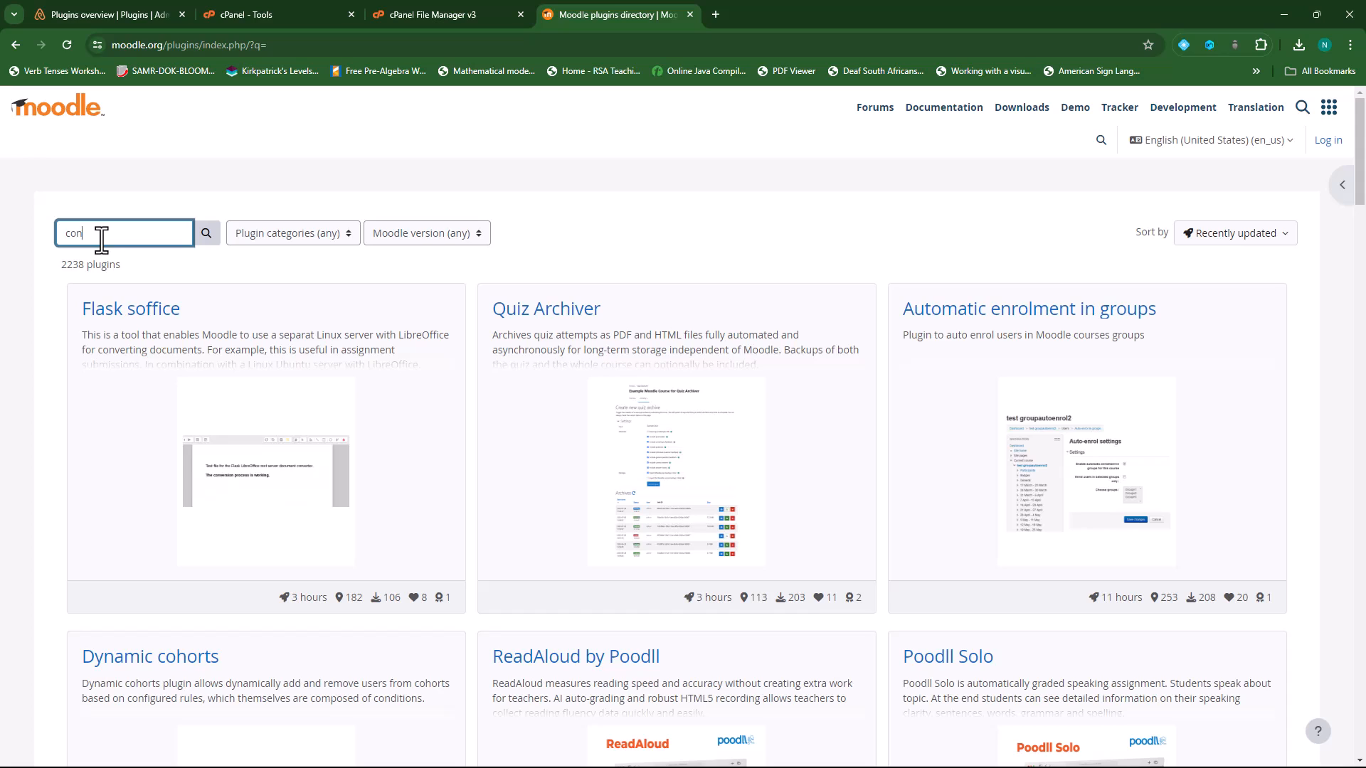
type("figurable reports")
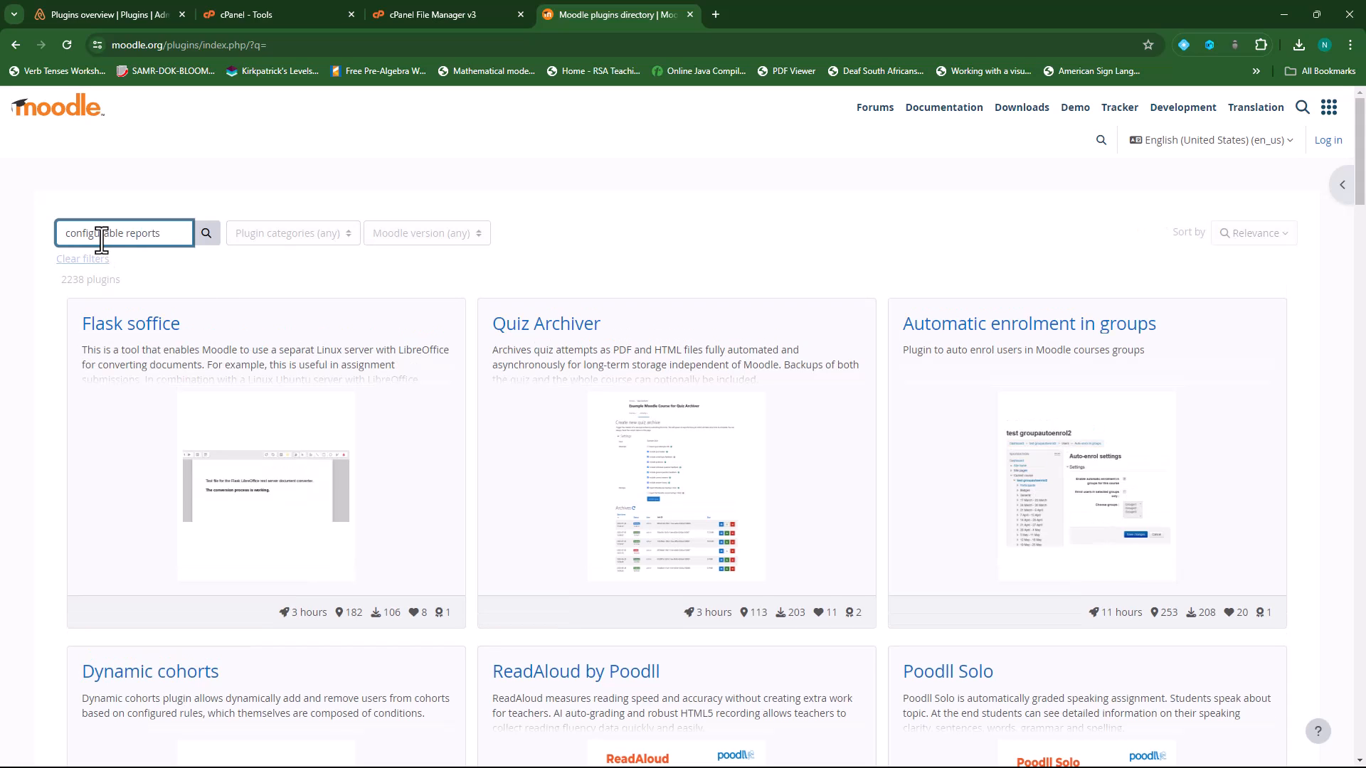
key("Return")
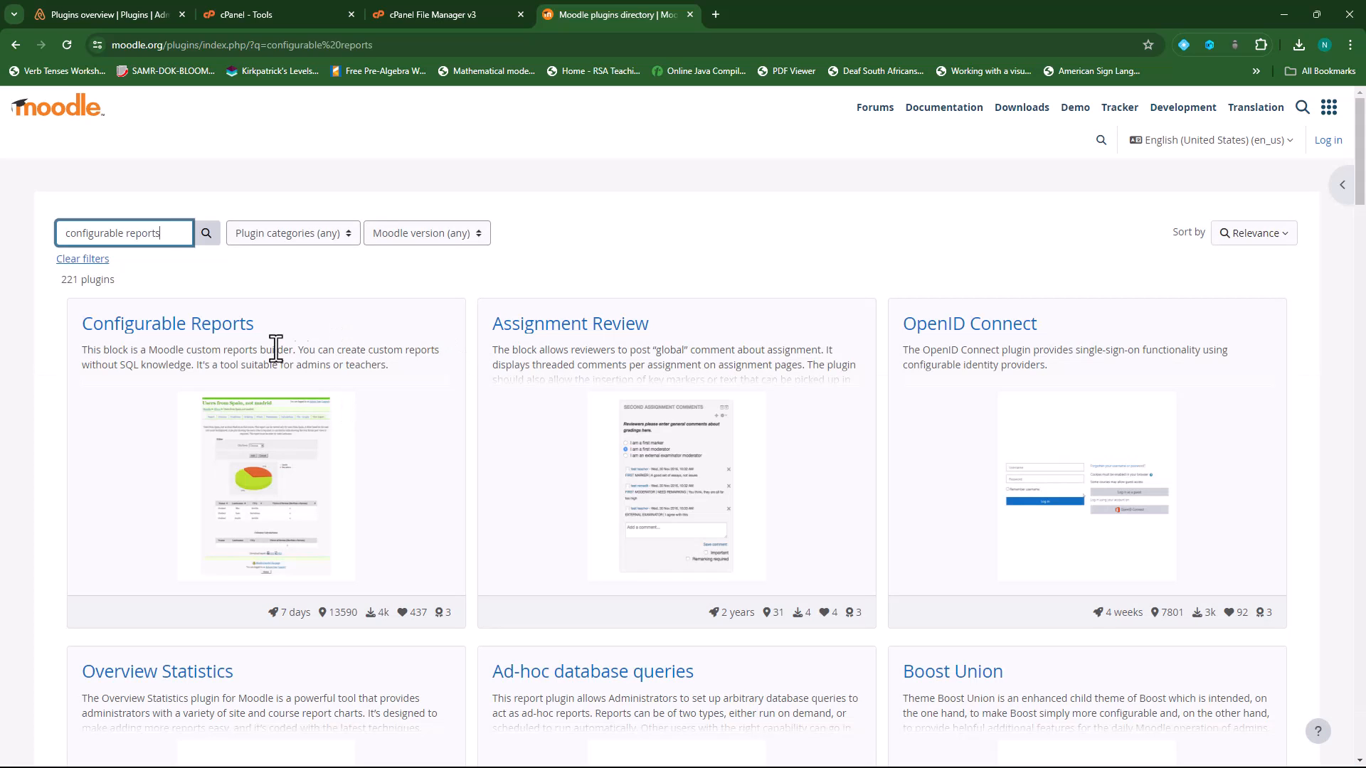
right_click(223, 336)
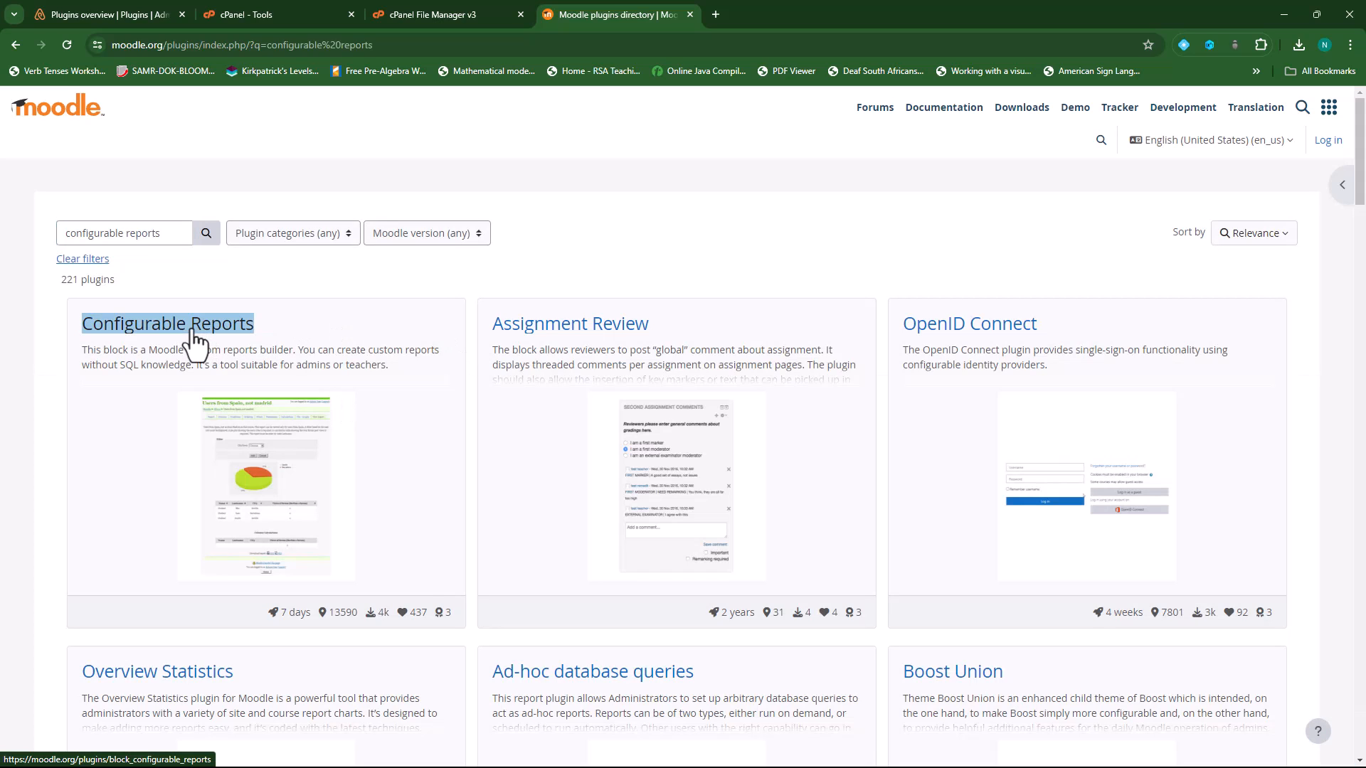
left_click(232, 344)
left_click(802, 10)
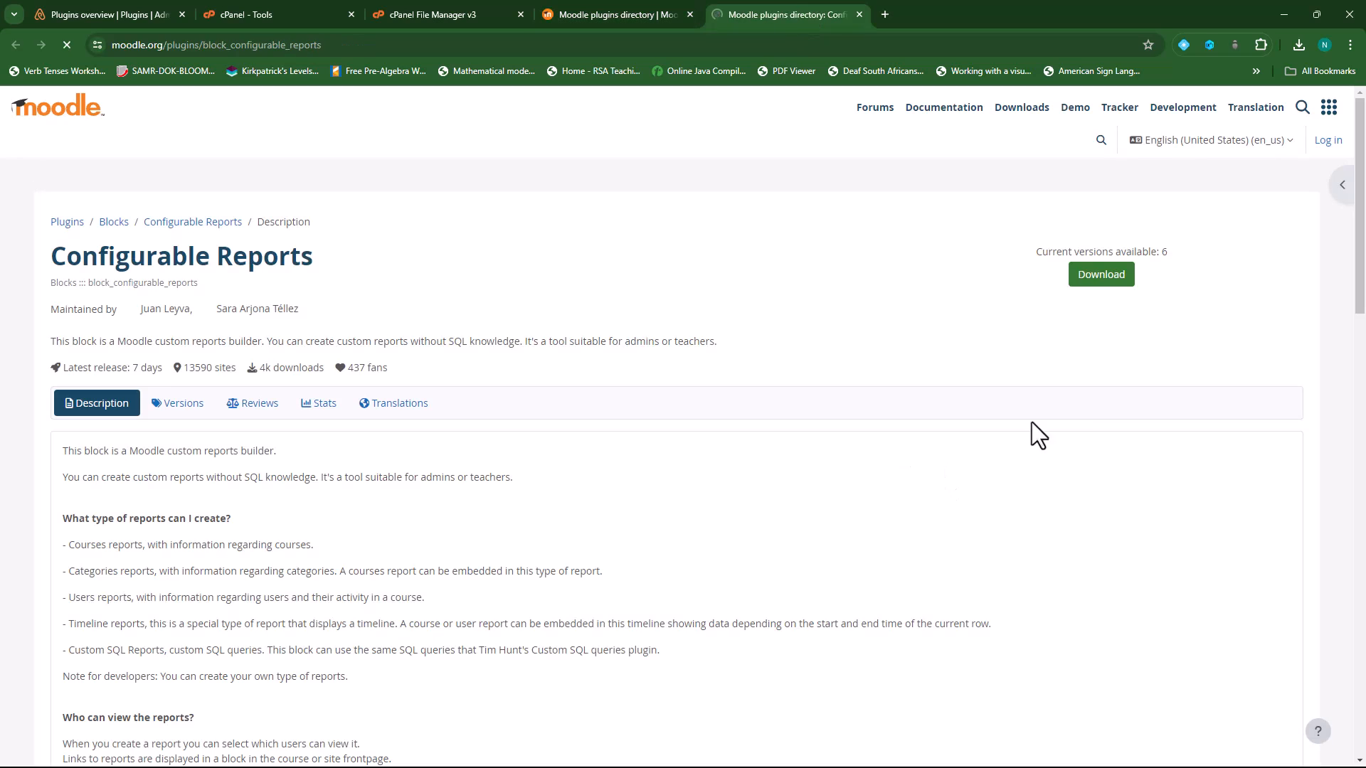
left_click(187, 401)
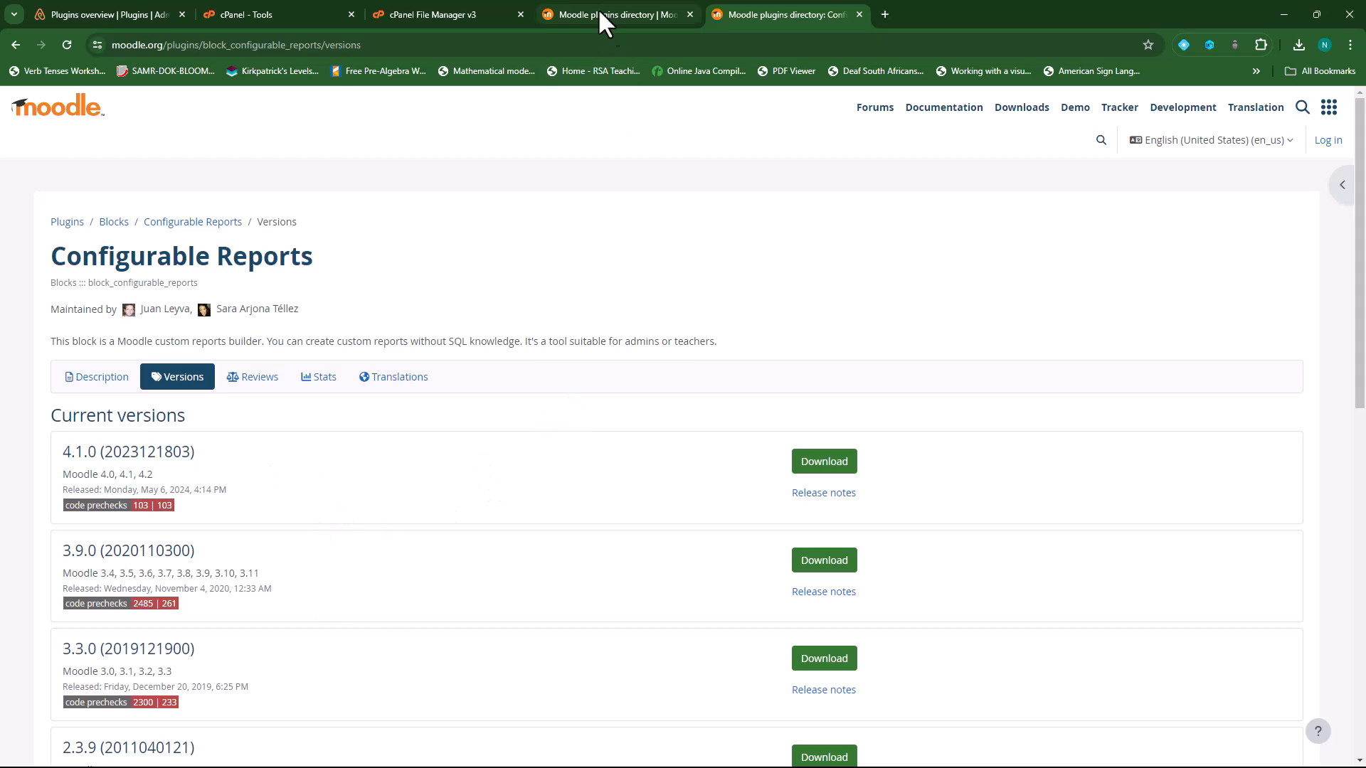
left_click(113, 12)
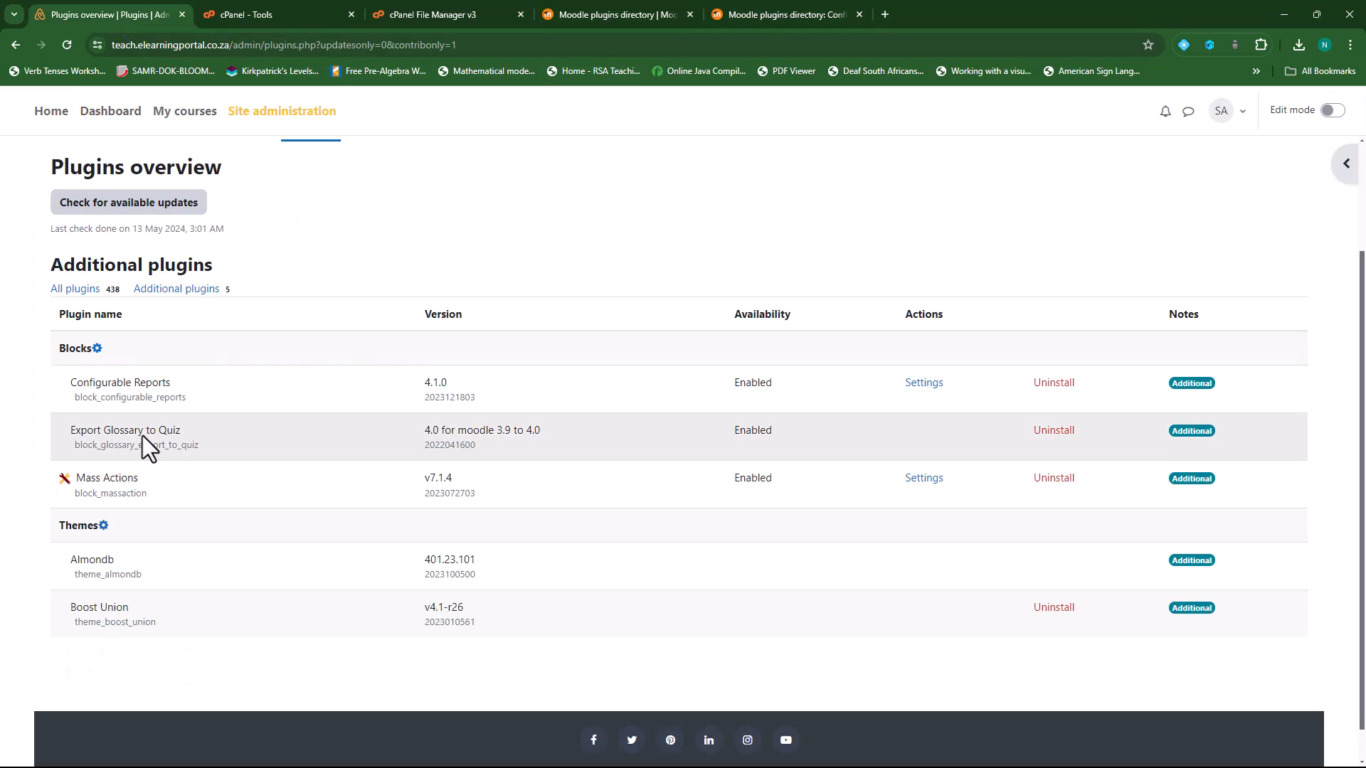
left_click(804, 13)
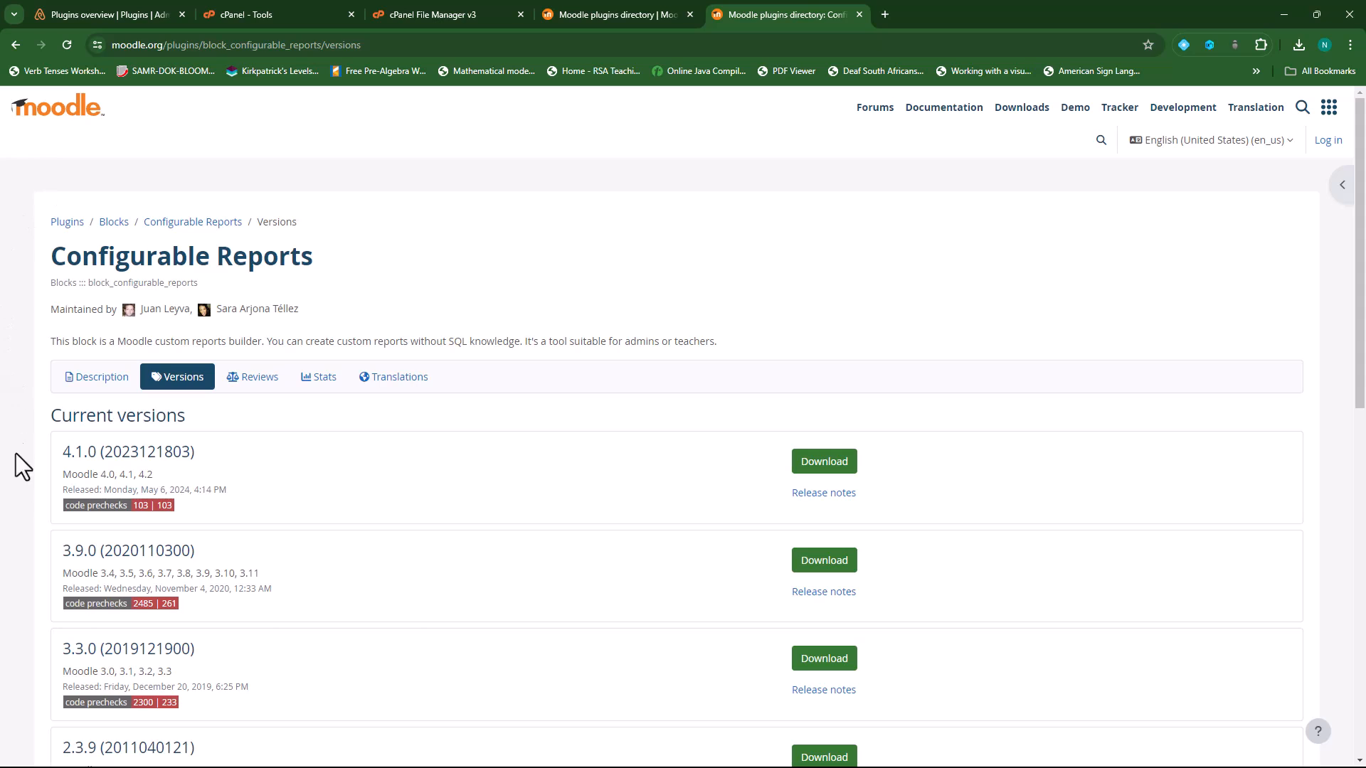
left_click(883, 16)
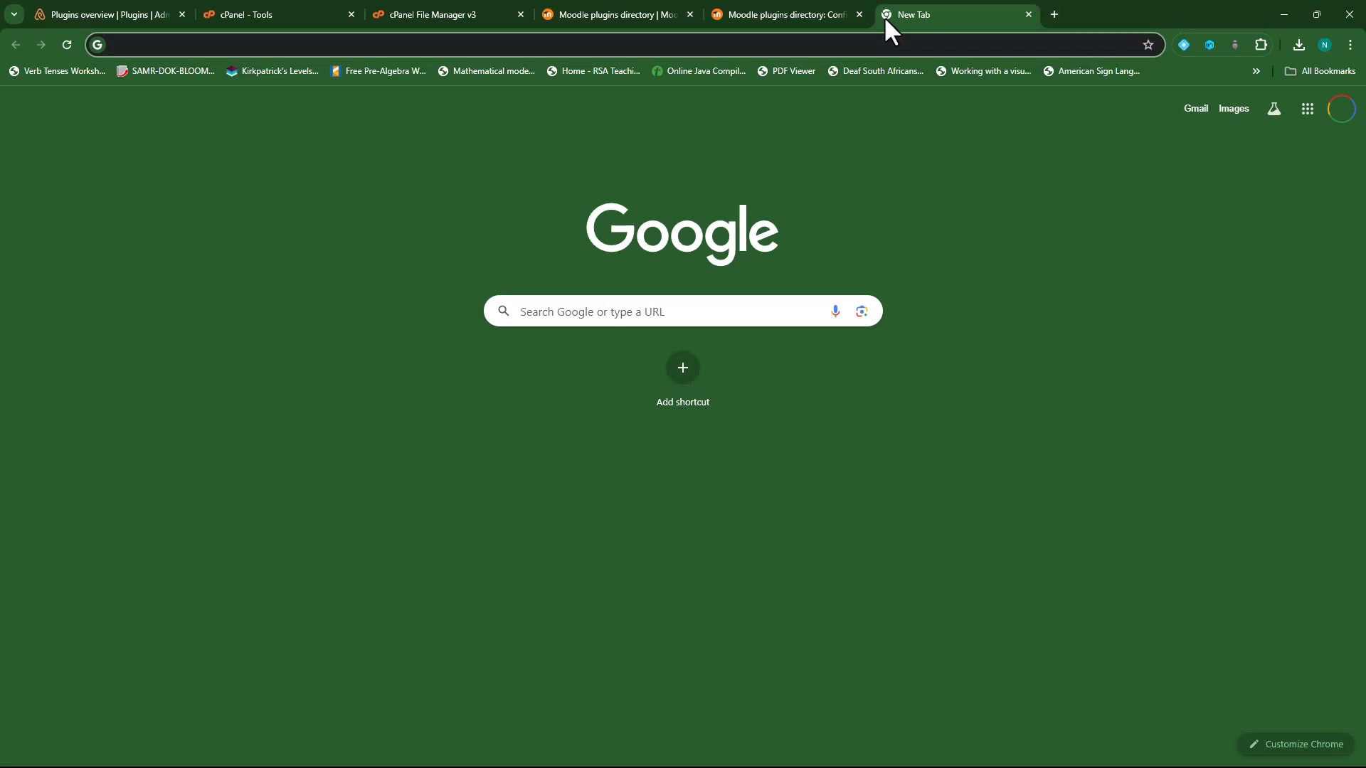
- Search GitHub for 'configurable report' repositories (172 found), then close that tab
type("git")
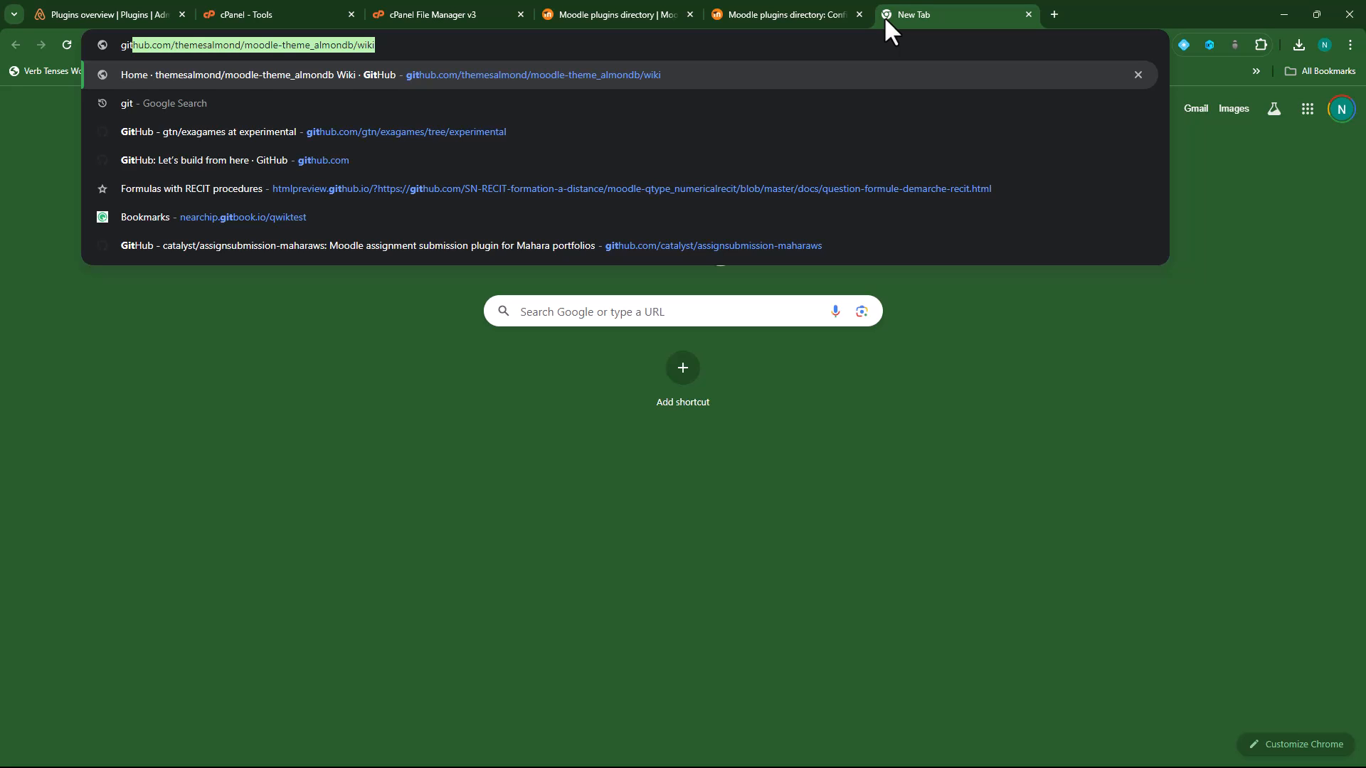
type("hub")
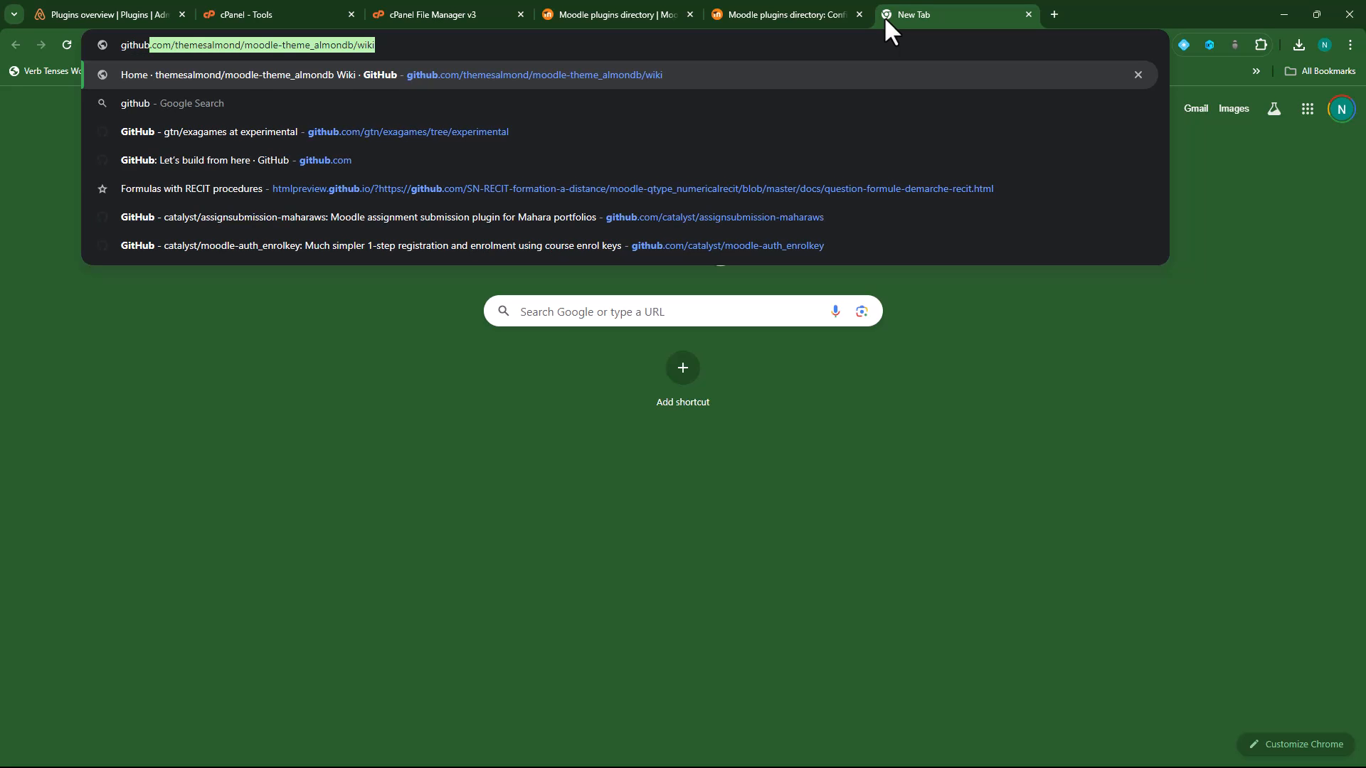
key("Delete")
key("Return")
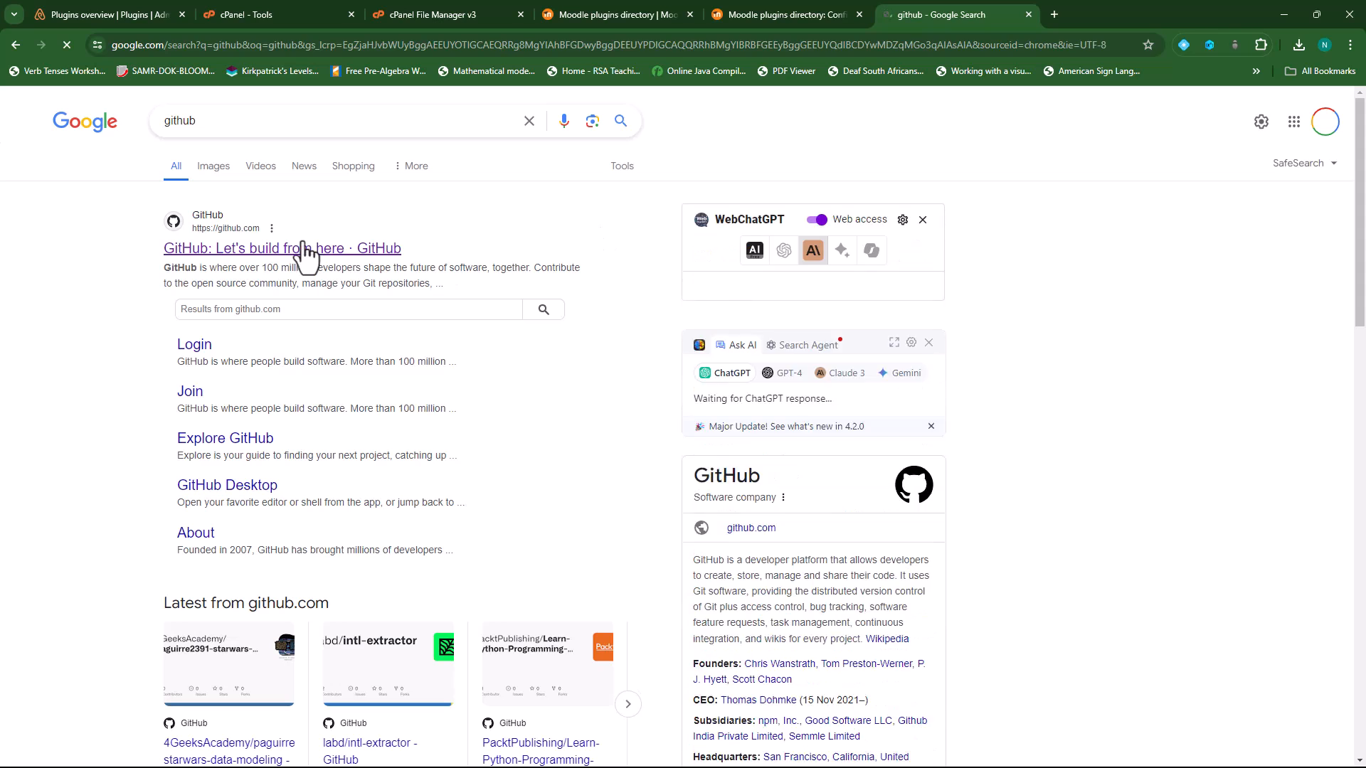
left_click(304, 249)
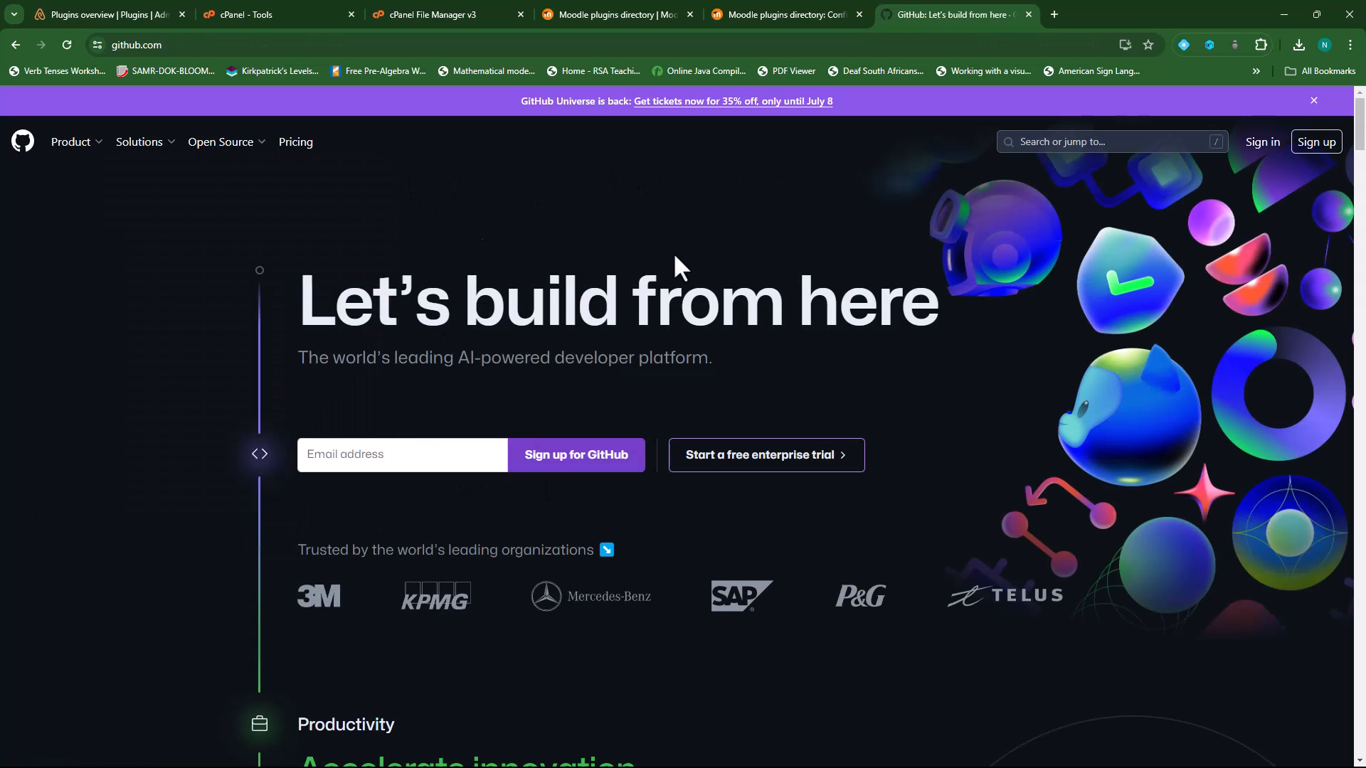
left_click(1095, 146)
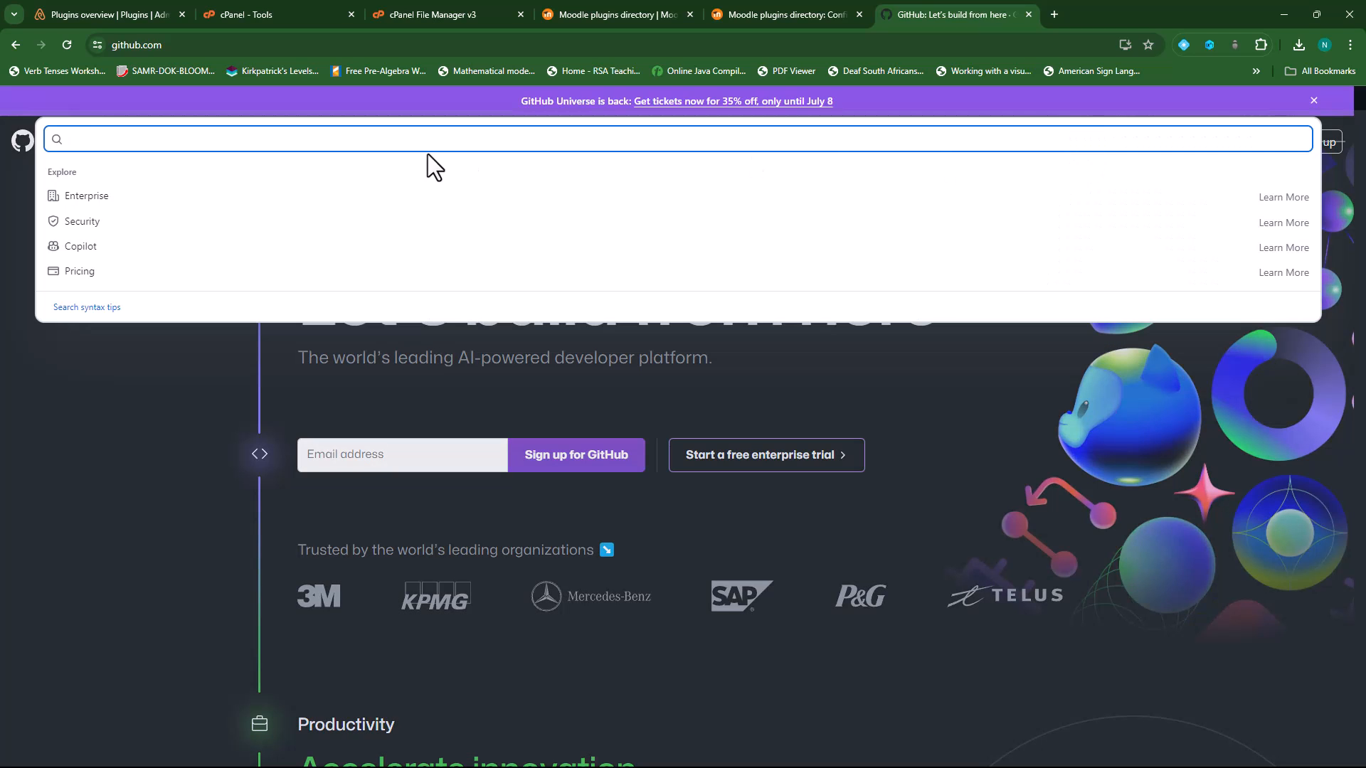
type("configurable reports")
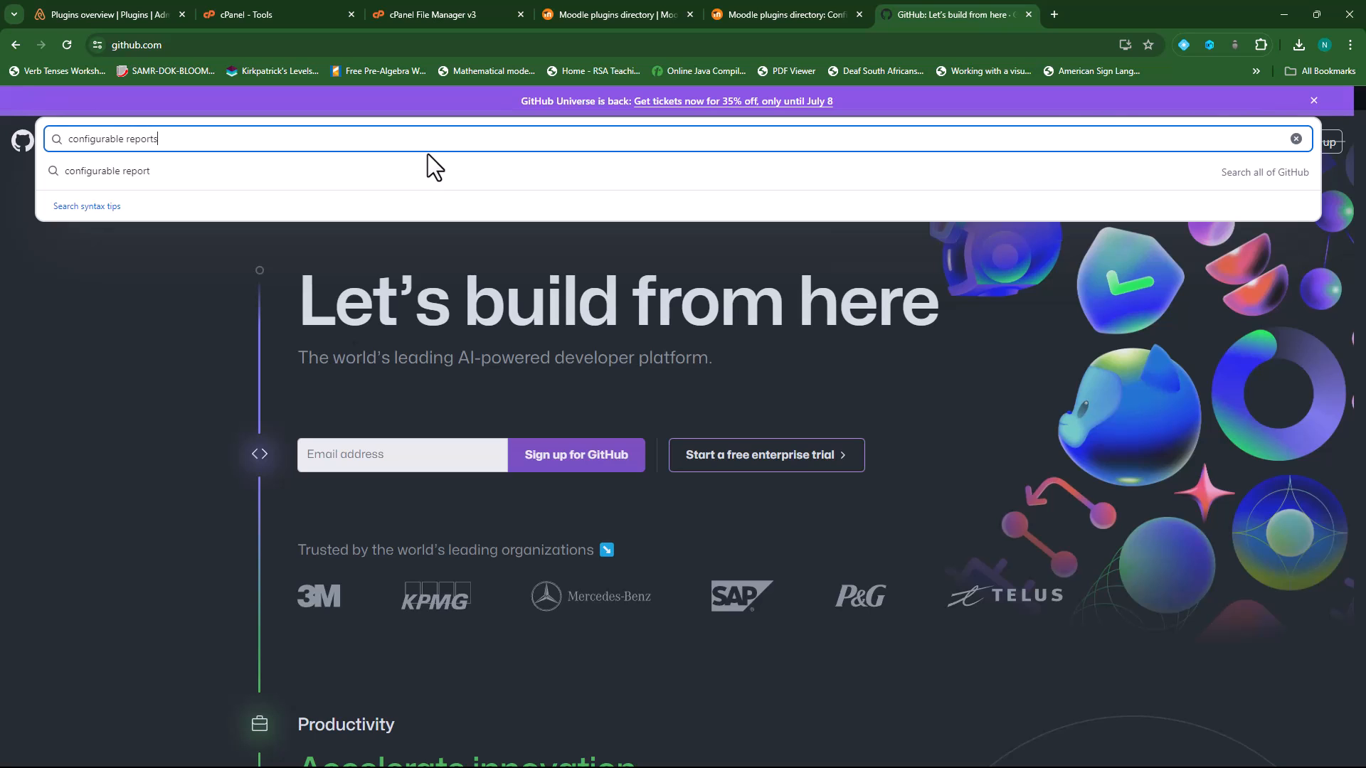
key("Return")
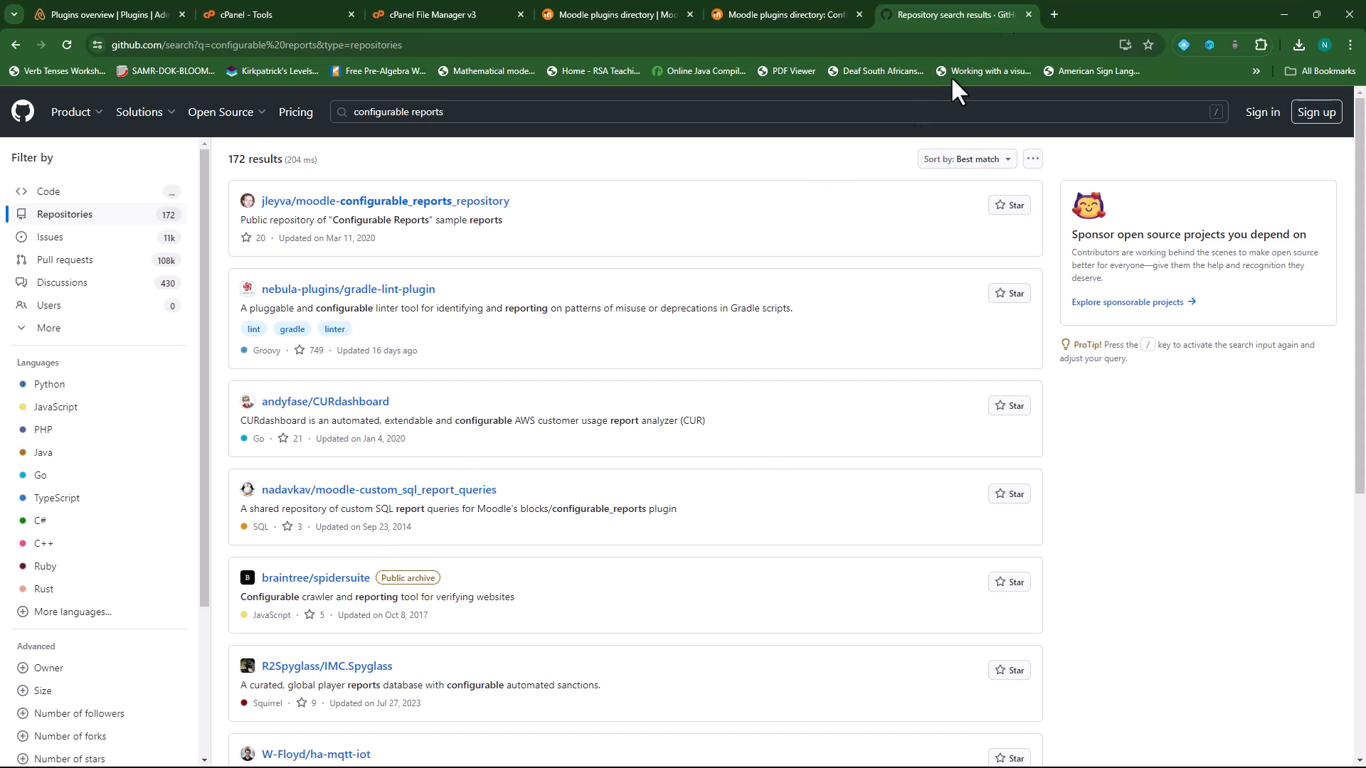
left_click(1029, 14)
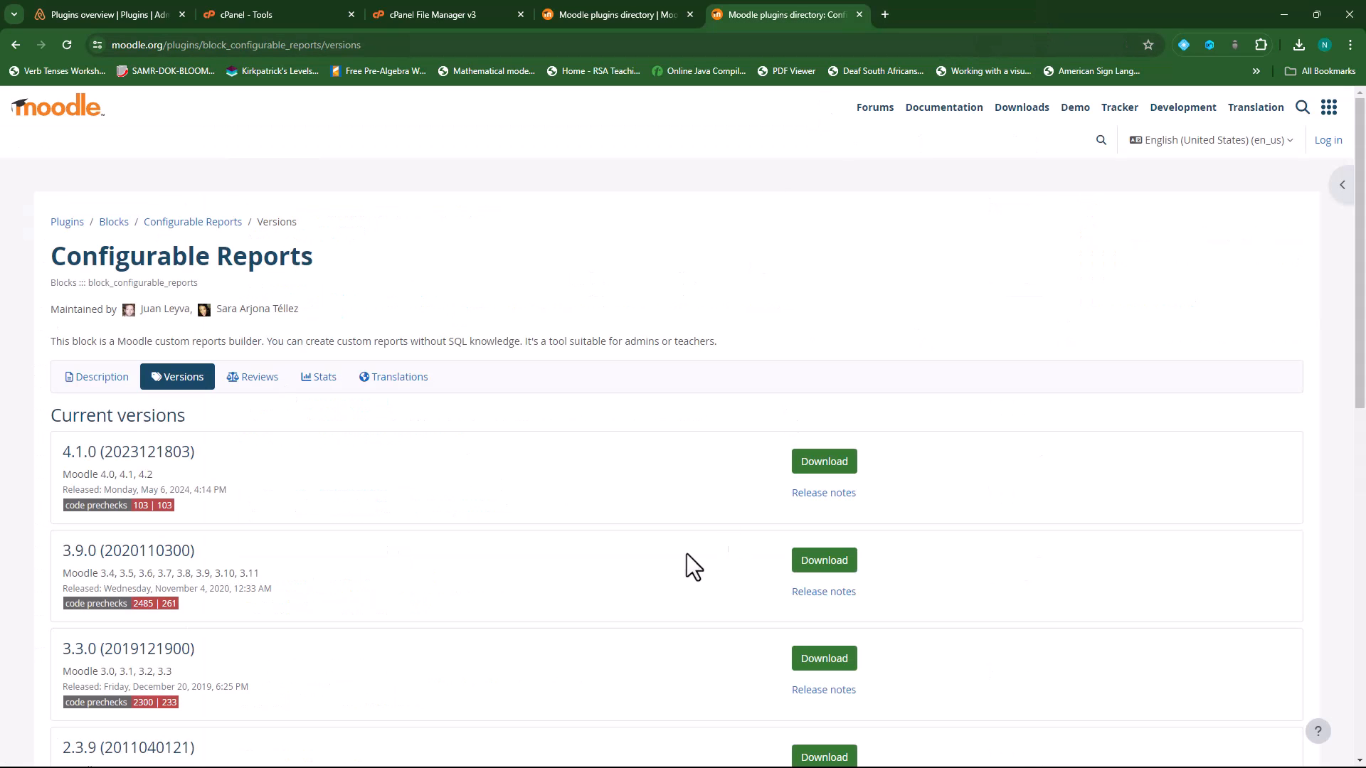
- Close the Configurable Reports page and search the plugins directory for 'export glossary'
left_click(117, 14)
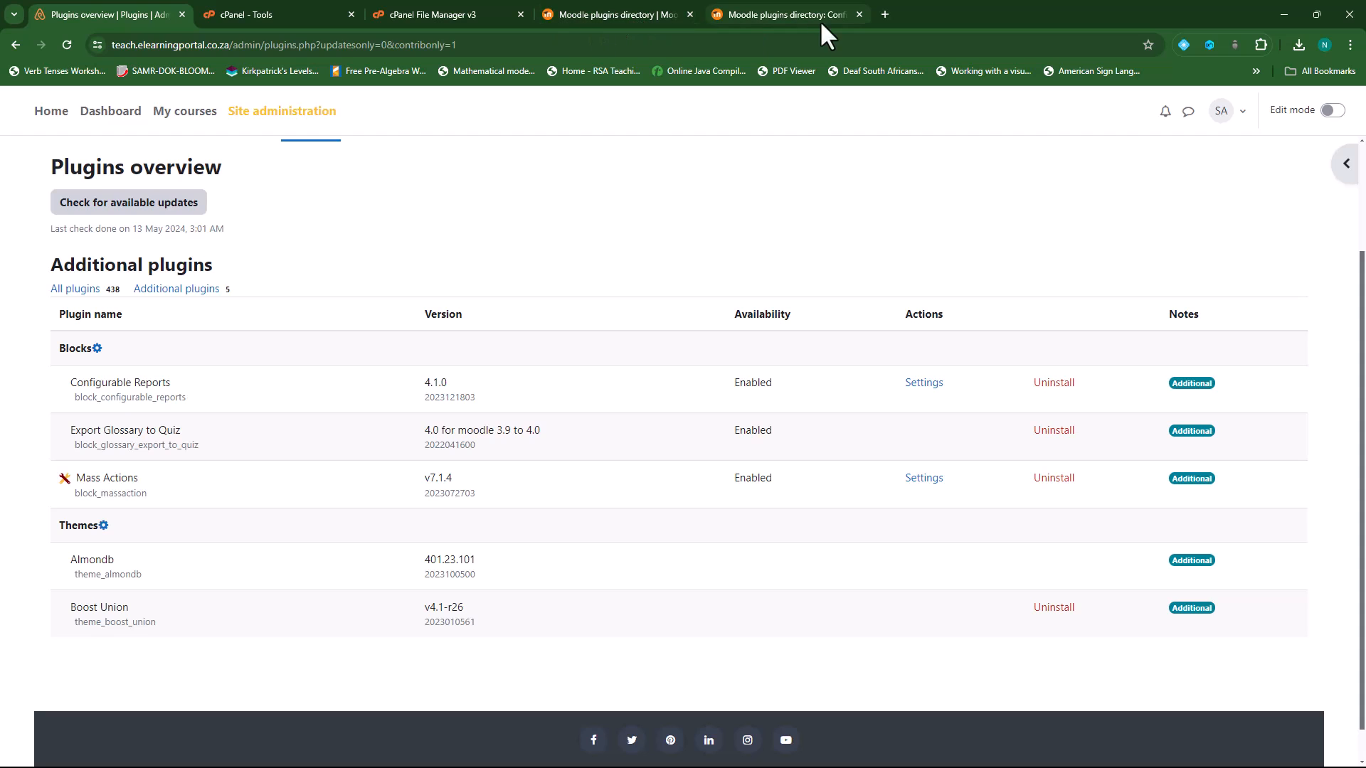
left_click(859, 14)
left_click(672, 14)
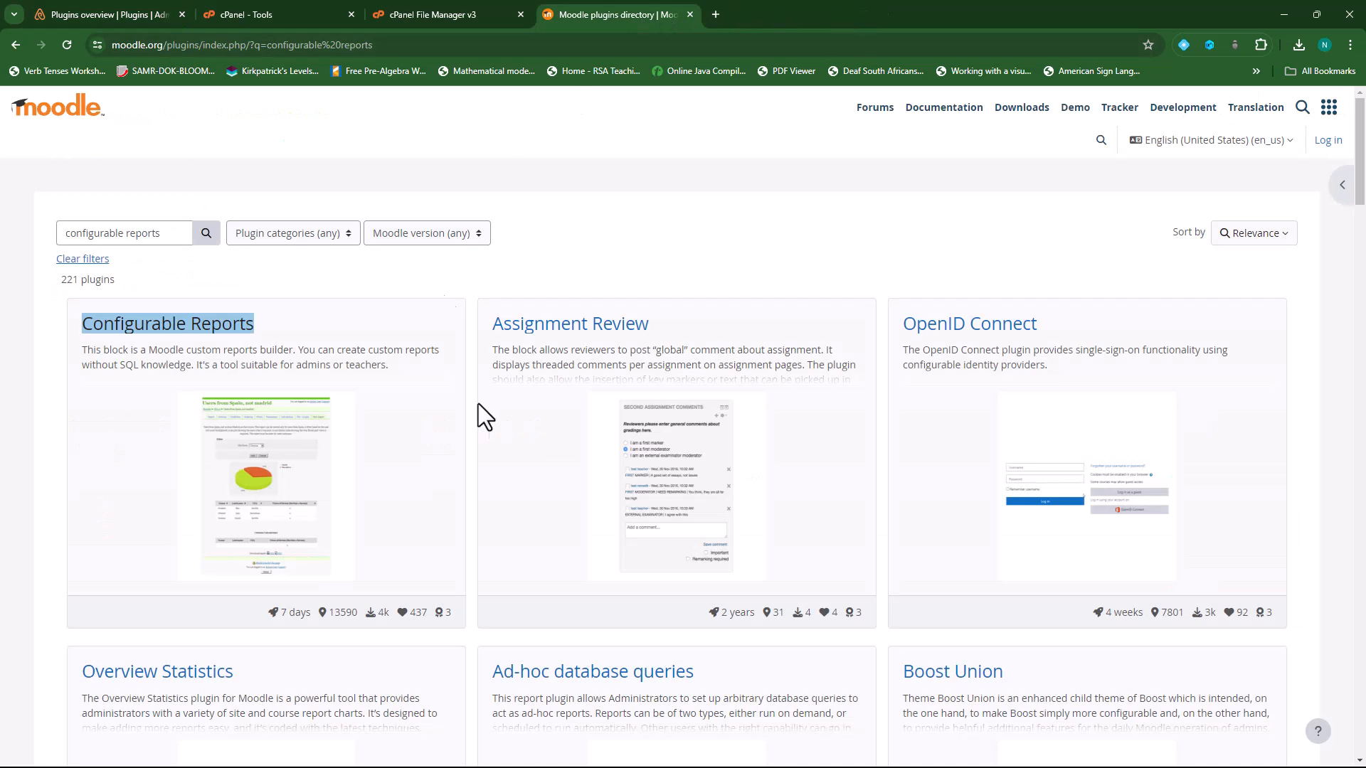
triple_click(71, 233)
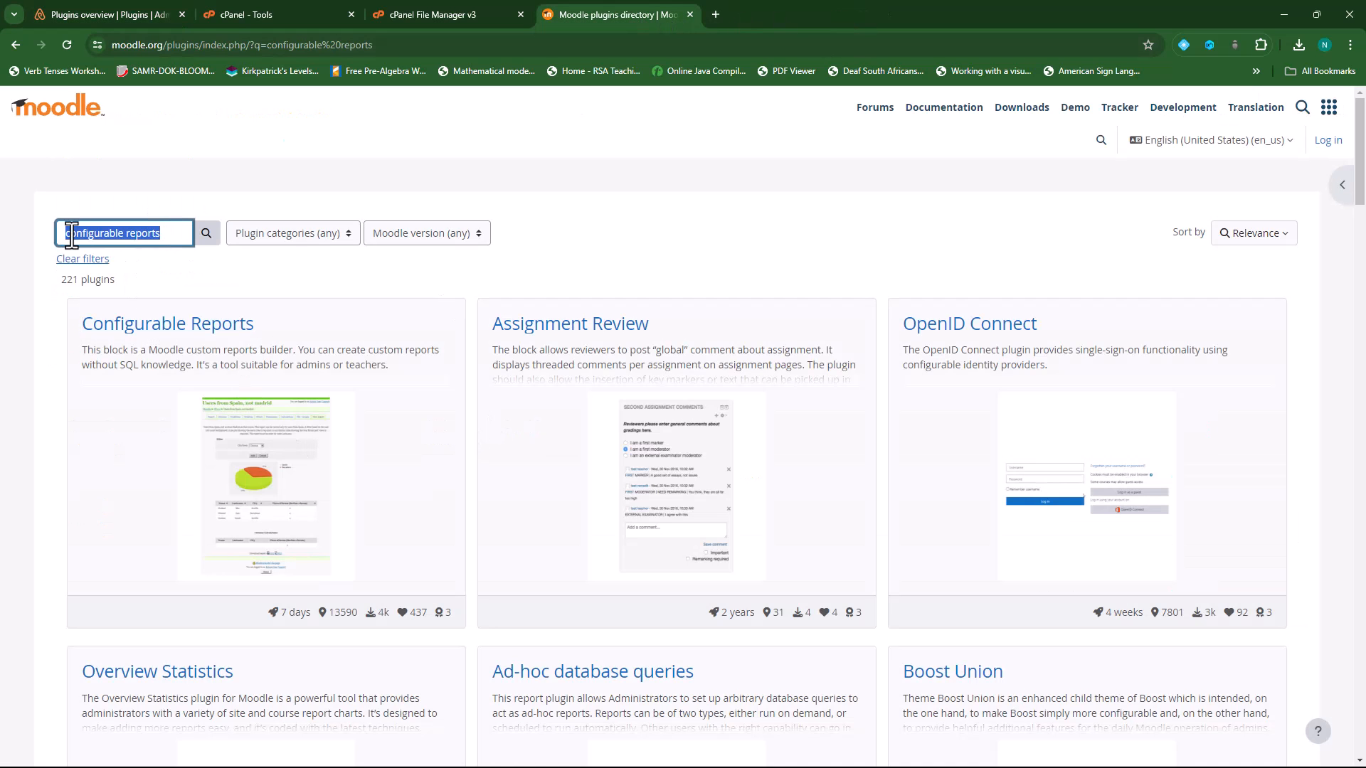
type("export glossary")
left_click(216, 239)
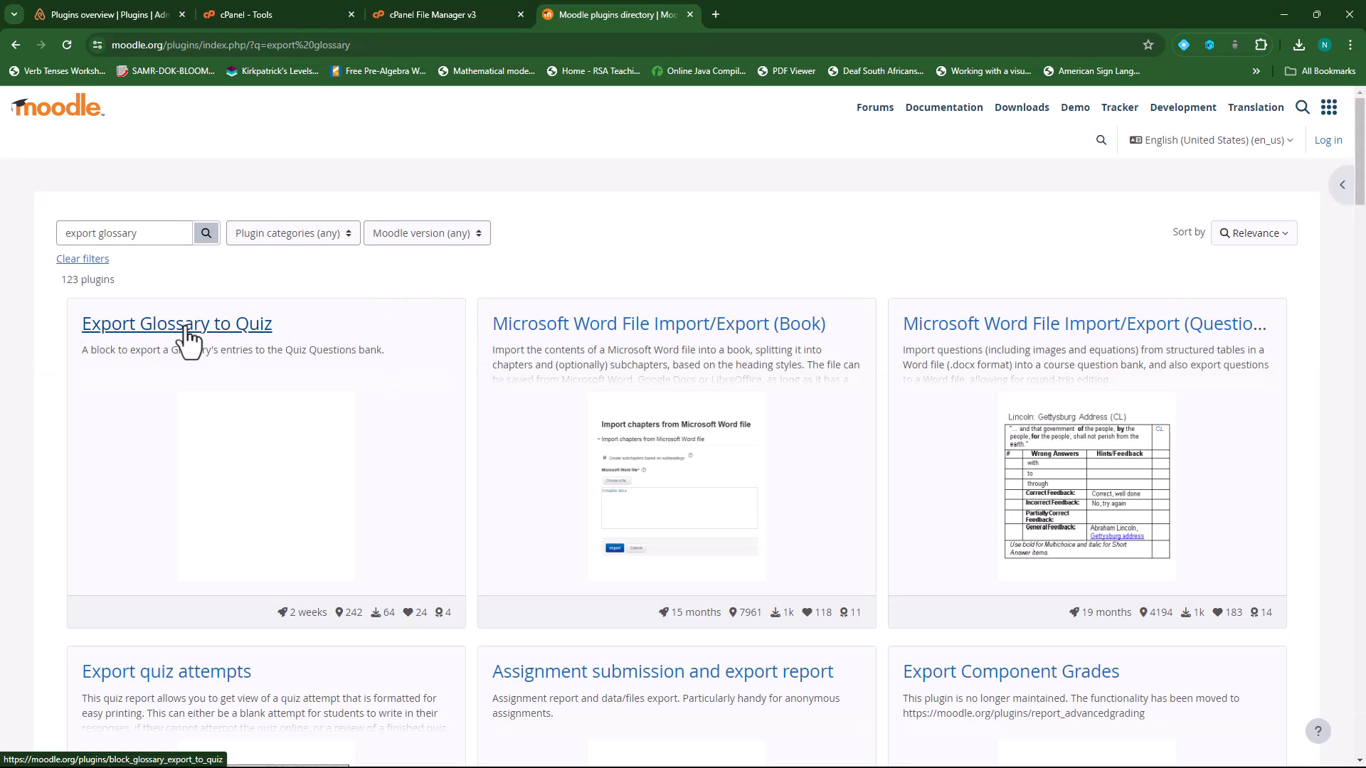
right_click(186, 327)
left_click(250, 340)
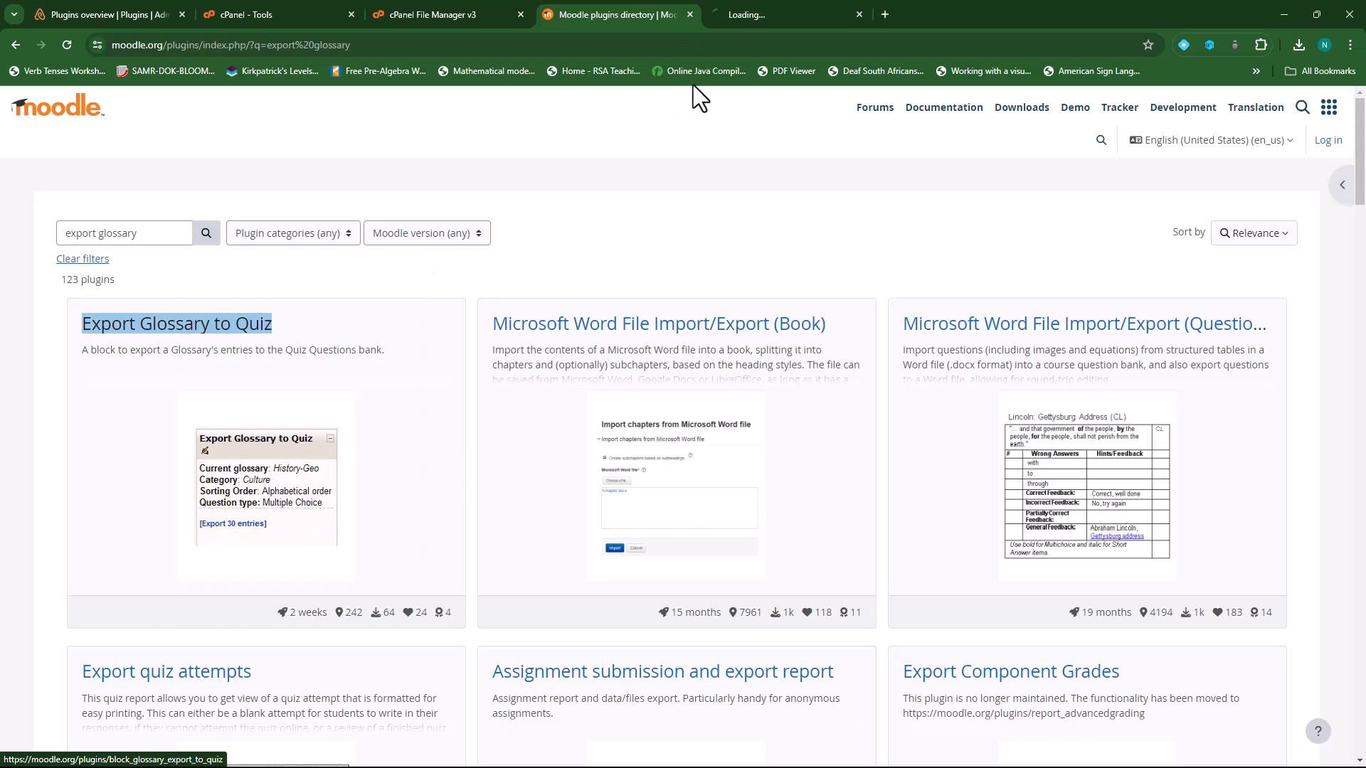
left_click(774, 11)
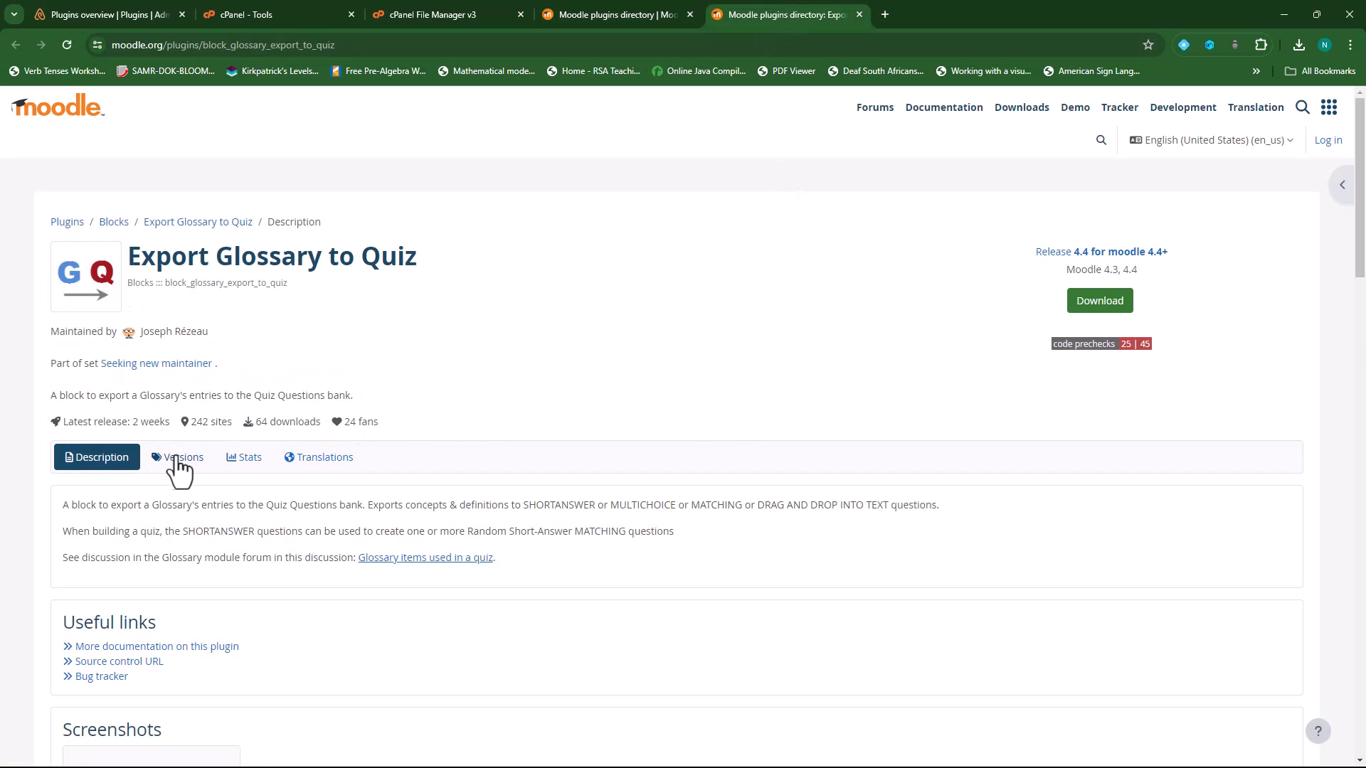
left_click(178, 459)
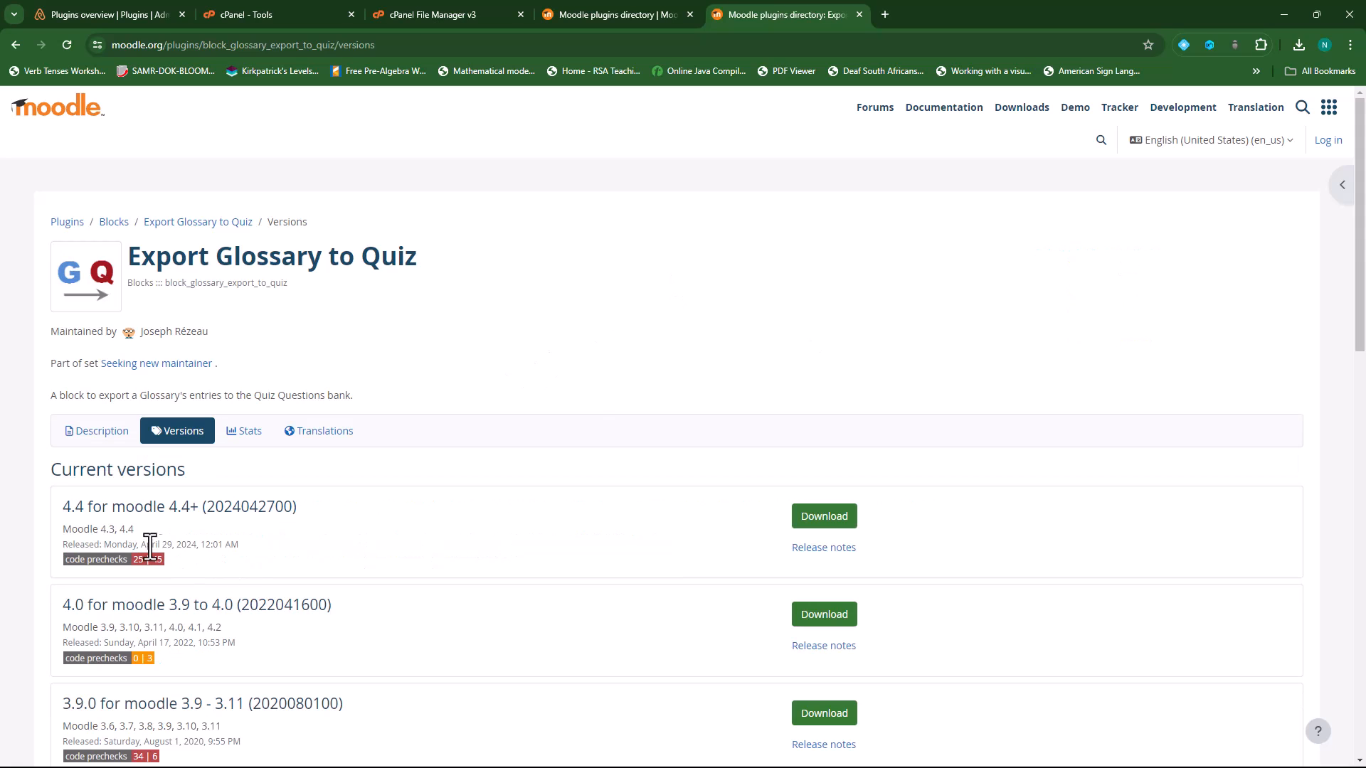
left_click(829, 525)
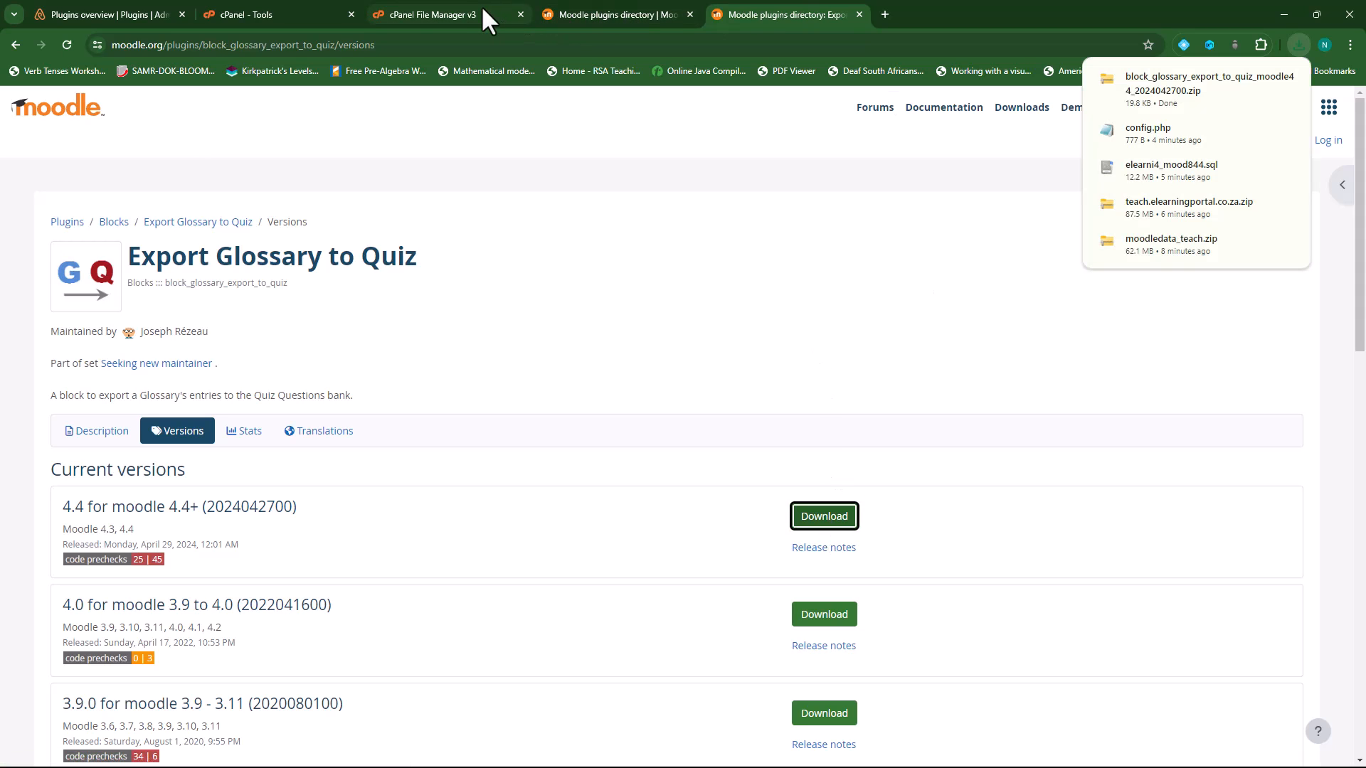
- Recheck the site's installed plugins and replace the directory query with 'emass a'
left_click(610, 14)
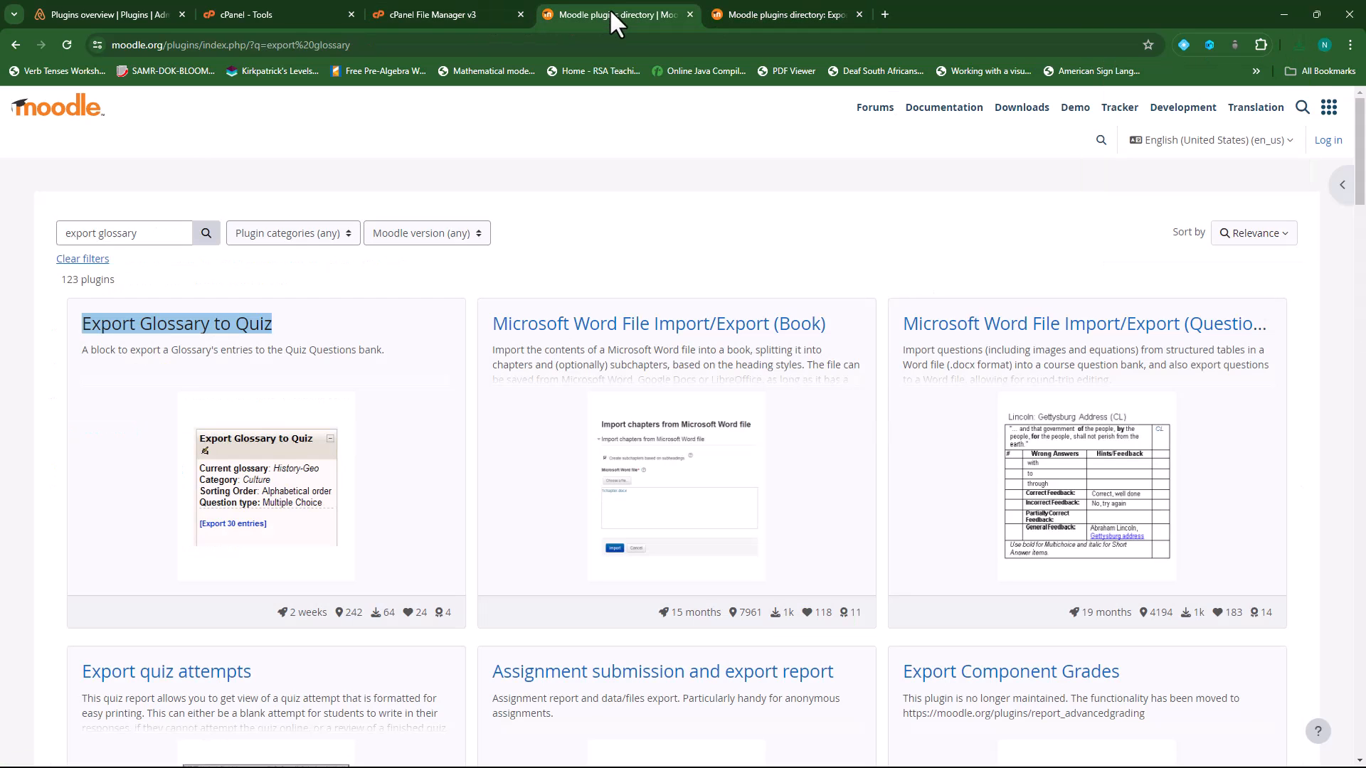
left_click(131, 15)
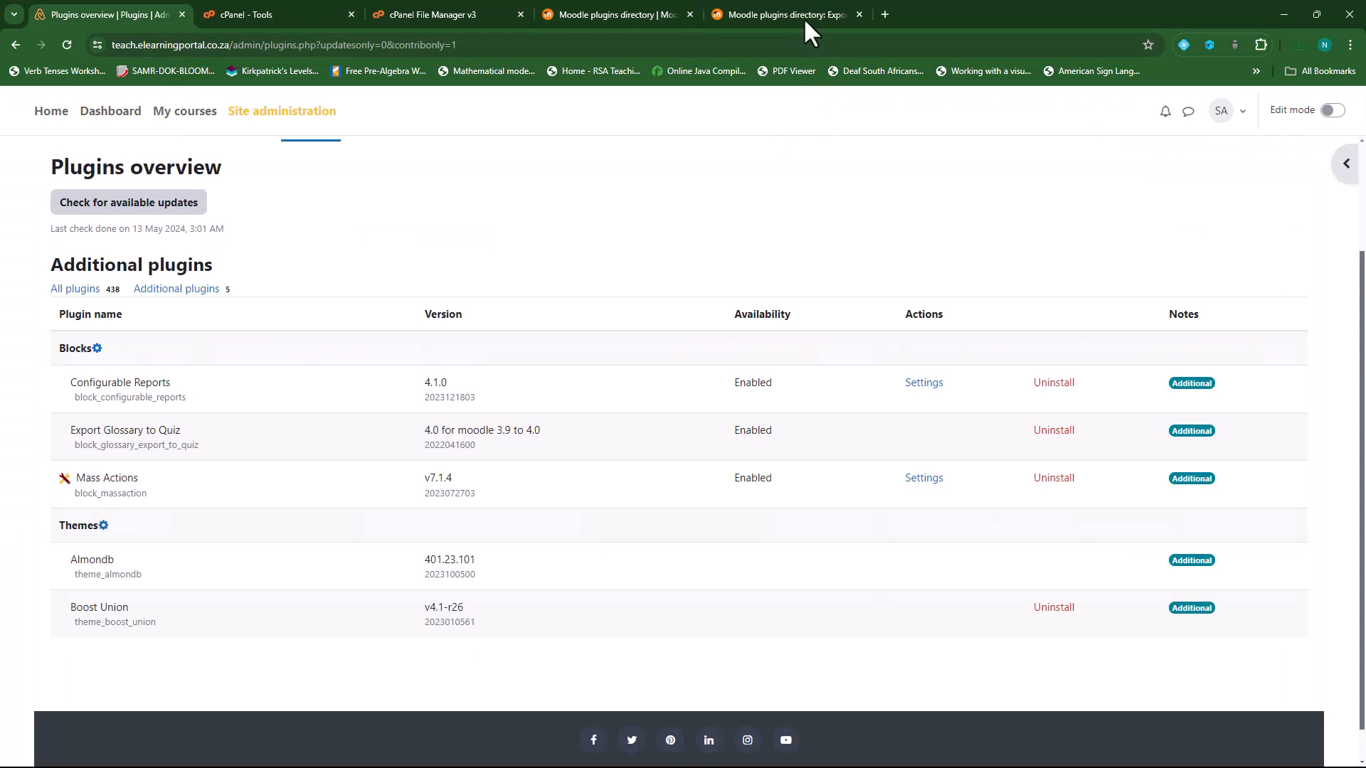
left_click(655, 13)
triple_click(75, 233)
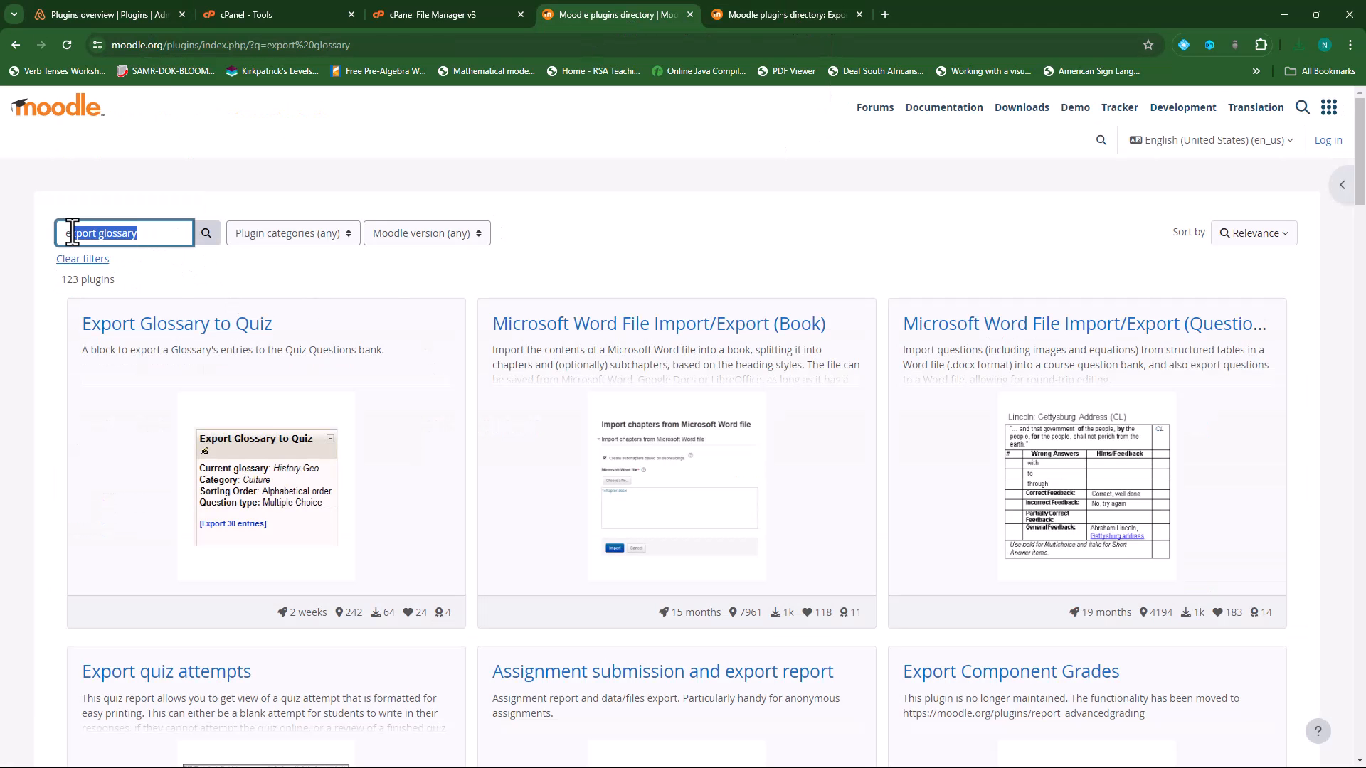
type("emass action")
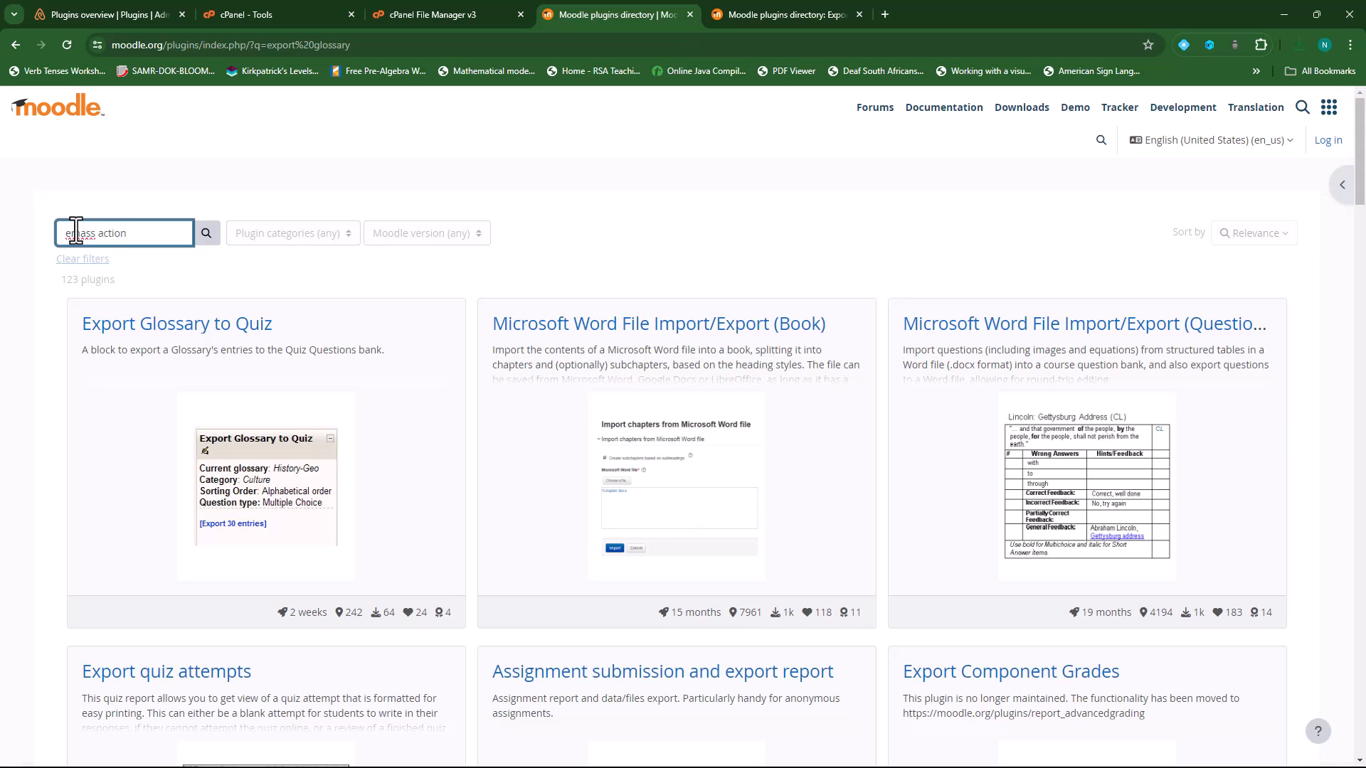
- Search 'mass action' and download the Mass Actions block v7.3.1 zip for Moodle 4.4
key("Return")
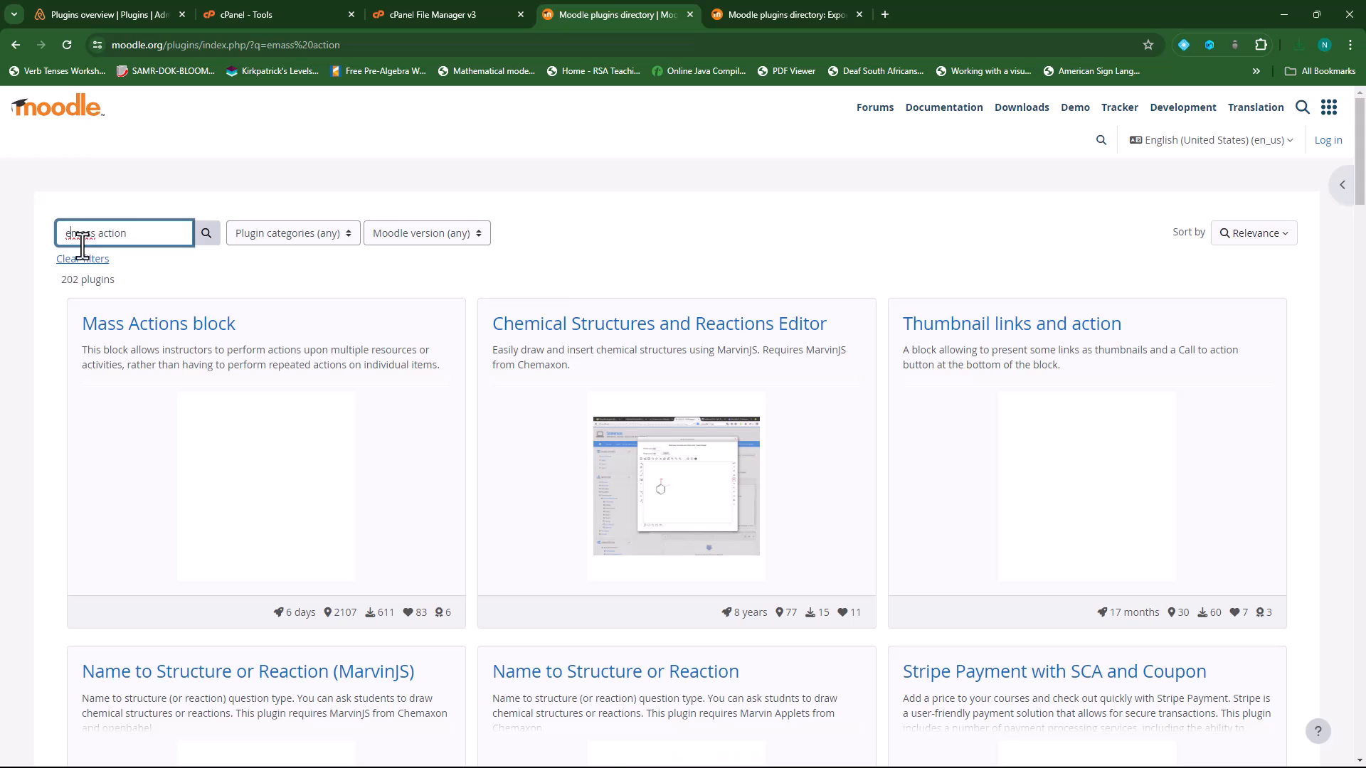
key("BackSpace")
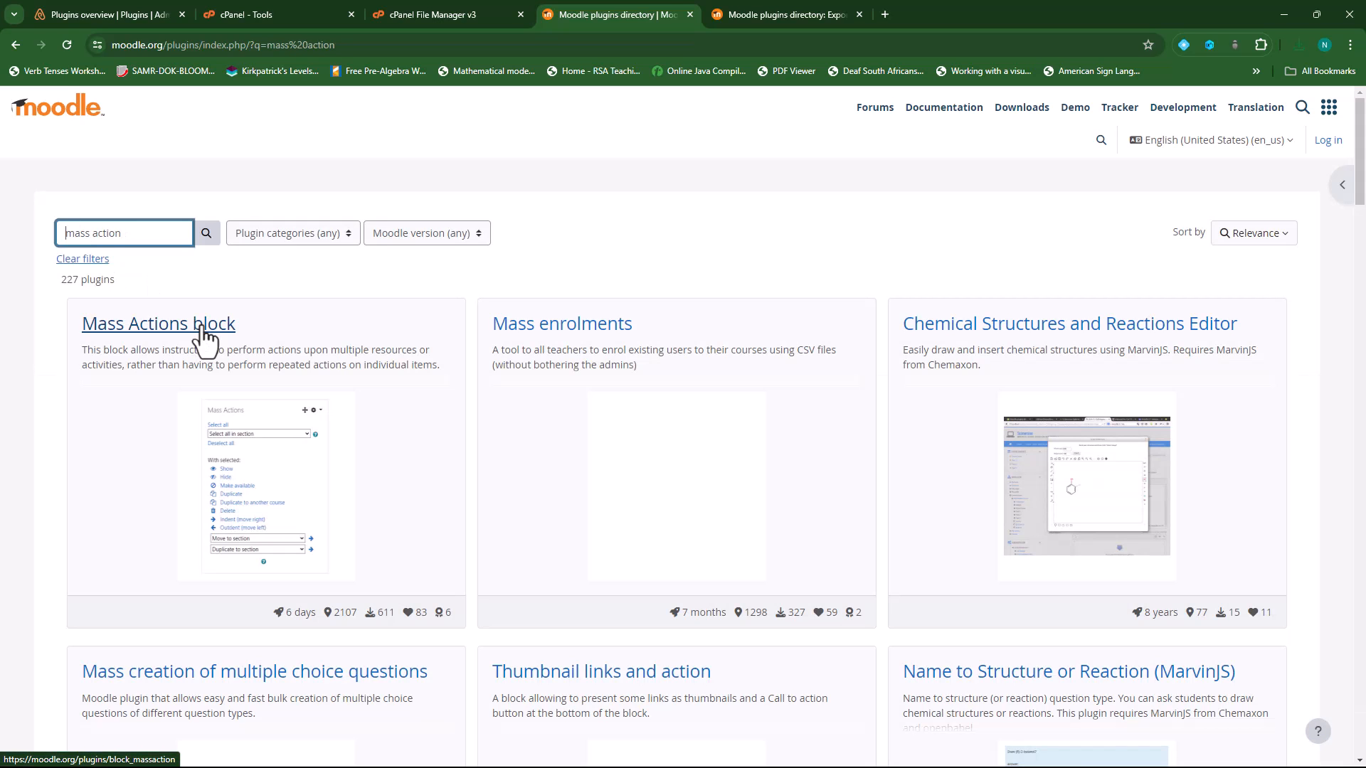
right_click(208, 328)
left_click(266, 342)
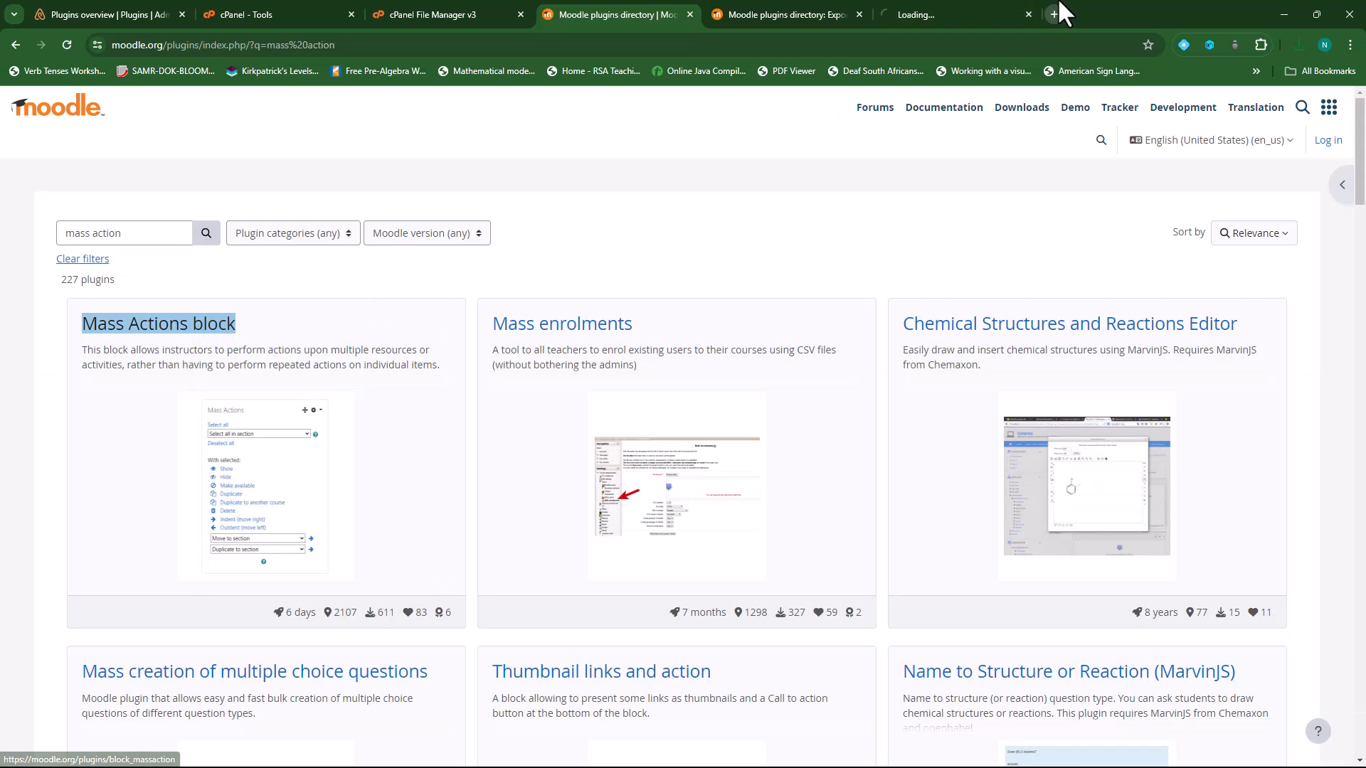
left_click(961, 14)
left_click(203, 433)
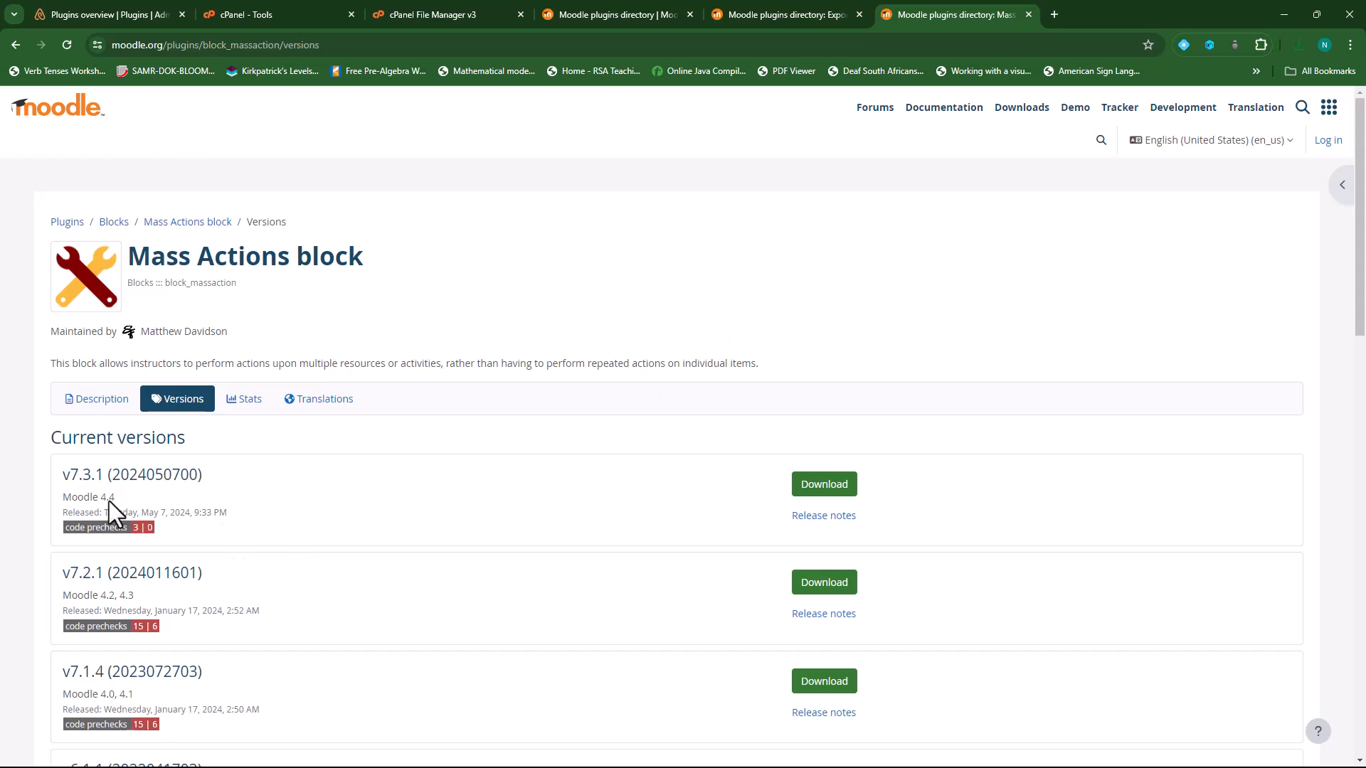
left_click(825, 487)
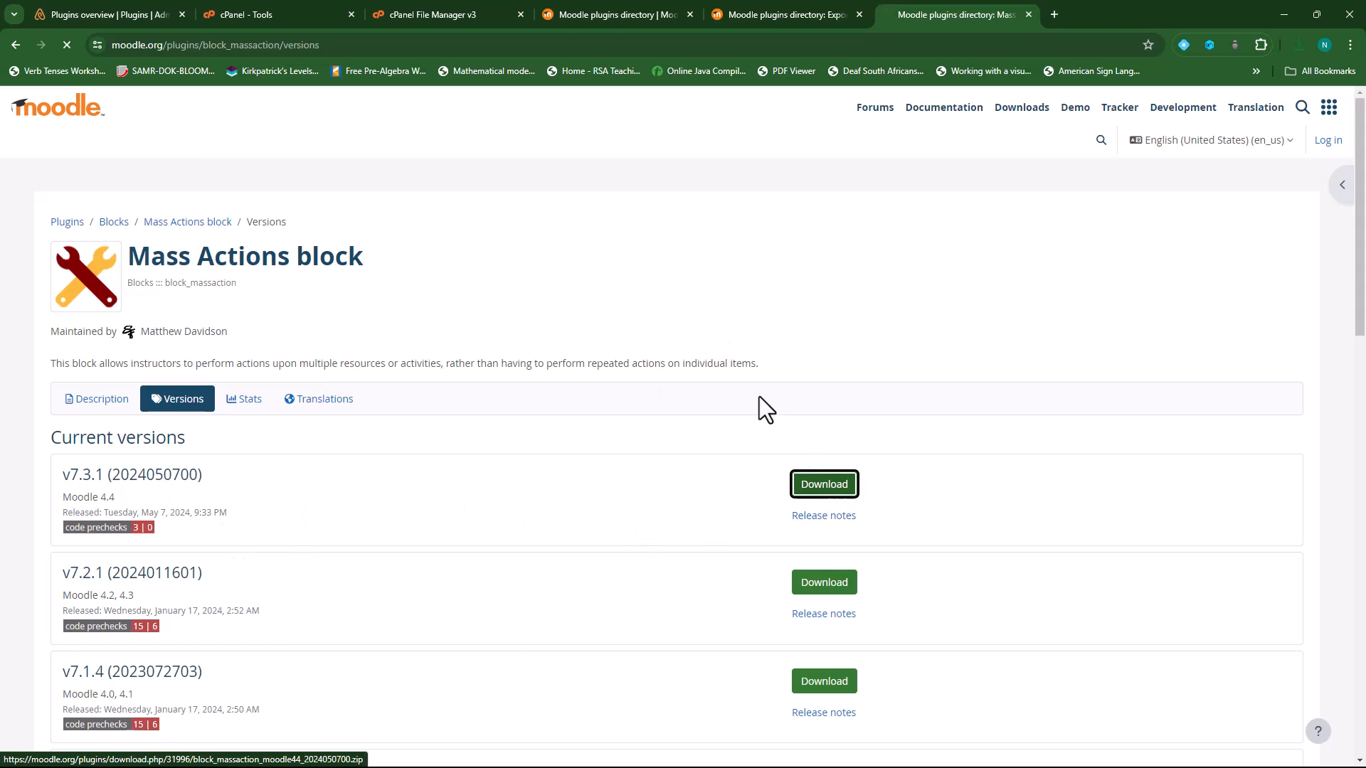
left_click(115, 14)
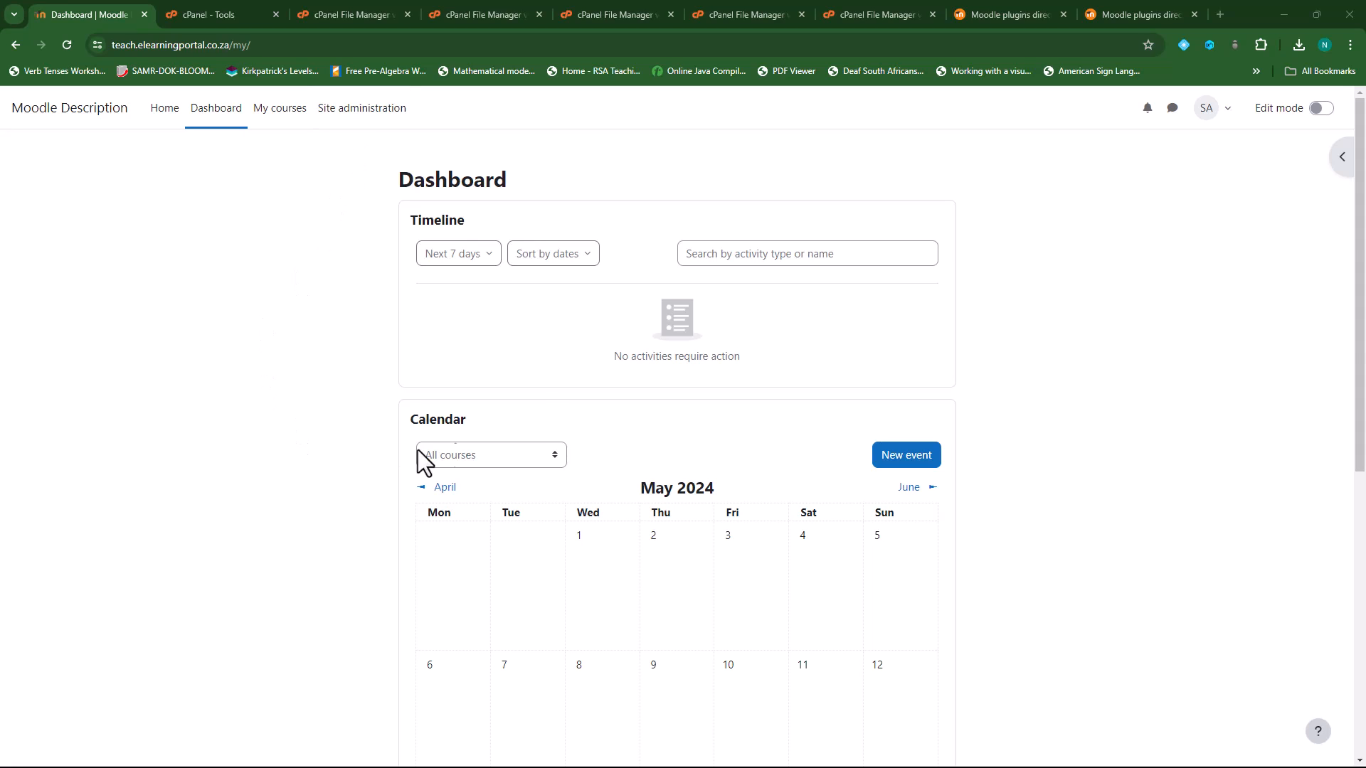
- Turn Moodle's maintenance mode on under Server > Maintenance mode and save
left_click(367, 118)
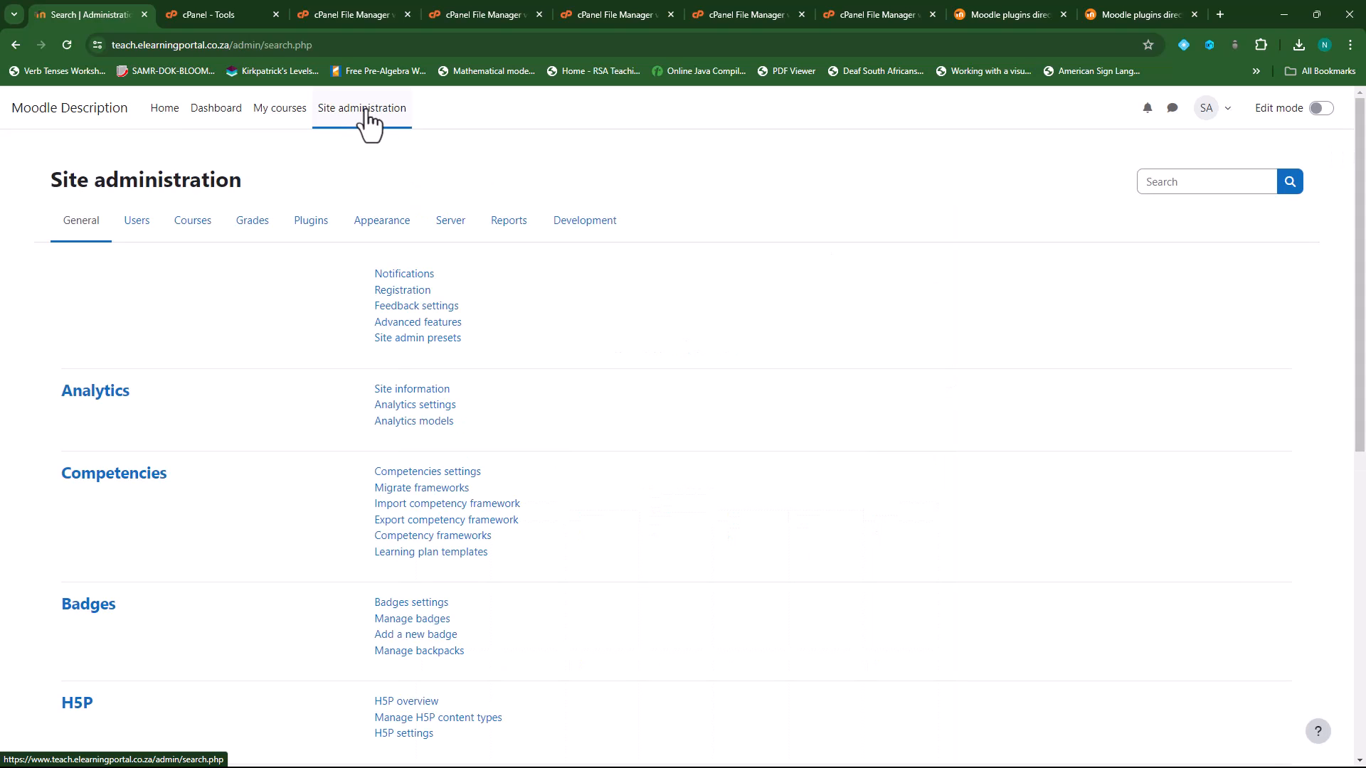
left_click(452, 225)
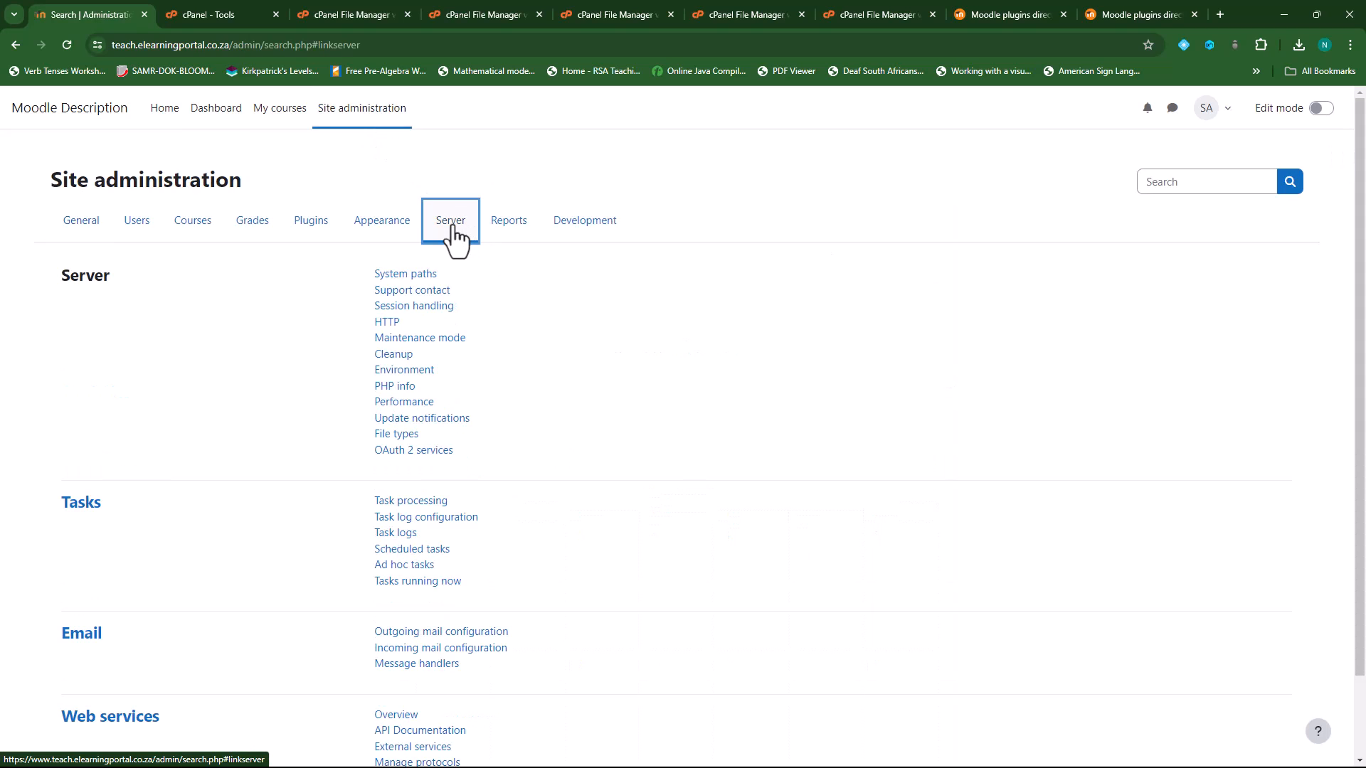
left_click(425, 340)
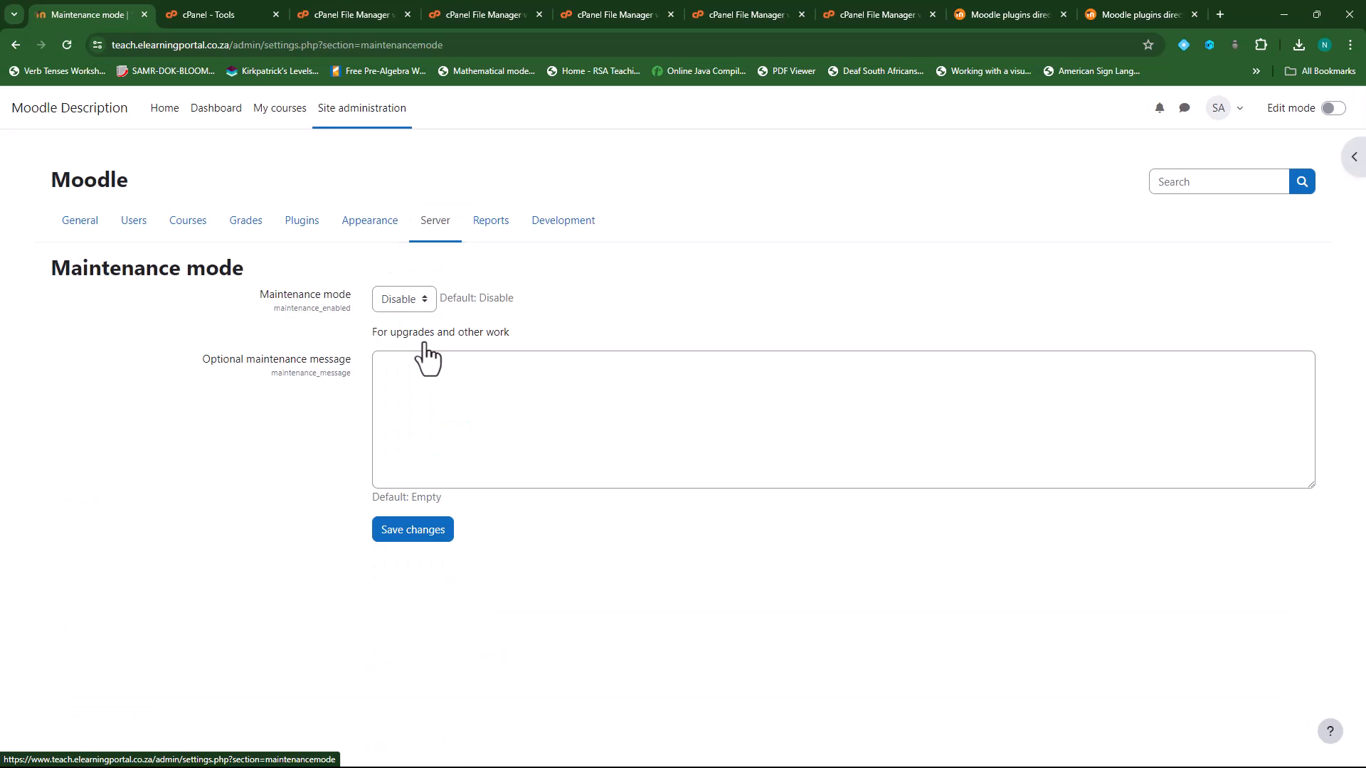
left_click(426, 298)
left_click(411, 332)
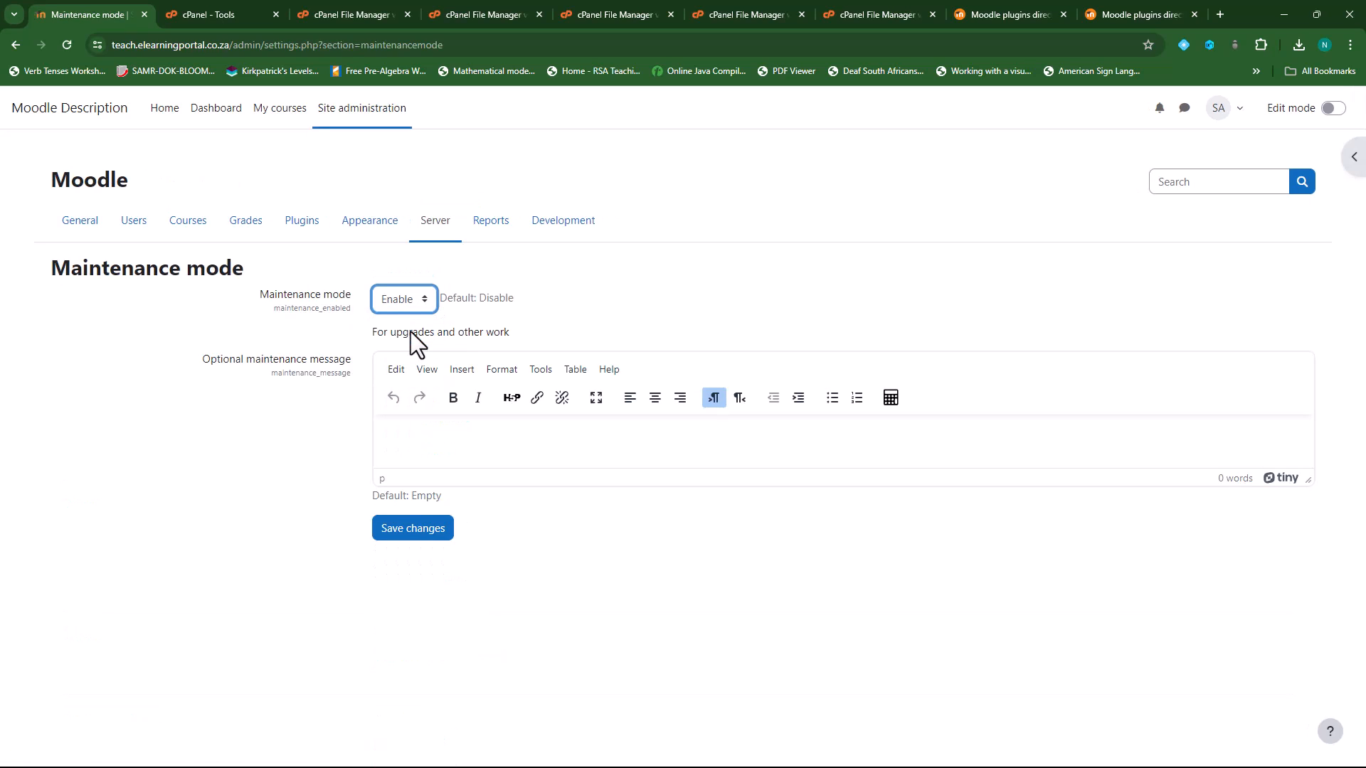
left_click(410, 533)
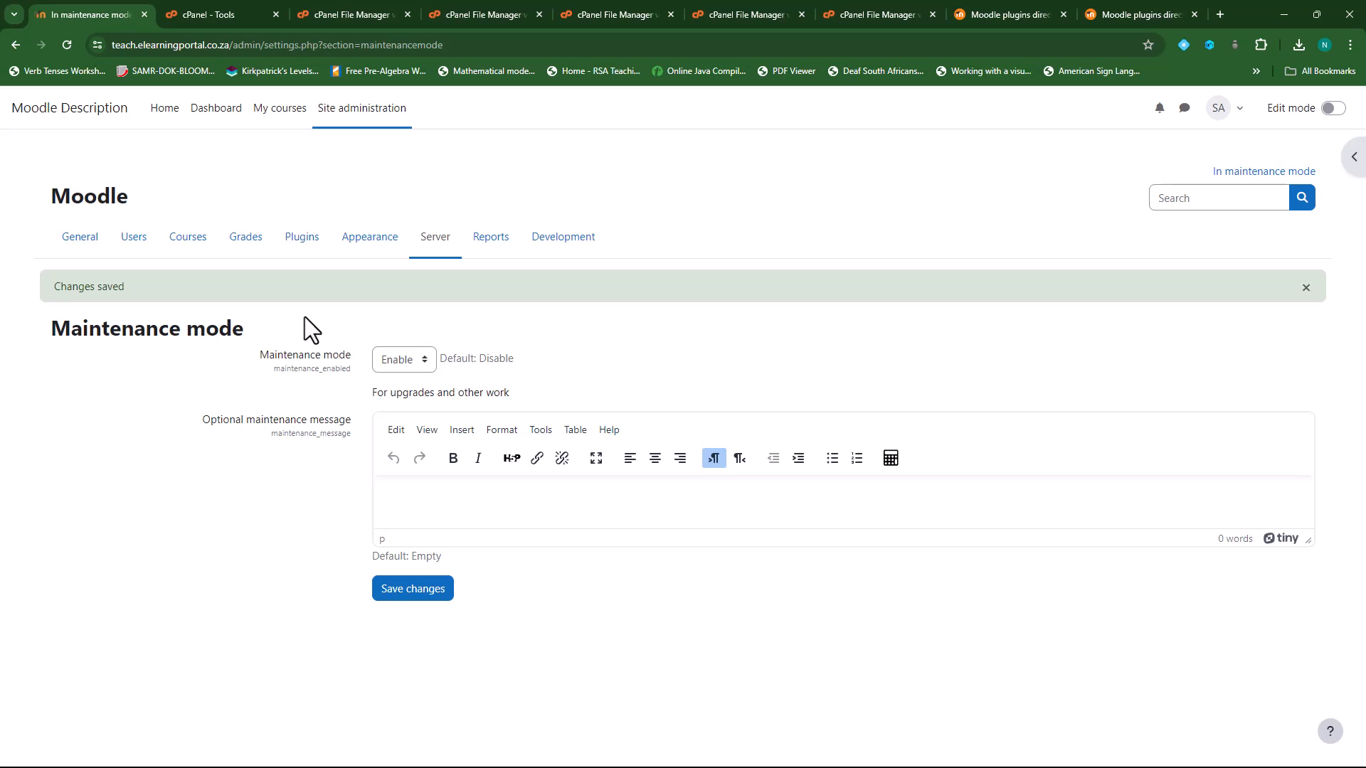
- Log out and highlight the site's 'undergoing maintenance' notice
left_click(1235, 112)
left_click(1099, 314)
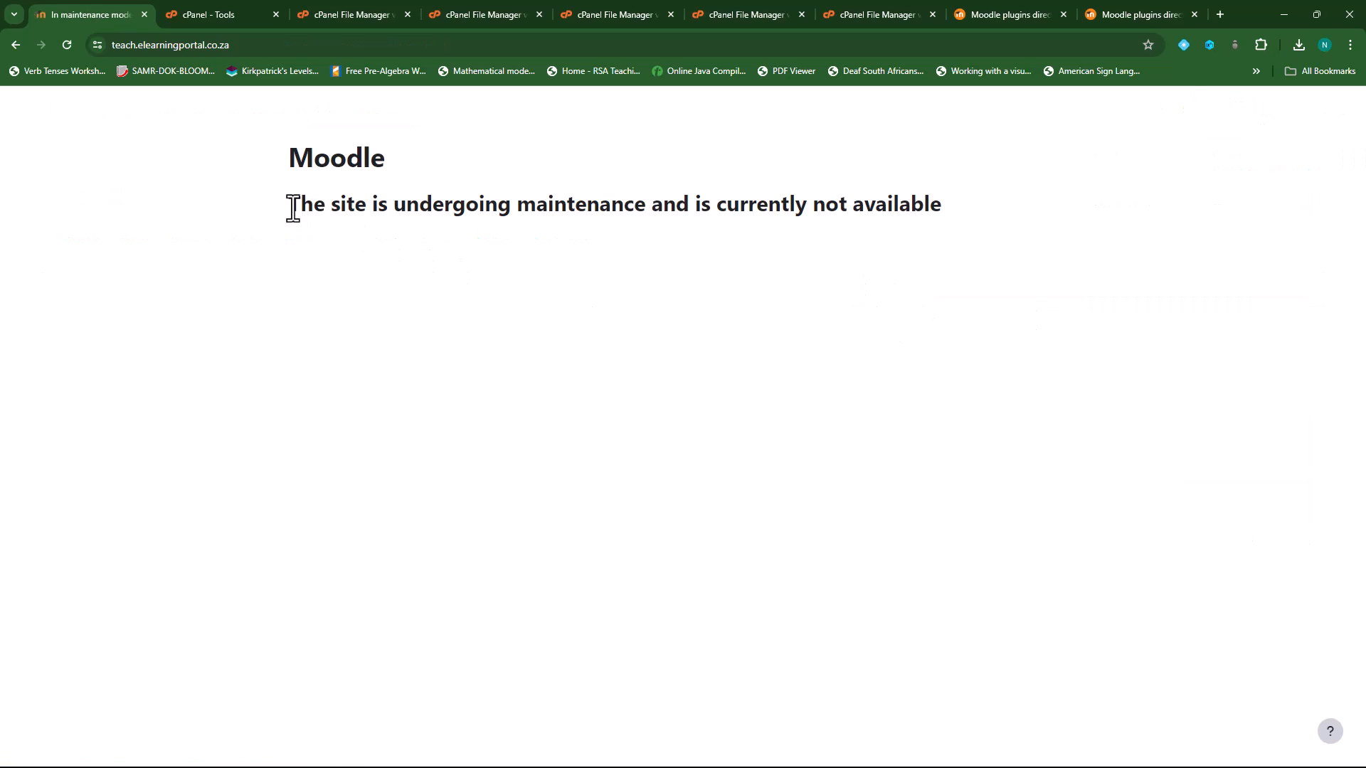
left_click_drag(288, 206, 966, 220)
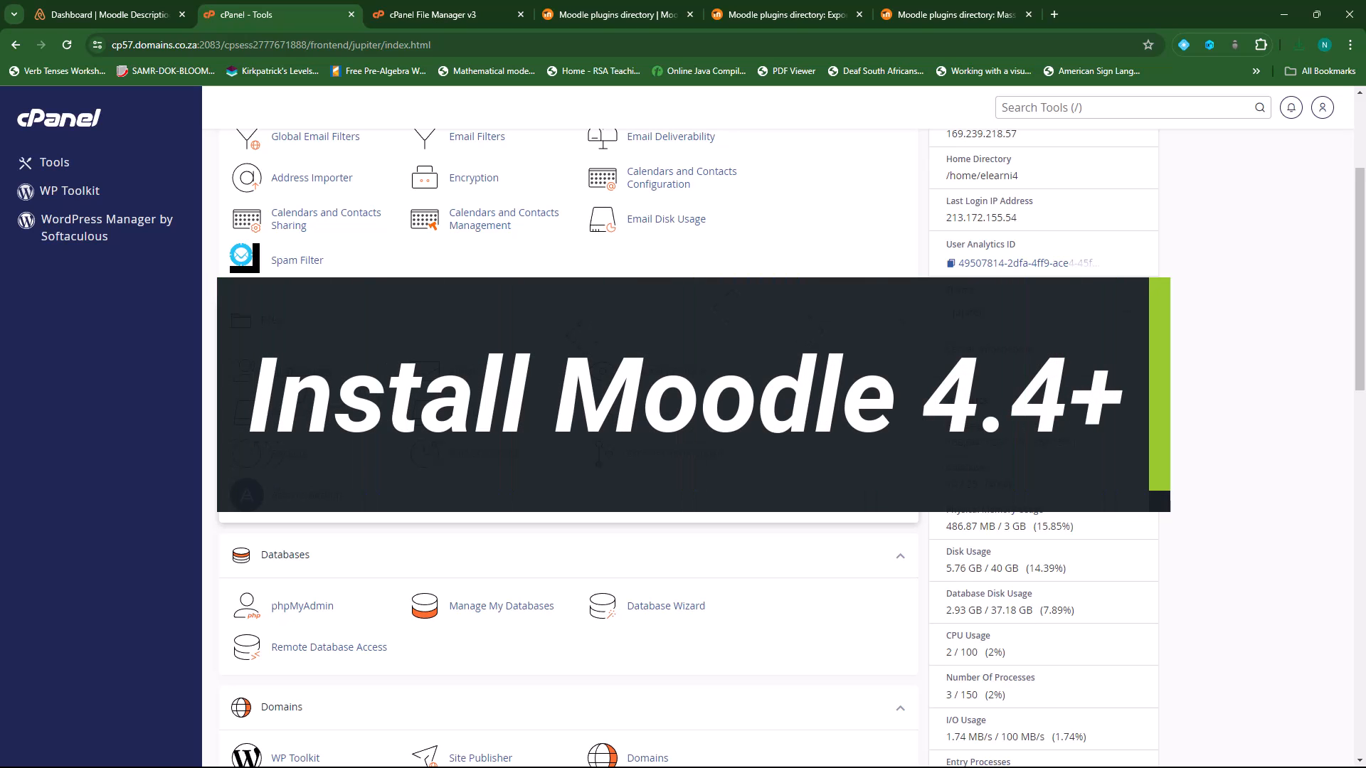
- Rename the teach.elearningportal.co.za folder to teach.elearningportal.co.za_05_2024_old
left_click(476, 6)
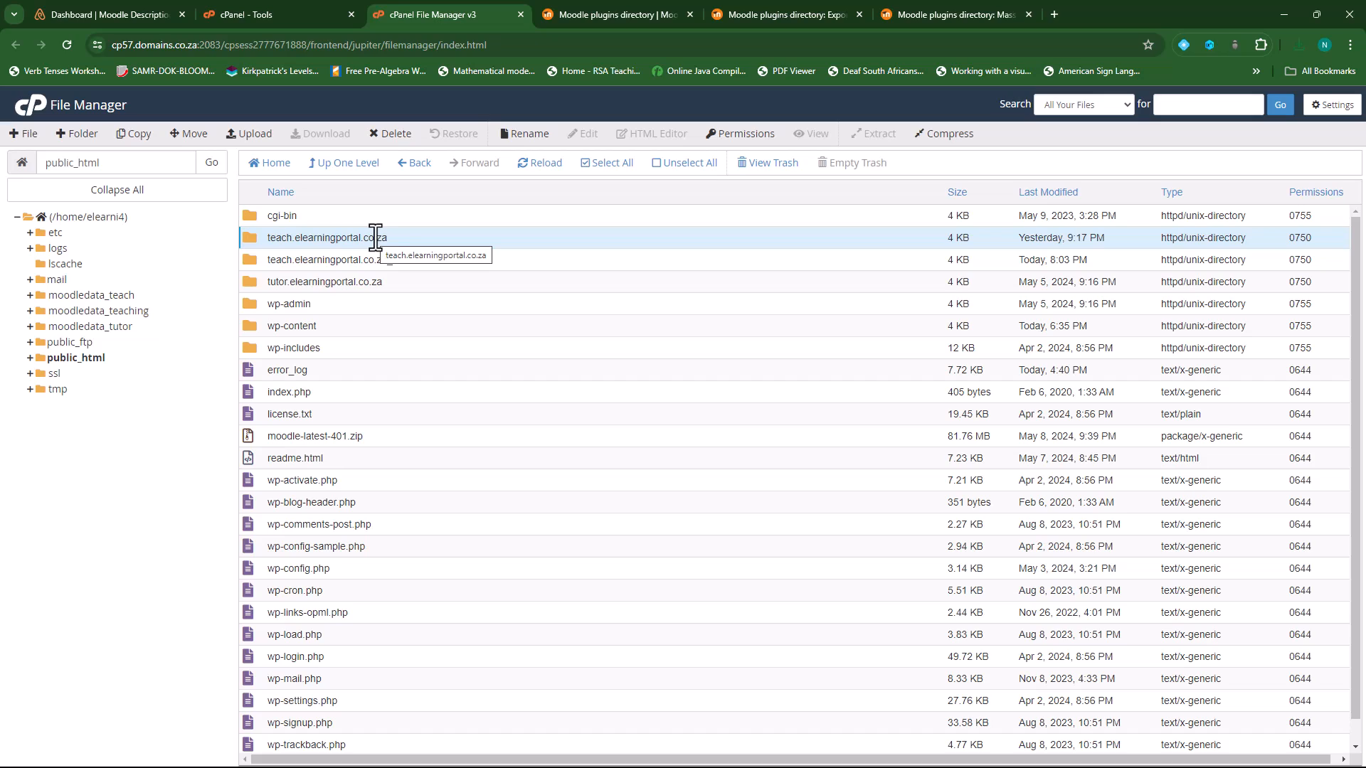
right_click(250, 239)
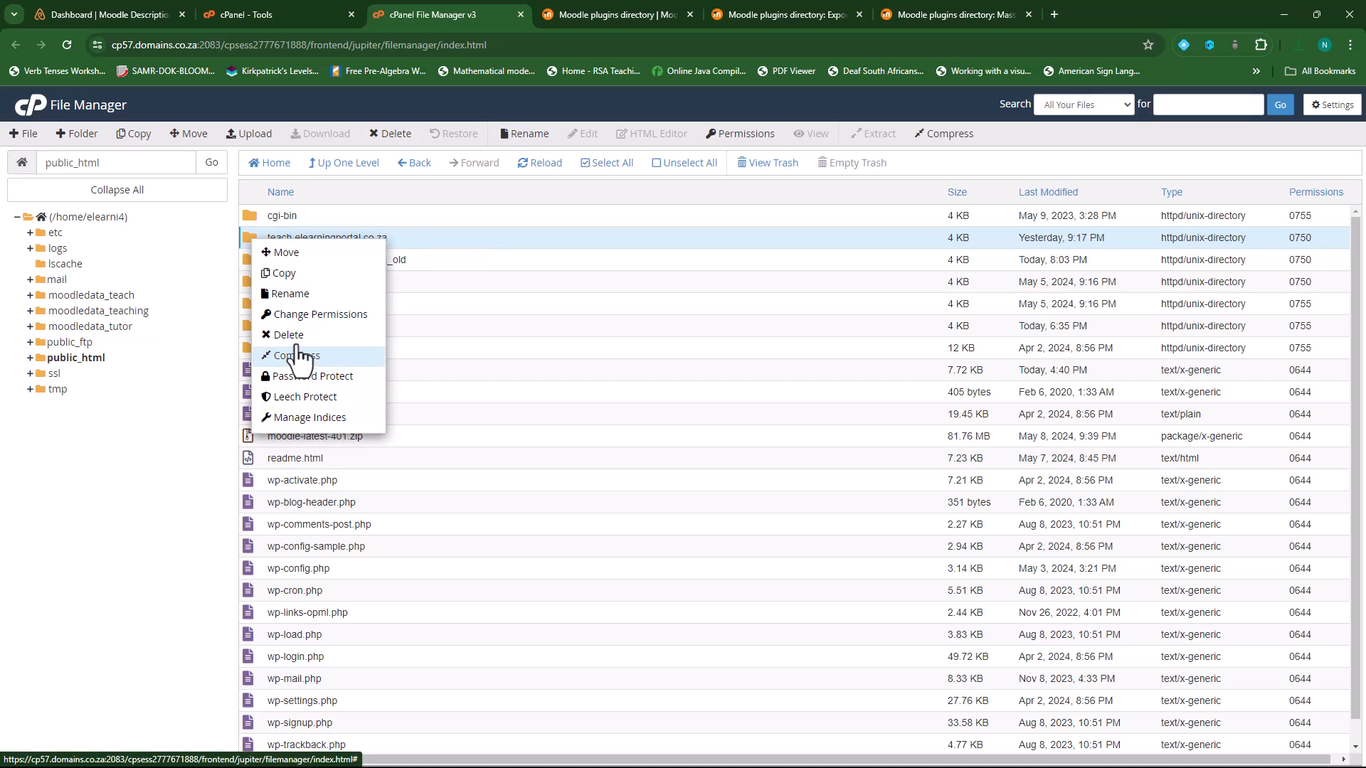
left_click(302, 295)
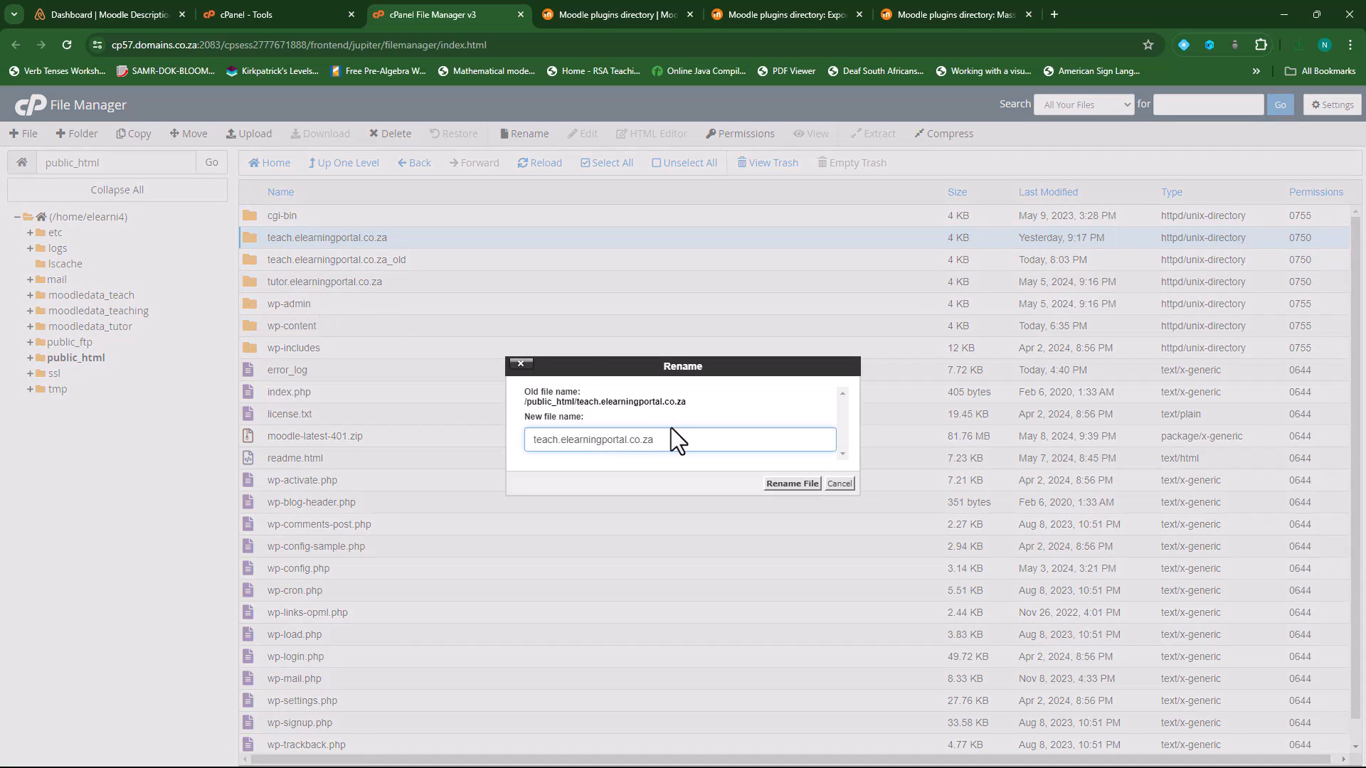
type("_05_2024_old")
left_click(794, 484)
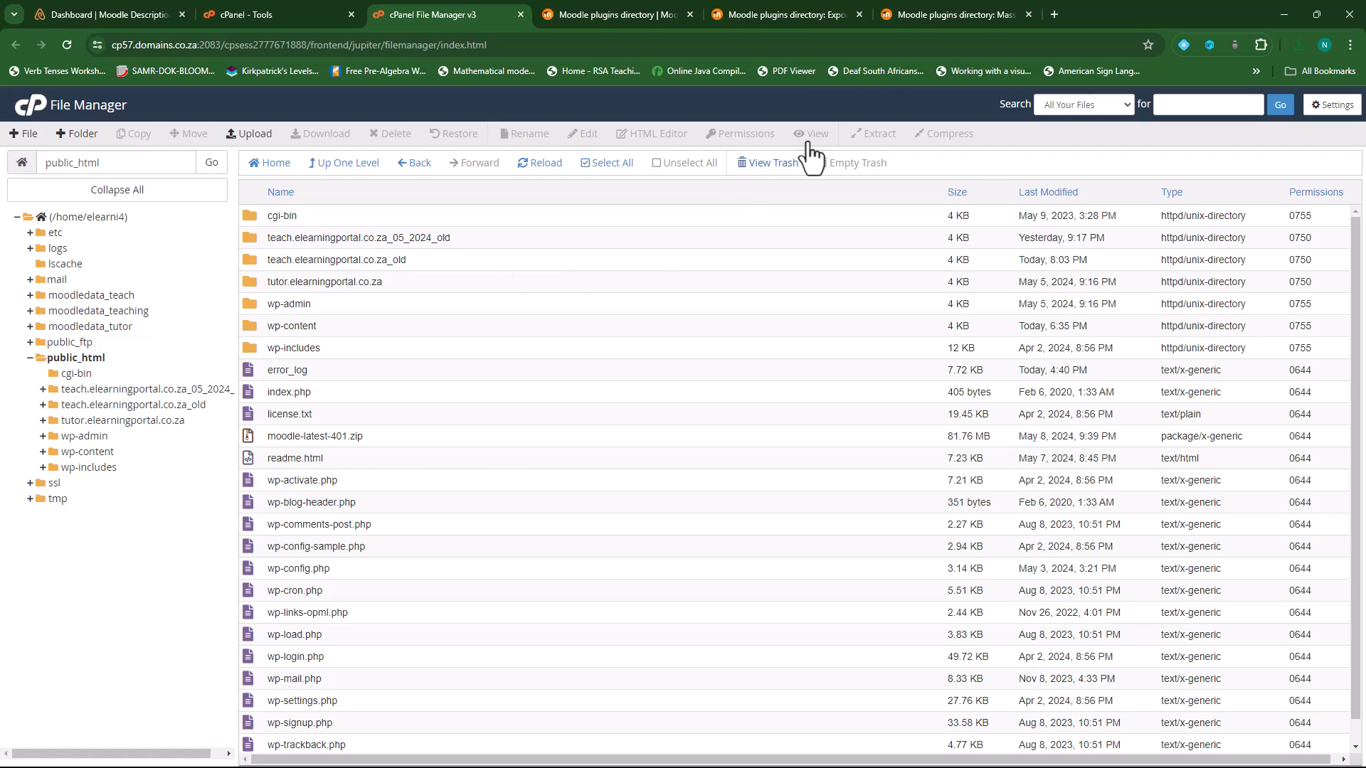
- Download the Moodle 4.4+ zip (moodle-latest-404.zip, 89.3 MB) from the Latest release downloads page
left_click(1028, 14)
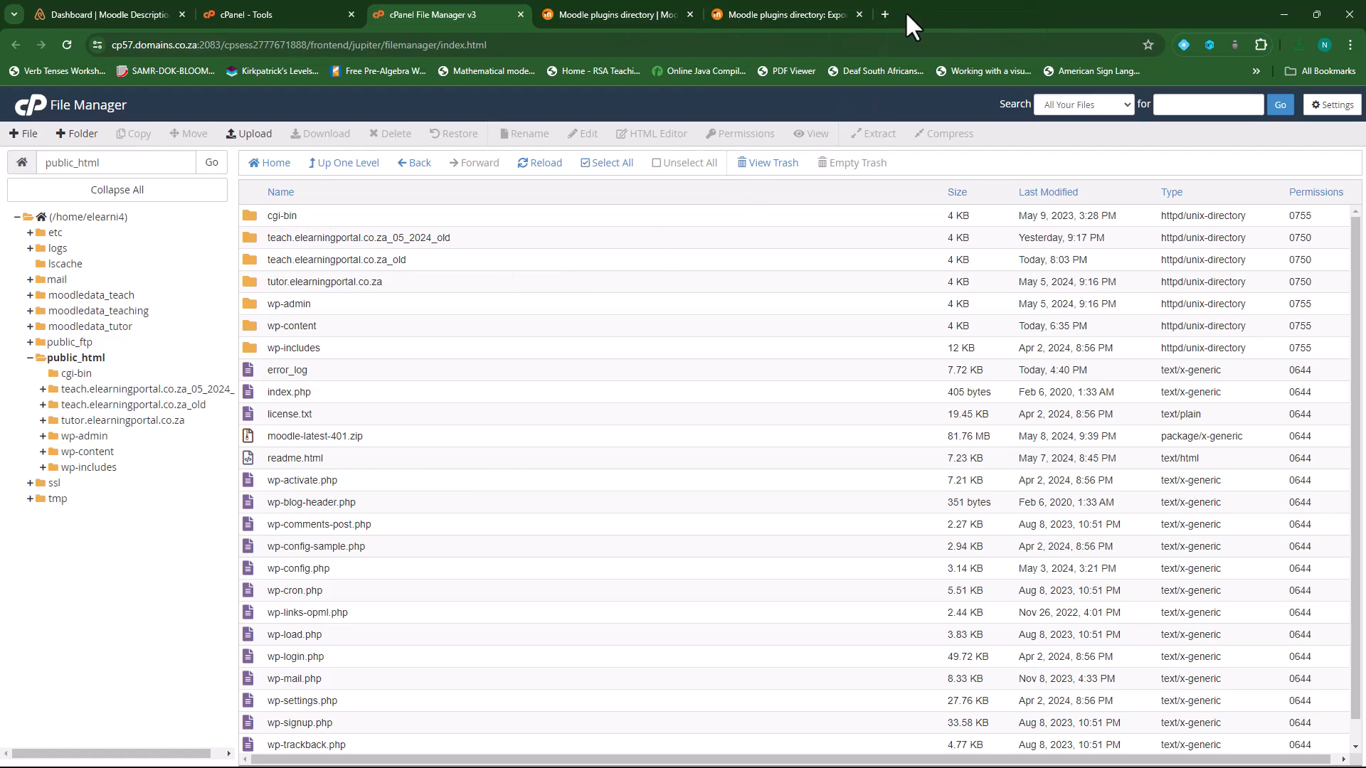
left_click(859, 15)
left_click(644, 14)
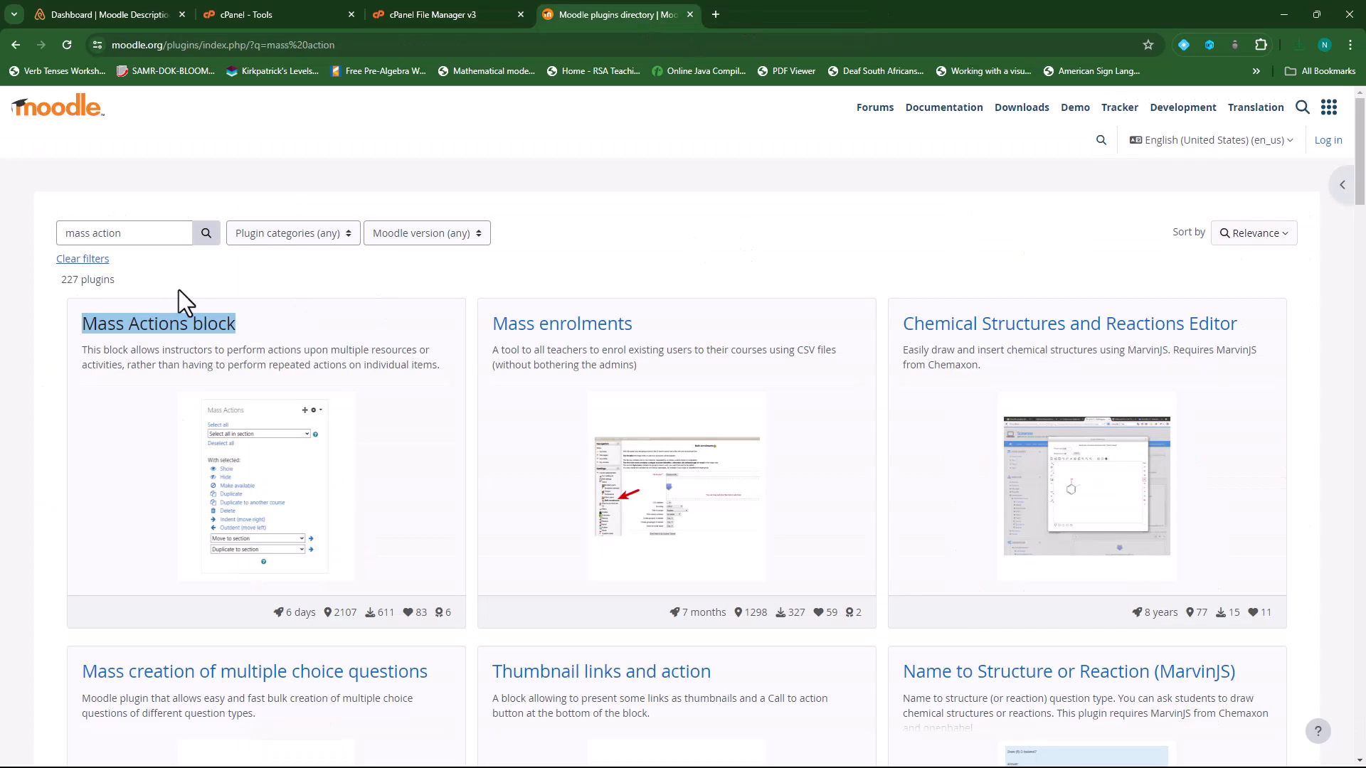
left_click(1022, 107)
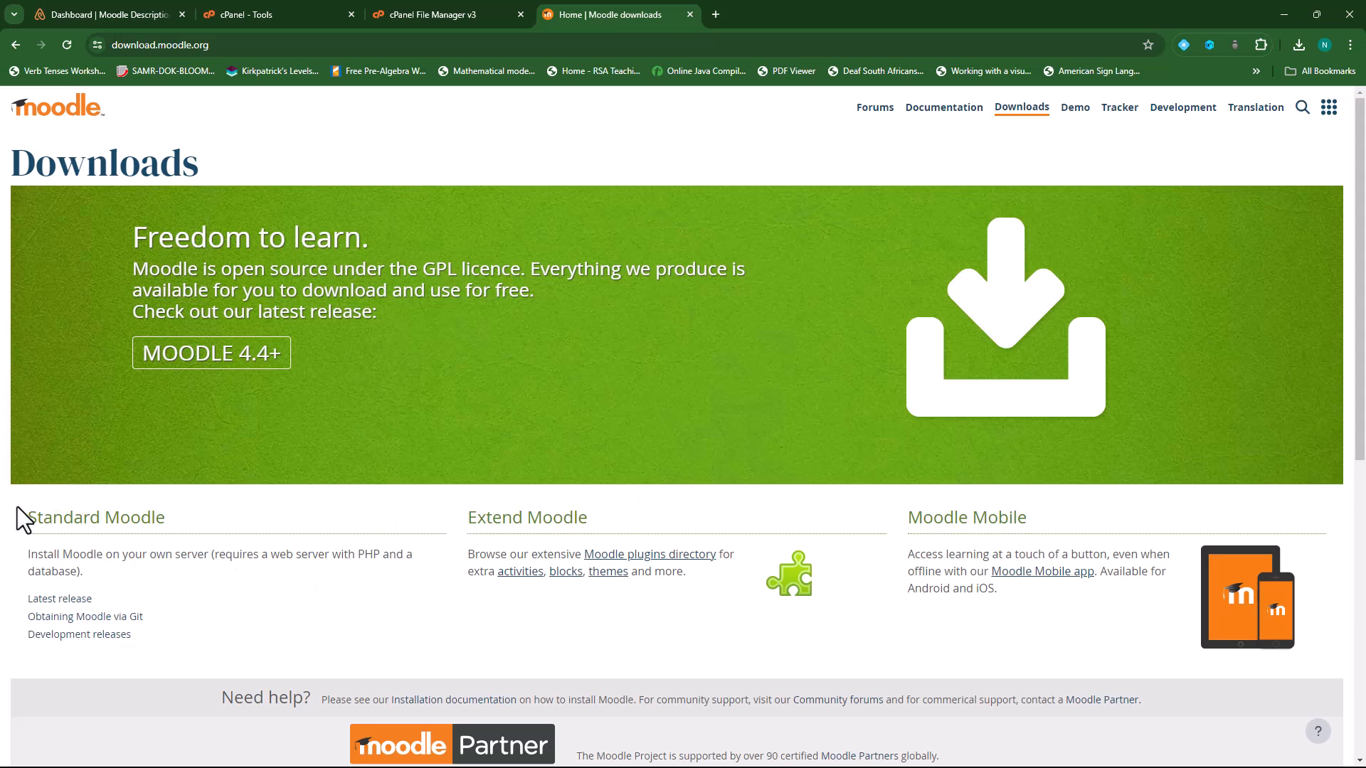
left_click(64, 600)
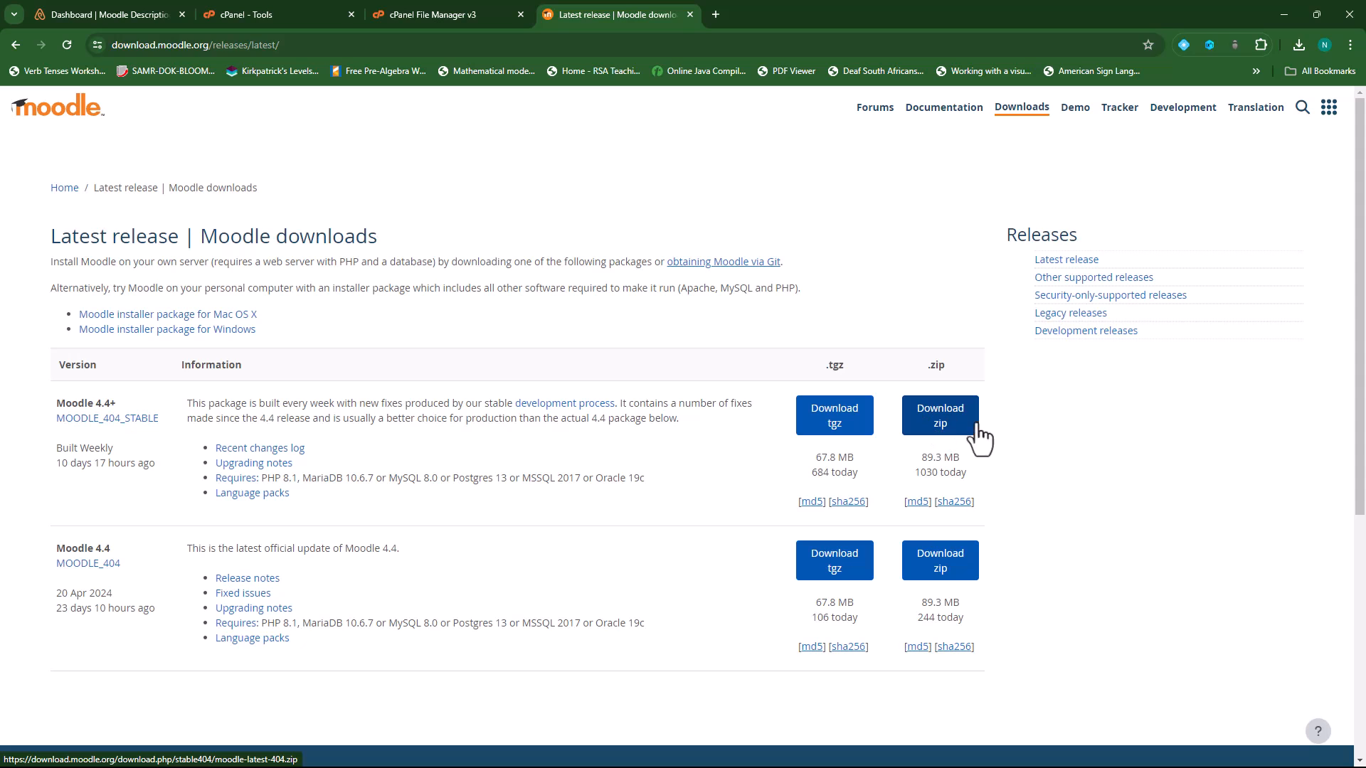
left_click(940, 425)
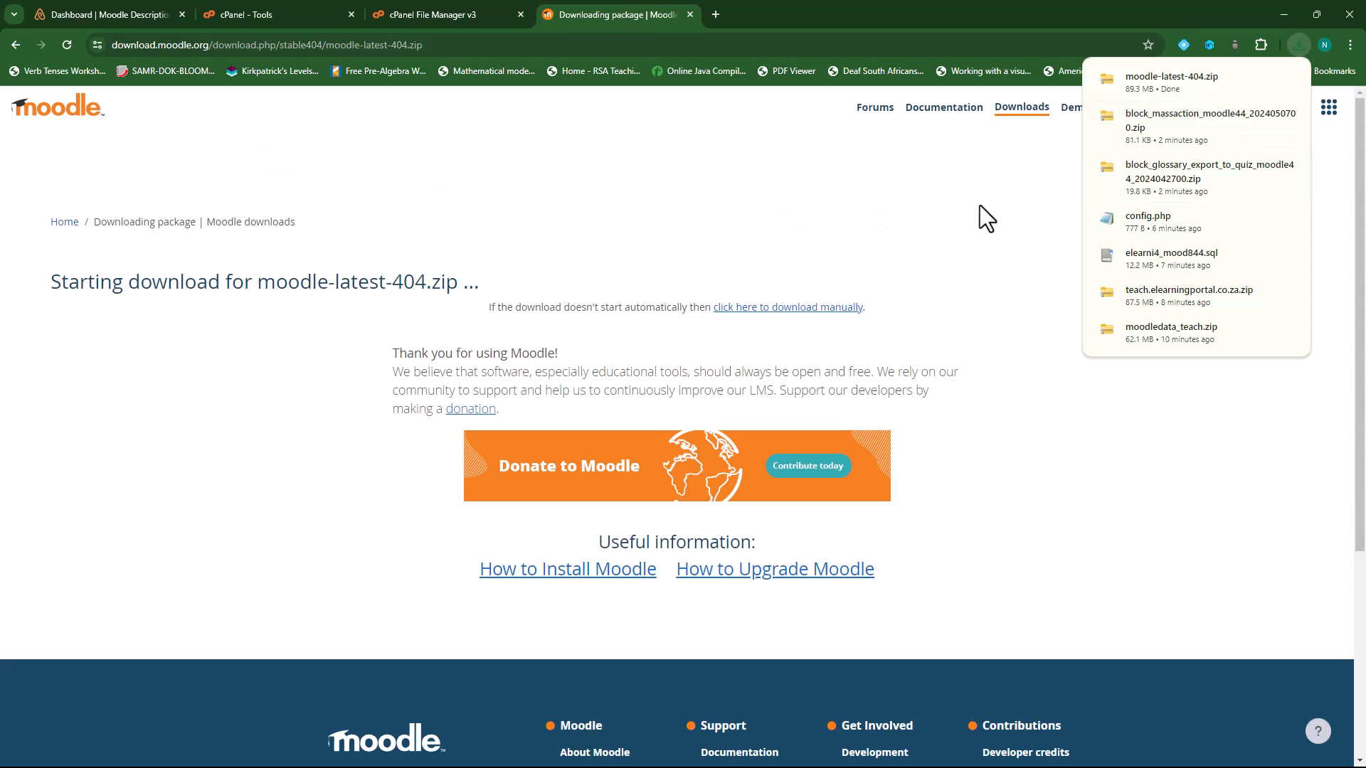
left_click(435, 9)
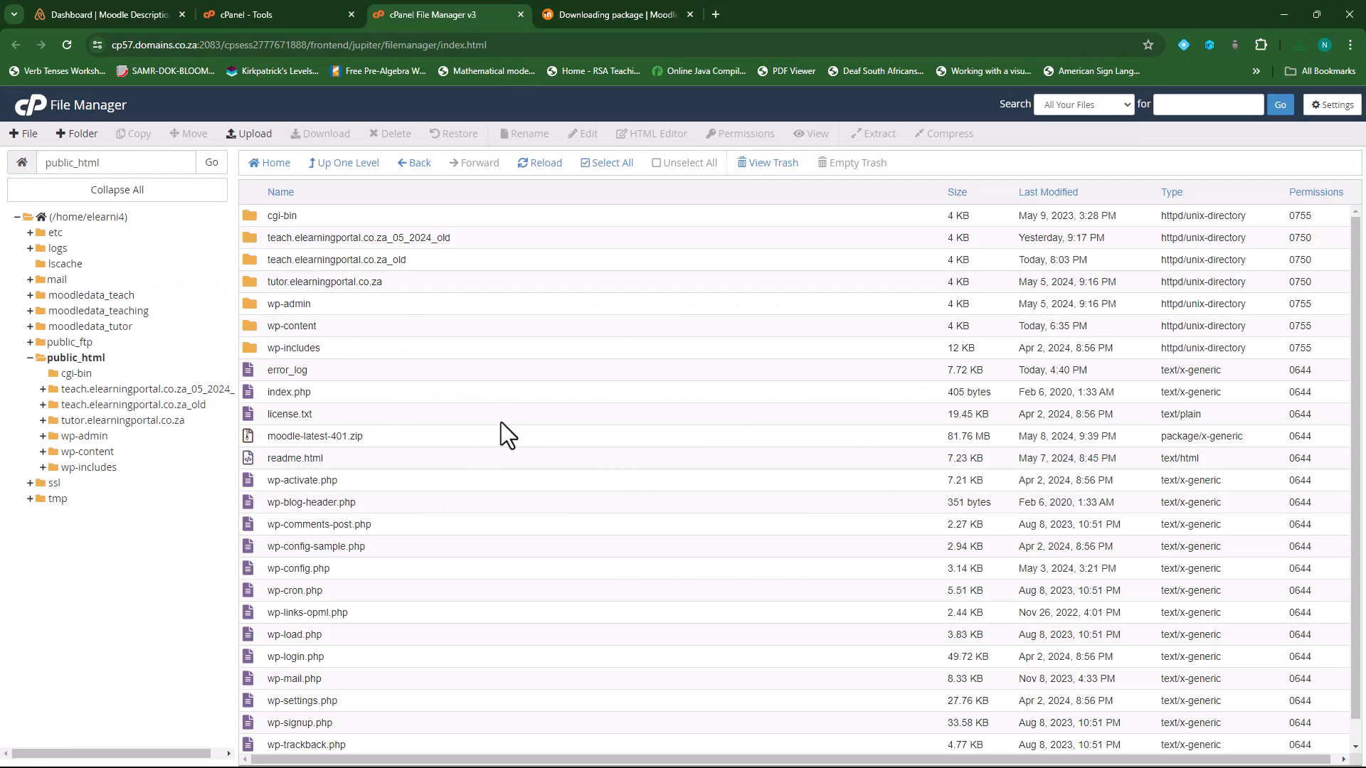
- Upload moodle-latest-404.zip from the Downloads folder into public_html, then return to the file list
left_click(242, 135)
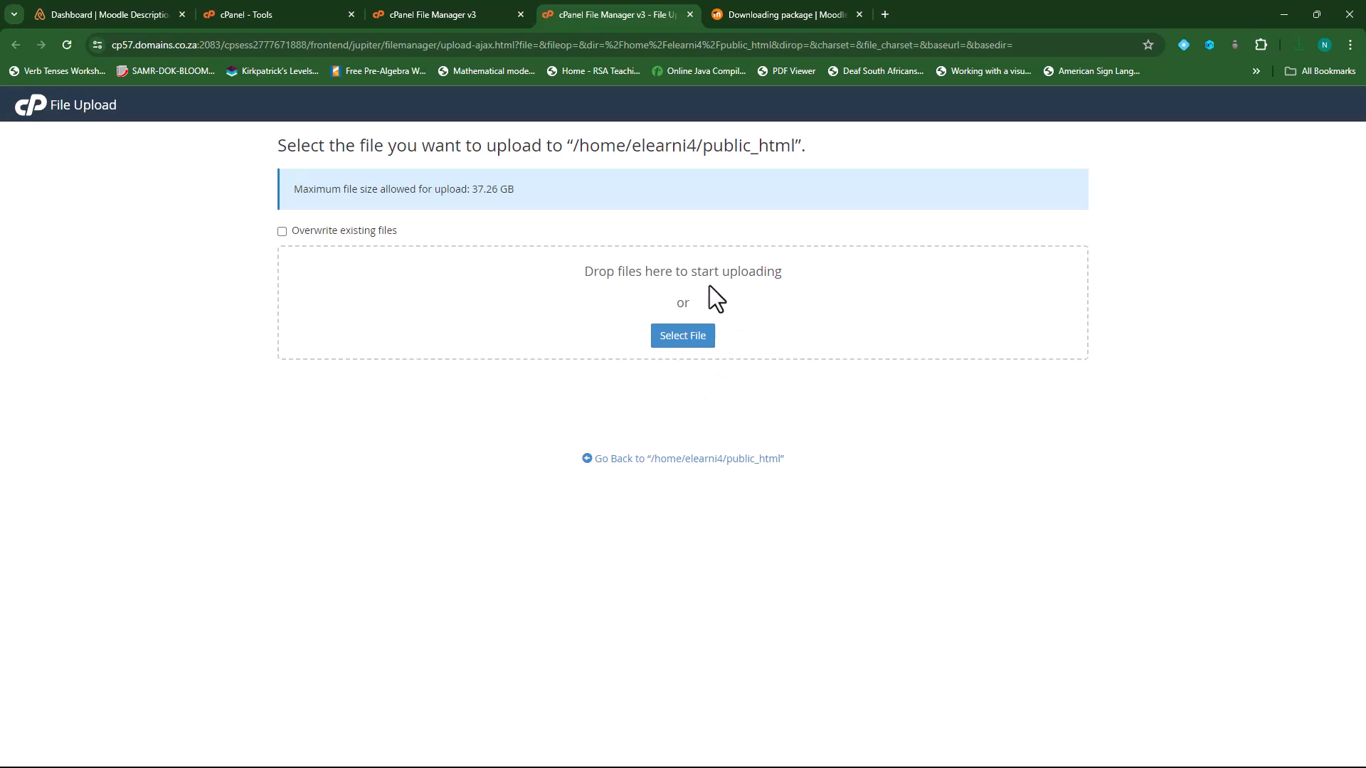
left_click(692, 340)
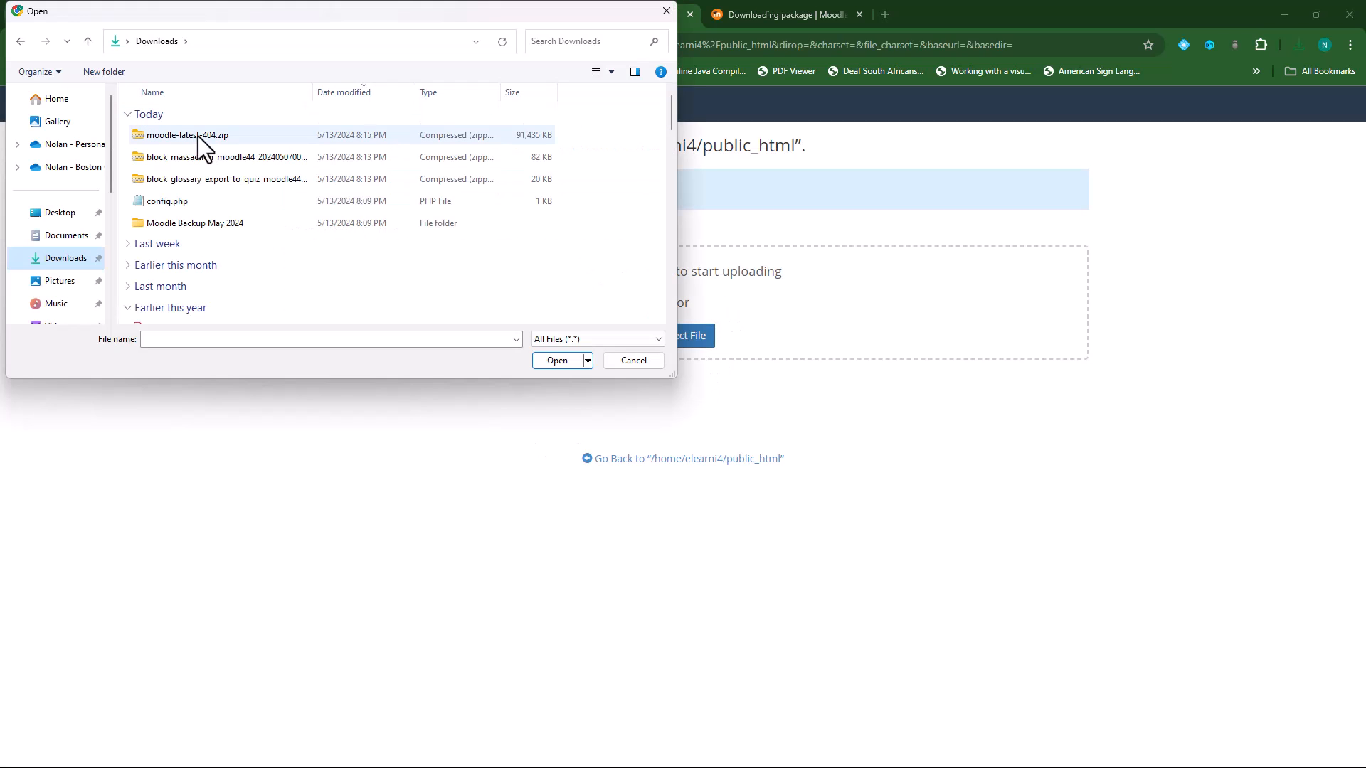
left_click(207, 134)
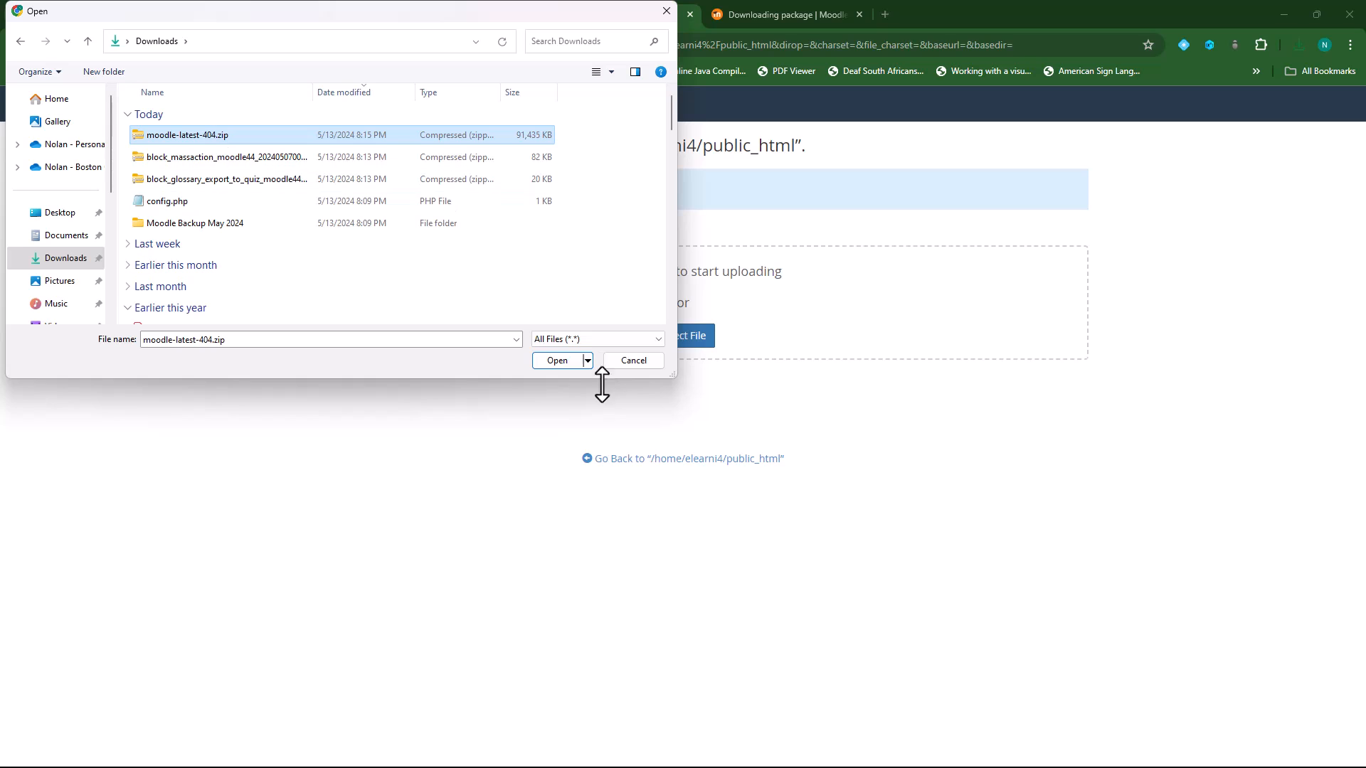
left_click(554, 362)
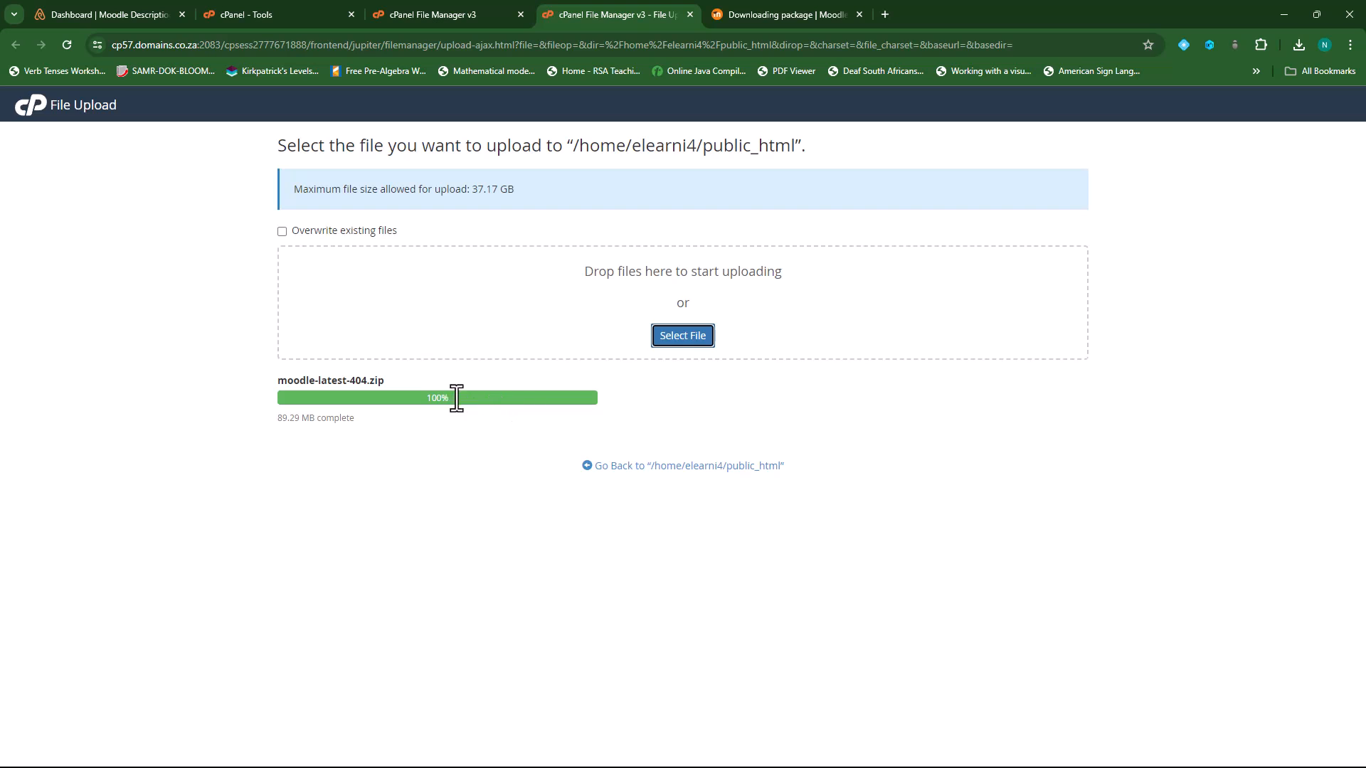
left_click(698, 470)
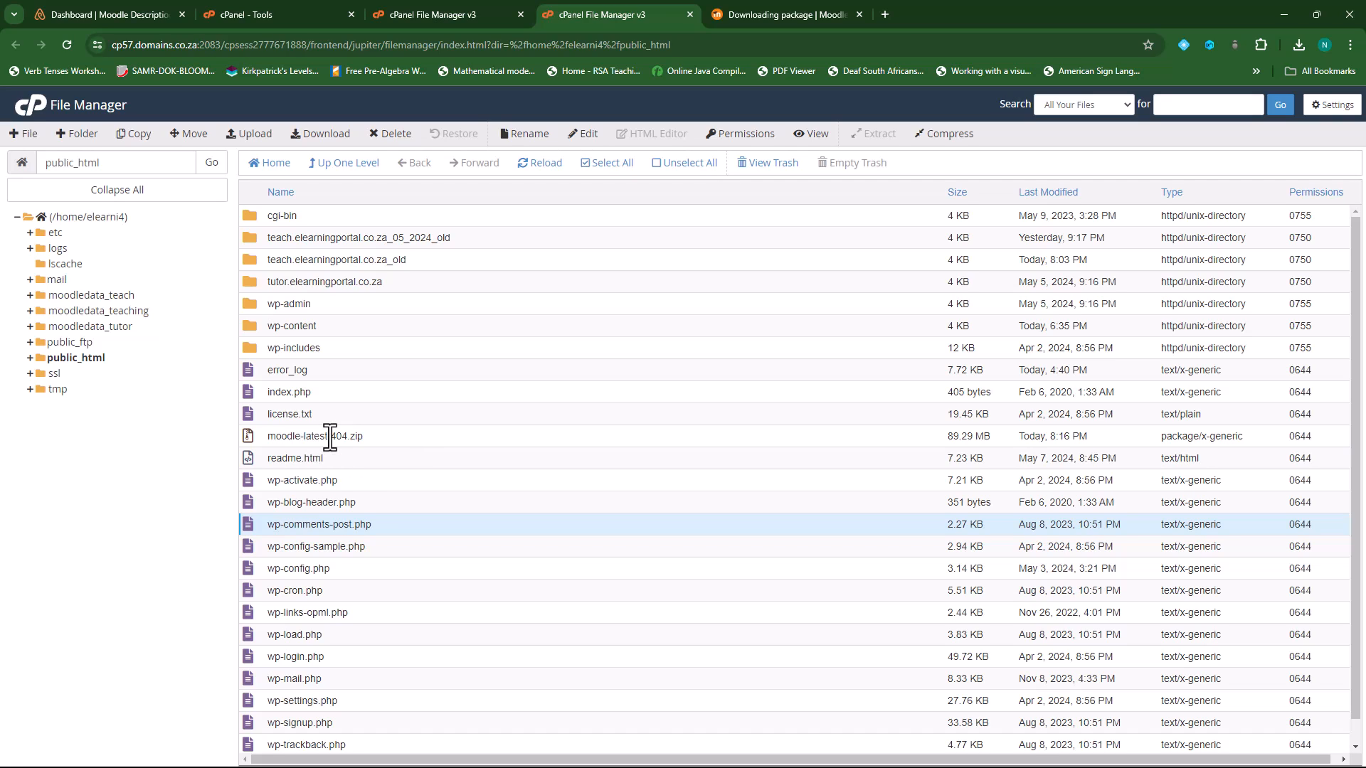
- Extract moodle-latest-404.zip into public_html, creating the new moodle folder
left_click(330, 437)
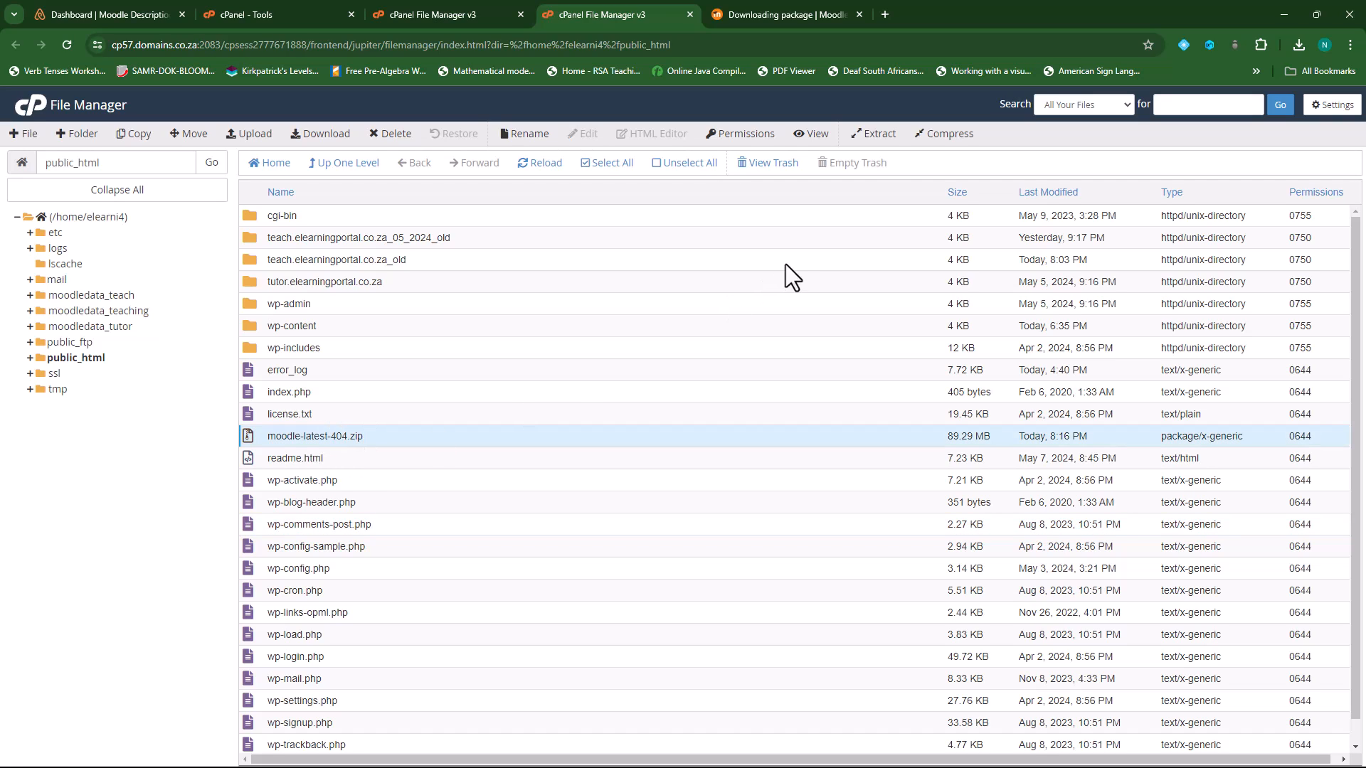
left_click(877, 146)
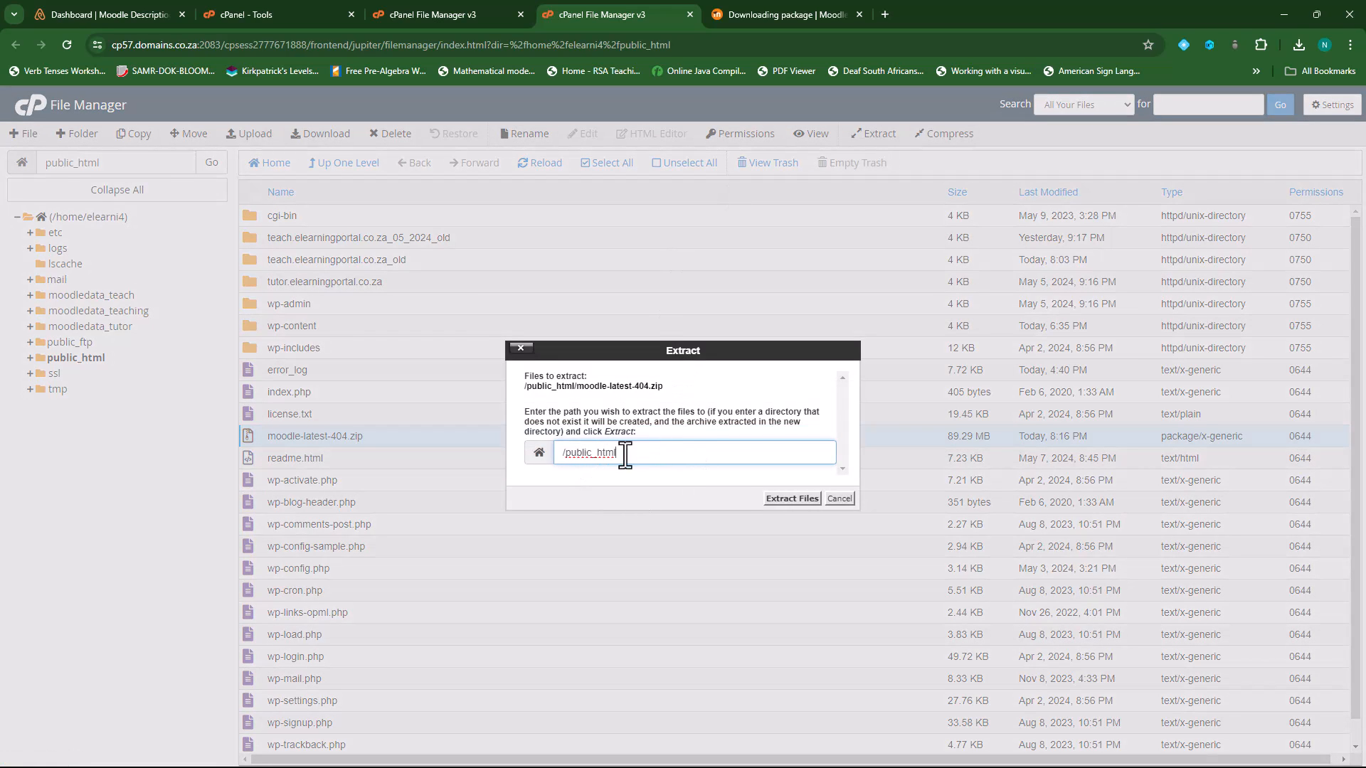
left_click(780, 499)
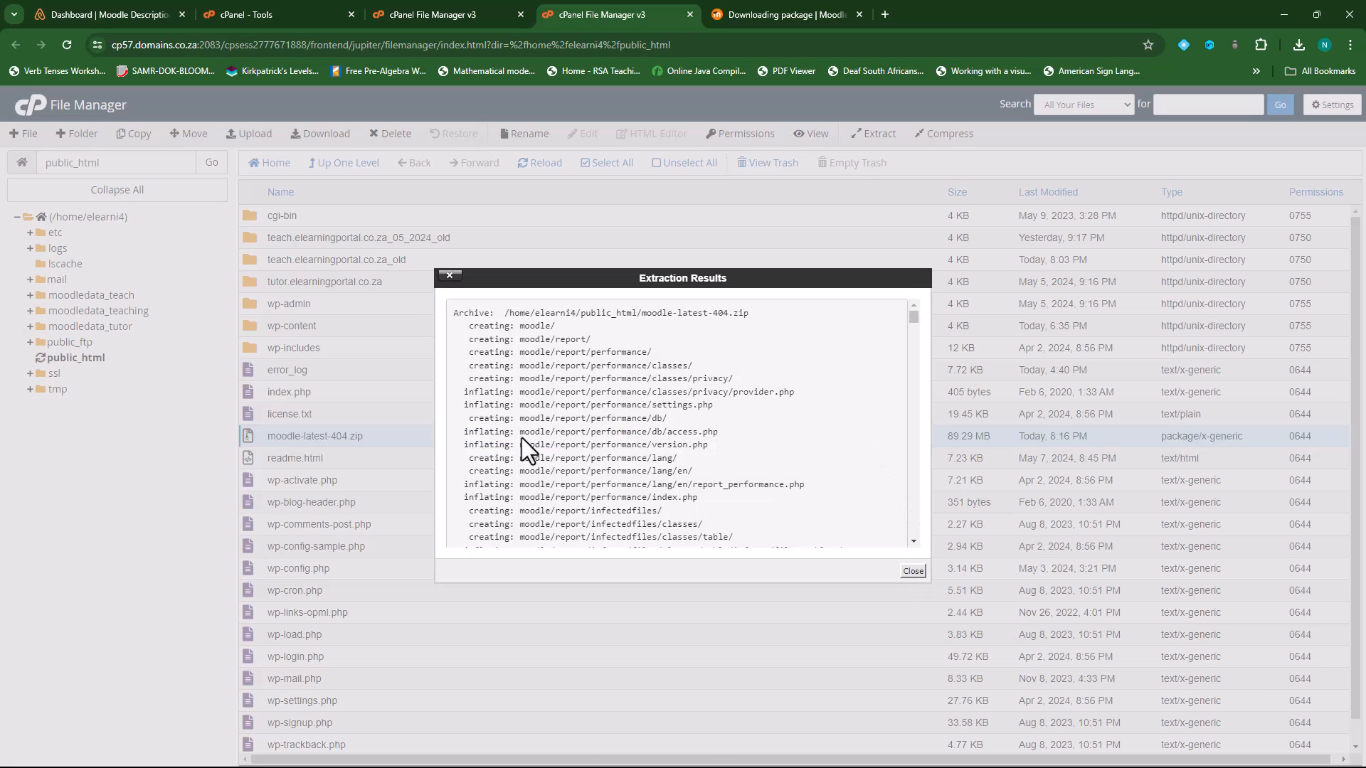
left_click(912, 571)
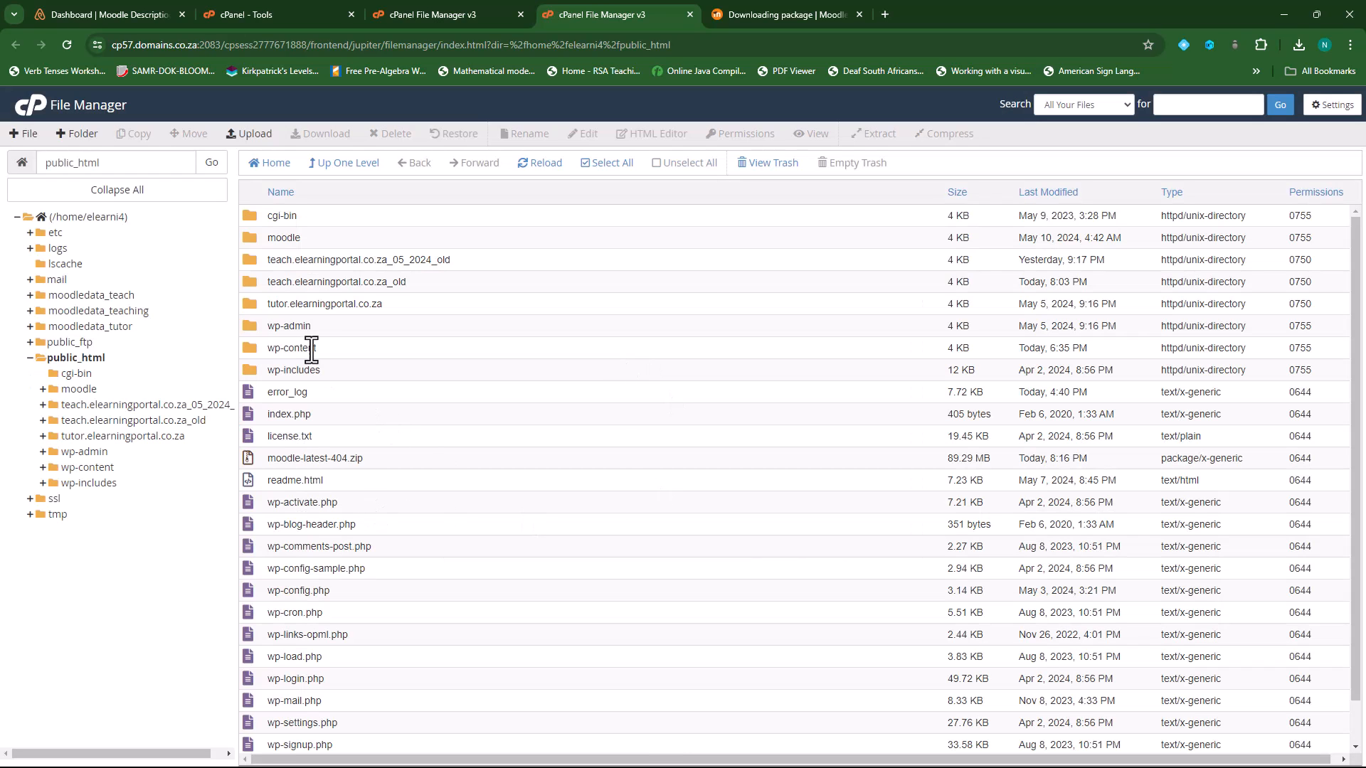
left_click(249, 238)
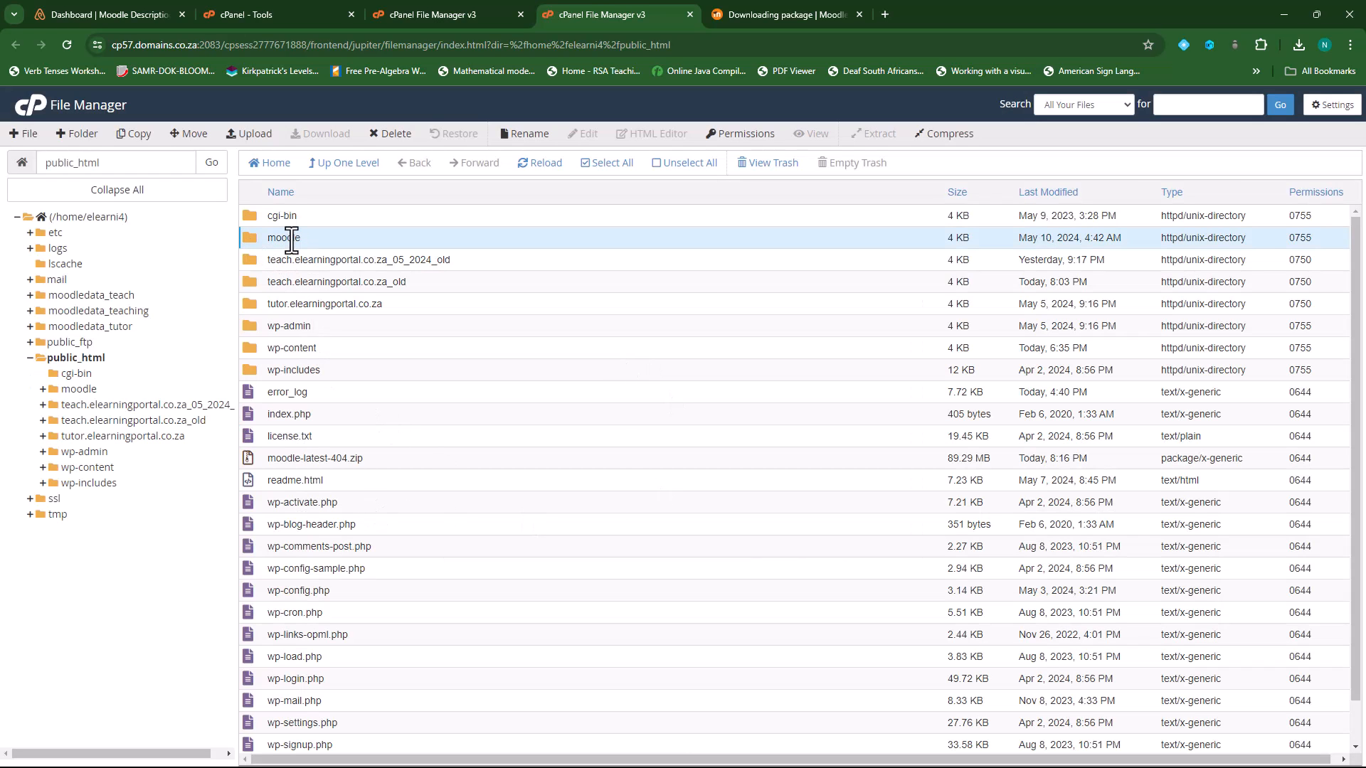
- Permanently delete moodle-latest-404.zip from public_html, skipping the trash
left_click(331, 457)
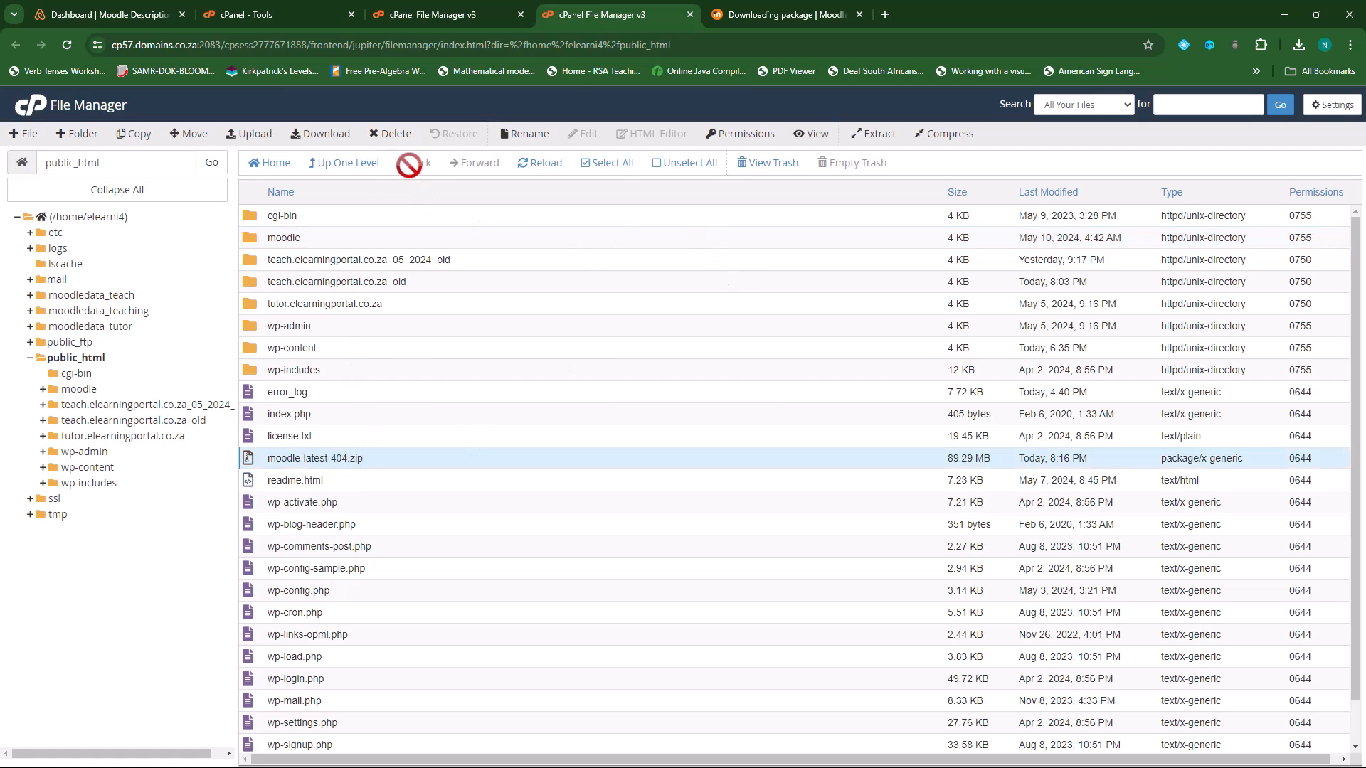
left_click(392, 137)
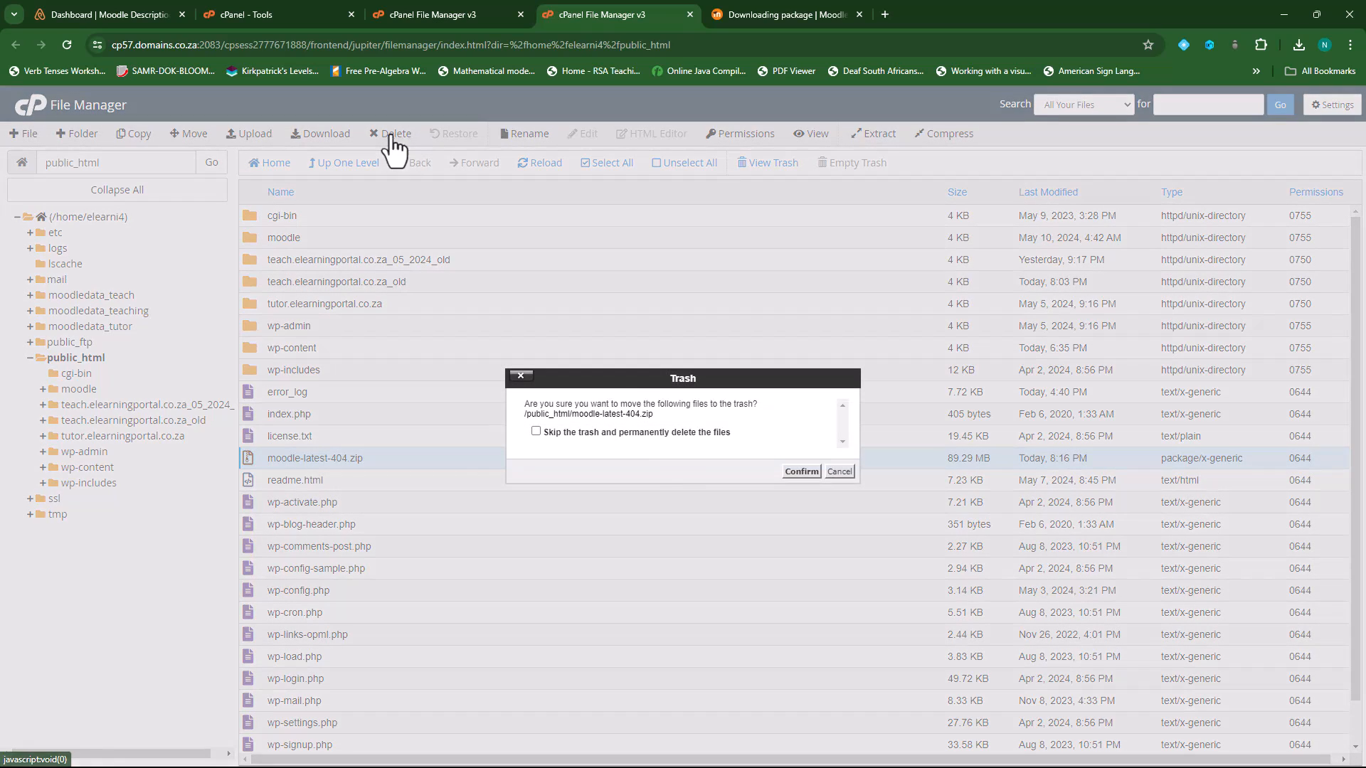
left_click(642, 434)
left_click(793, 471)
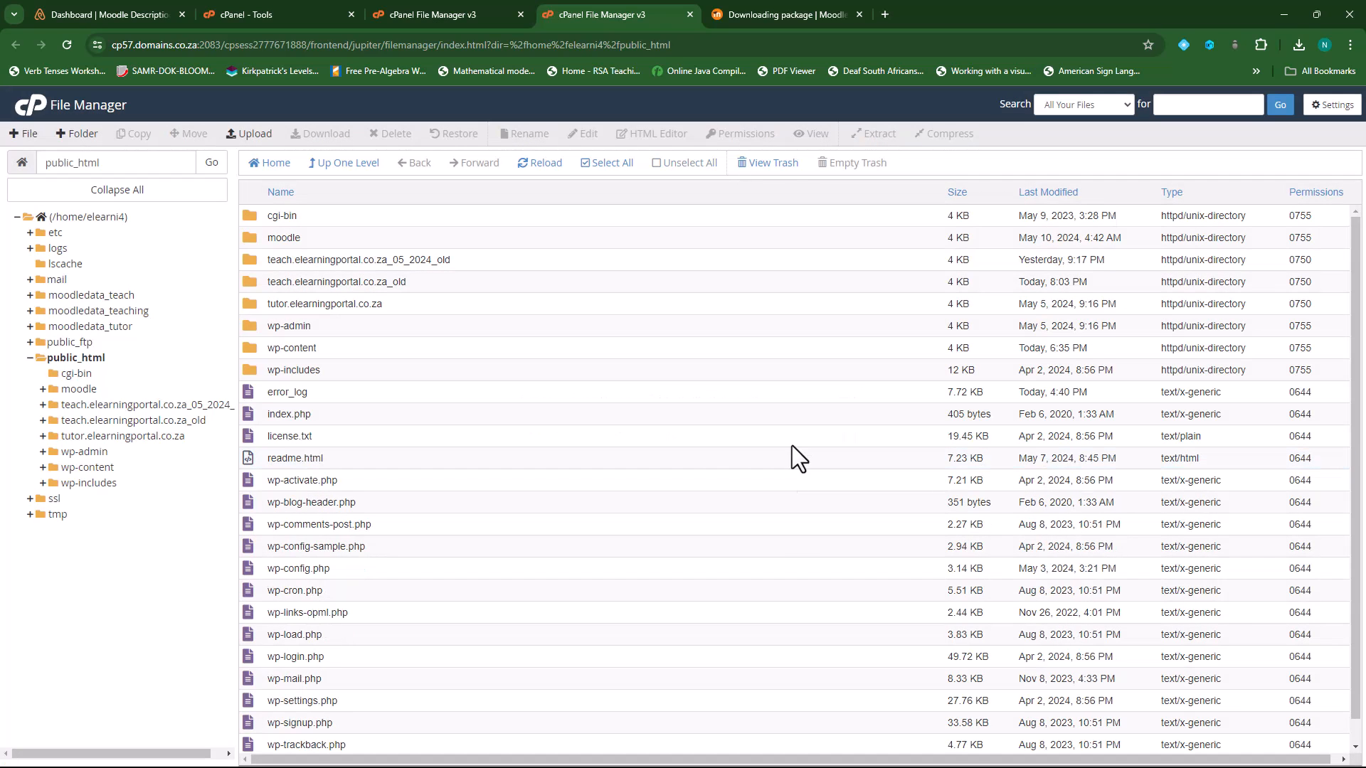
- Open the moodle folder to view its extracted contents (admin, auth, backup…)
left_click(249, 236)
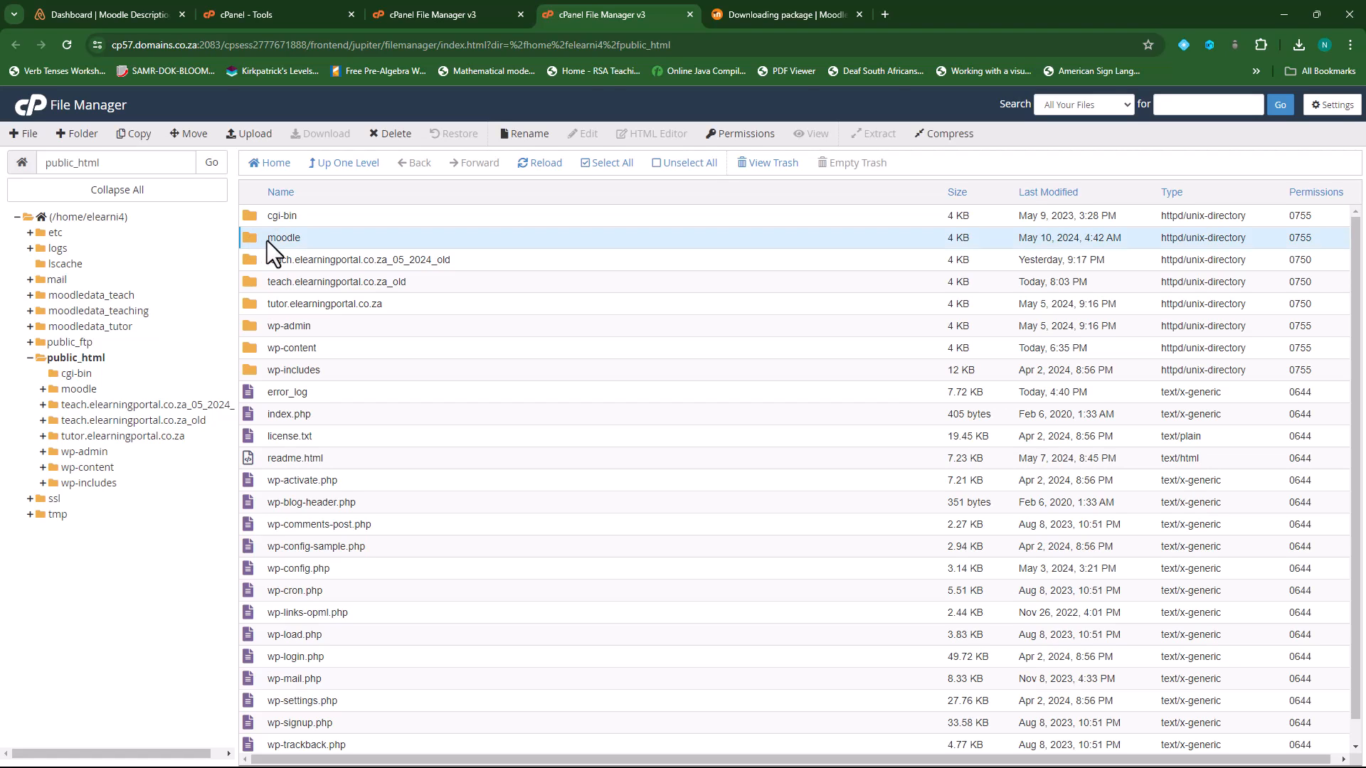
double_click(253, 237)
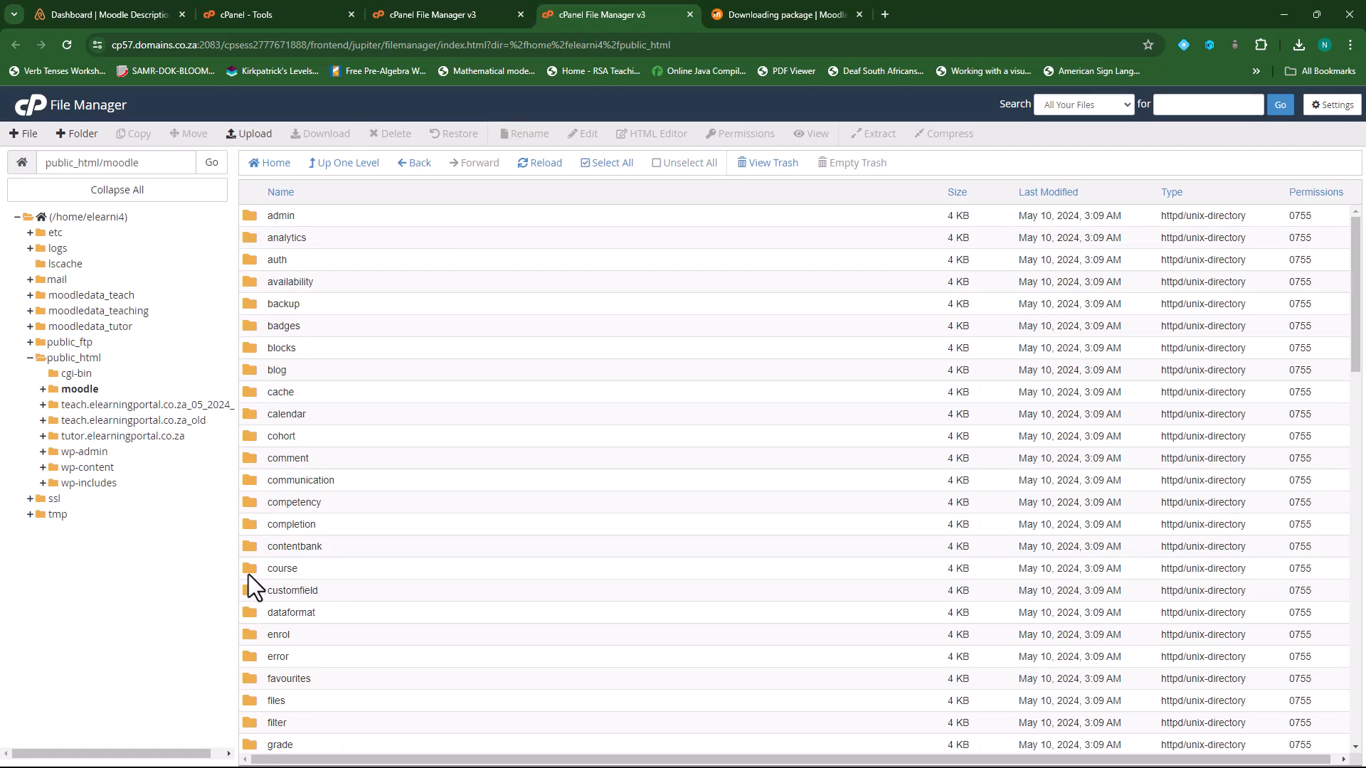
key("ctrl+w")
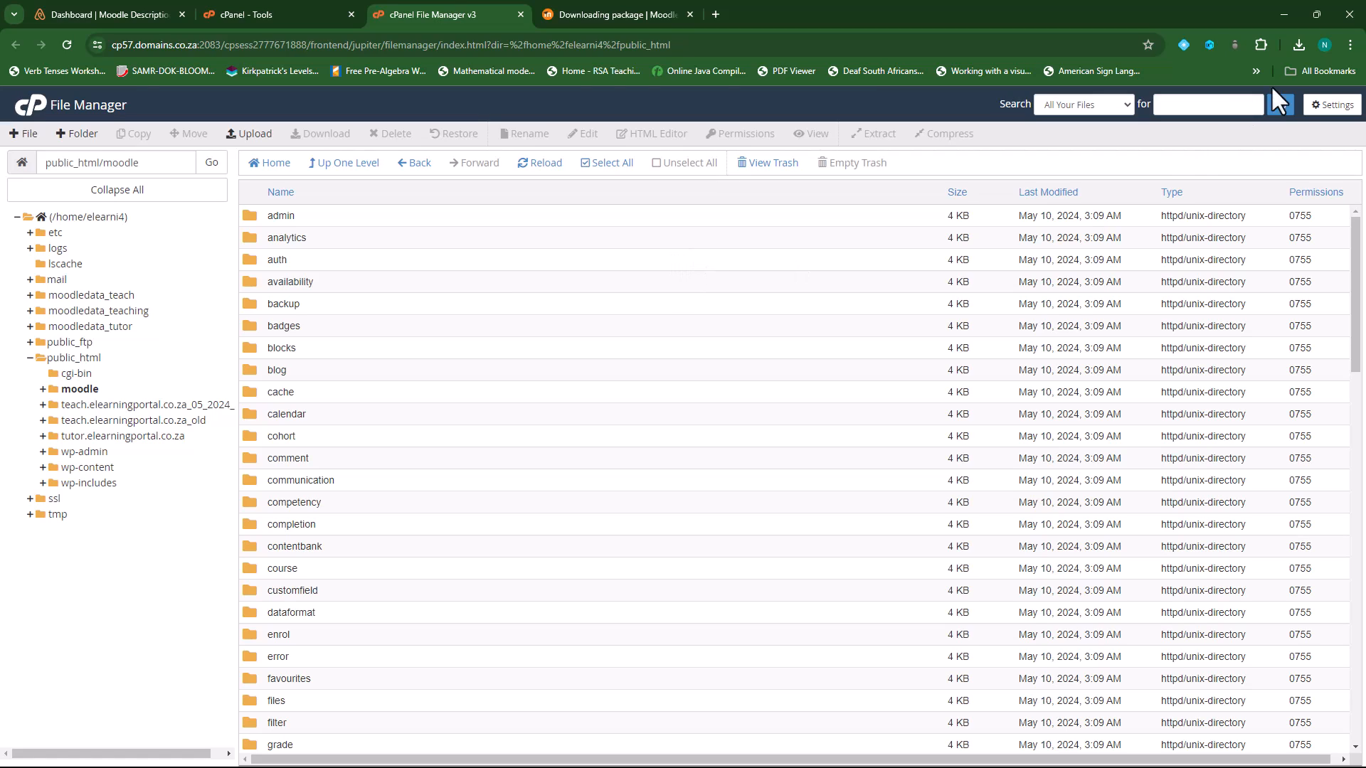
left_click(1298, 44)
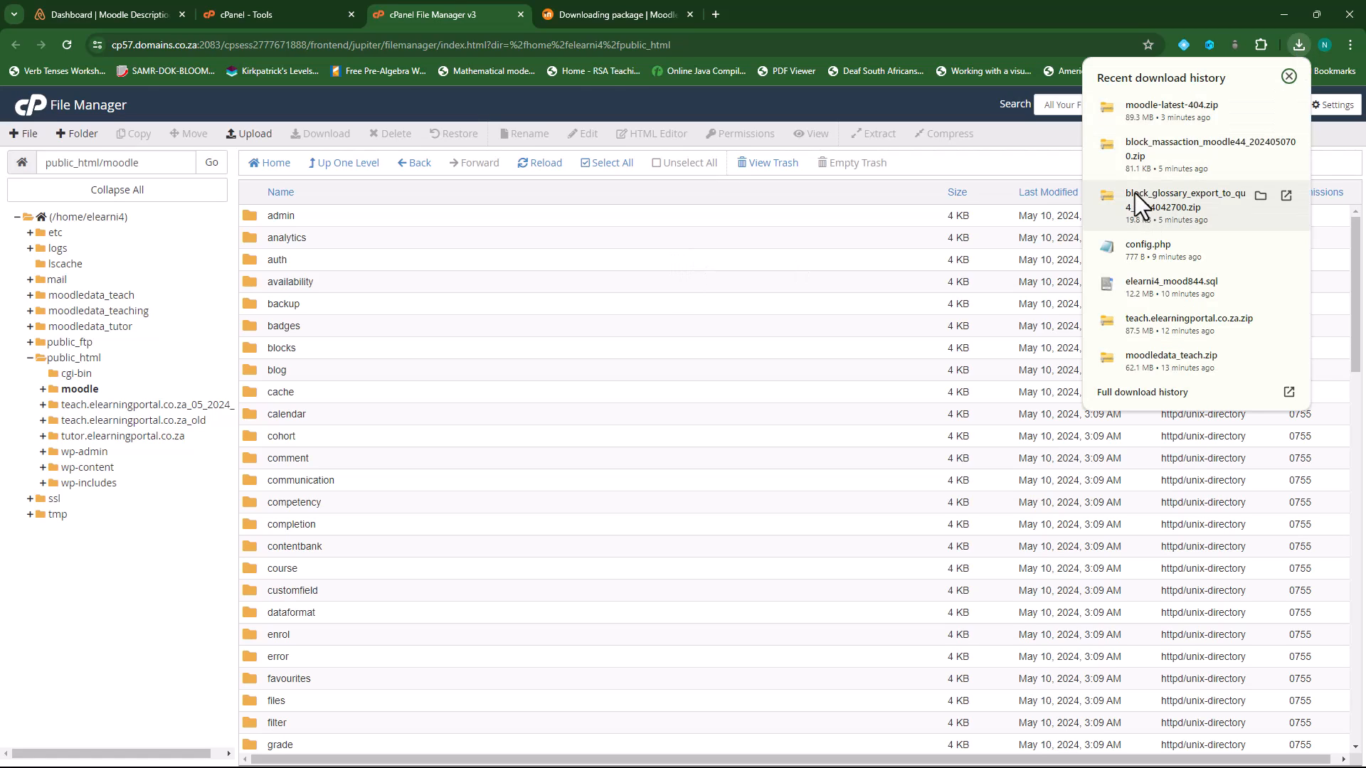
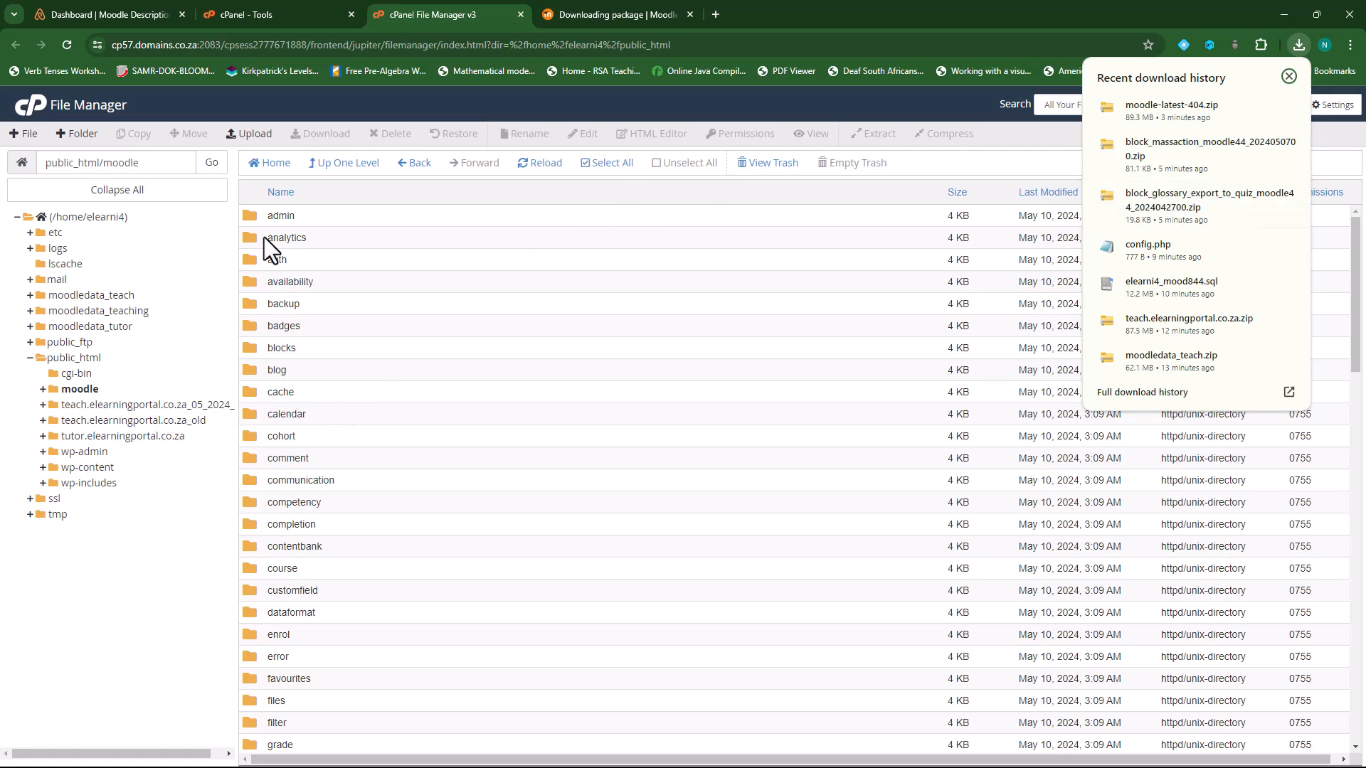
- Upload block_massaction_moodle44_2024050700.zip into public_html/moodle/blocks
left_click(249, 348)
double_click(249, 347)
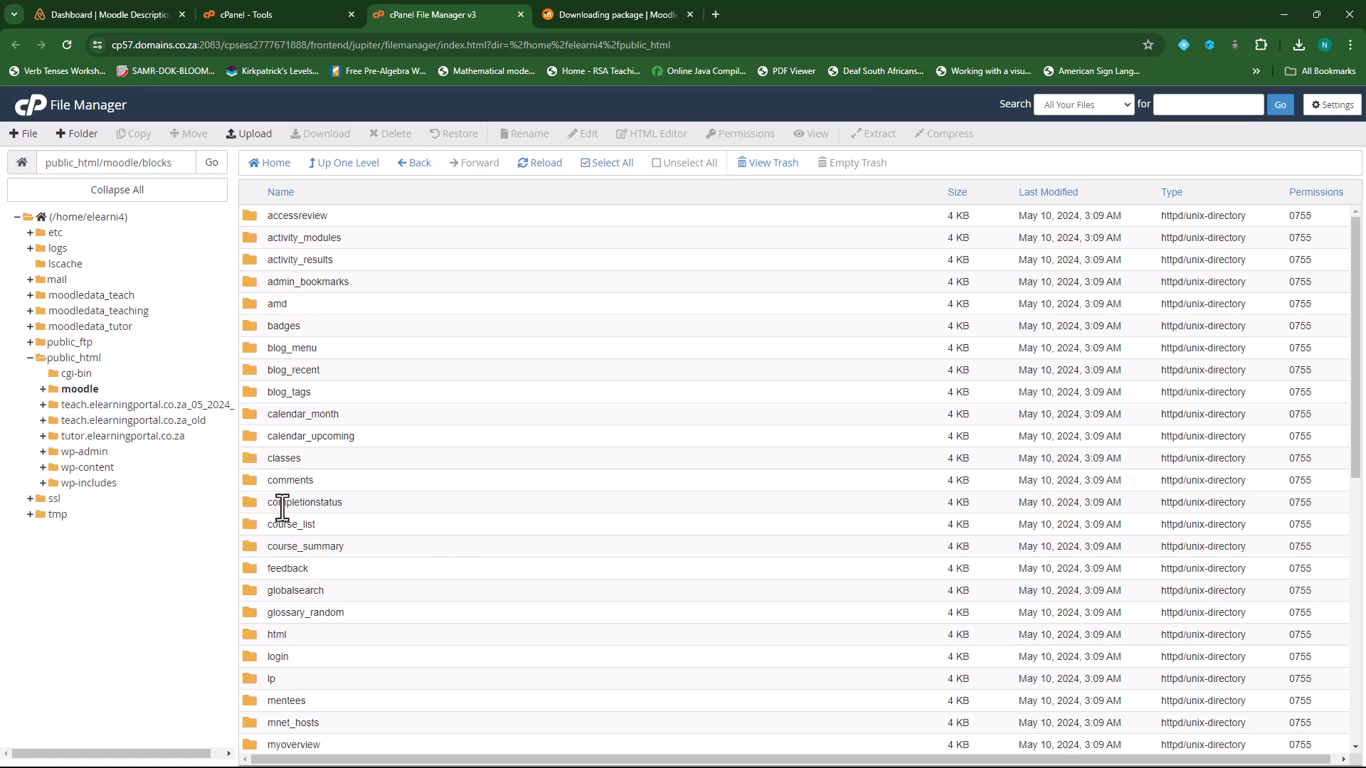
left_click(249, 138)
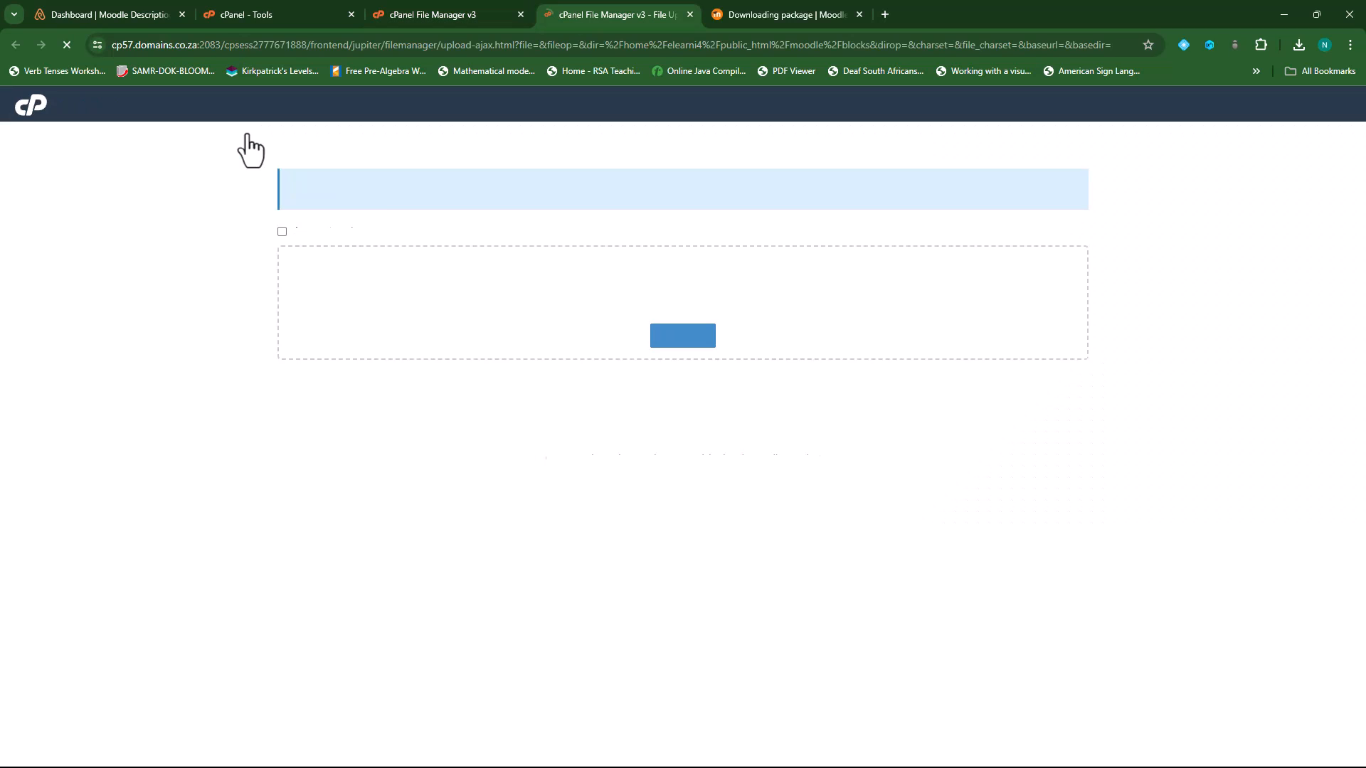
left_click(662, 335)
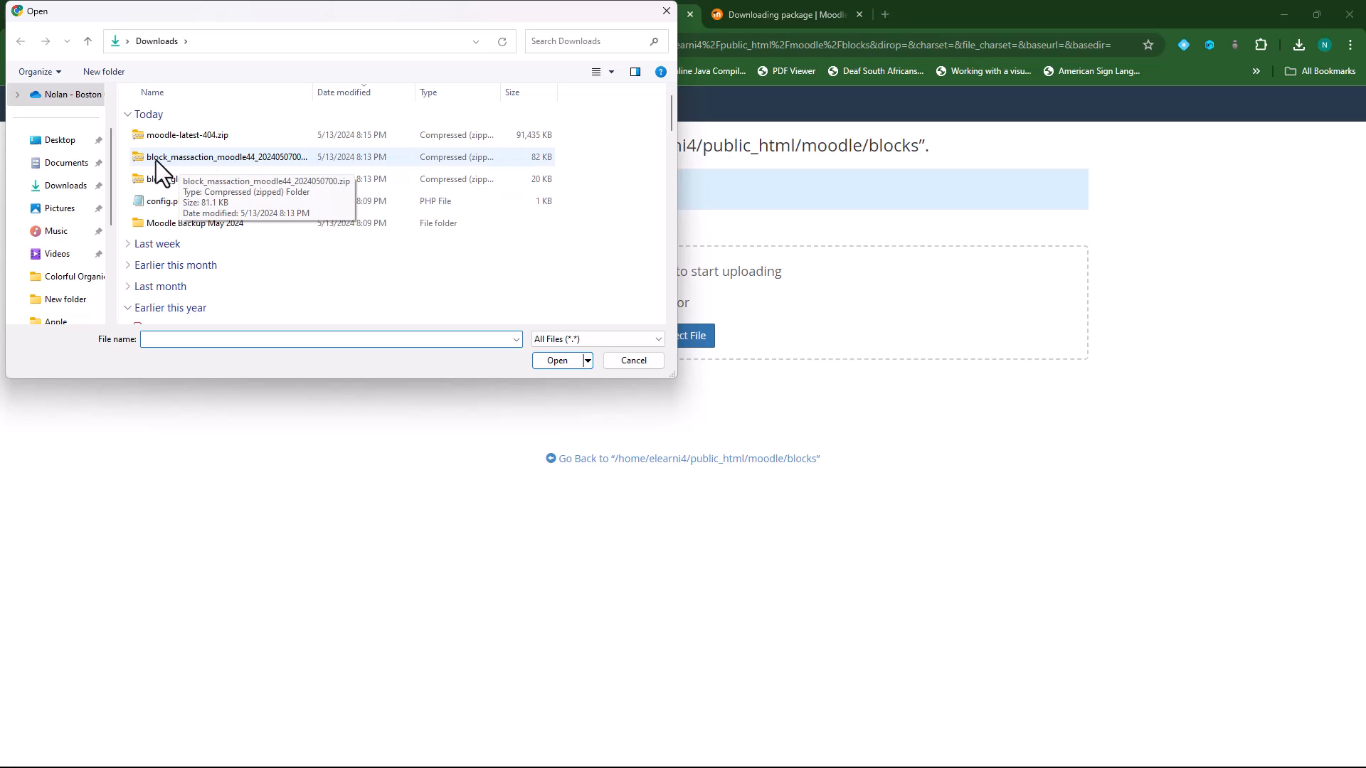
left_click(225, 160)
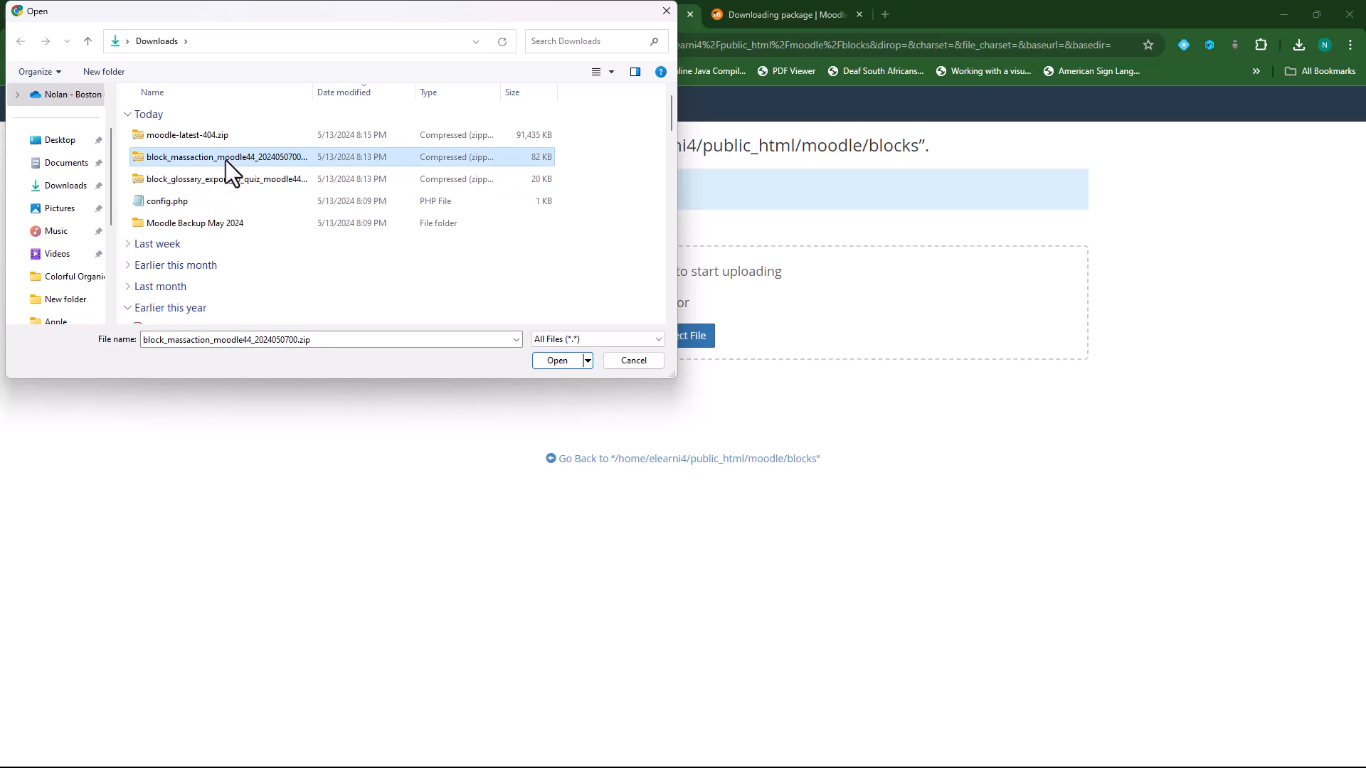
left_click(575, 361)
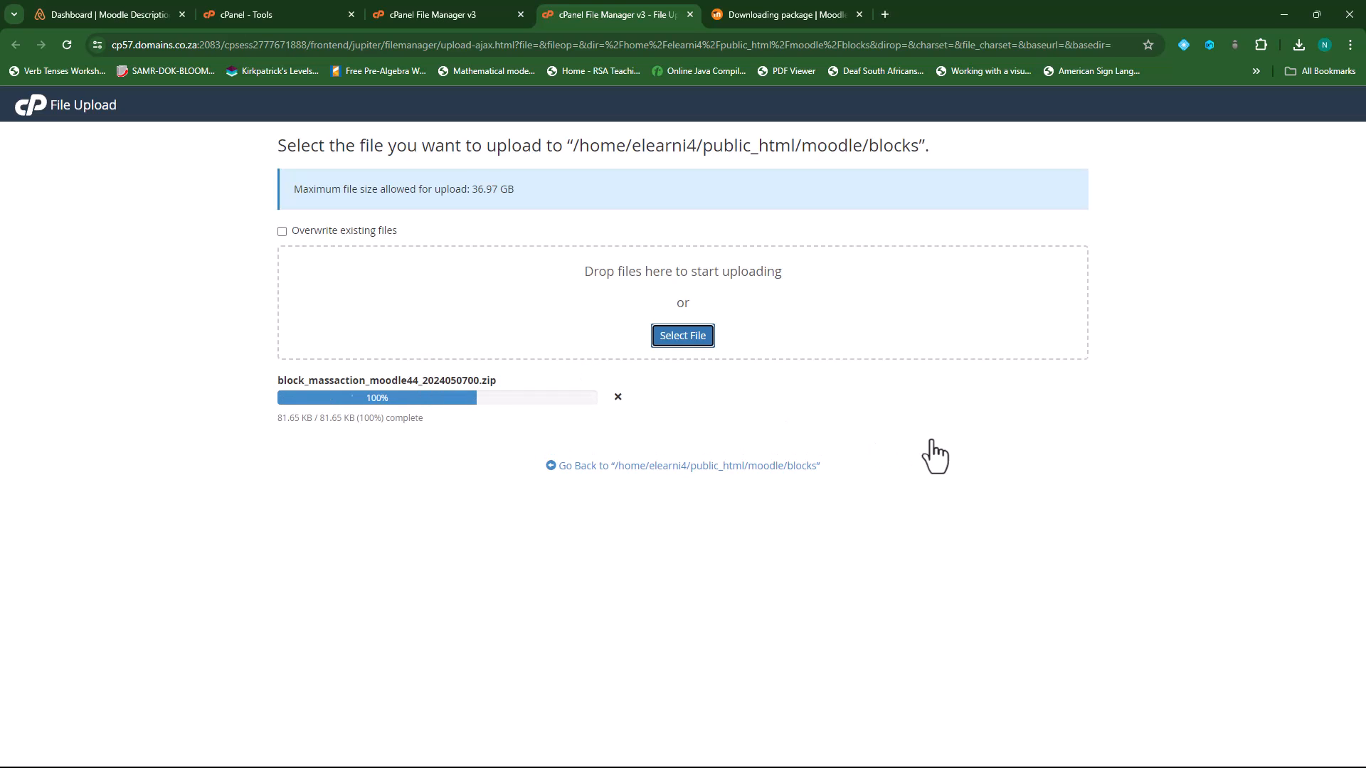
left_click(682, 465)
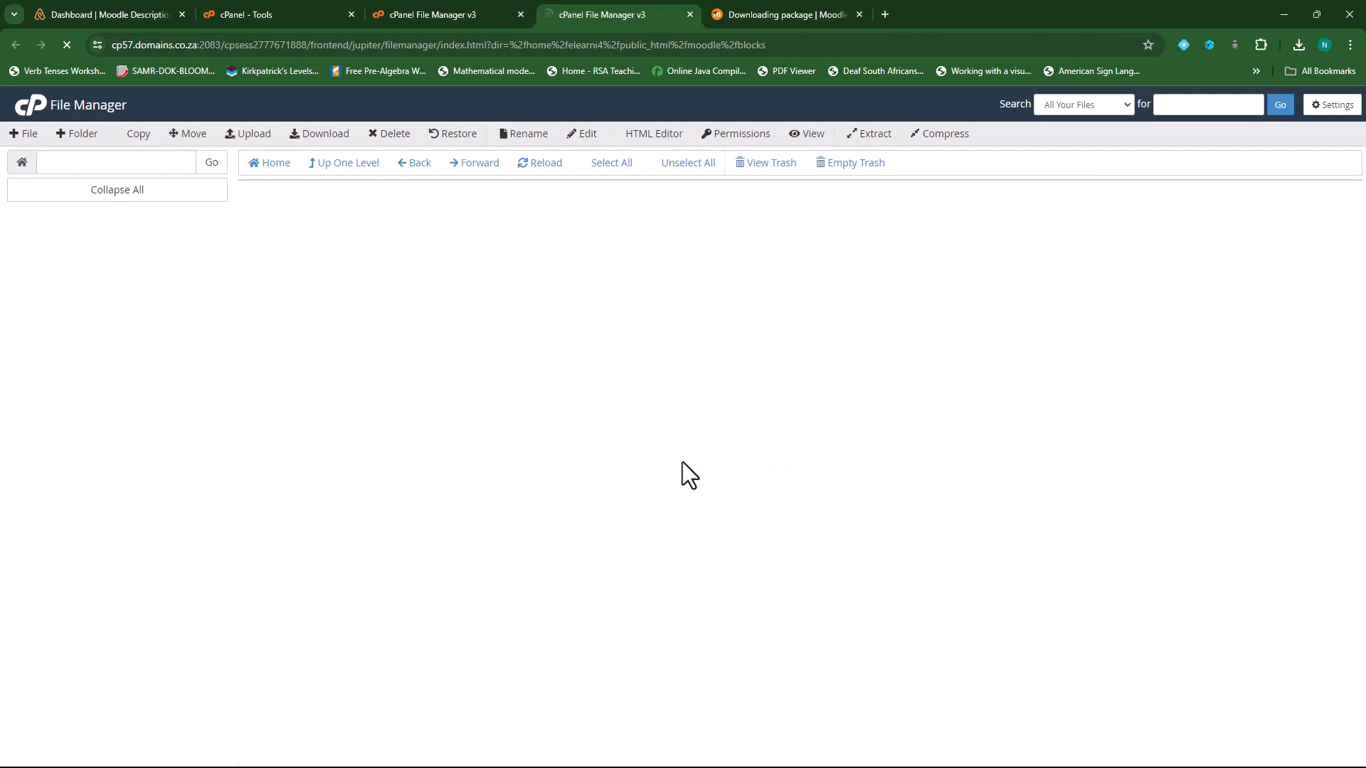
- Extract the massaction zip into the blocks folder
scroll(395, 459, "down", 8)
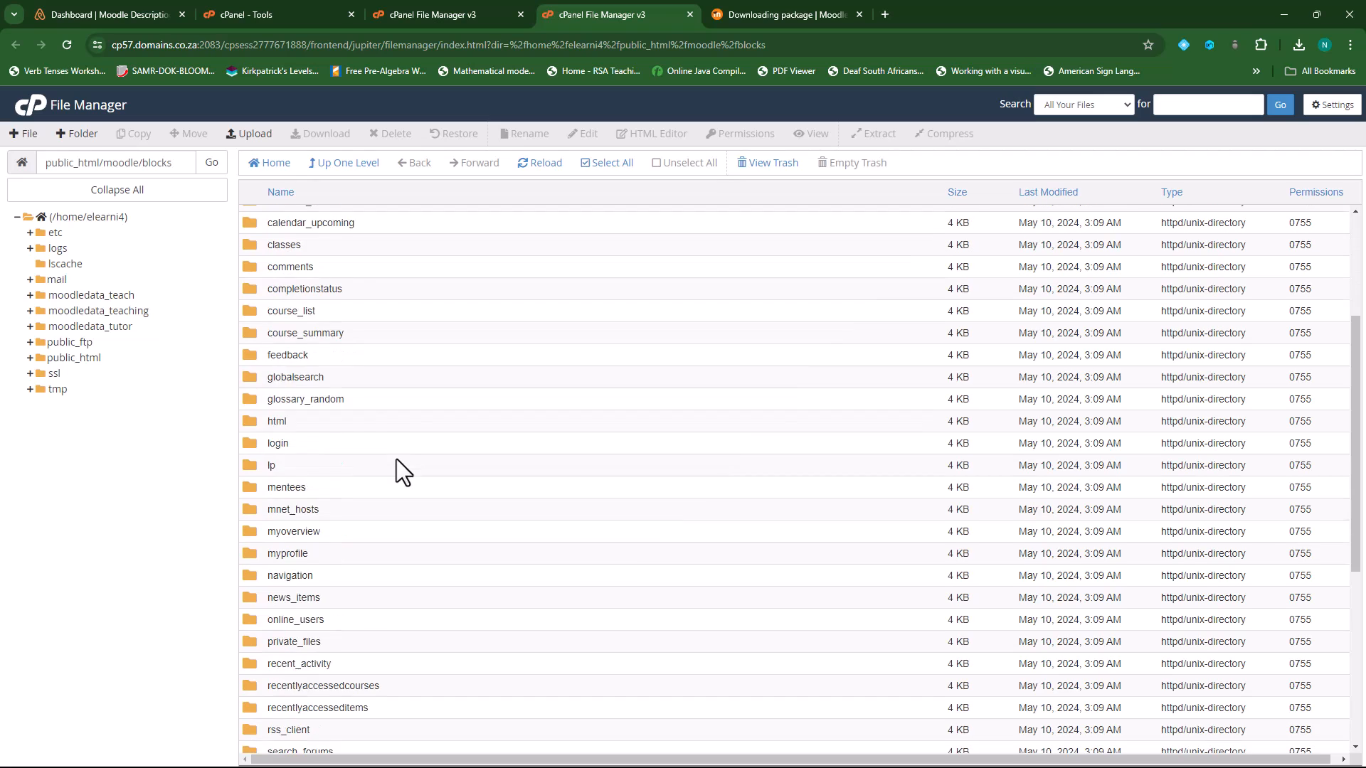
left_click(361, 656)
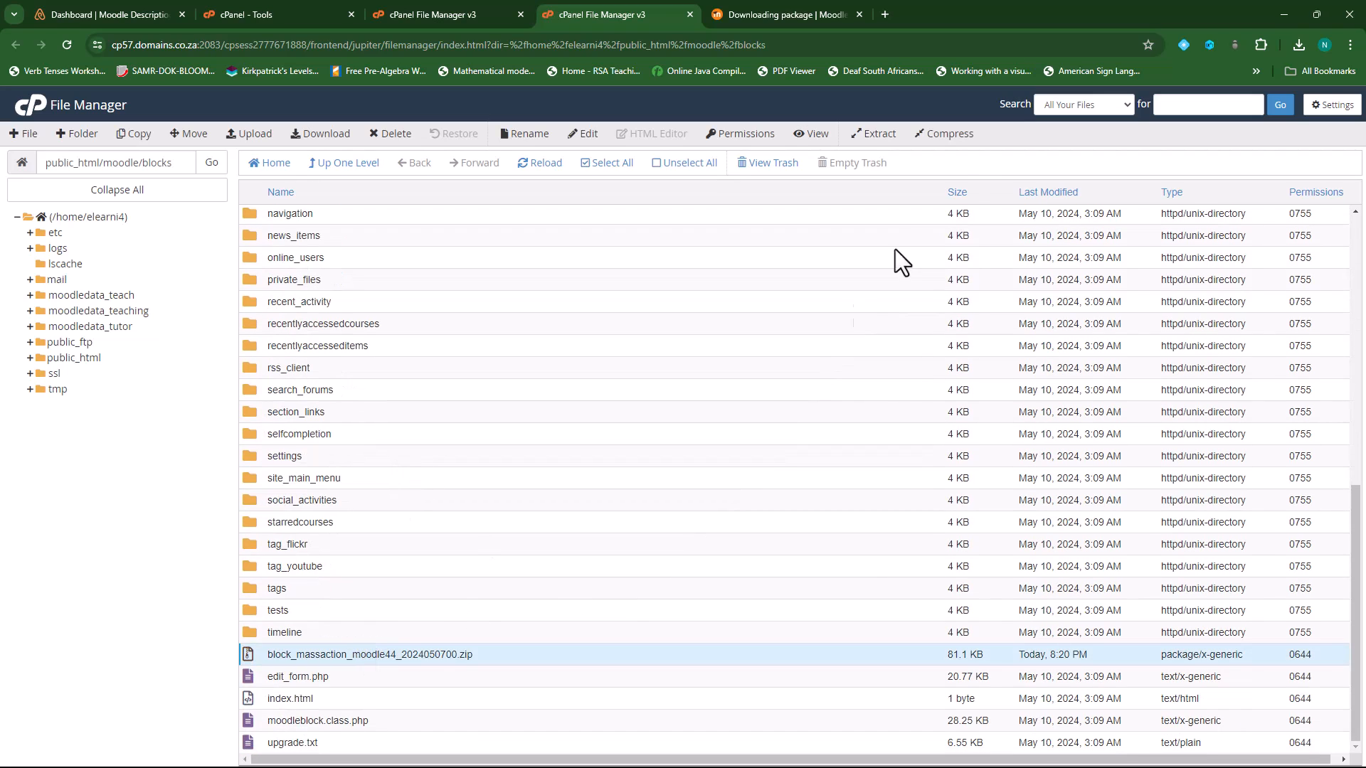
left_click(879, 135)
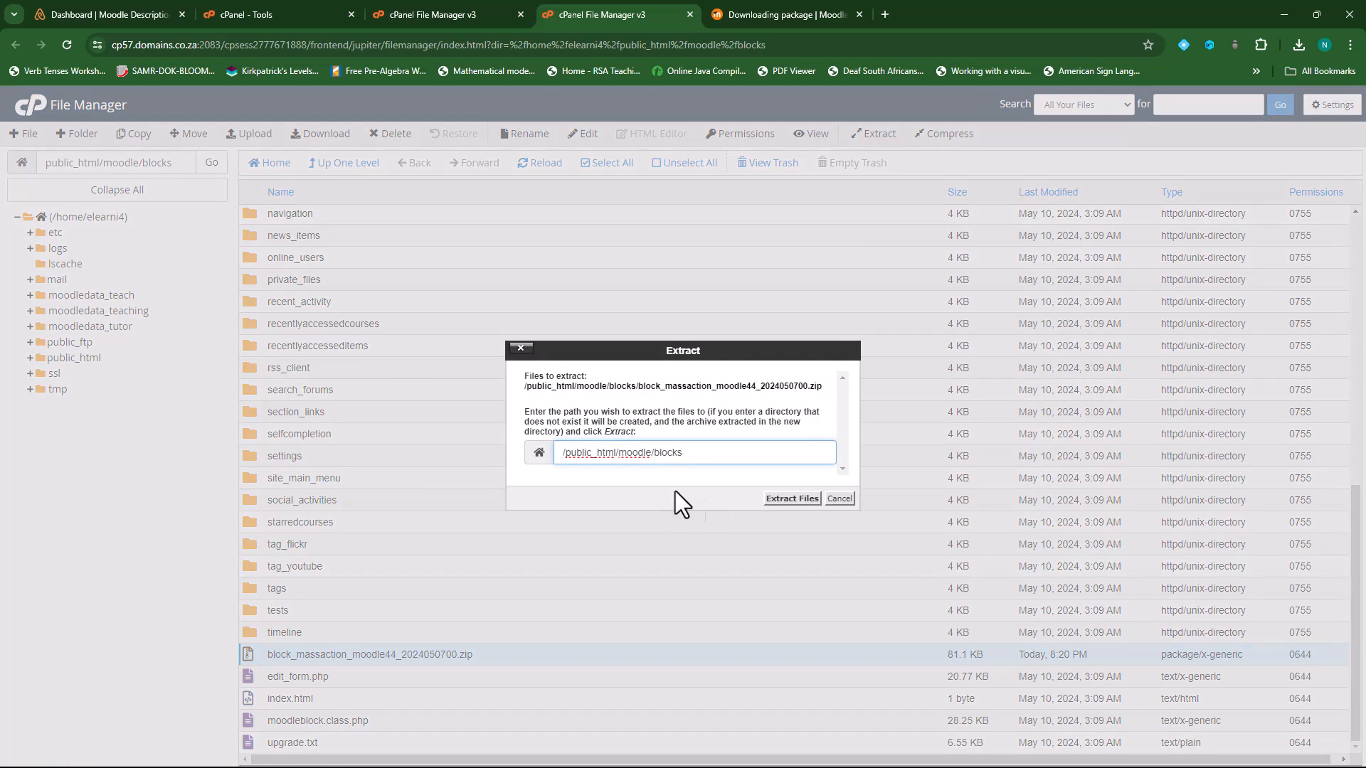
left_click(789, 500)
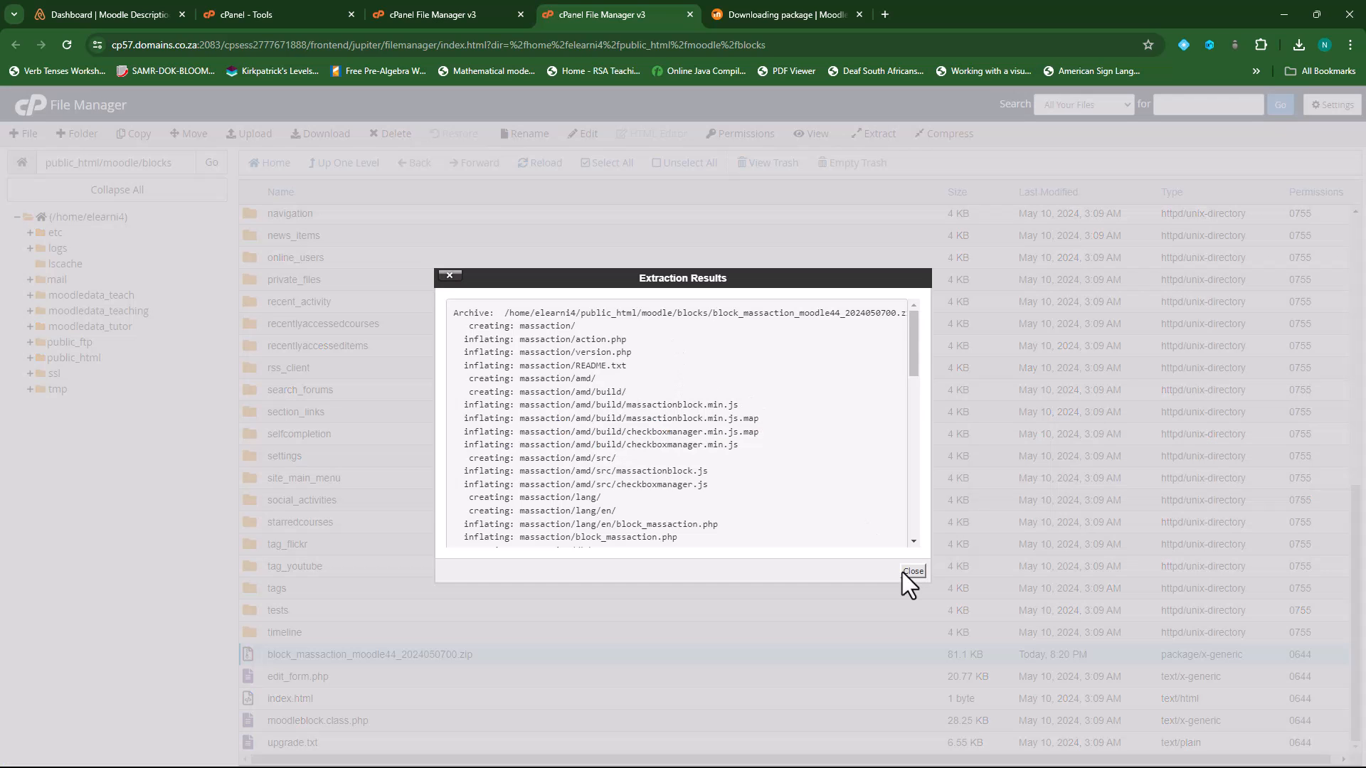
left_click(914, 571)
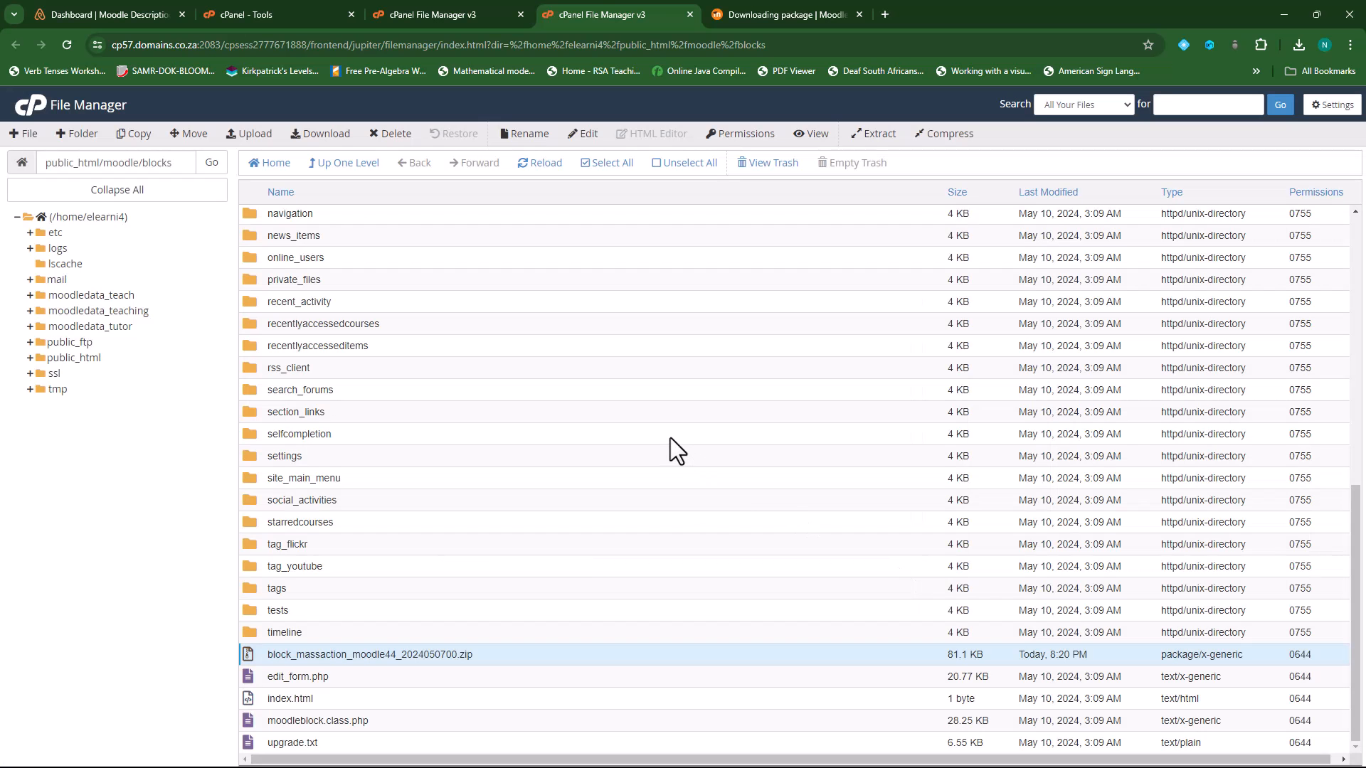
- Move the leftover massaction zip in blocks to the trash
left_click(342, 174)
scroll(365, 519, "down", 8)
scroll(348, 480, "up", 7)
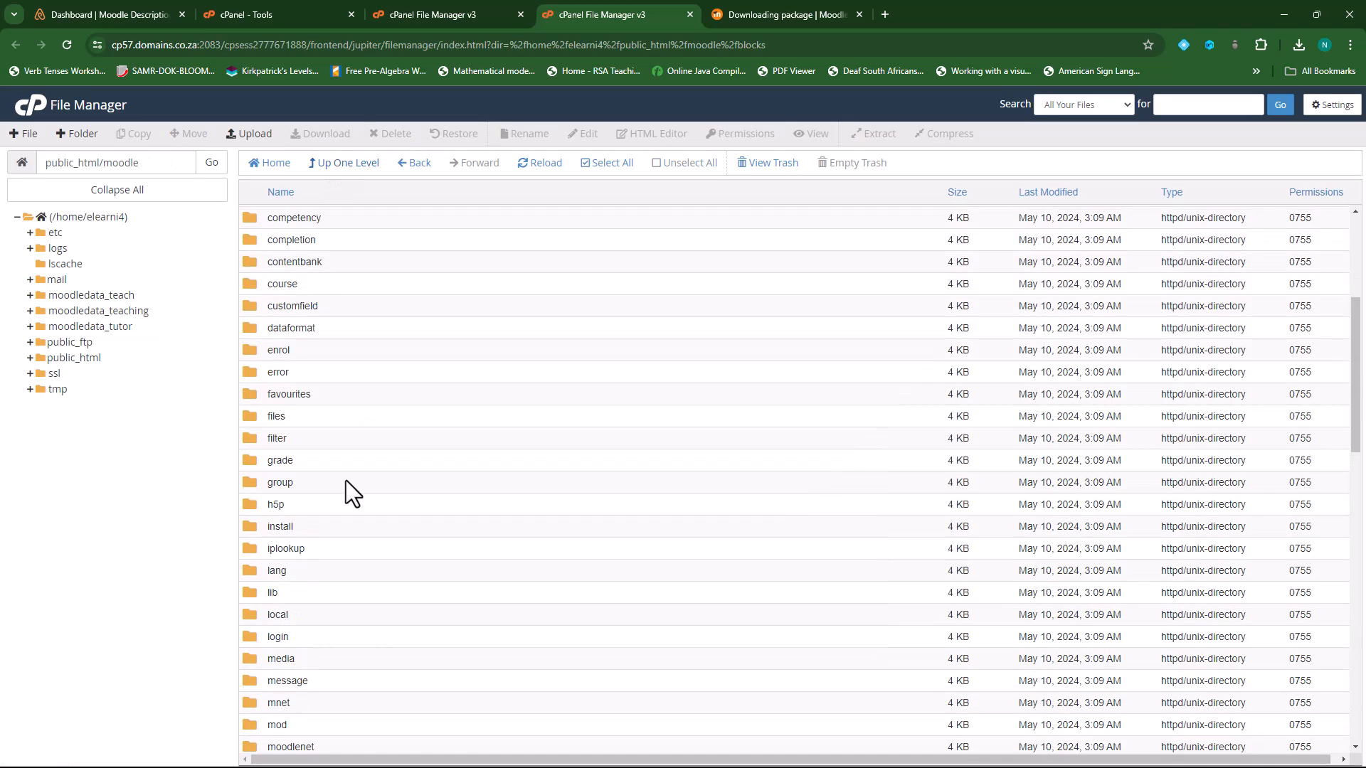
double_click(252, 271)
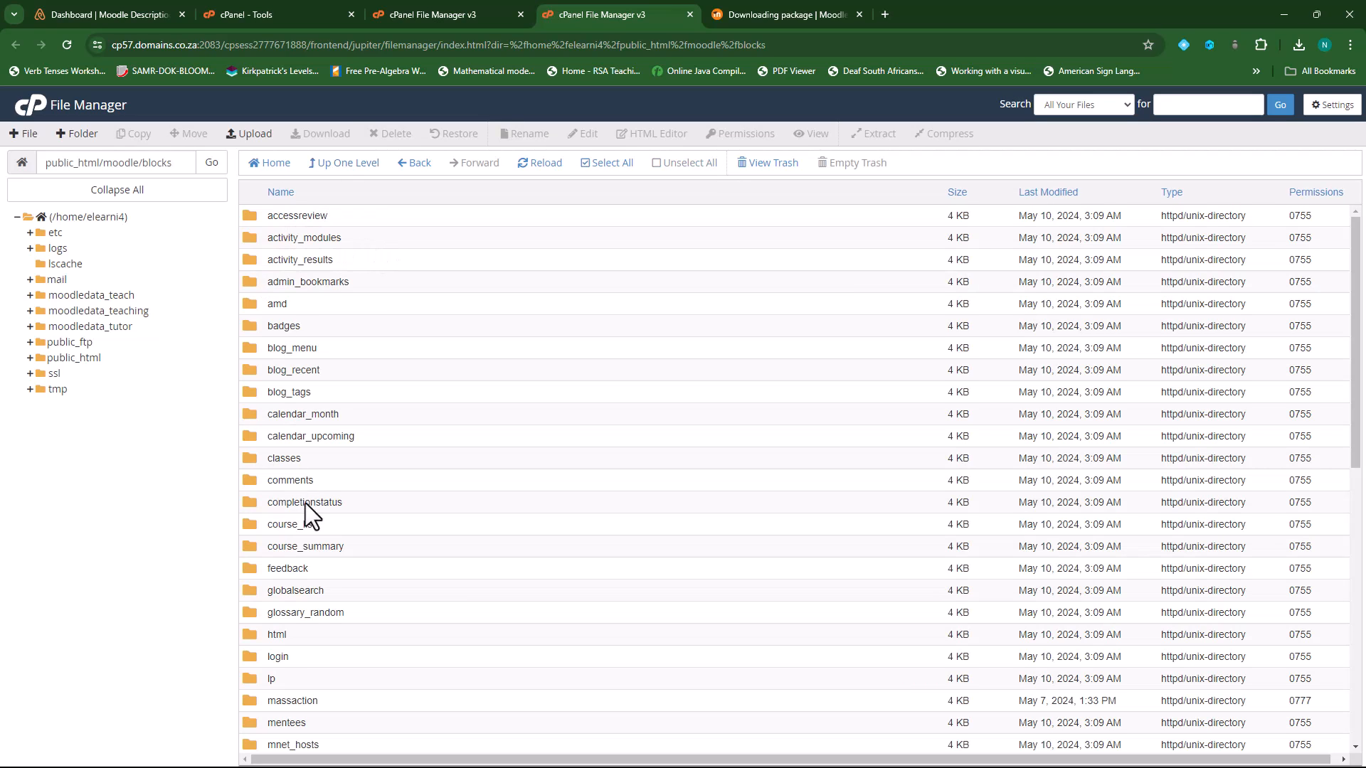
scroll(299, 519, "down", 2)
scroll(289, 543, "down", 7)
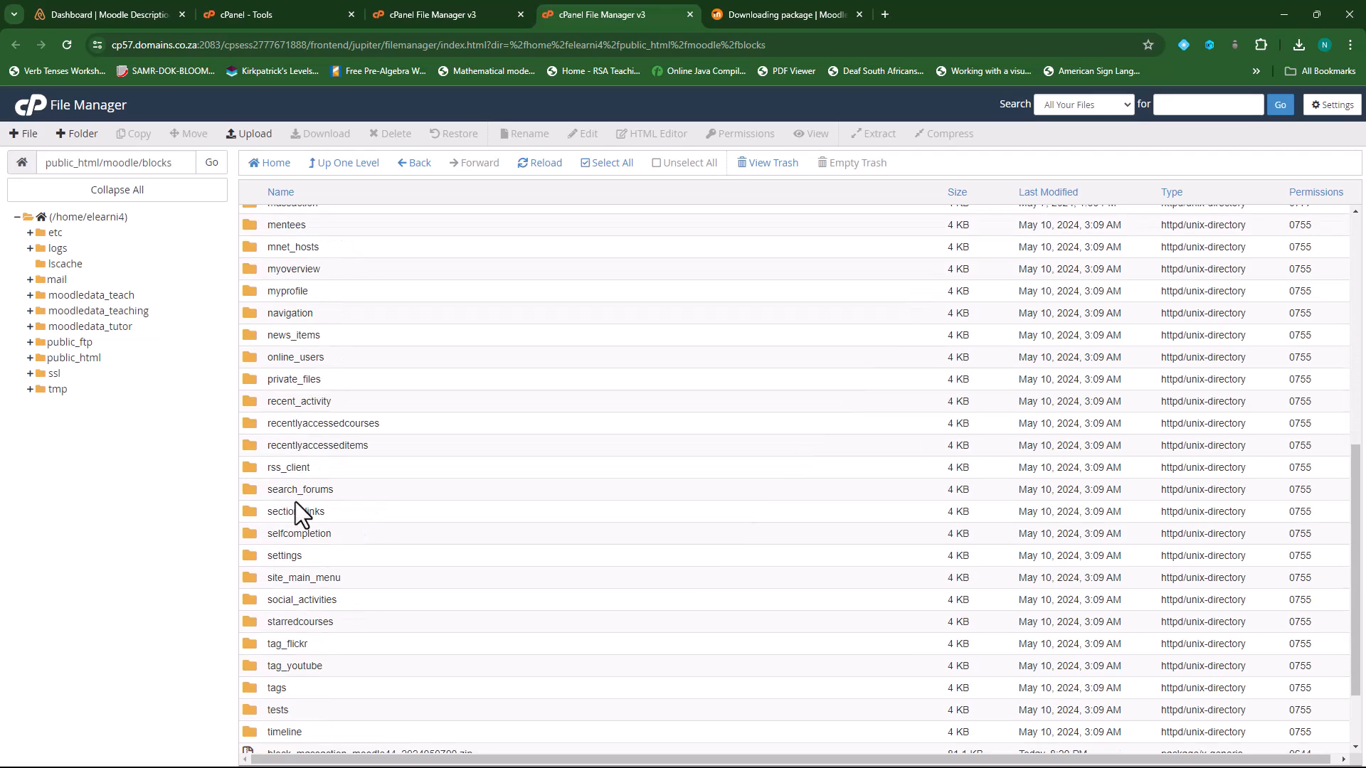
scroll(267, 536, "down", 2)
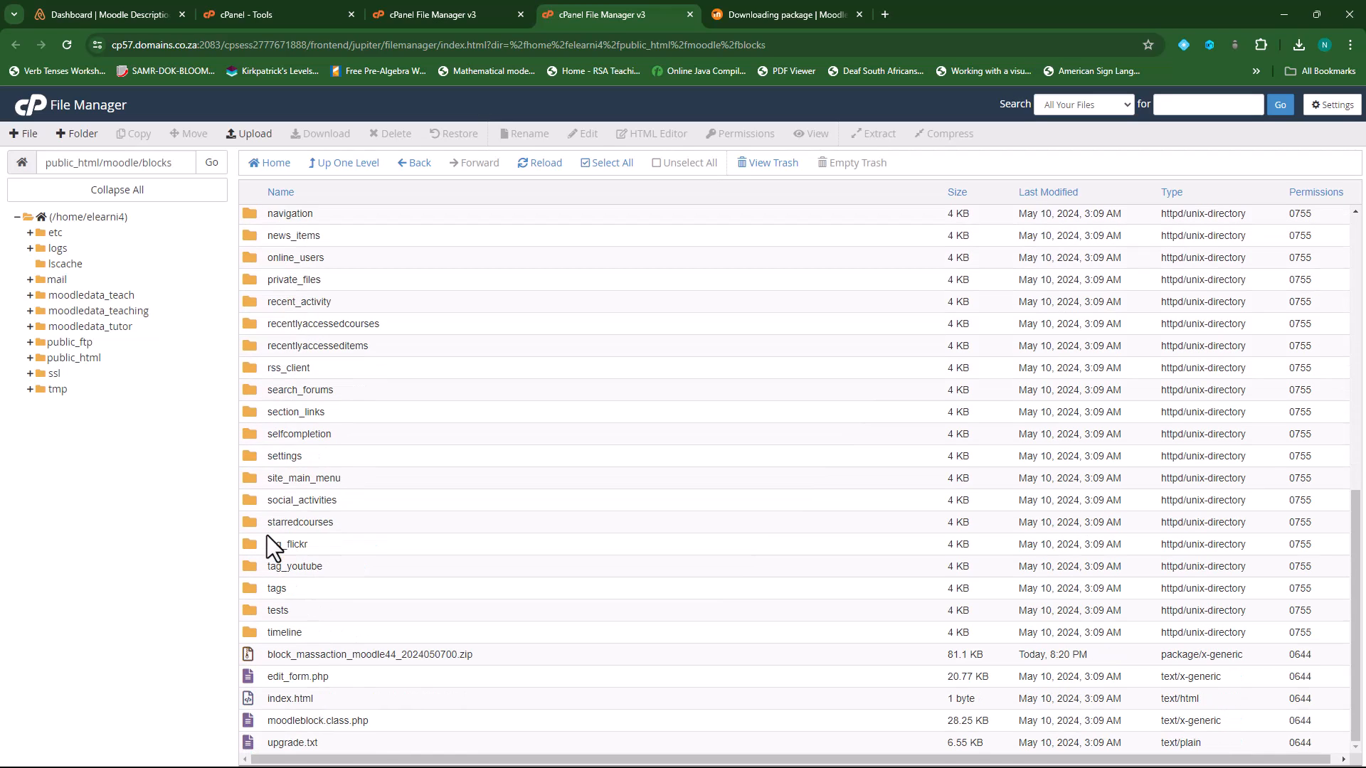
left_click(329, 656)
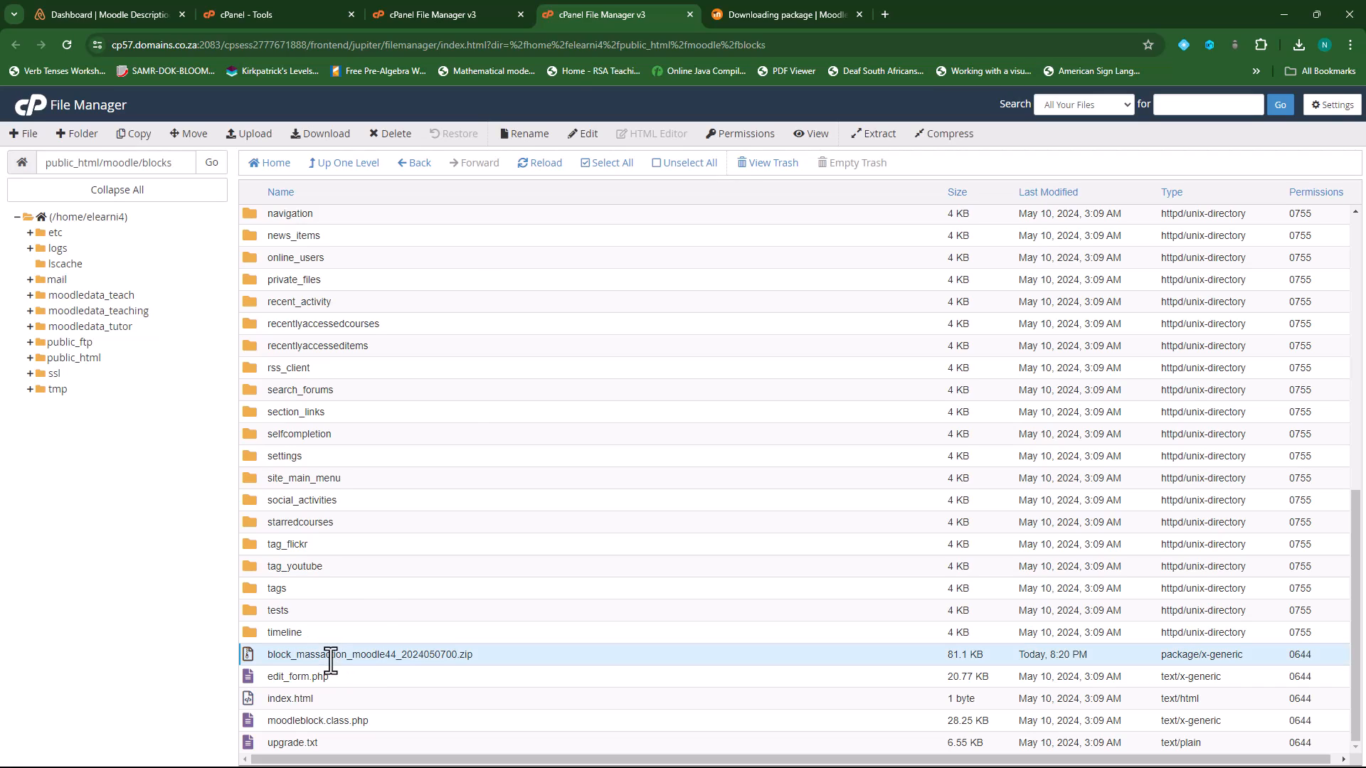
left_click(389, 136)
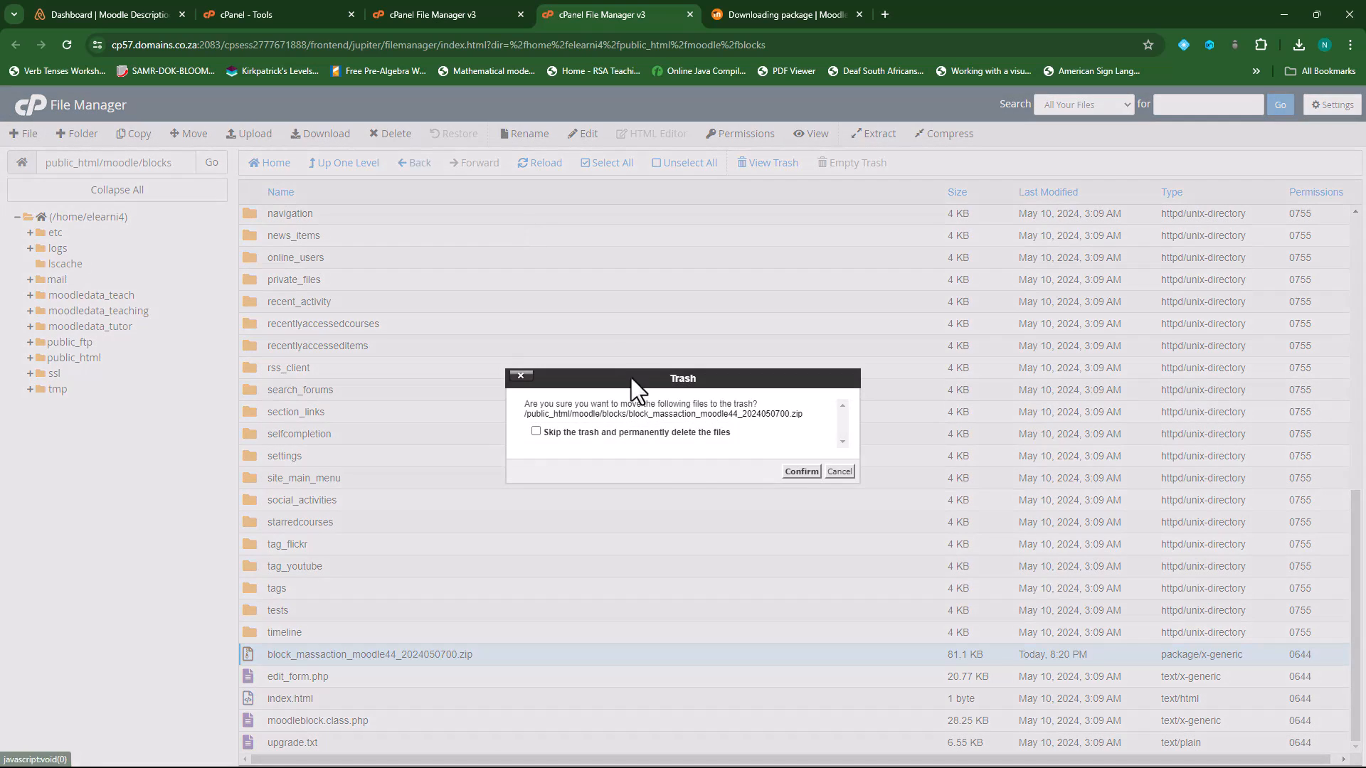
left_click(801, 471)
scroll(368, 400, "up", 1)
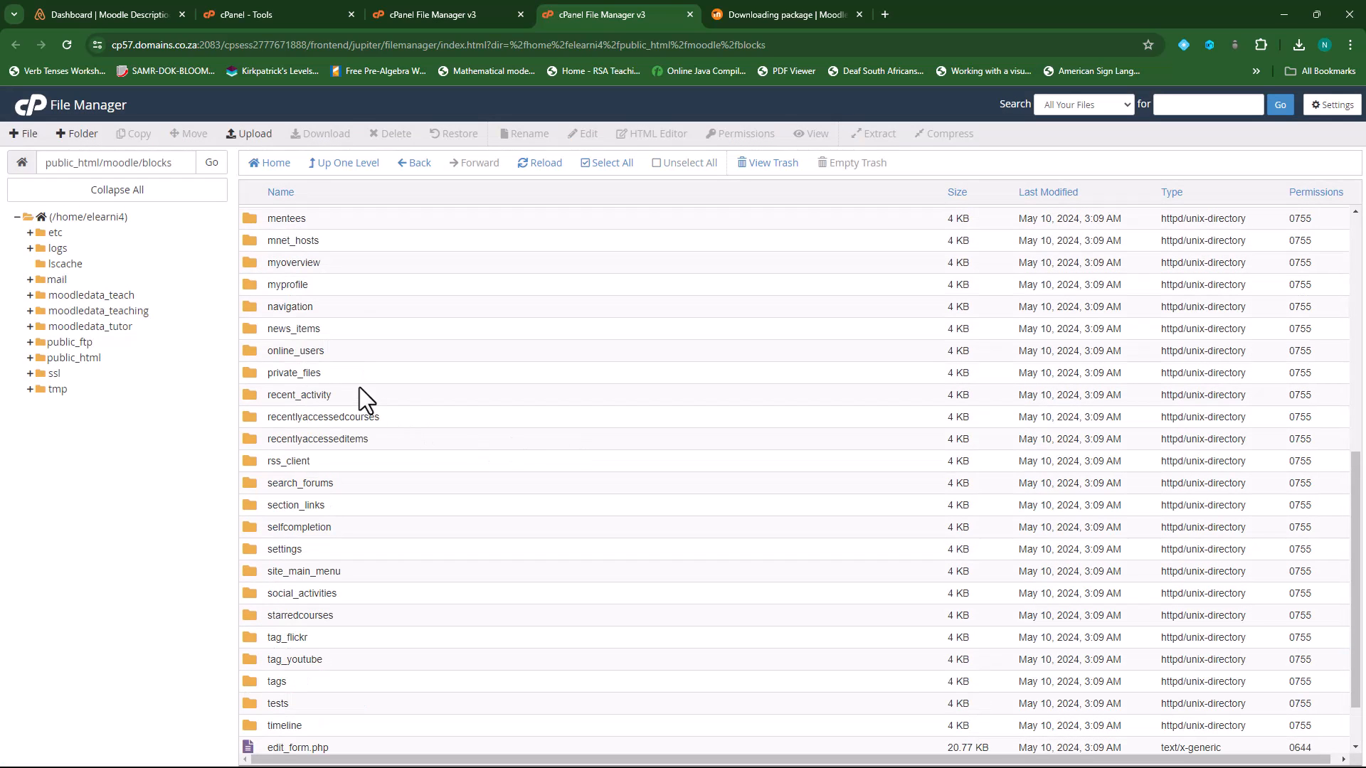
scroll(324, 338, "up", 1)
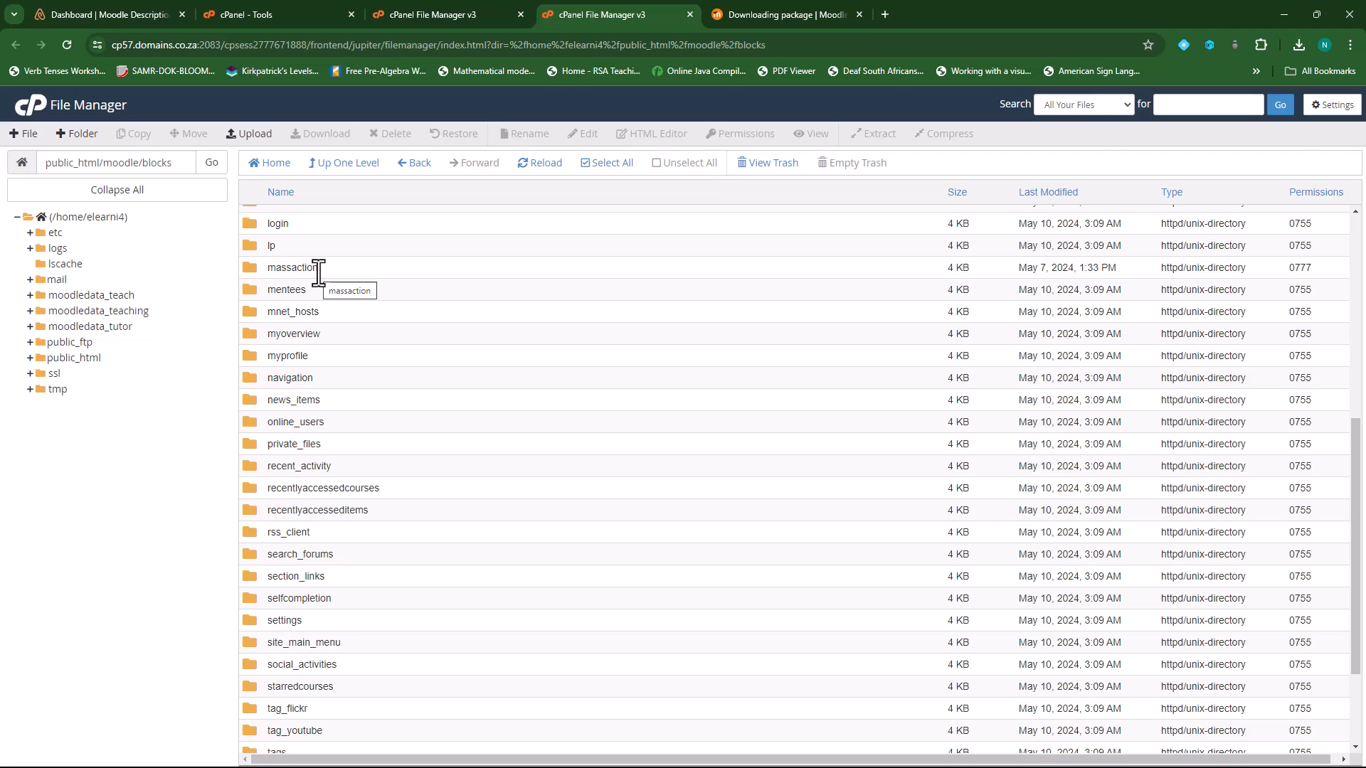
- Upload block_glossary_export_to_quiz_moodle44_2024042700.zip into moodle/blocks
left_click(259, 141)
left_click(678, 336)
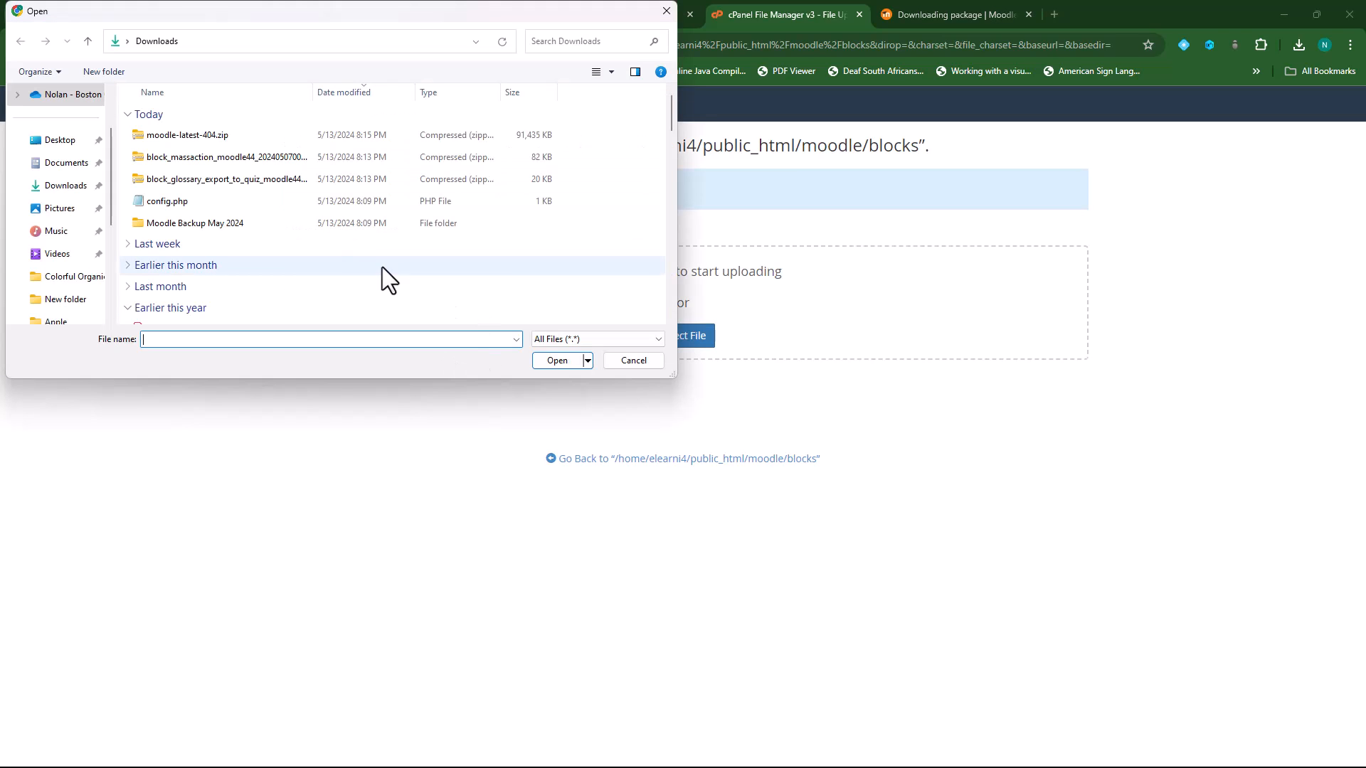
left_click(199, 179)
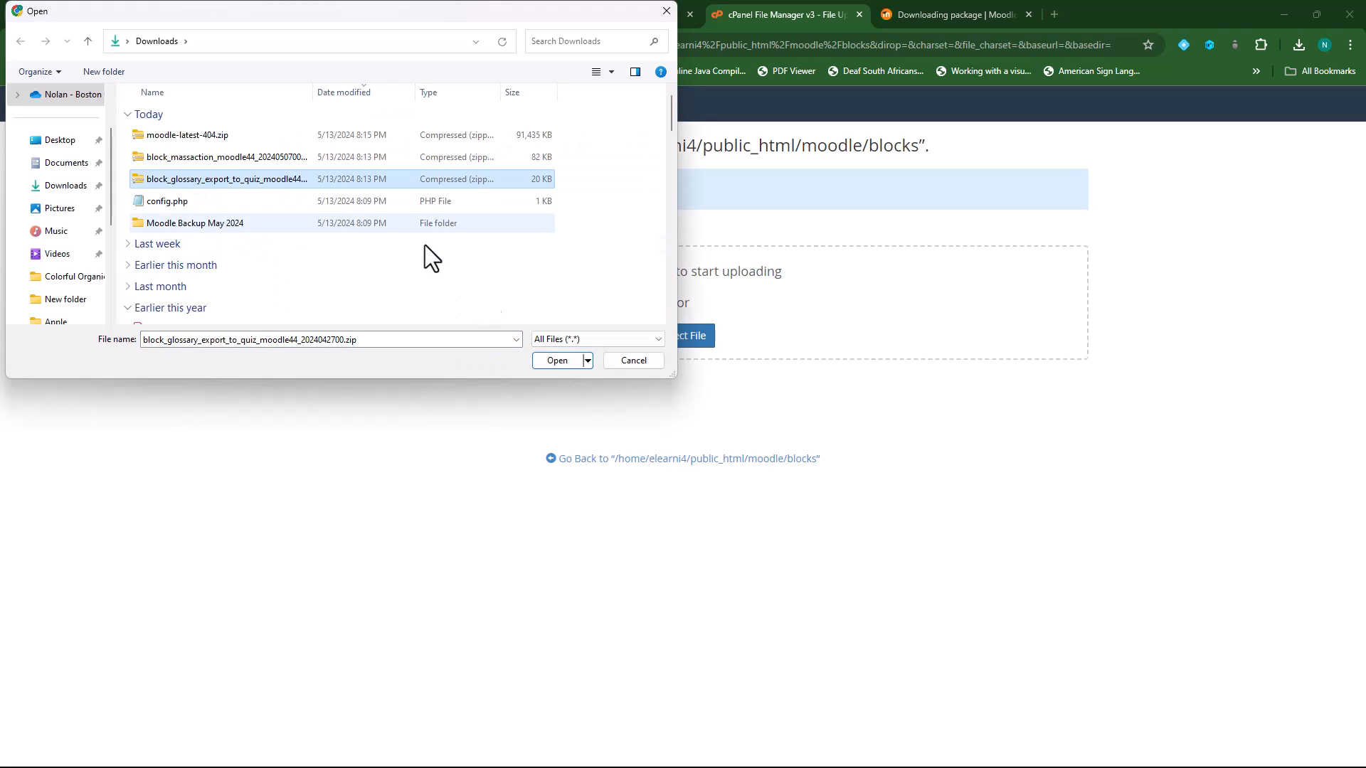
left_click(559, 360)
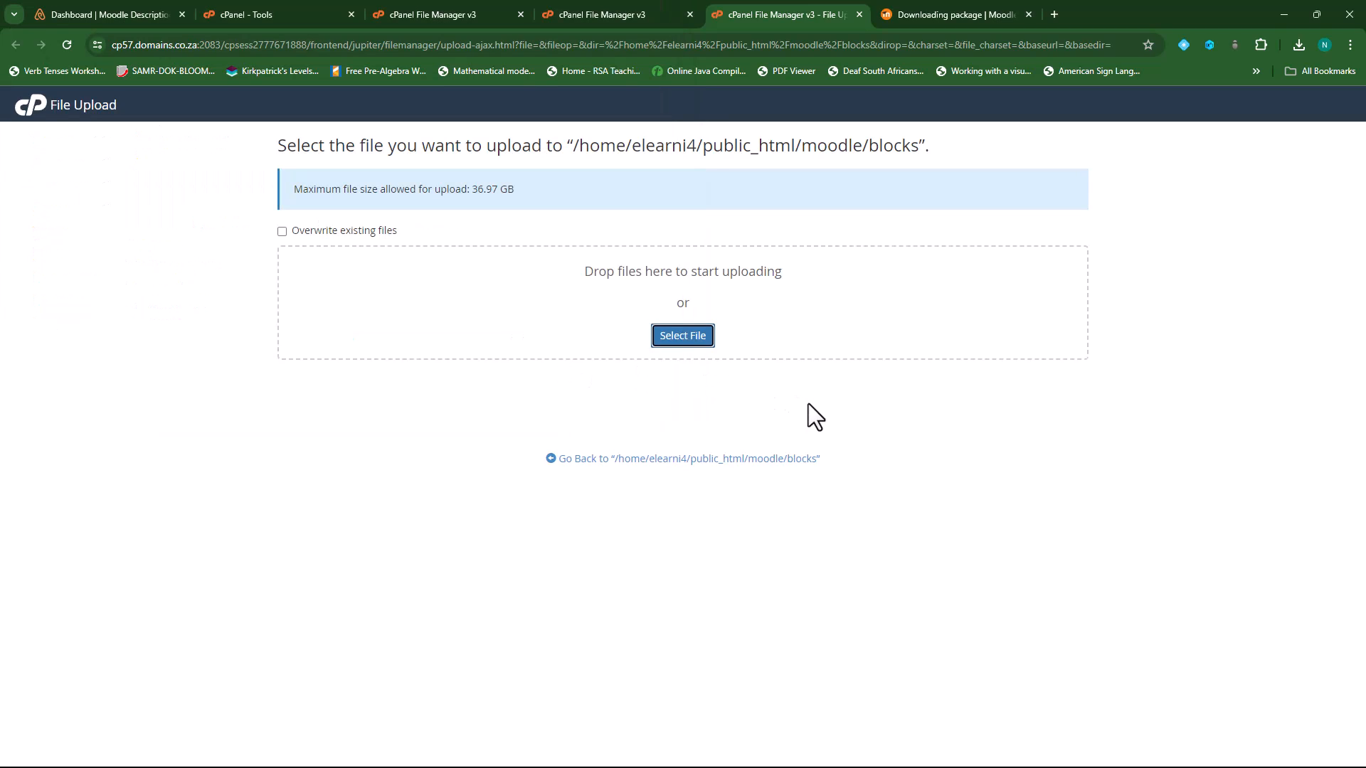
left_click(704, 467)
- Extract the glossary export to quiz zip into the blocks folder
scroll(429, 532, "down", 10)
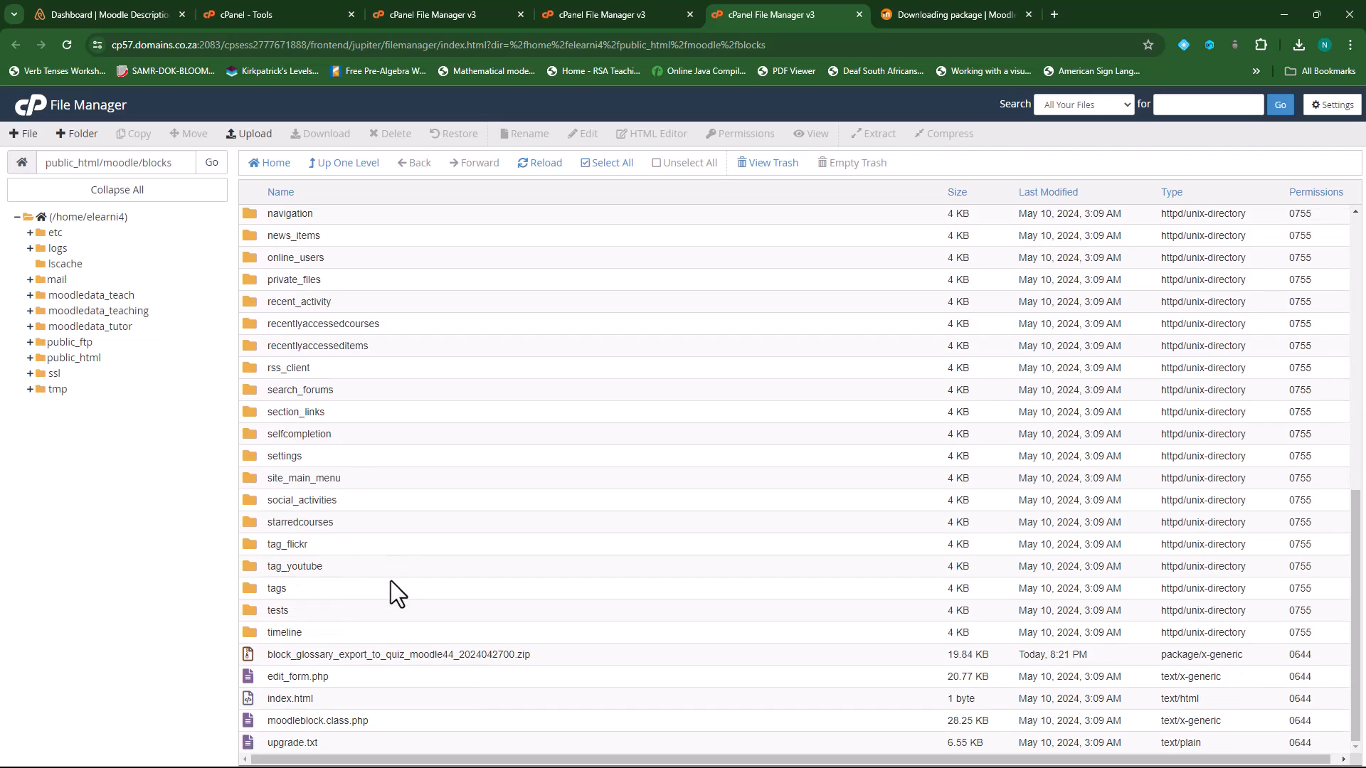
left_click(334, 654)
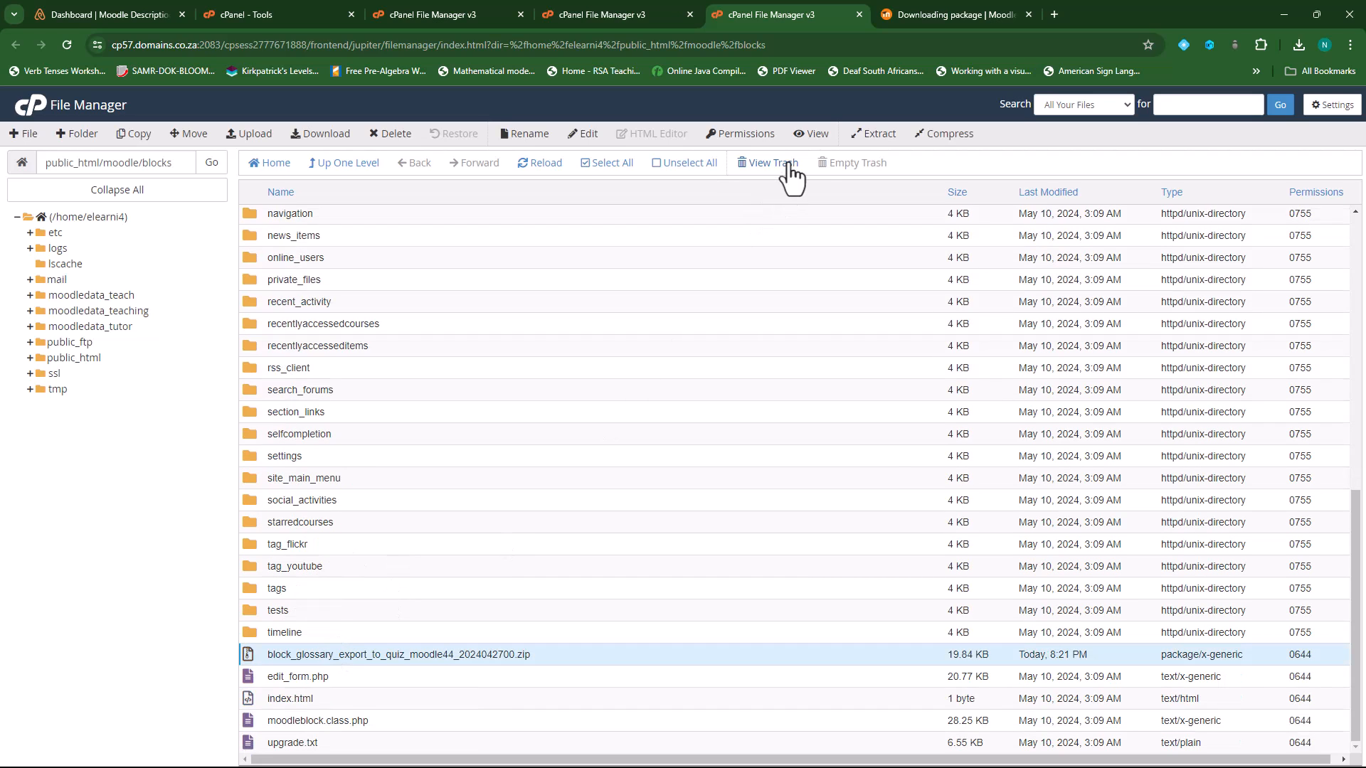
left_click(880, 135)
left_click(793, 506)
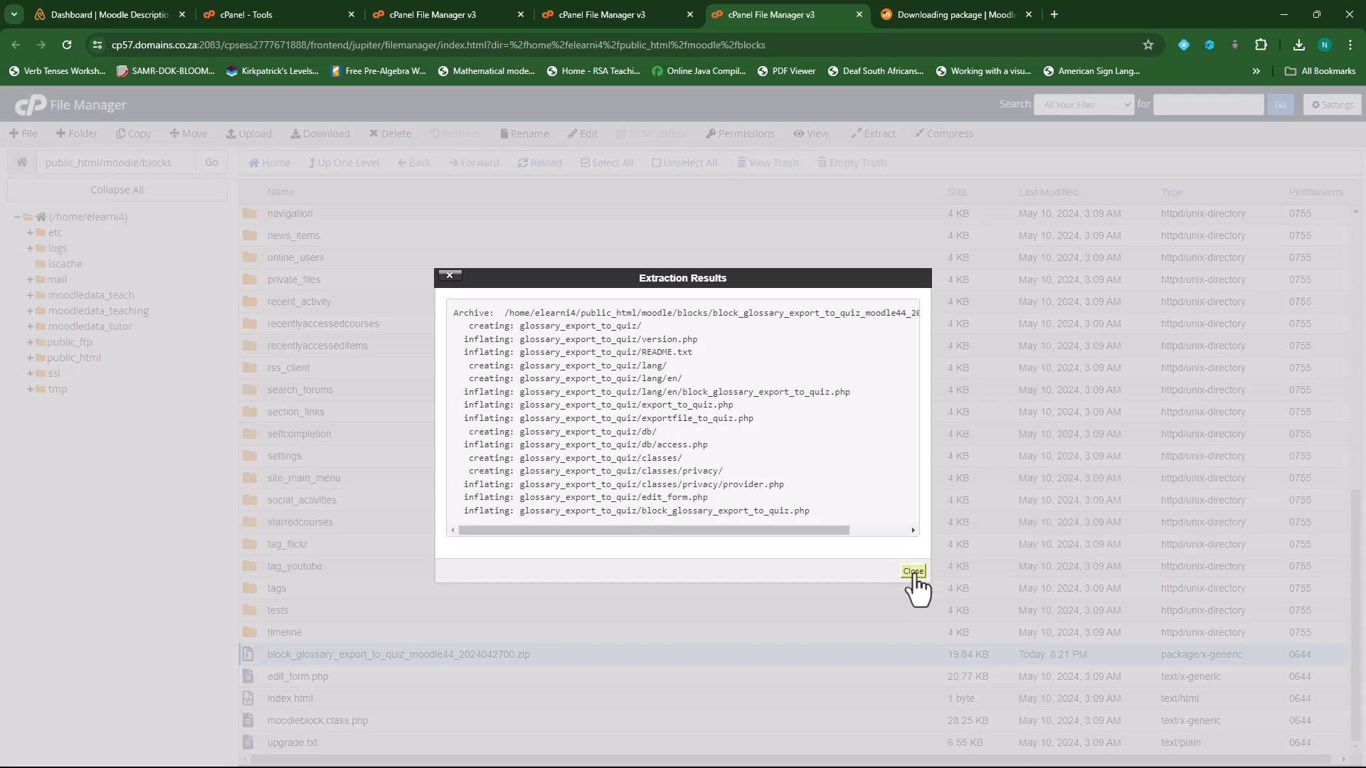
left_click(913, 572)
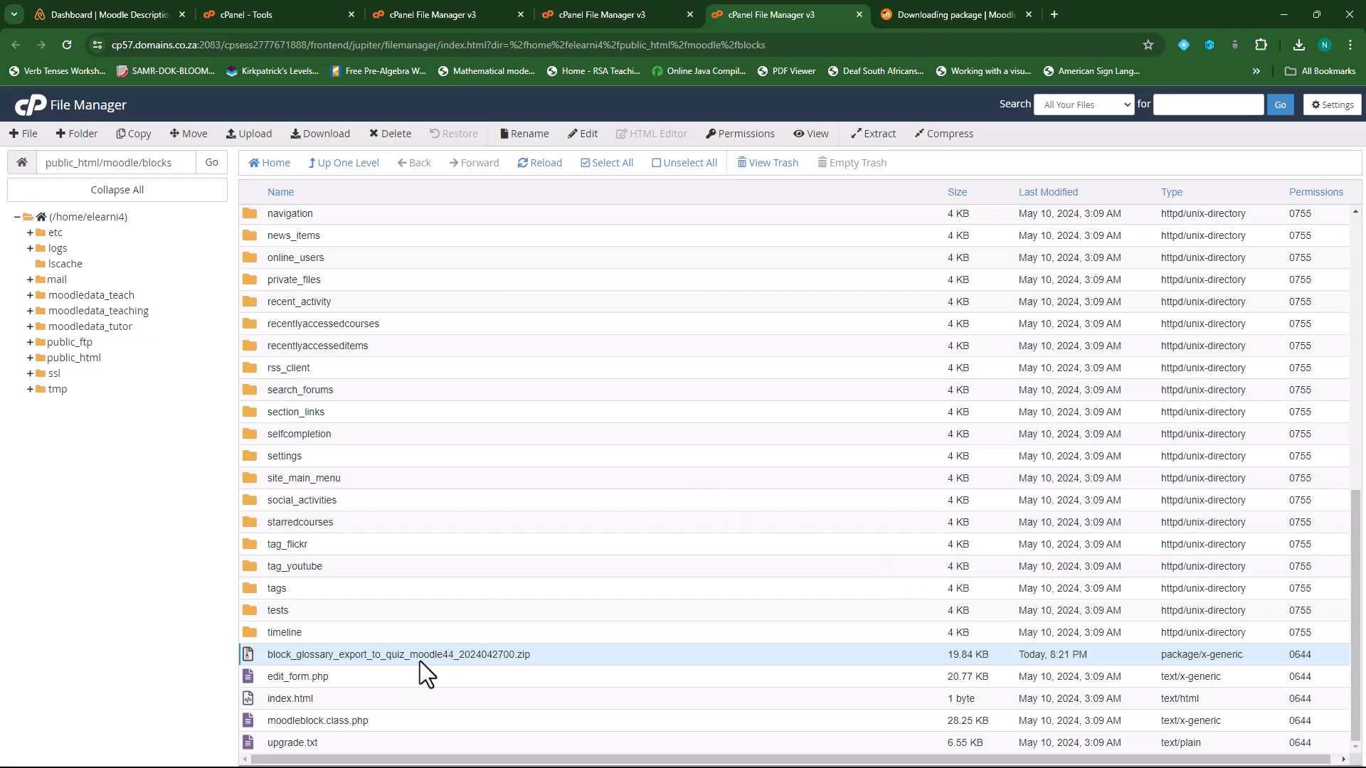
- Trash the leftover glossary block zip, keeping the glossary_export_to_quiz folder
left_click(342, 168)
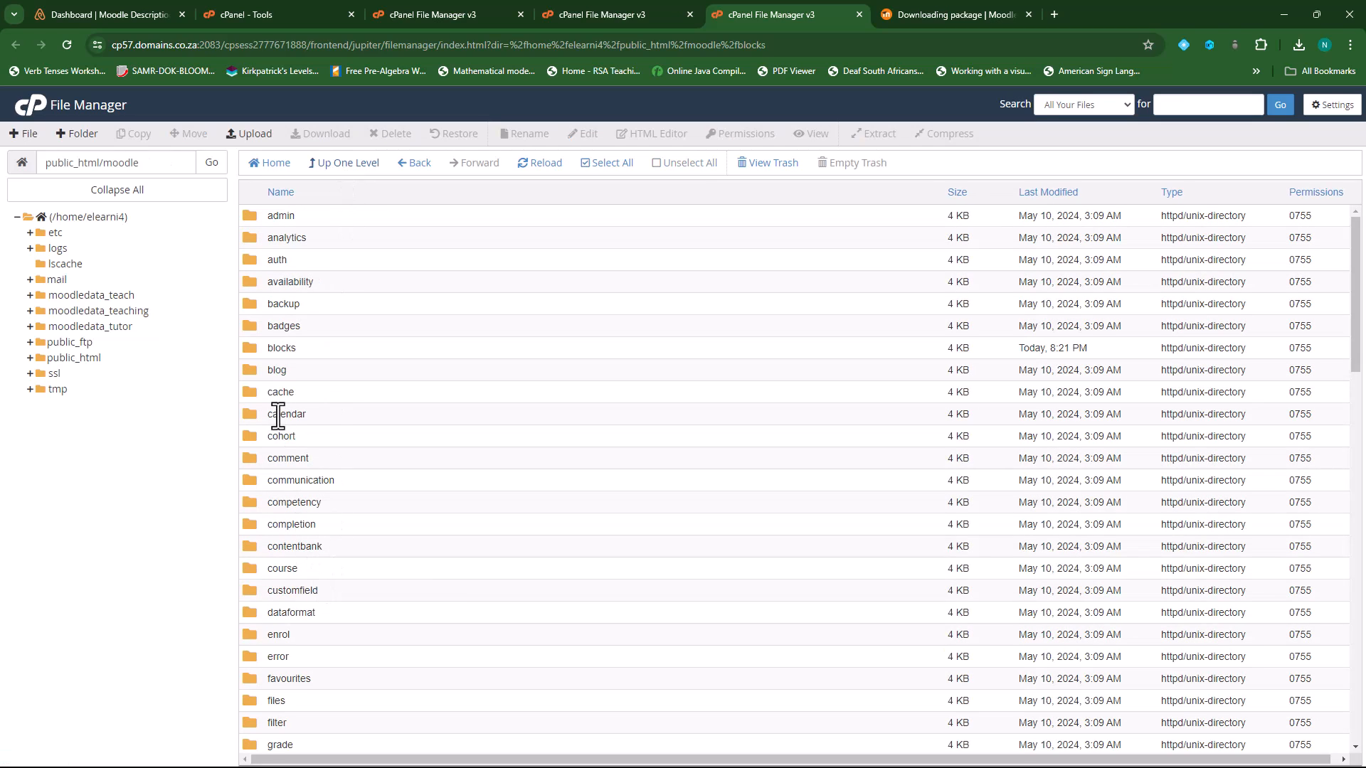
double_click(253, 350)
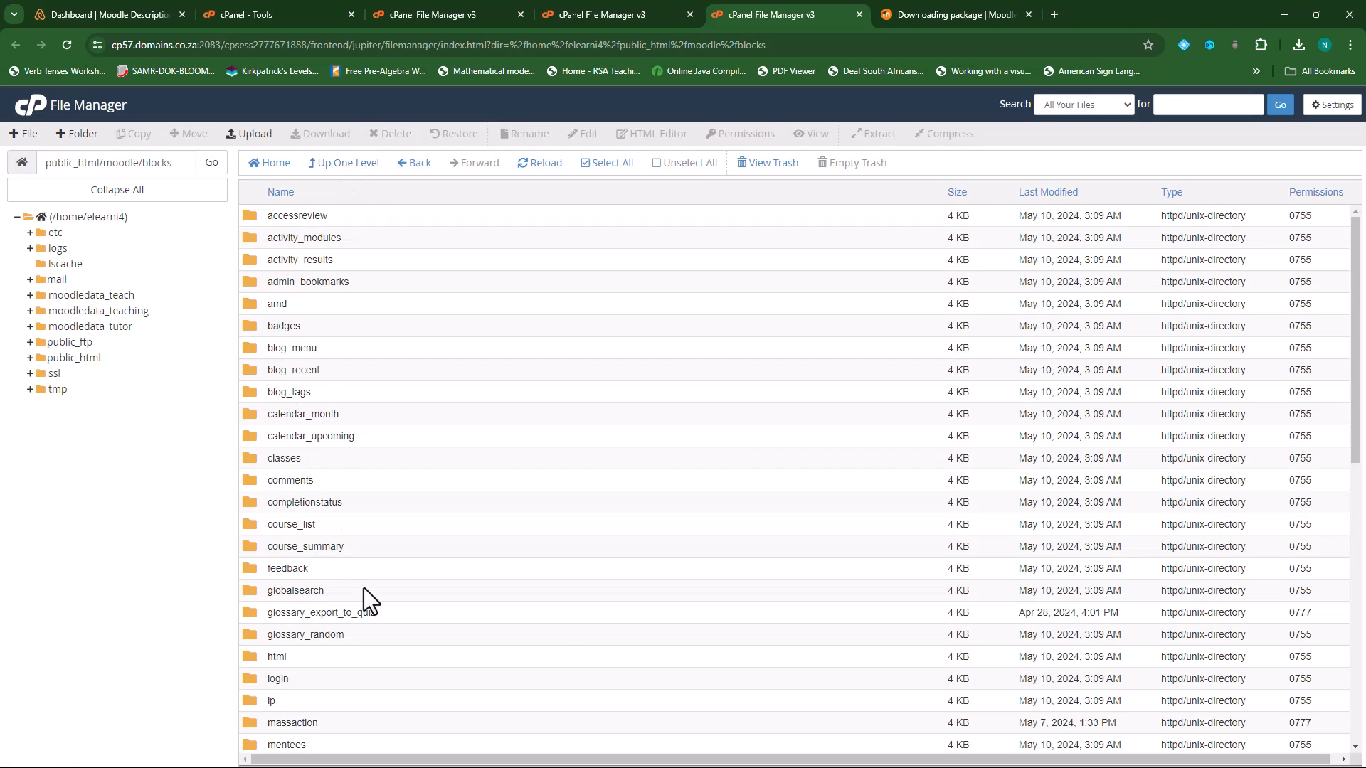
scroll(364, 588, "down", 10)
left_click(324, 655)
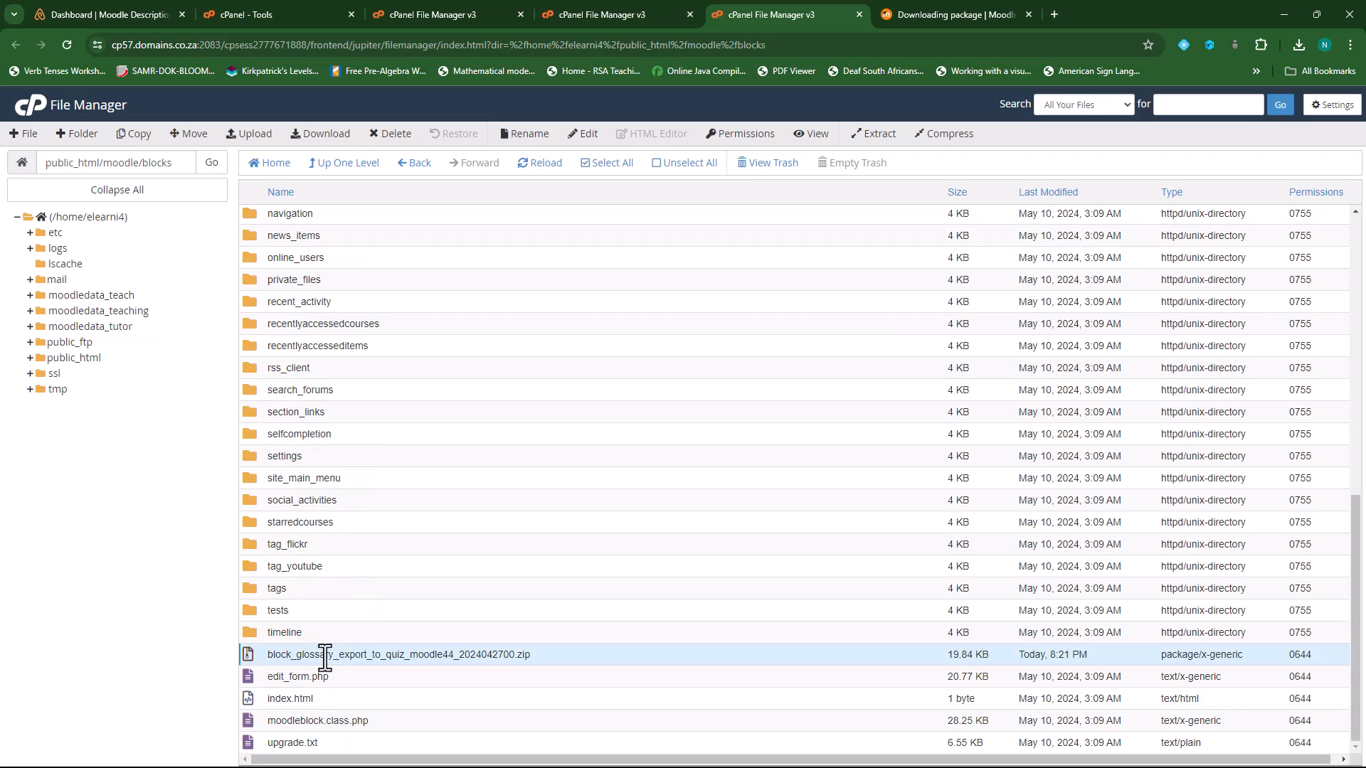
left_click(391, 134)
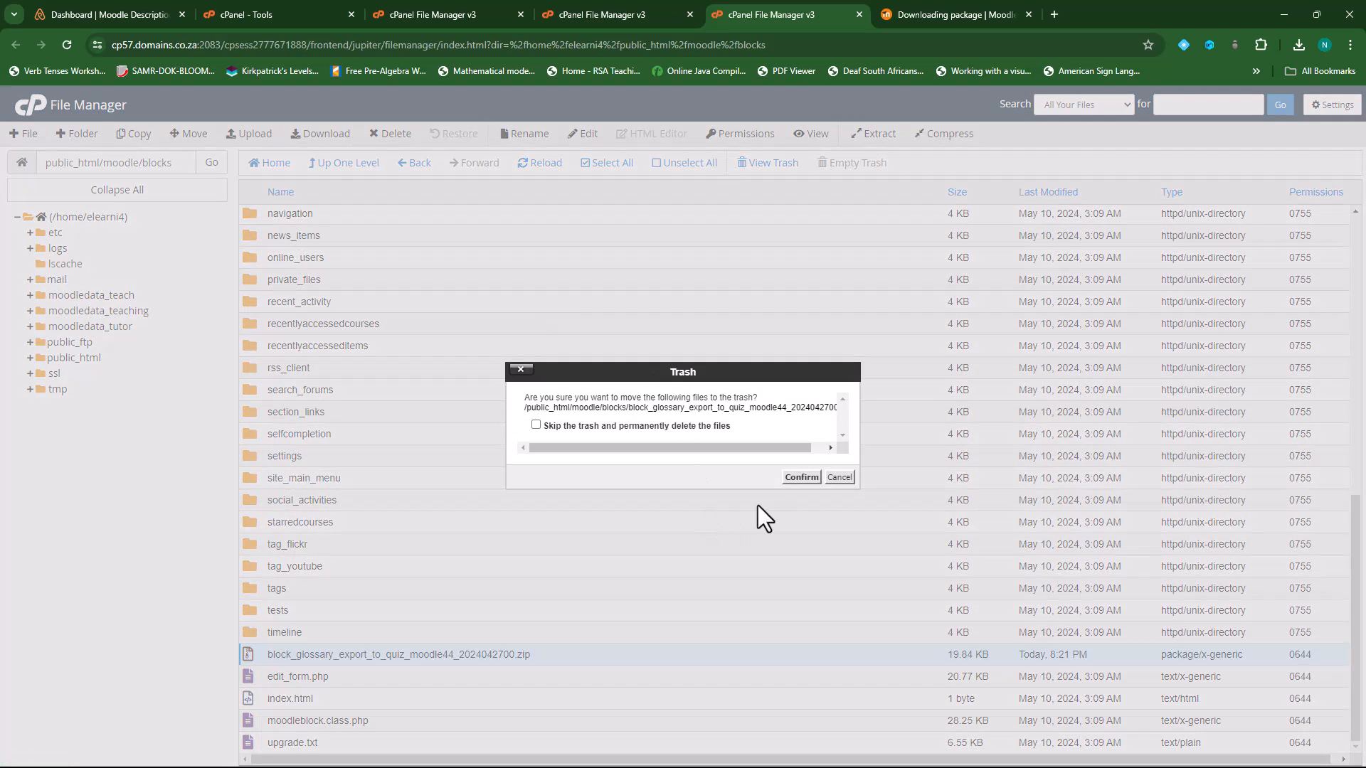
left_click(802, 477)
scroll(455, 484, "up", 4)
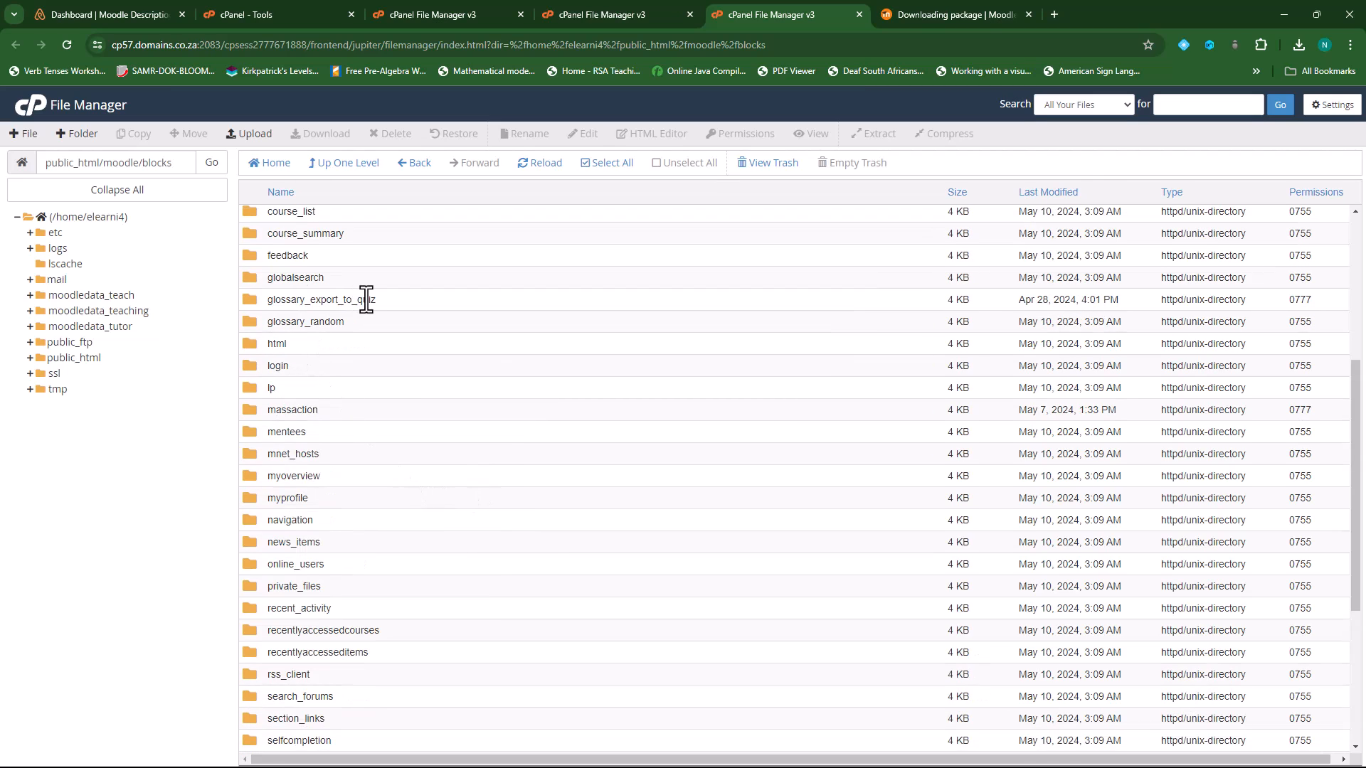
scroll(502, 370, "up", 2)
scroll(502, 370, "up", 3)
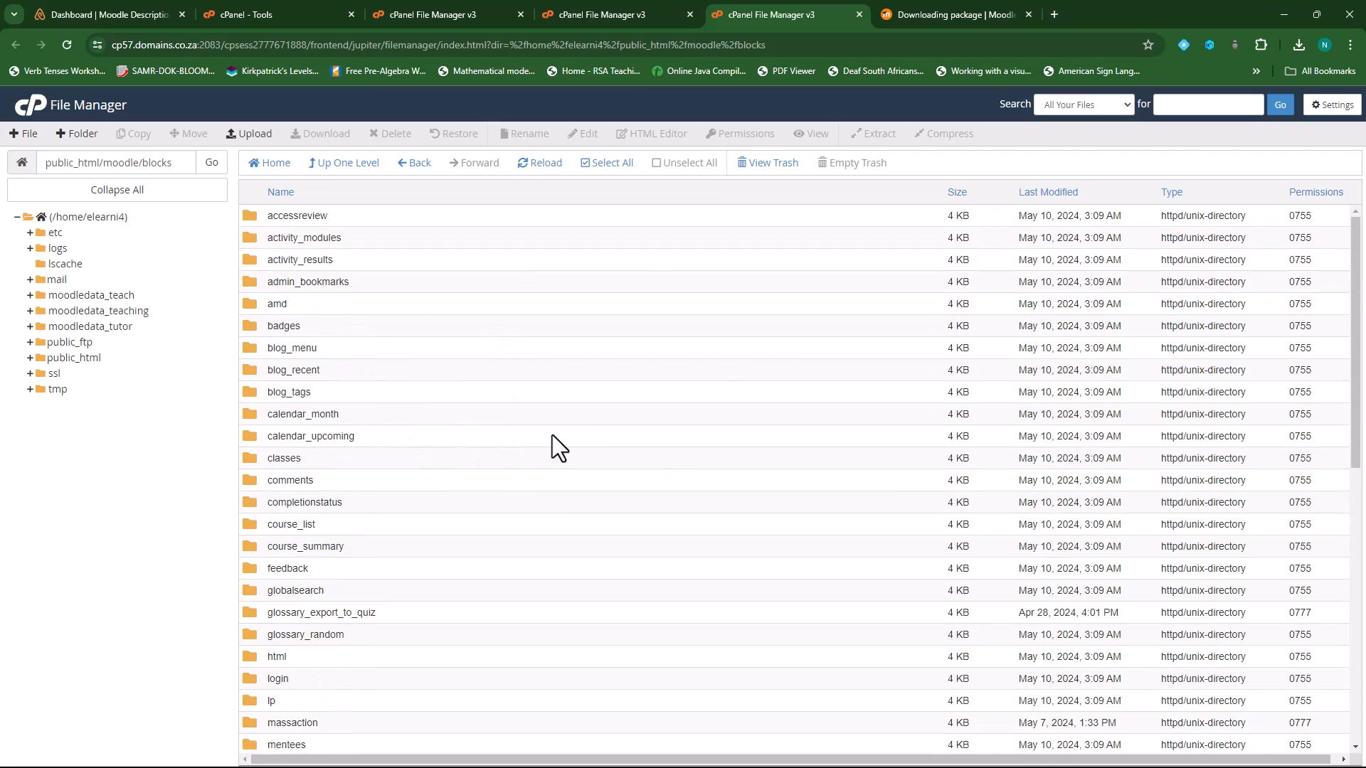
left_click(963, 12)
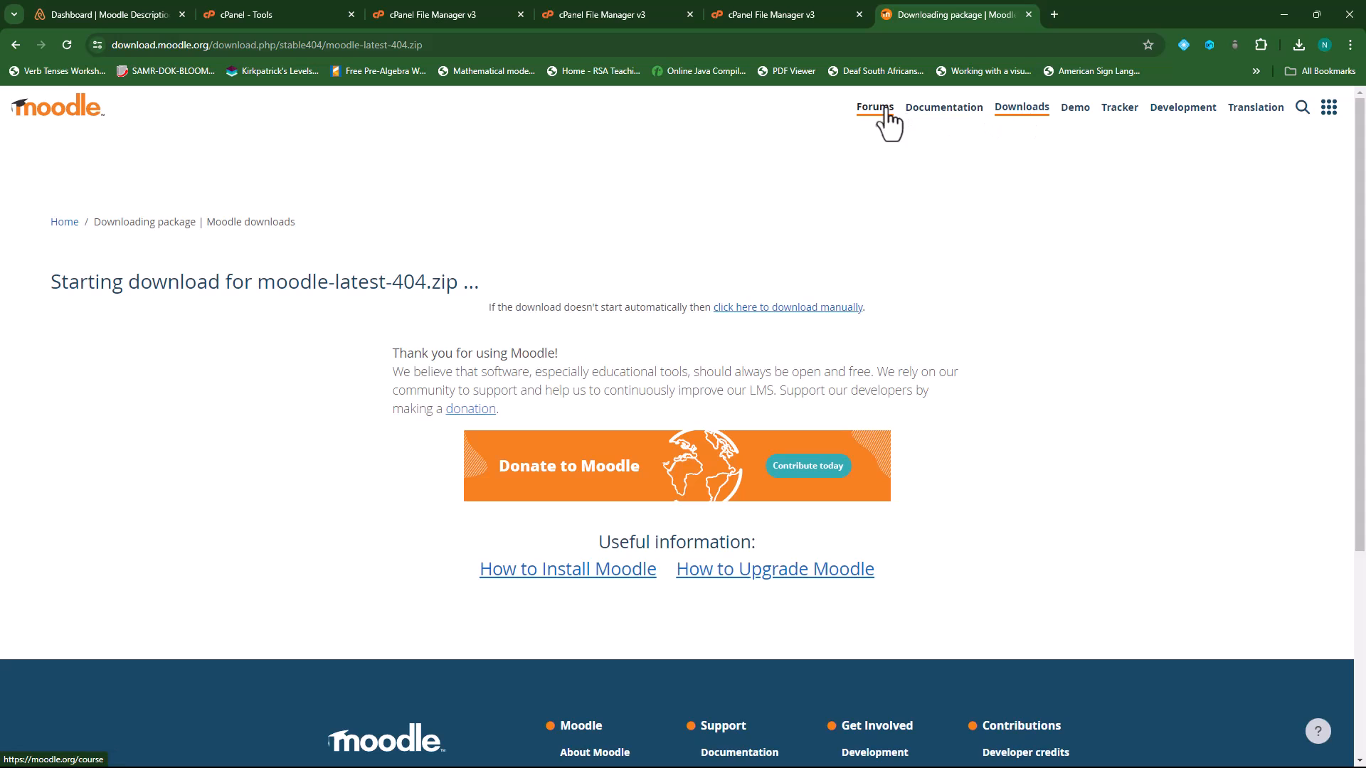
- Search the Moodle plugins directory for 'boost union'
left_click(1024, 109)
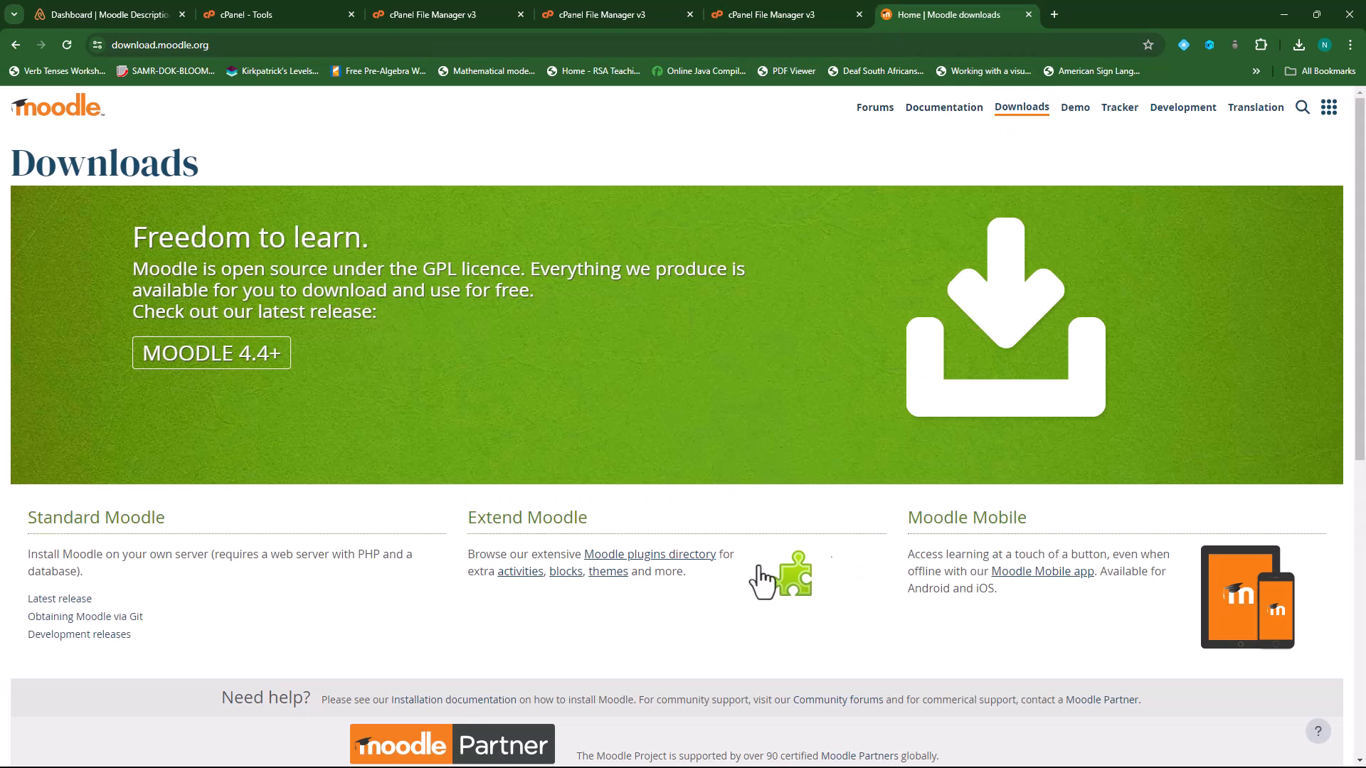
left_click(649, 556)
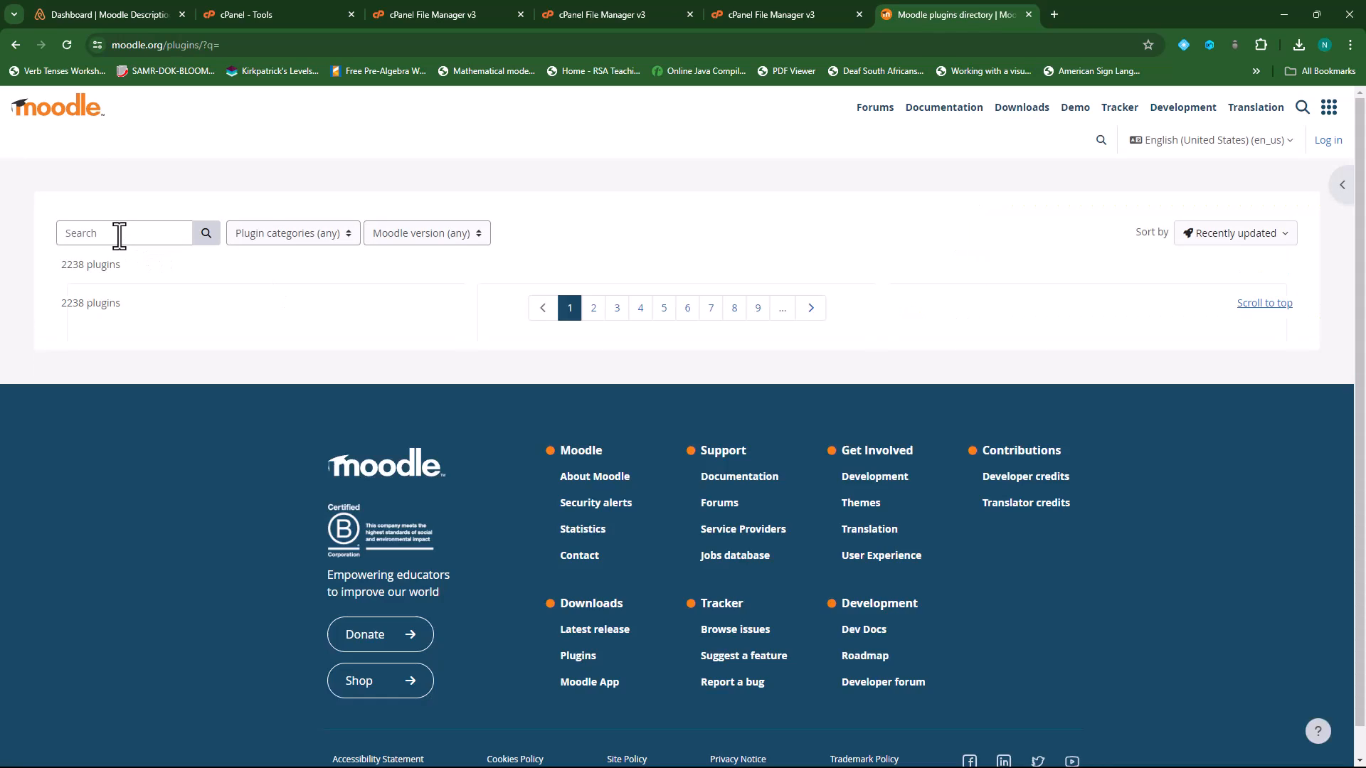
left_click(126, 232)
type("boost unio")
key("Return")
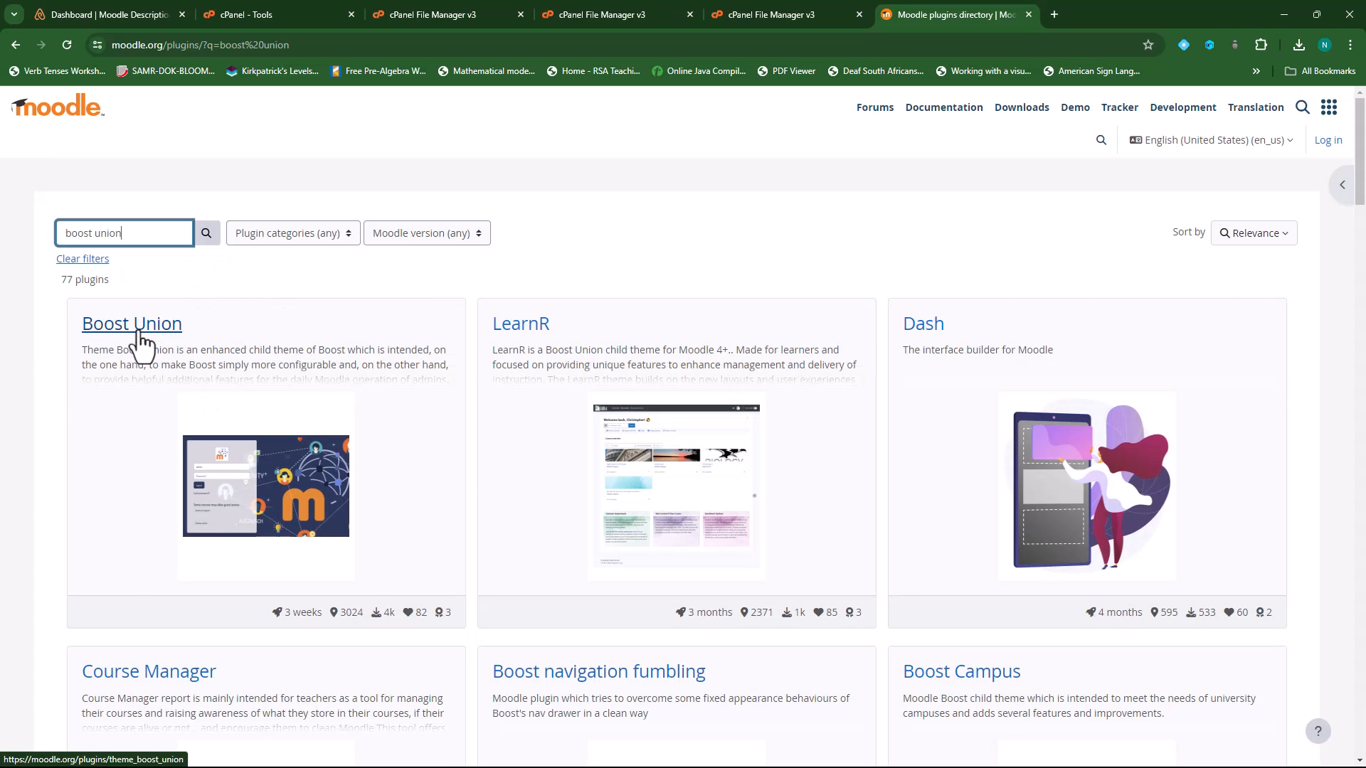
- Open Boost Union in a new tab and download its v4.3-r12 release
right_click(139, 329)
left_click(194, 344)
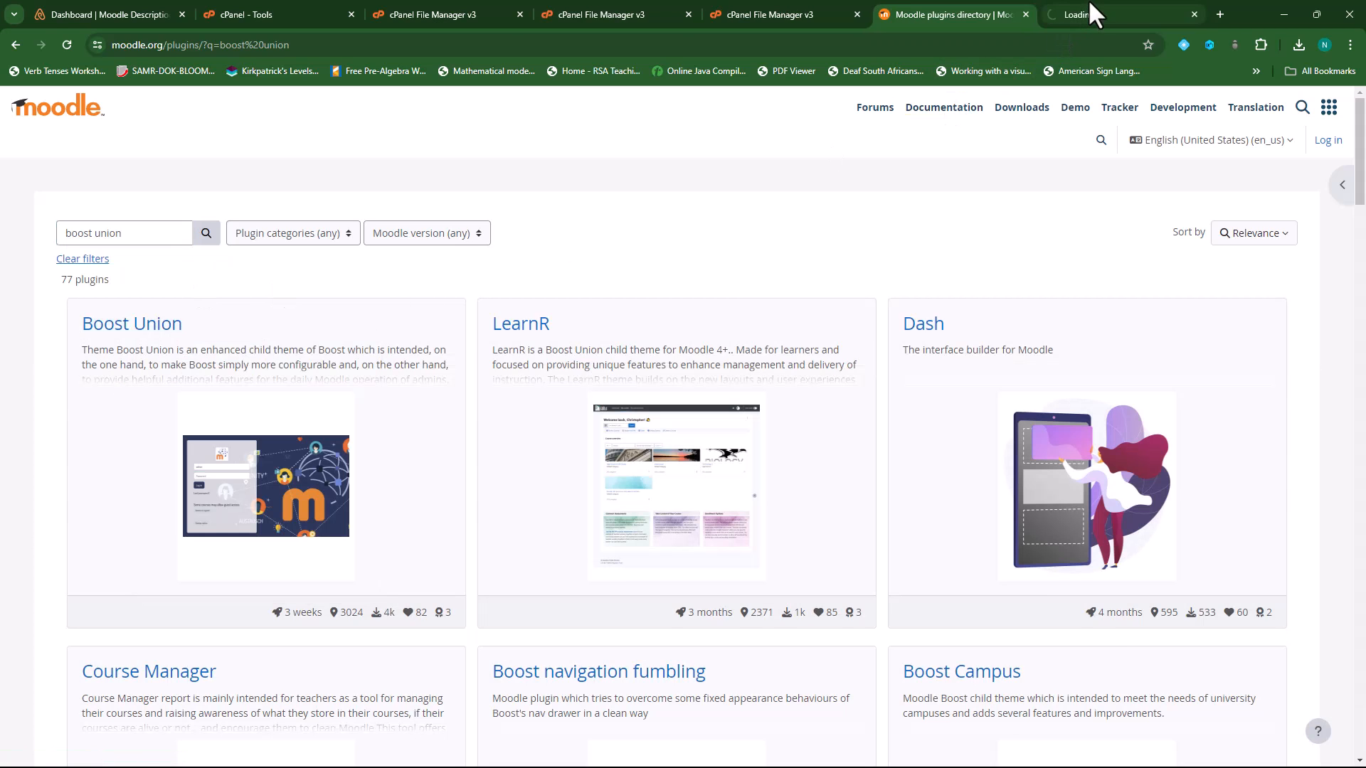
left_click(1117, 14)
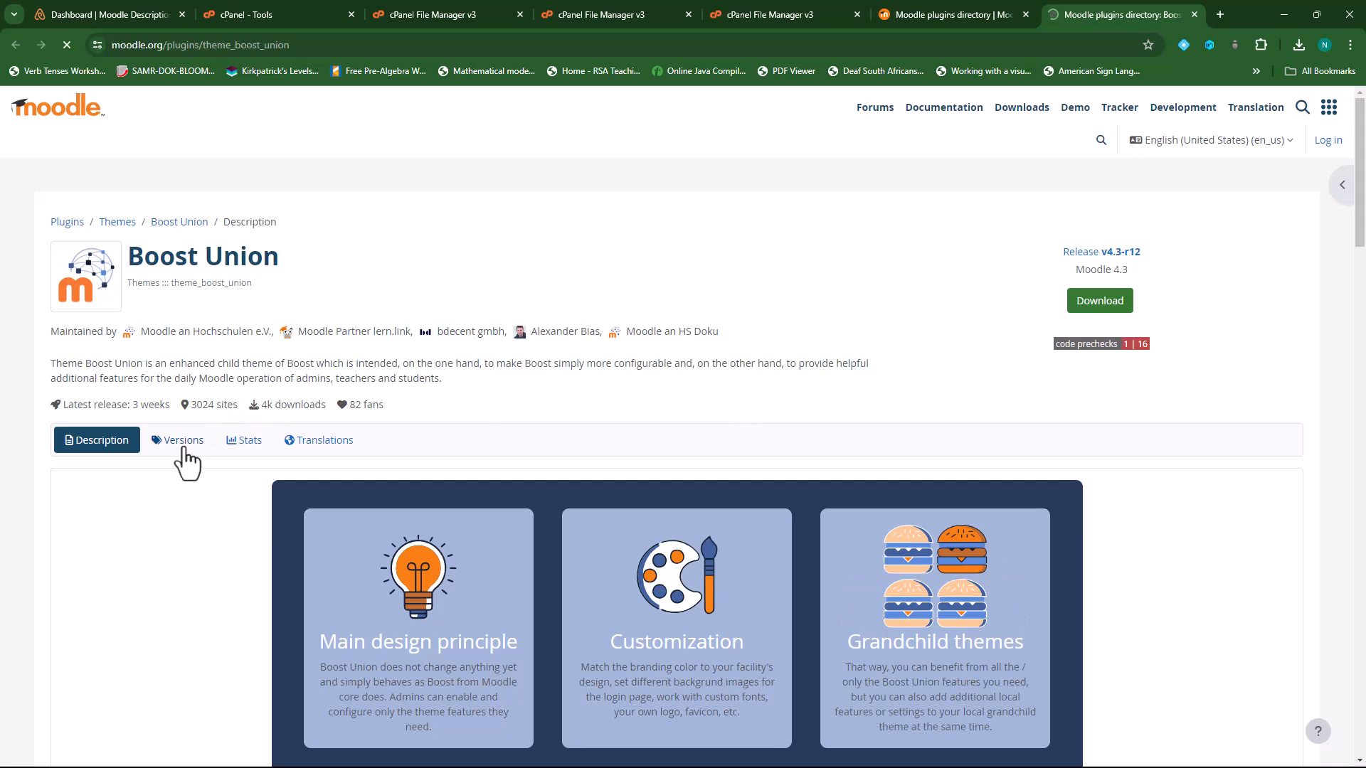
left_click(182, 447)
left_click(827, 493)
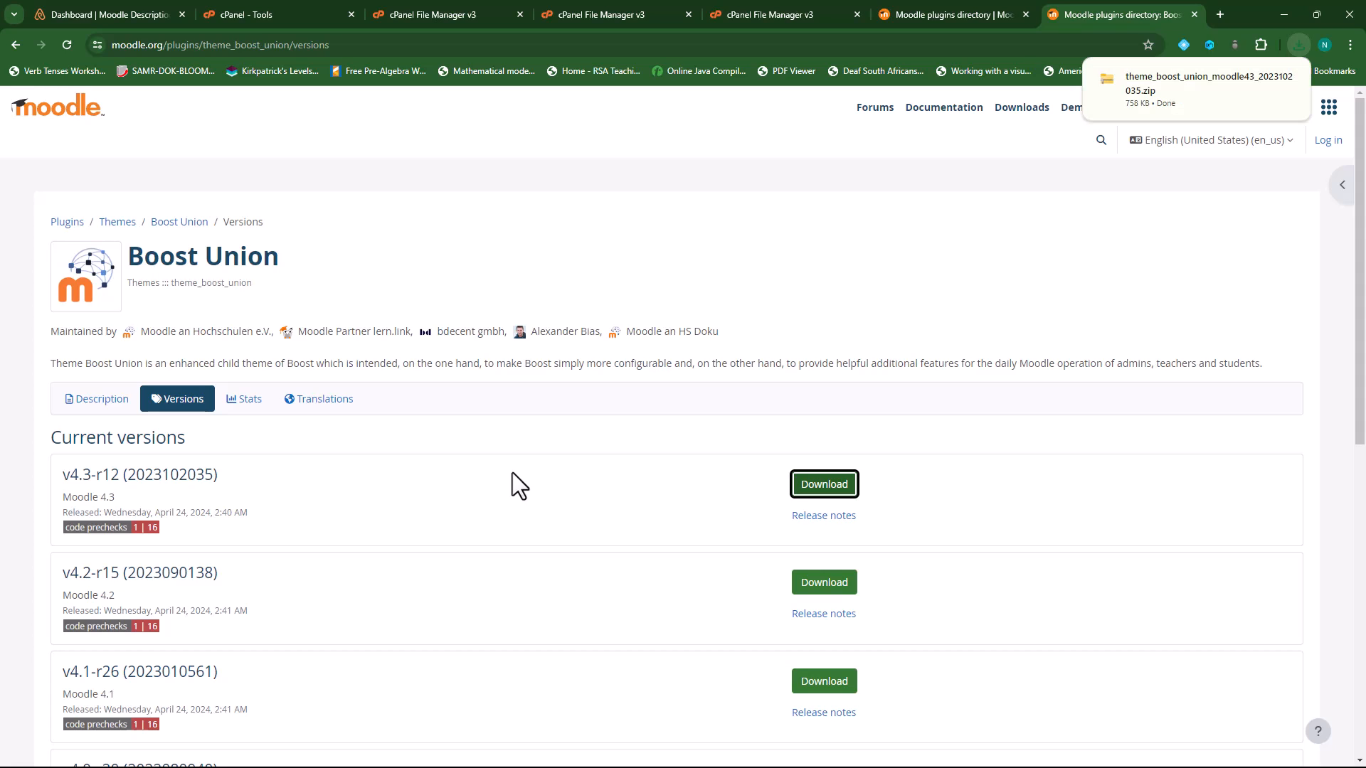
mouse_move(1215, 102)
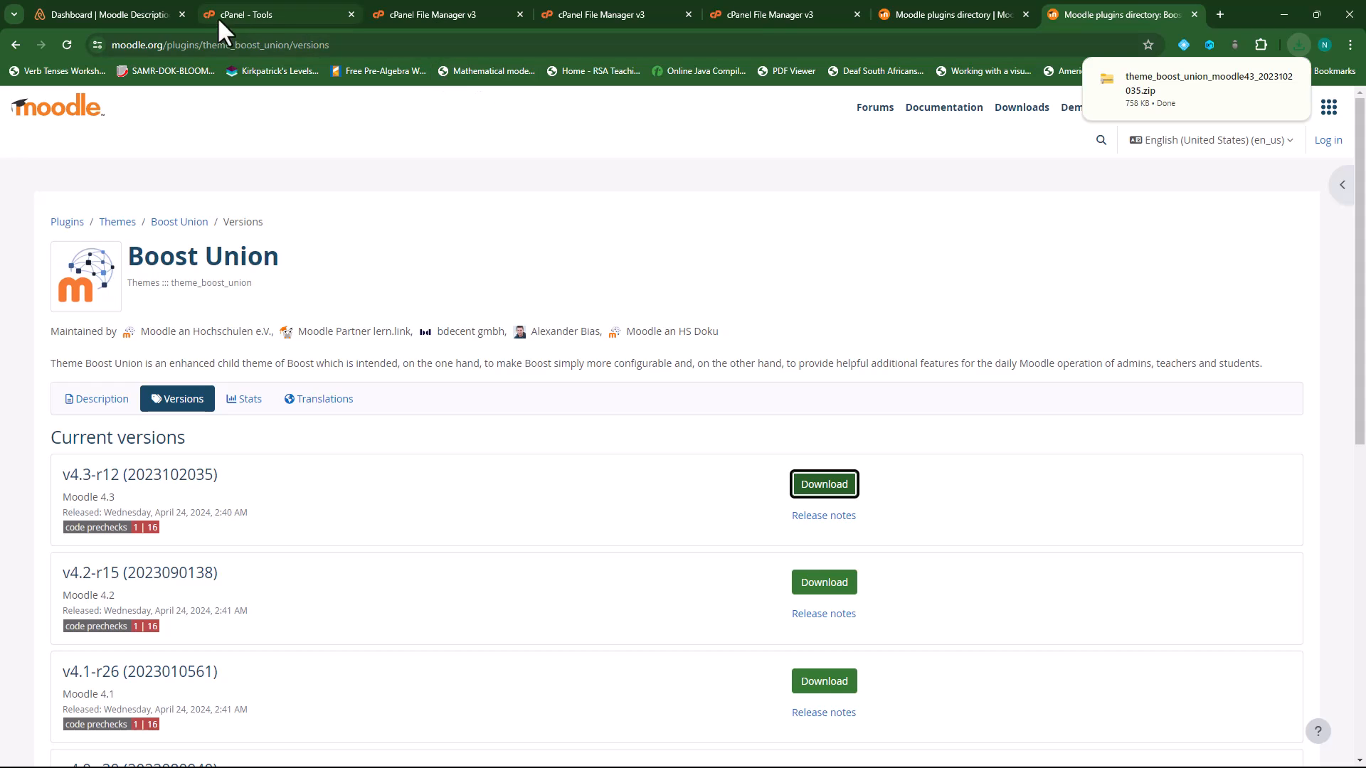
- Back in File Manager, navigate from public_html into moodle/theme
left_click(420, 13)
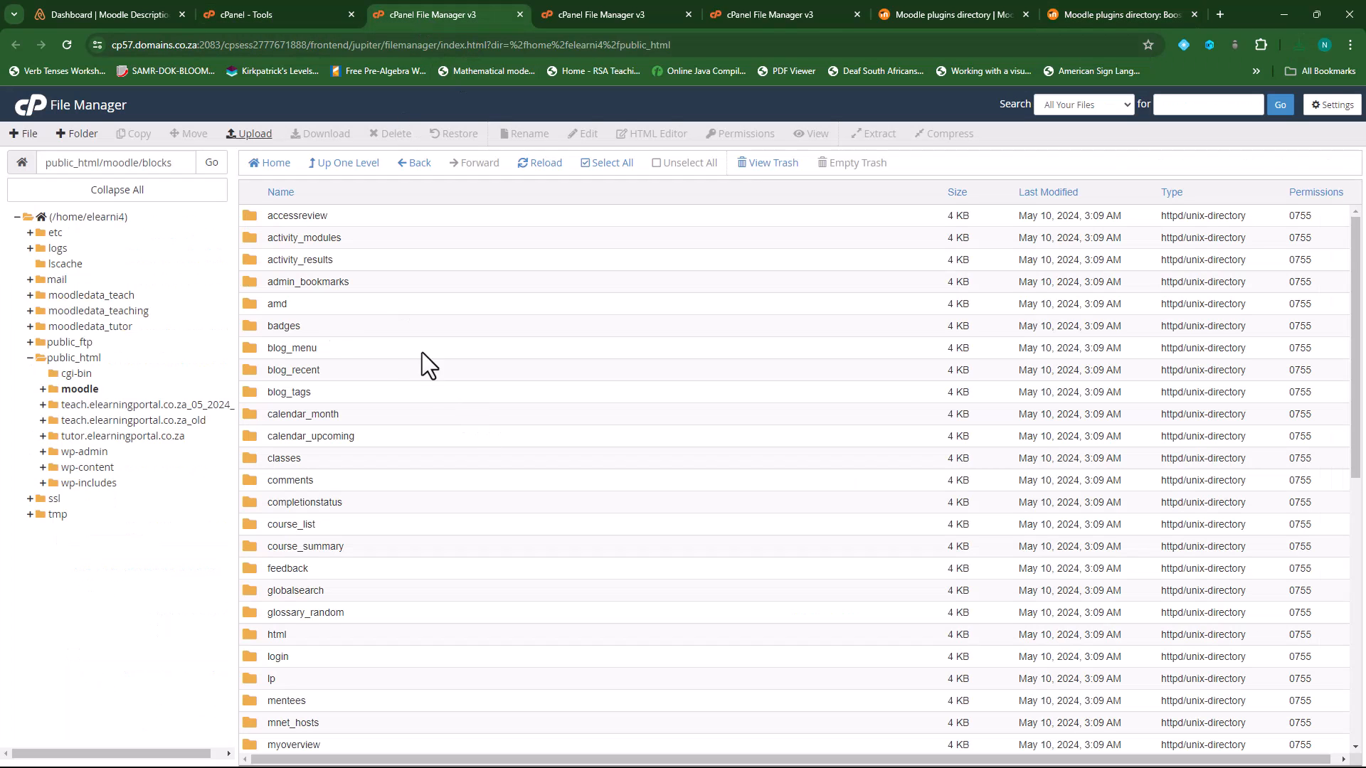
scroll(369, 548, "down", 3)
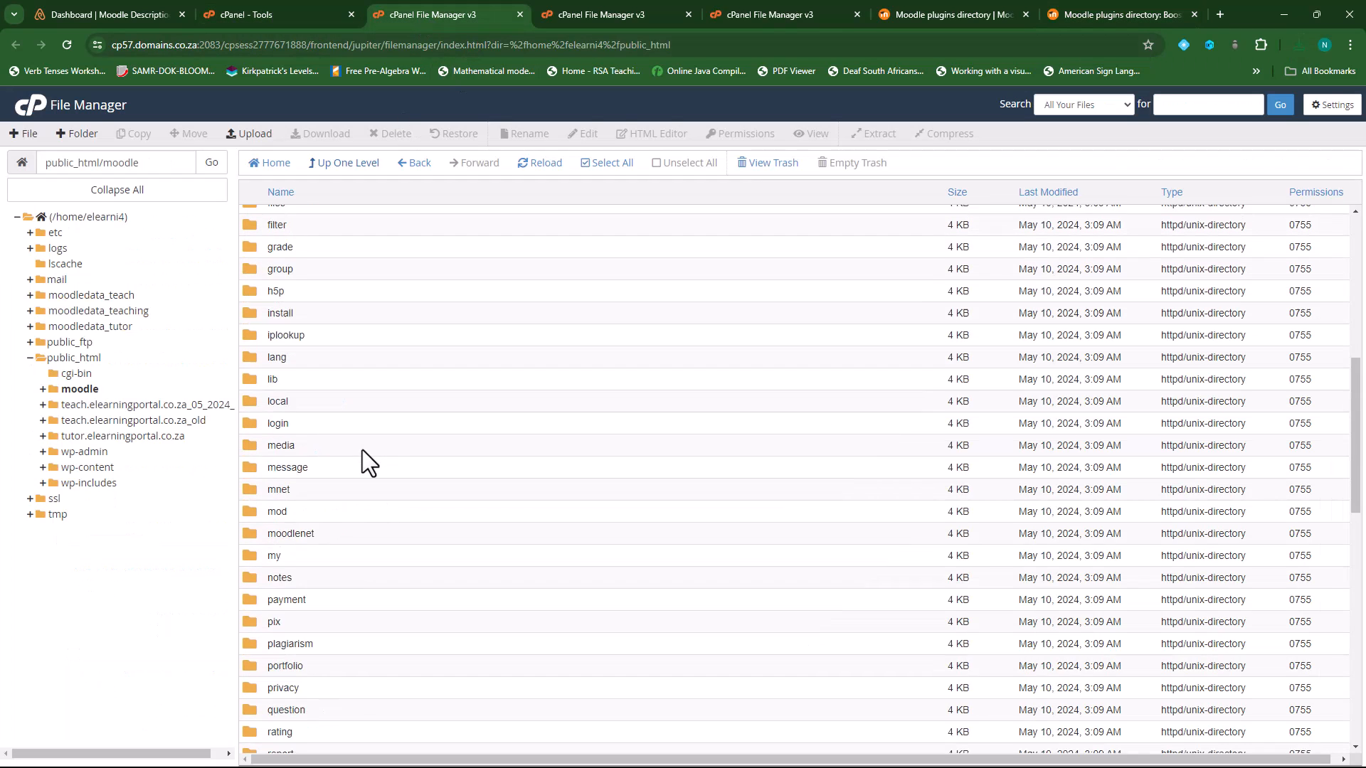
scroll(361, 450, "up", 7)
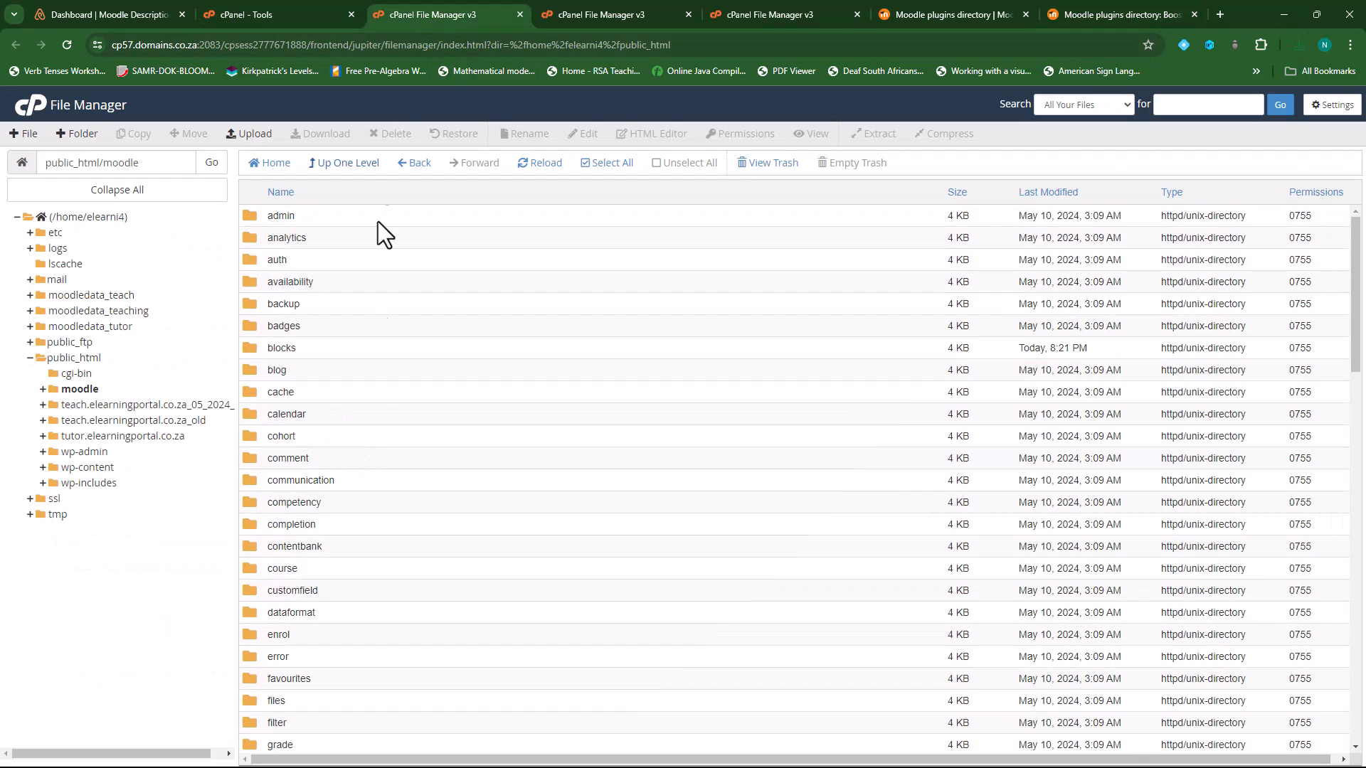
left_click(349, 165)
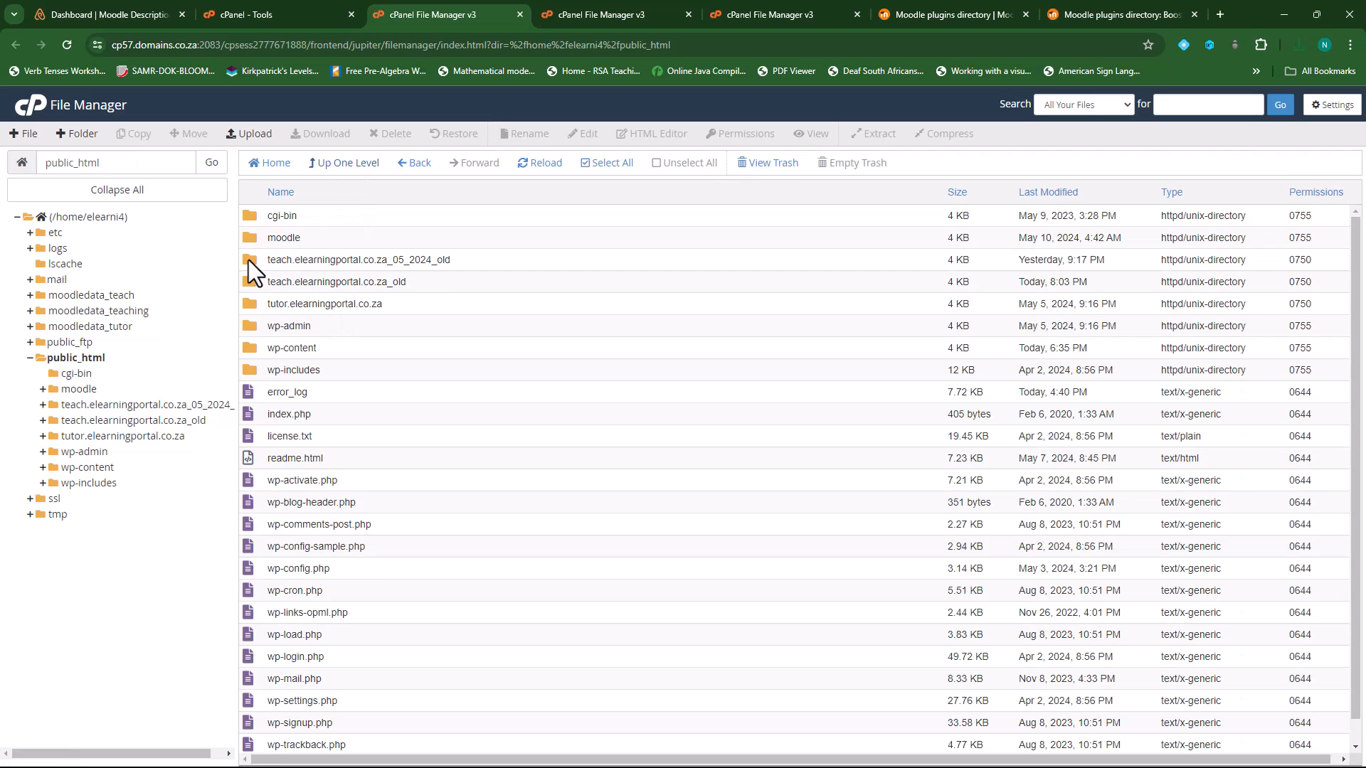
double_click(250, 235)
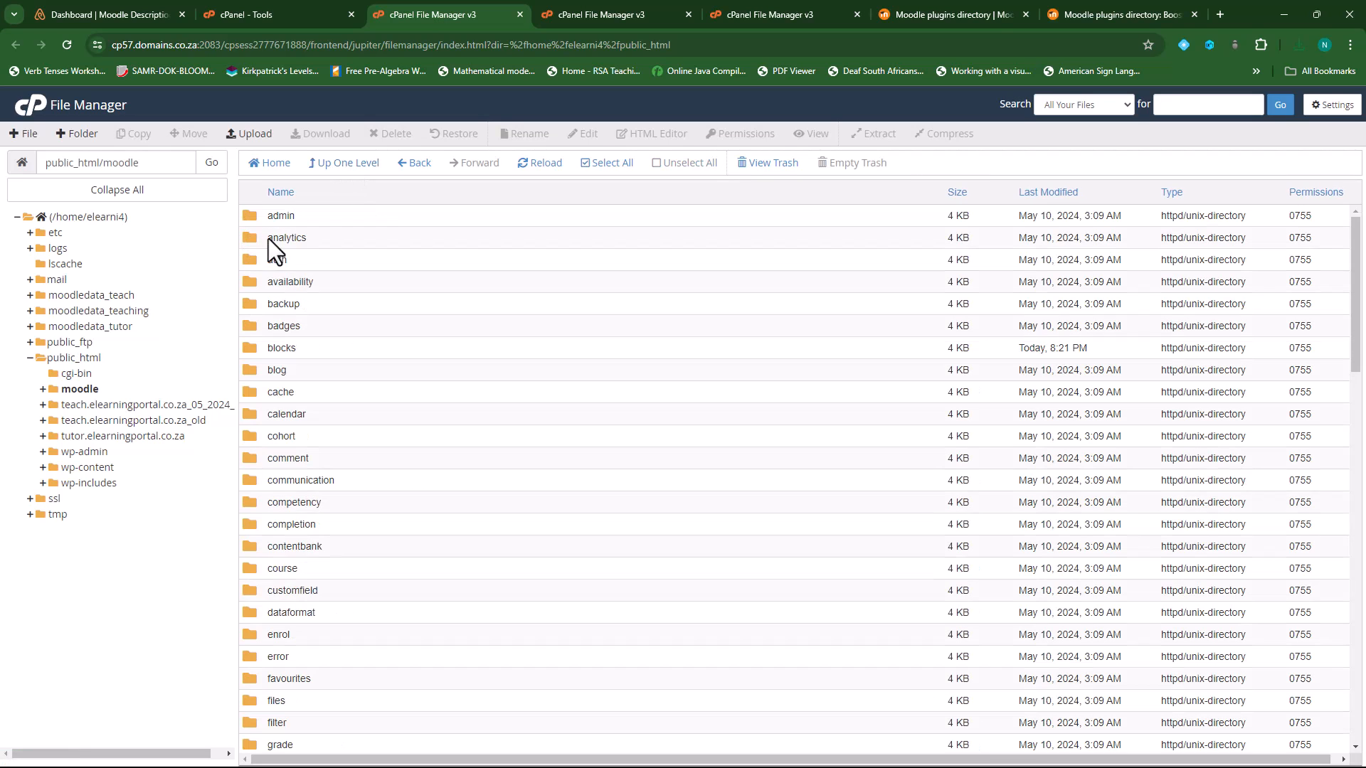
scroll(287, 548, "down", 7)
scroll(288, 551, "down", 6)
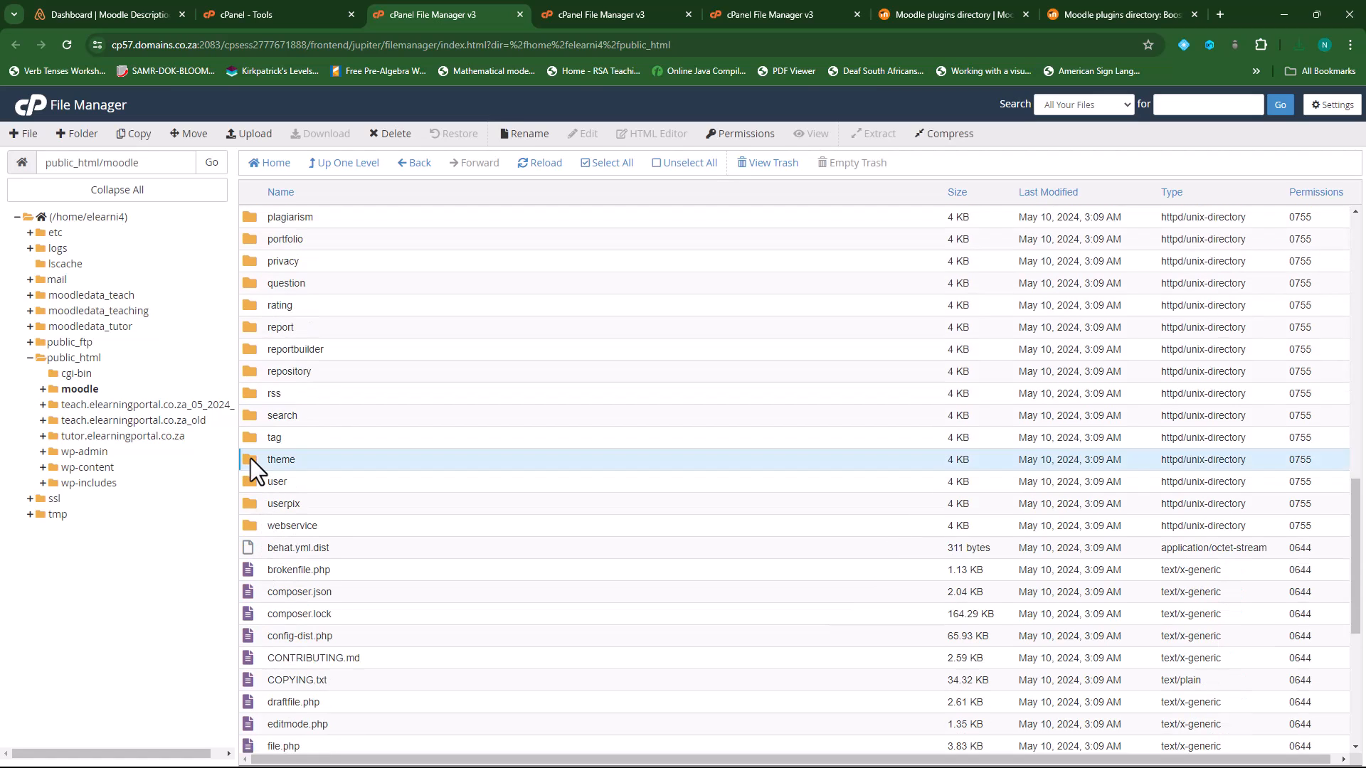
double_click(250, 459)
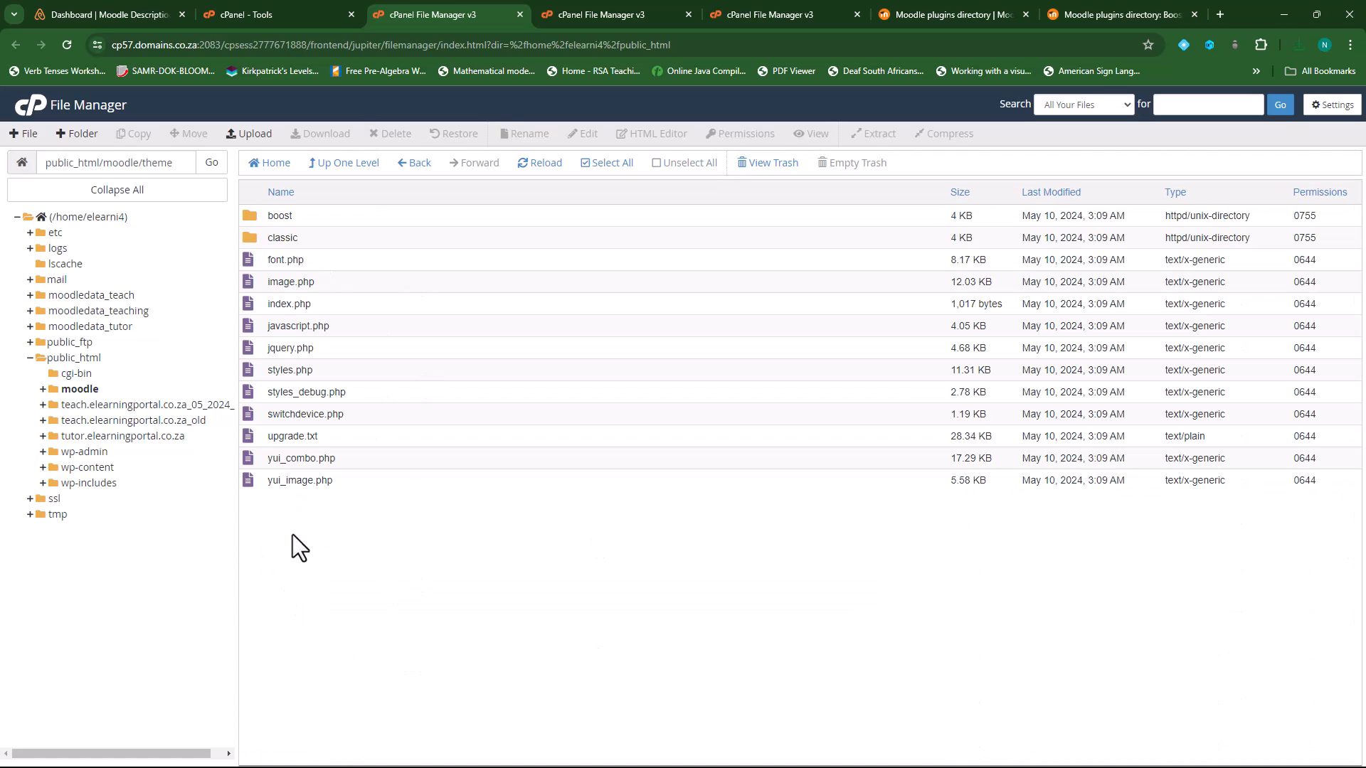
- Upload theme_boost_union_moodle43_2023102035.zip into moodle/theme
left_click(249, 133)
left_click(669, 336)
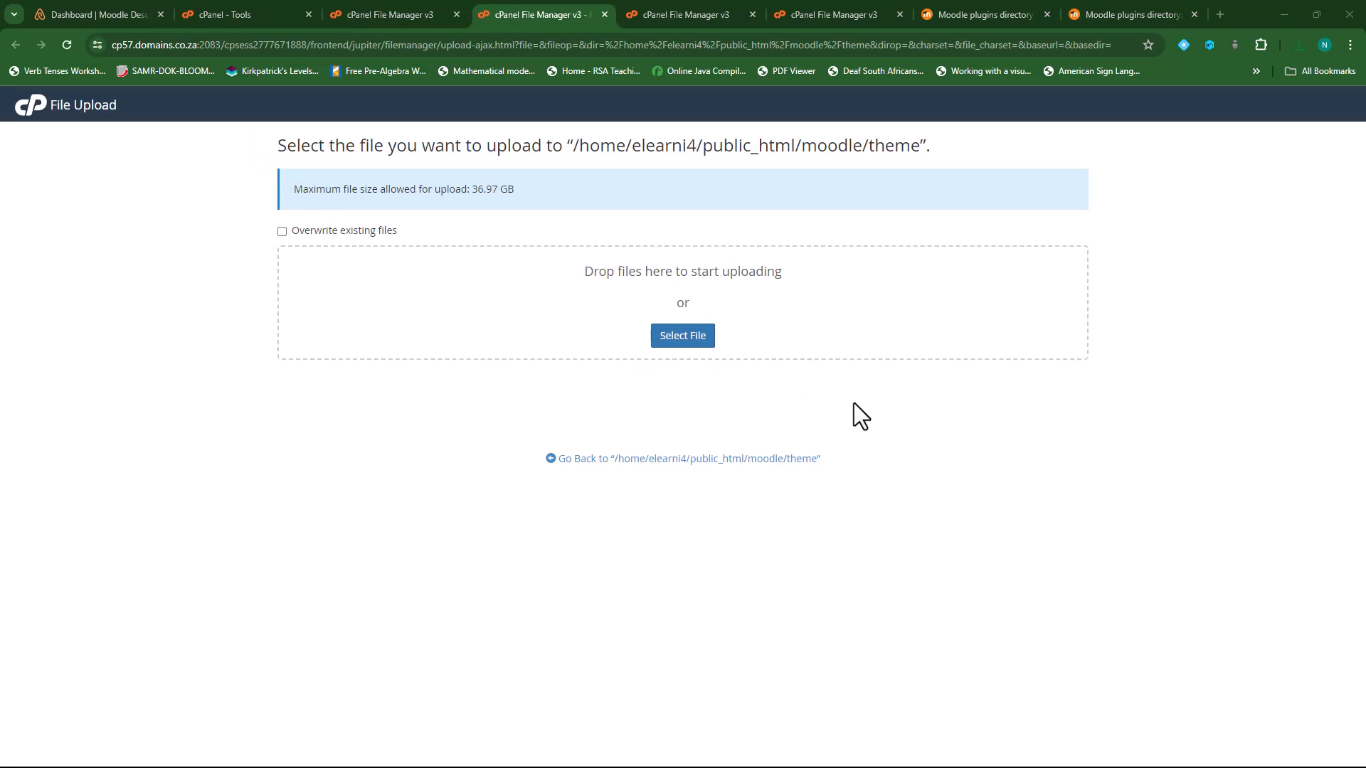
left_click(242, 135)
left_click(557, 361)
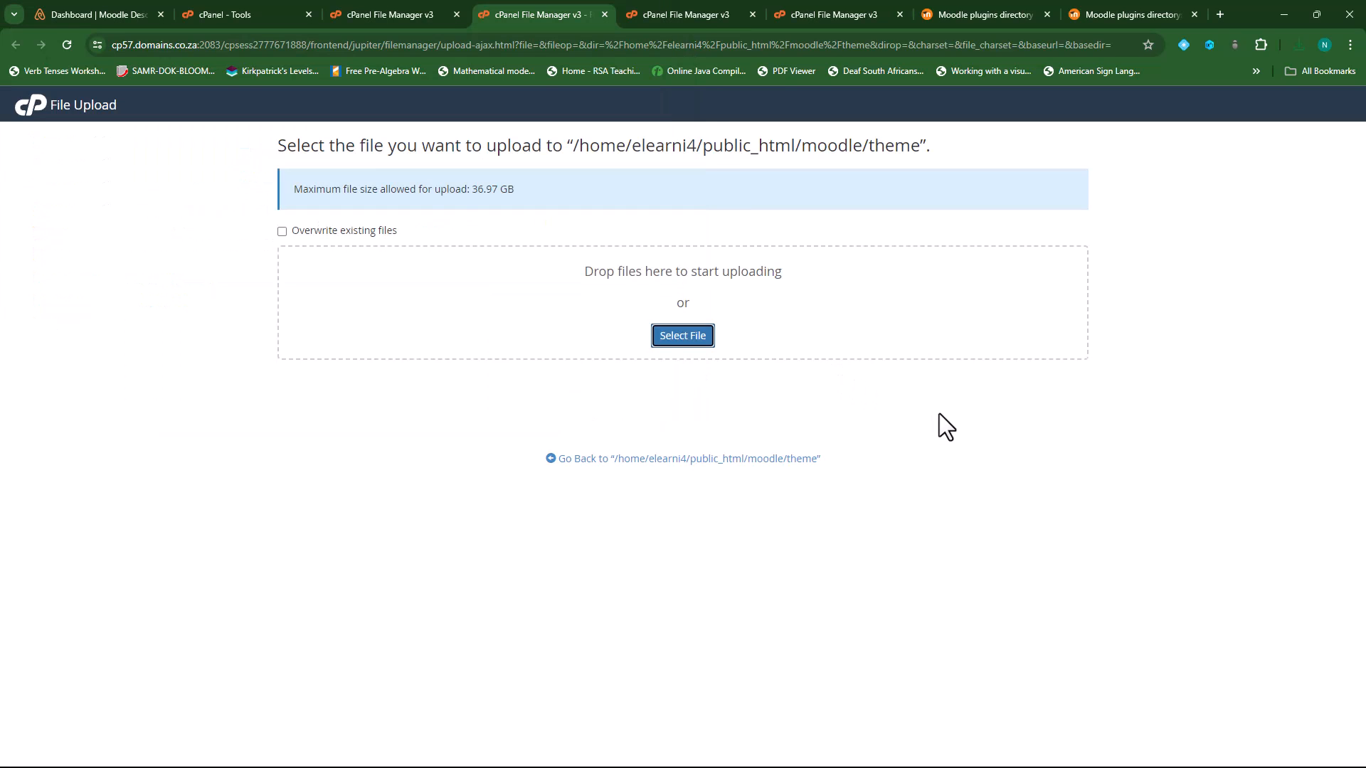
left_click(675, 466)
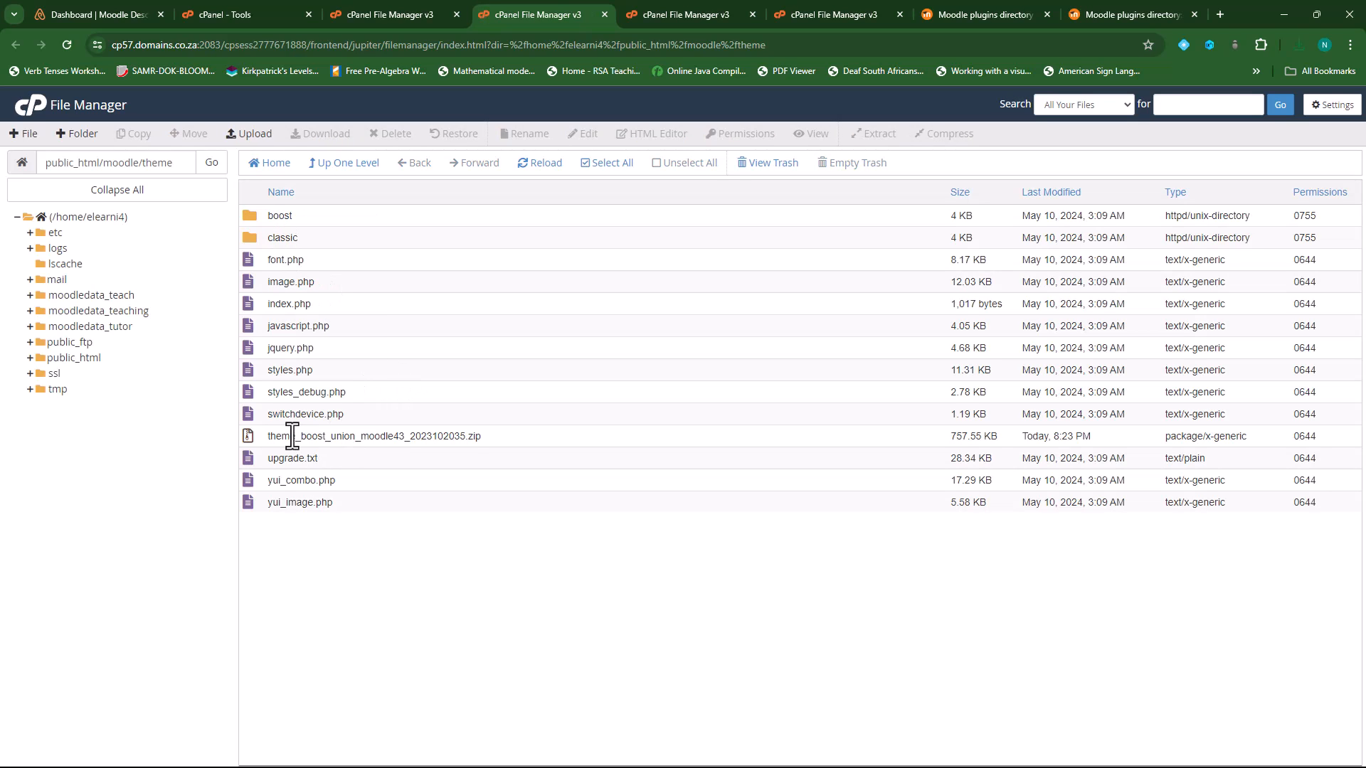
- Extract the Boost Union zip into the theme folder, creating boost_union
left_click(291, 437)
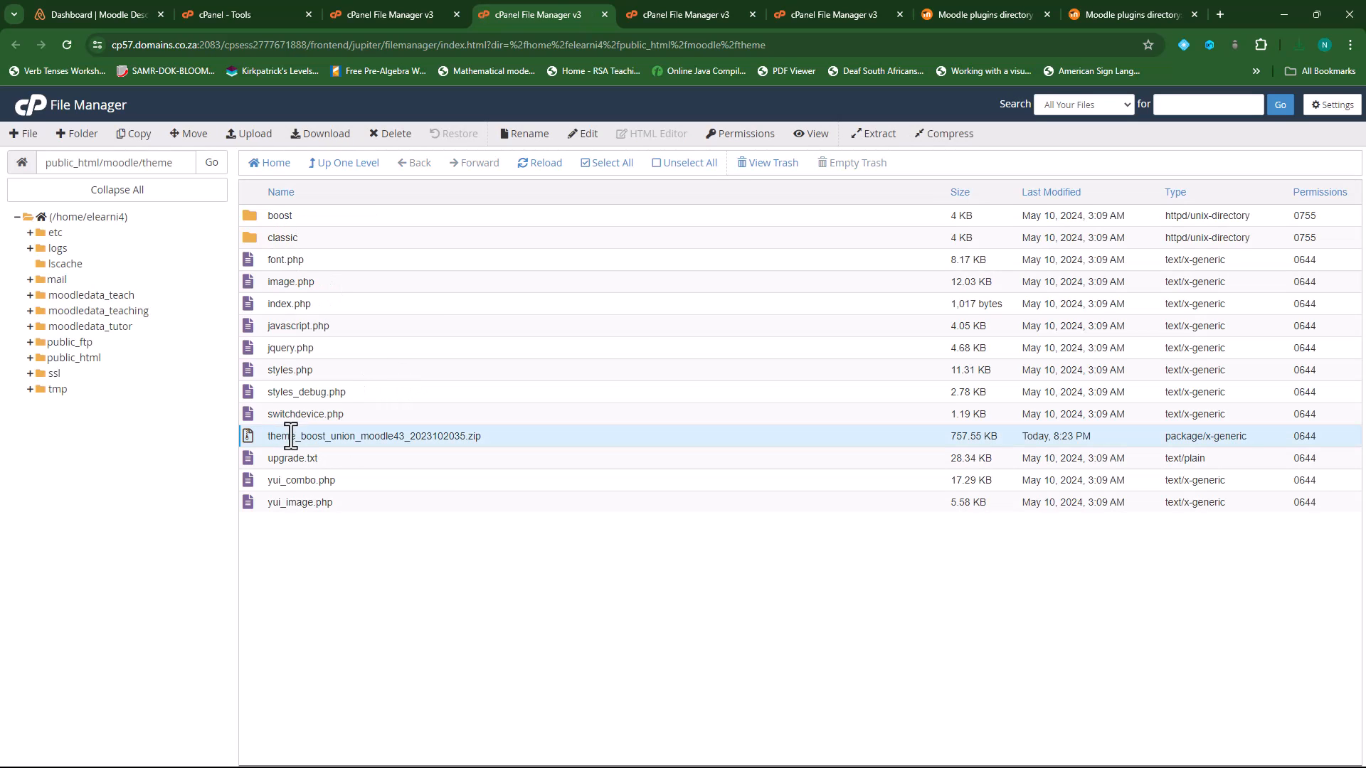
left_click(875, 135)
left_click(792, 499)
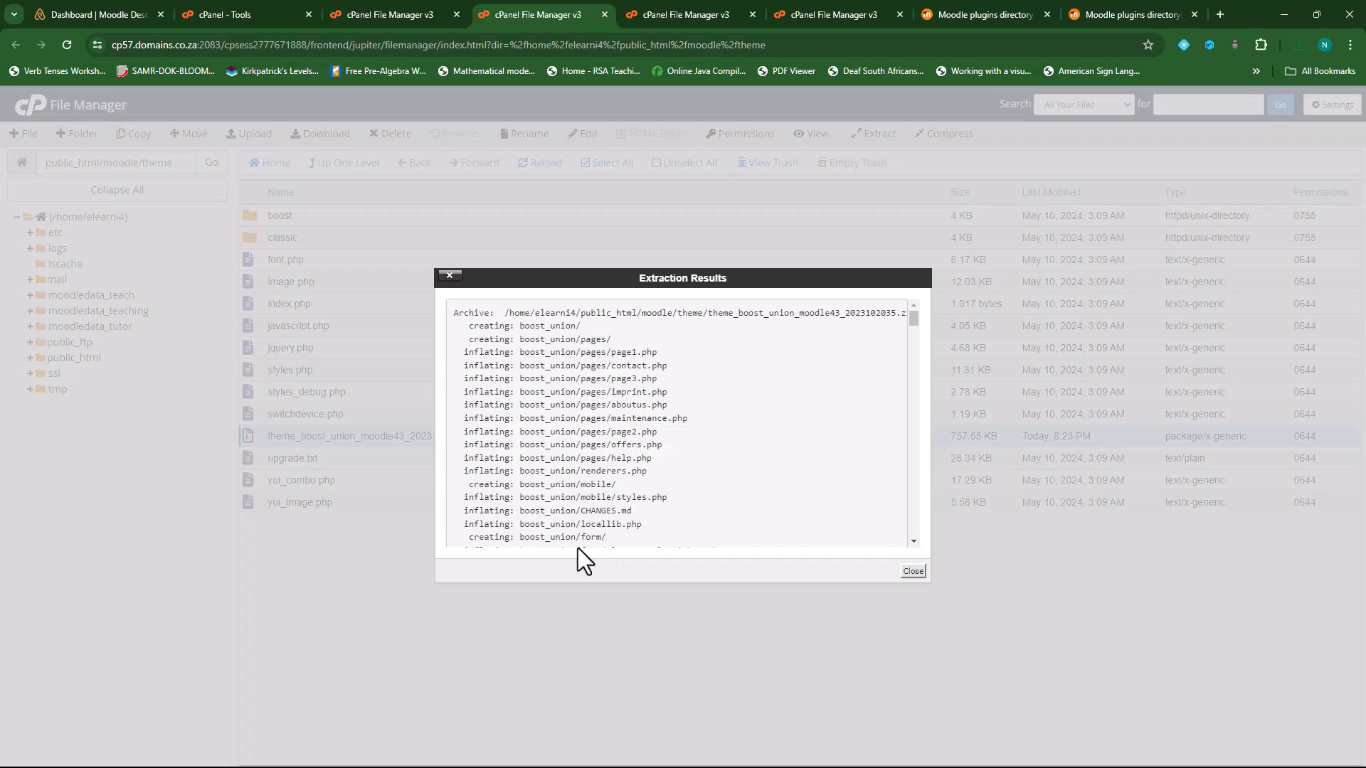
left_click(913, 573)
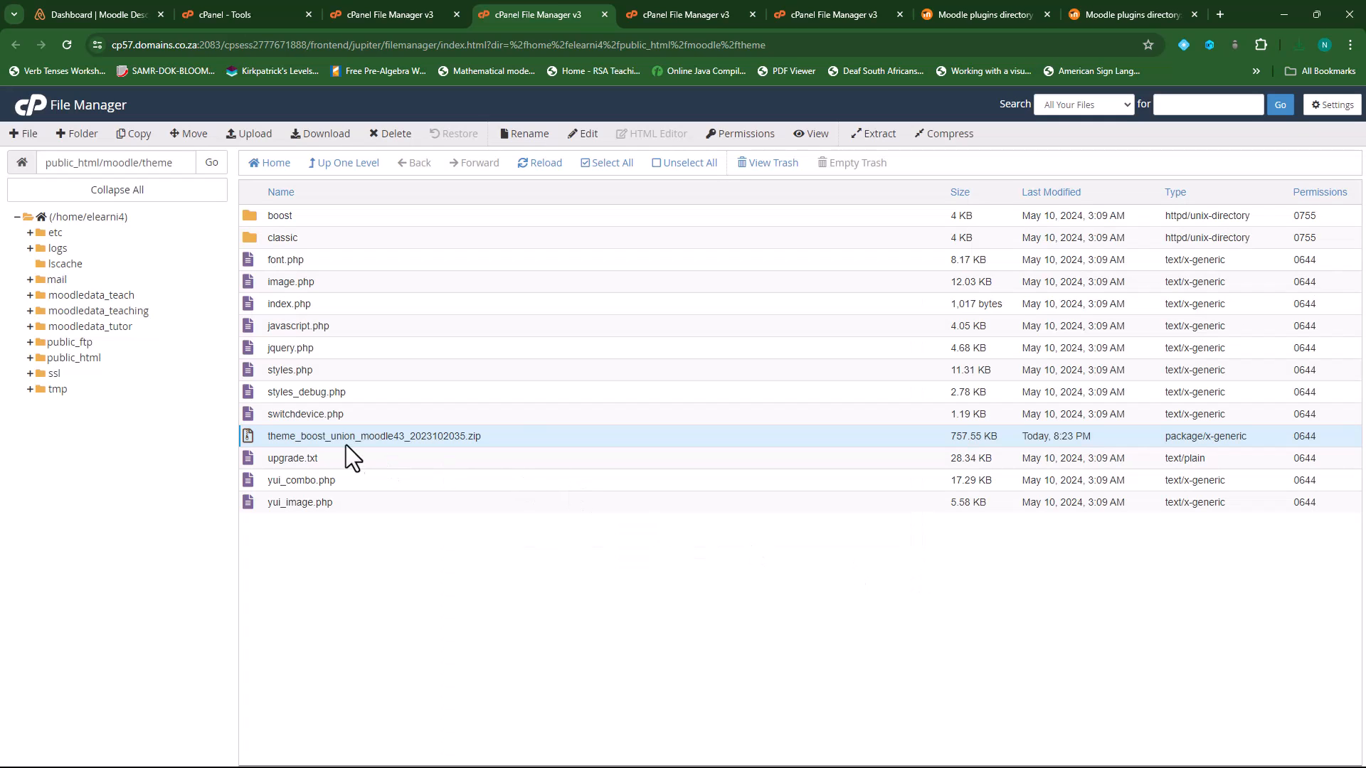
- Reopen moodle/theme to check boost_union and select the Boost Union zip
left_click(347, 164)
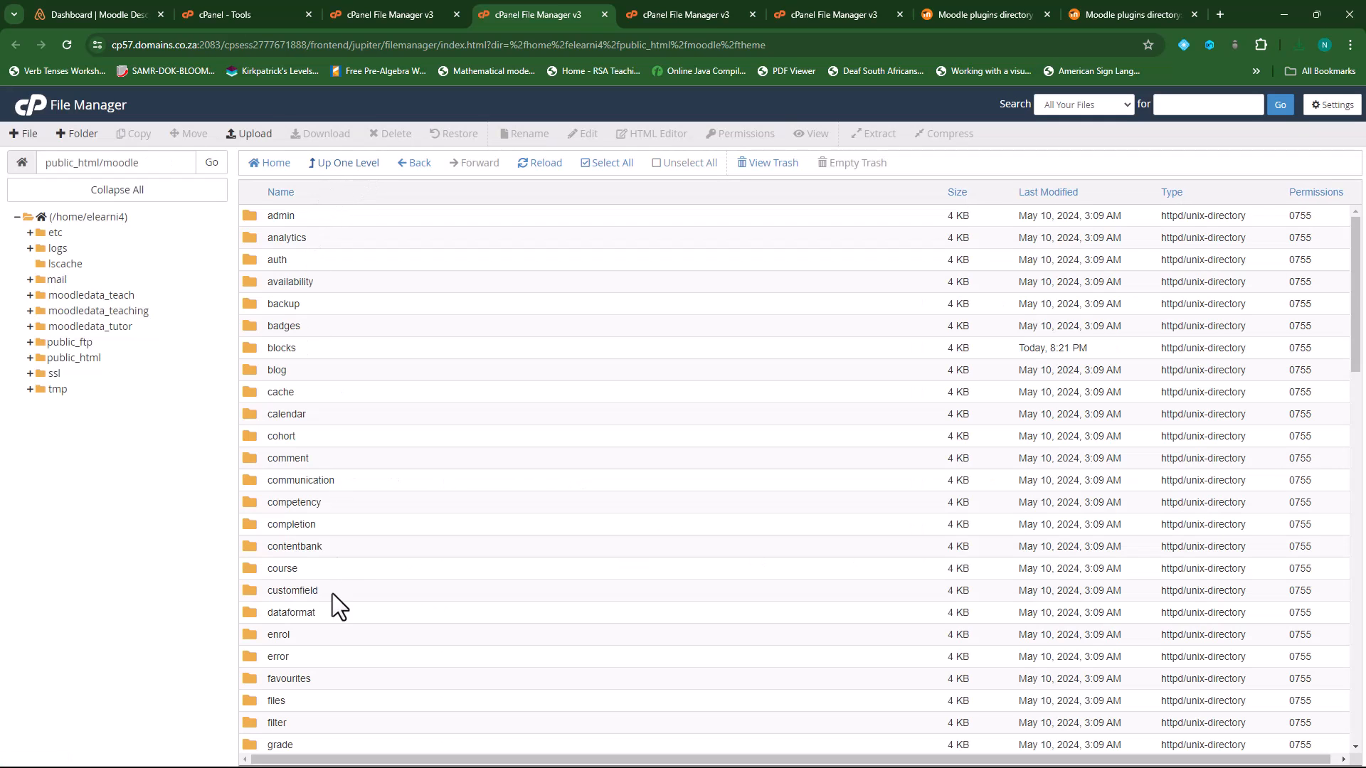
scroll(330, 615, "down", 10)
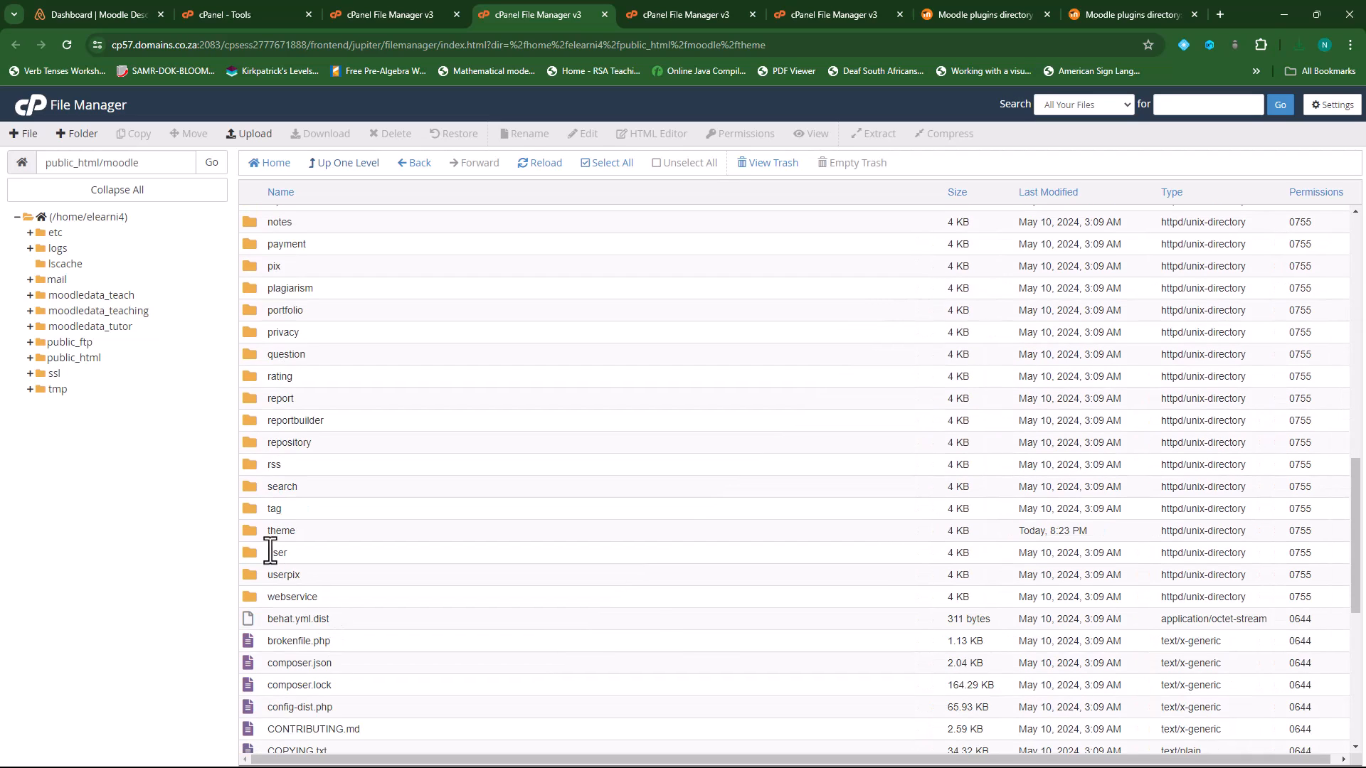
double_click(253, 530)
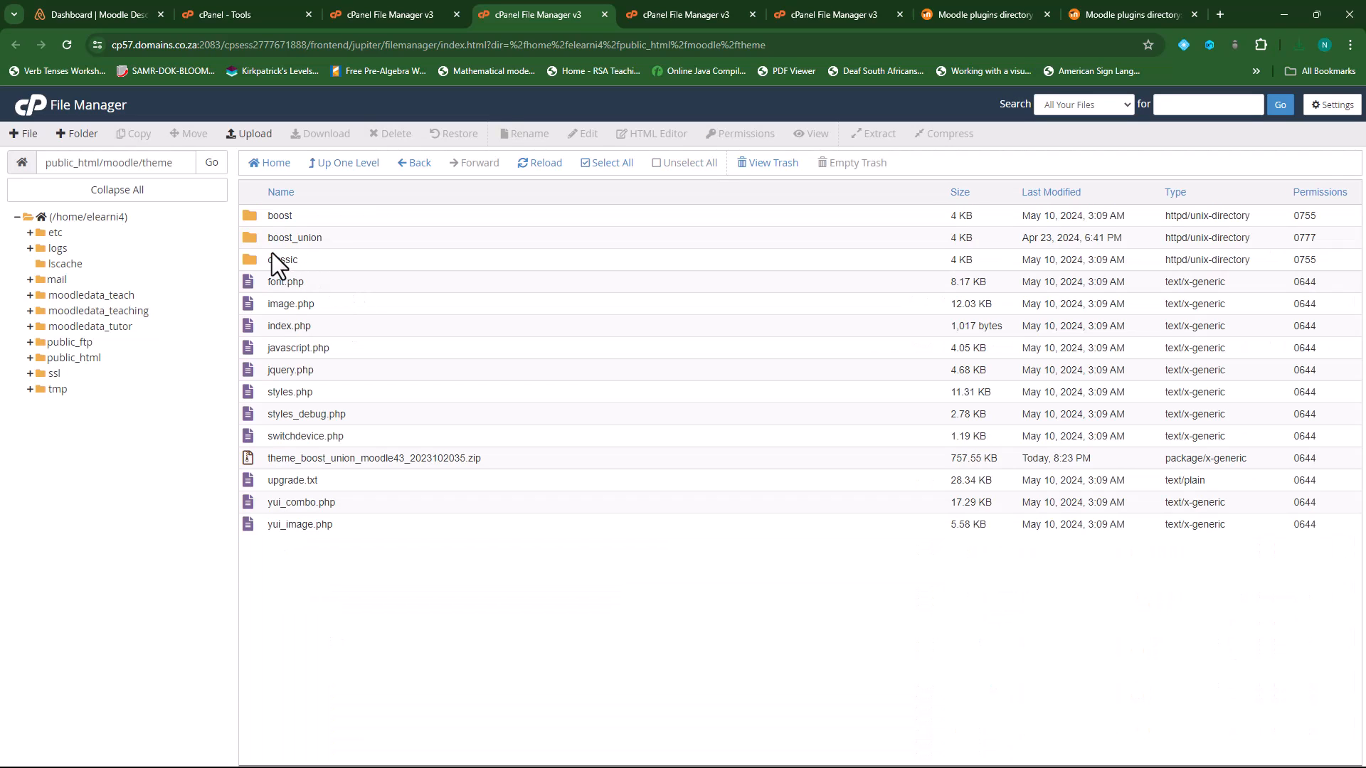
left_click(329, 459)
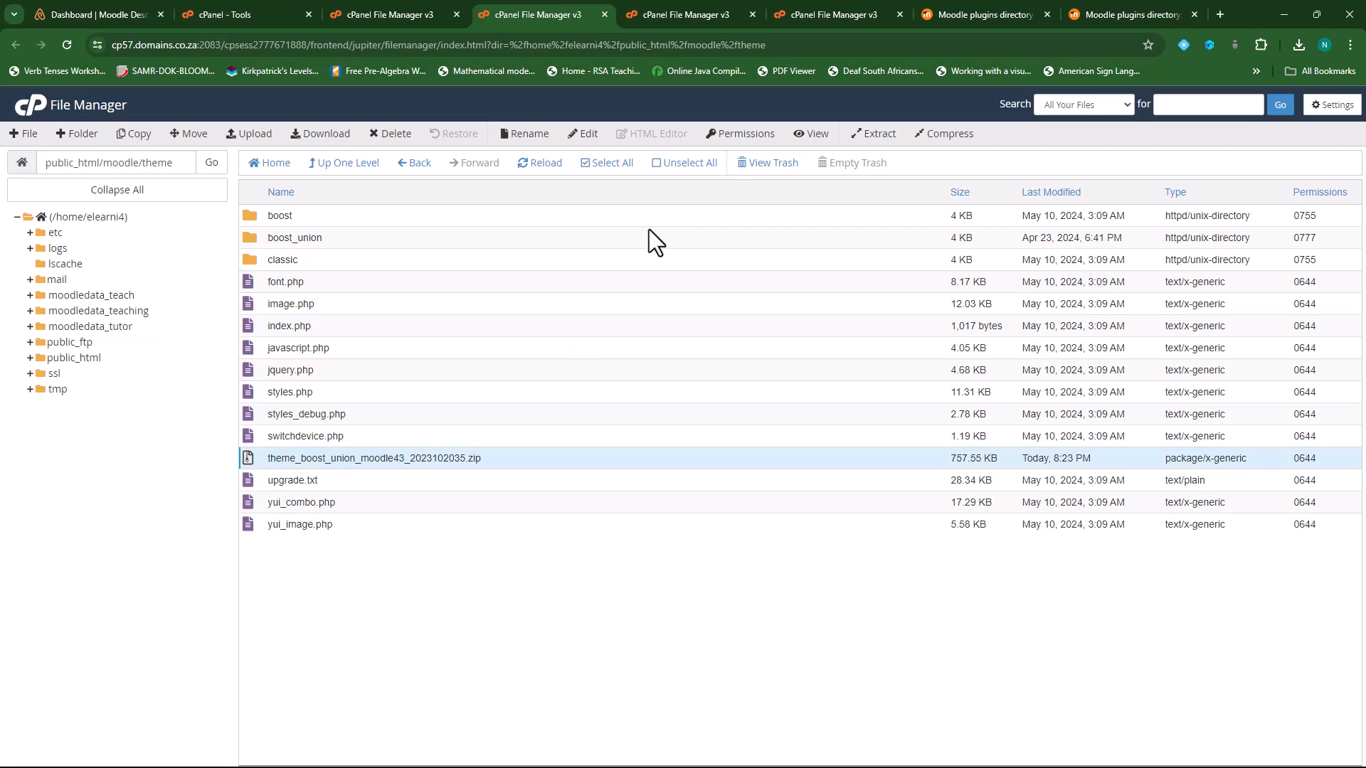
- Trash the Boost Union zip and return to the public_html/moodle listing
left_click(391, 135)
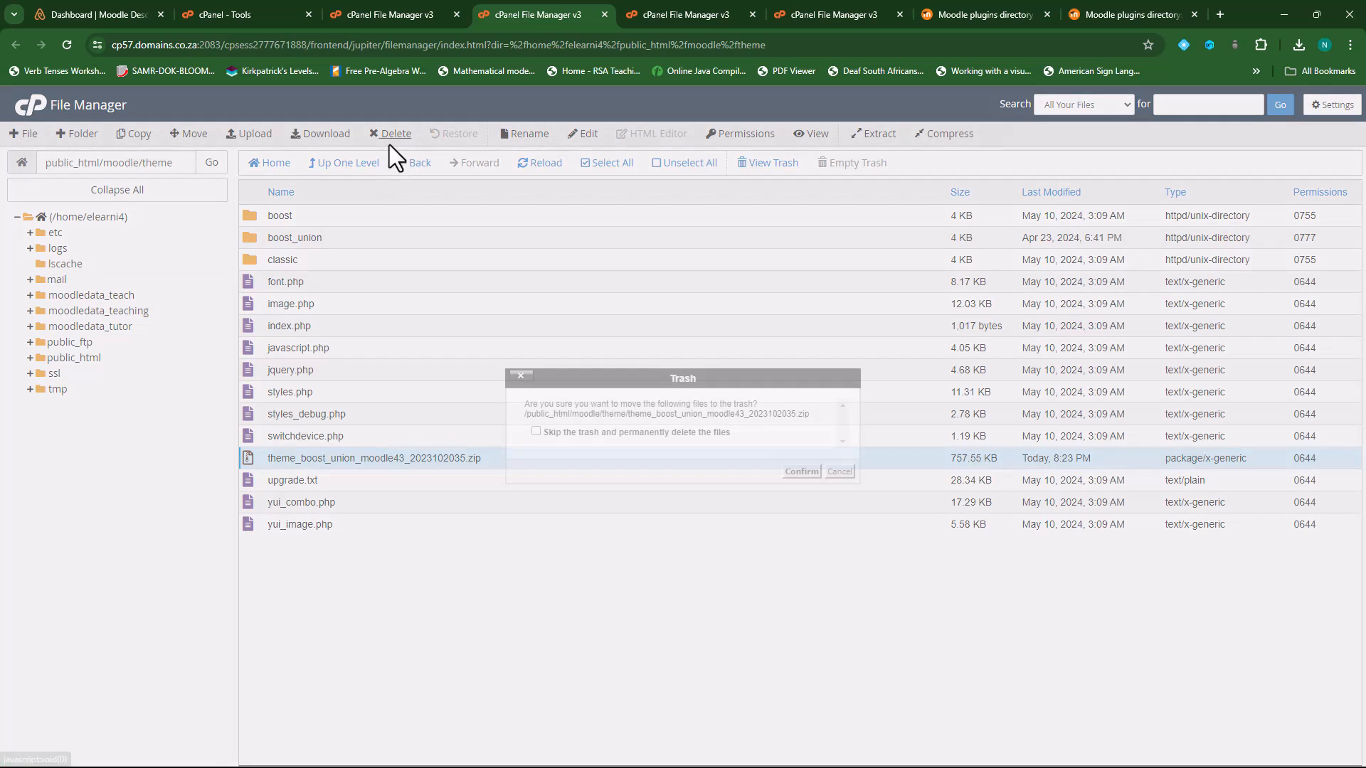
left_click(801, 472)
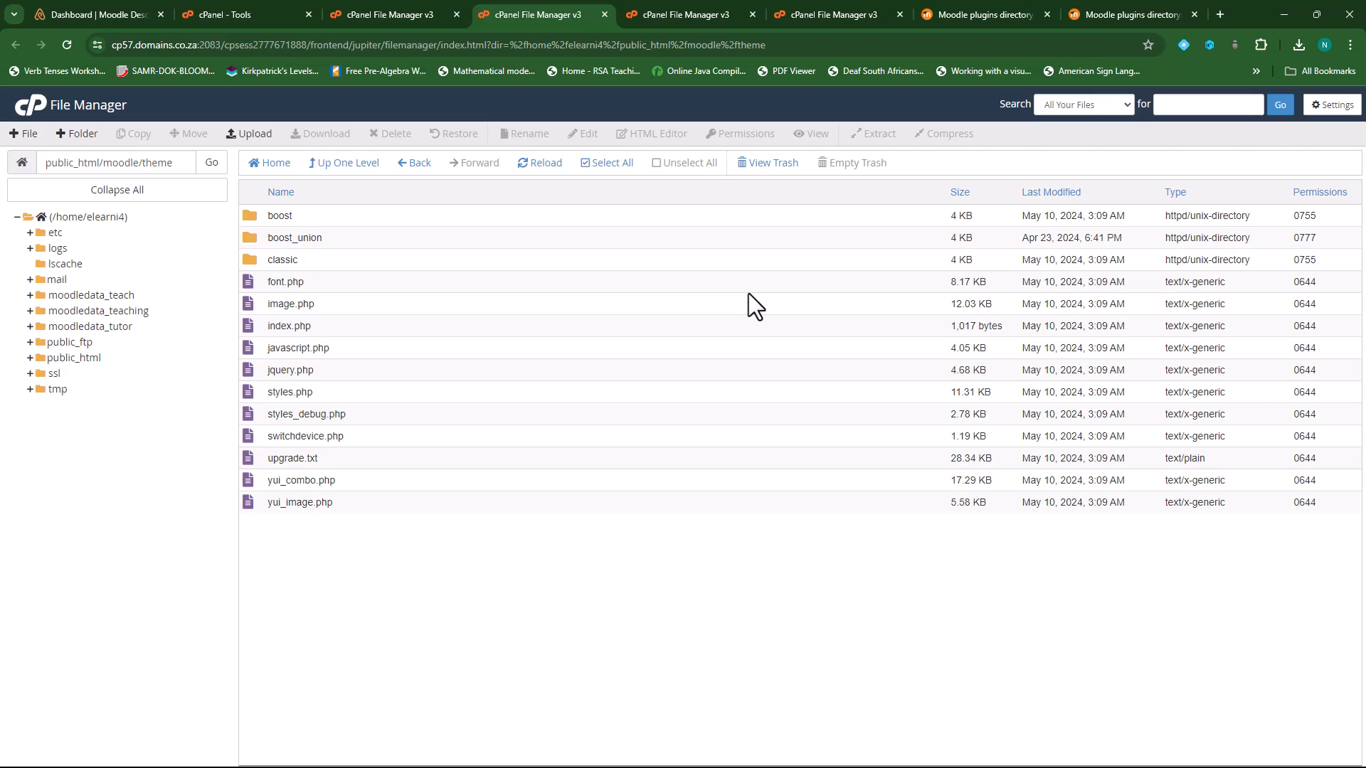
left_click(338, 165)
scroll(406, 491, "down", 13)
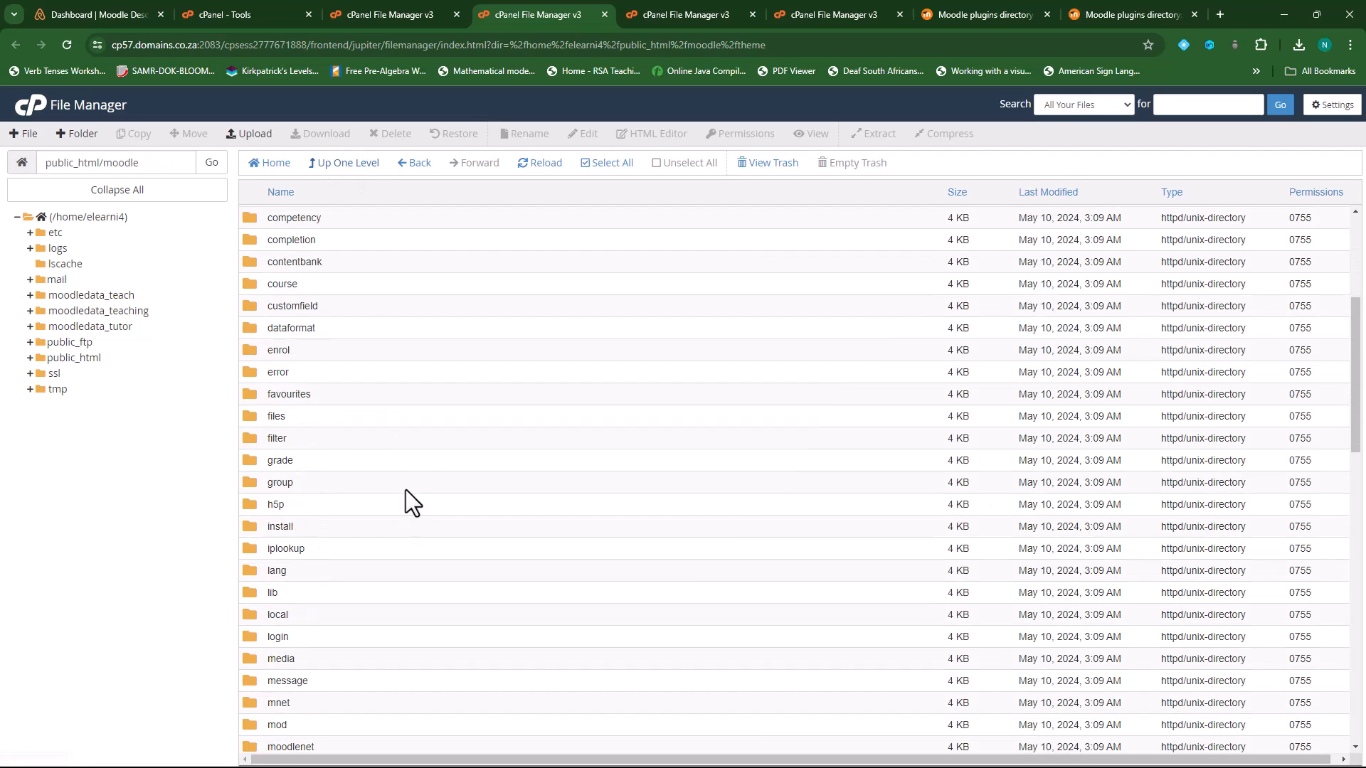
scroll(409, 491, "down", 4)
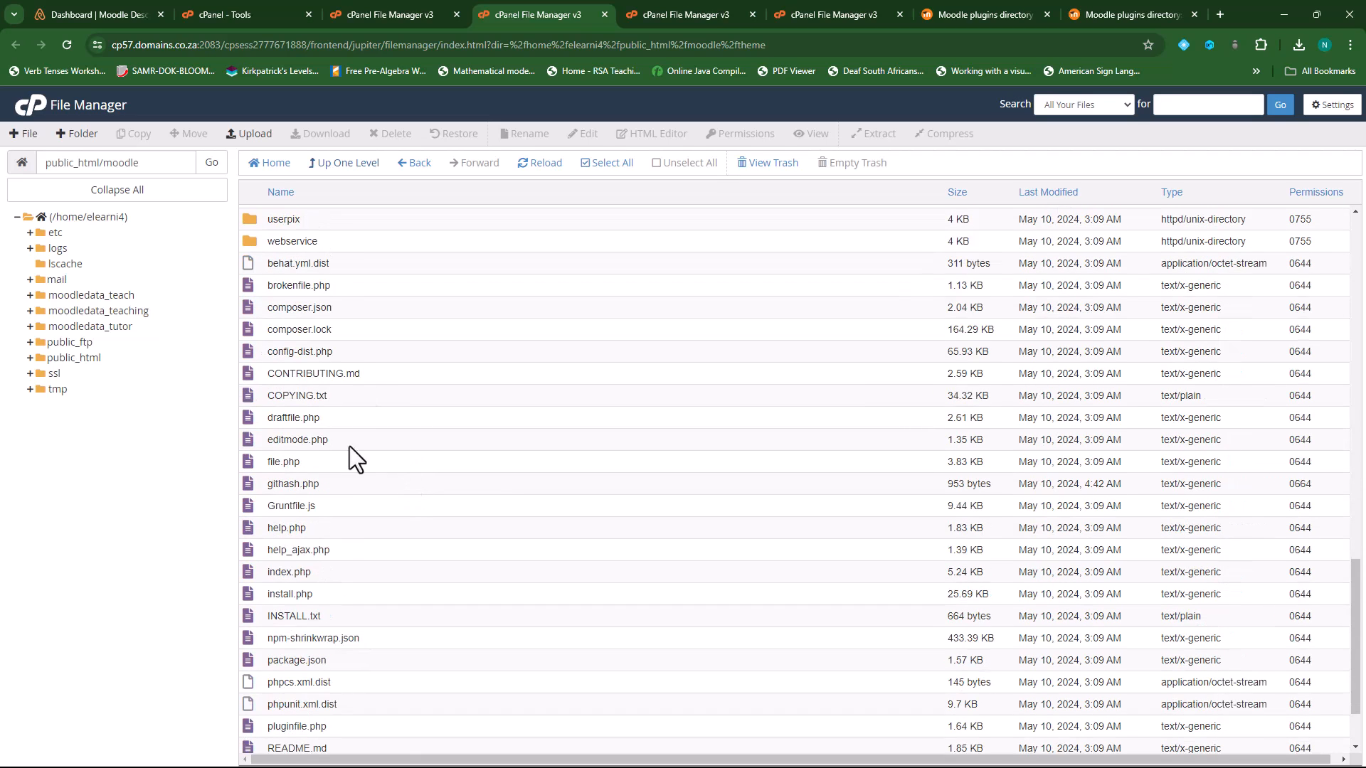
scroll(326, 466, "up", 7)
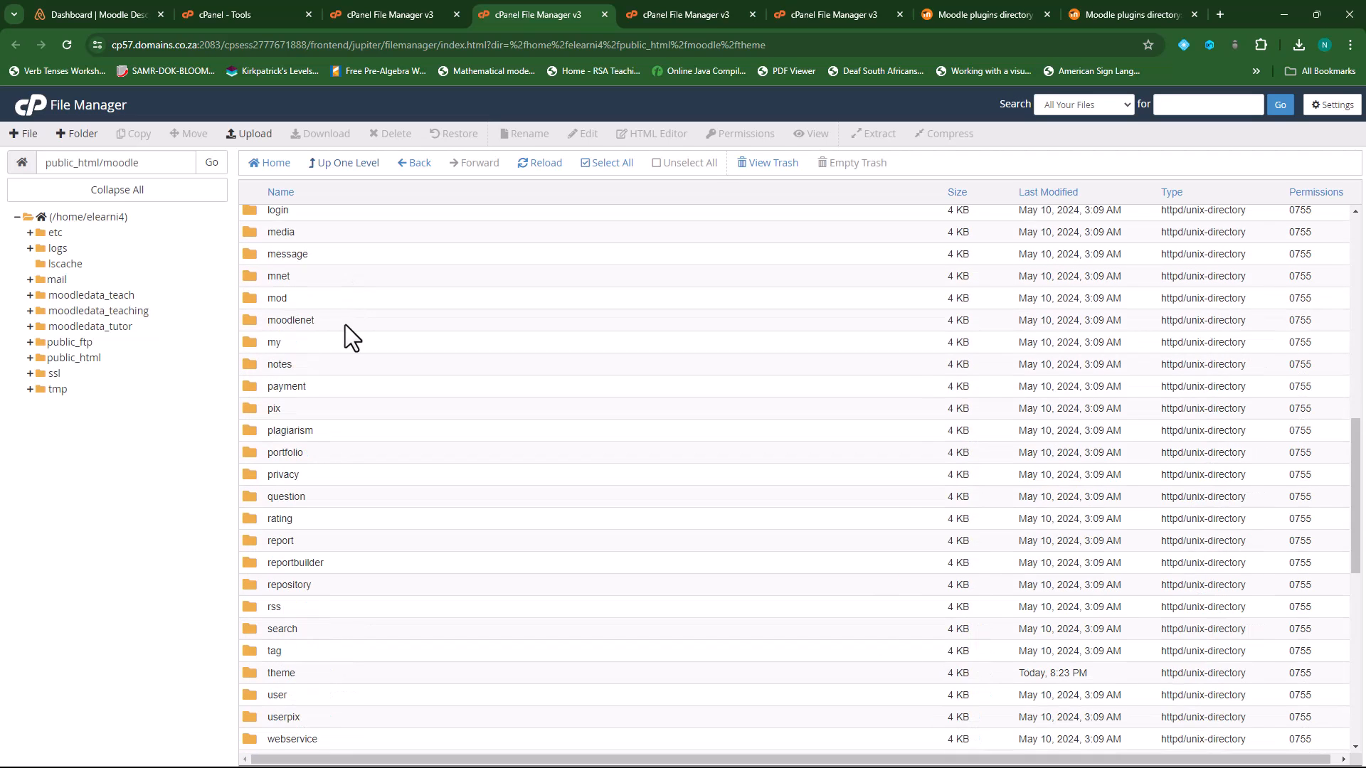
scroll(344, 326, "down", 5)
scroll(344, 339, "down", 2)
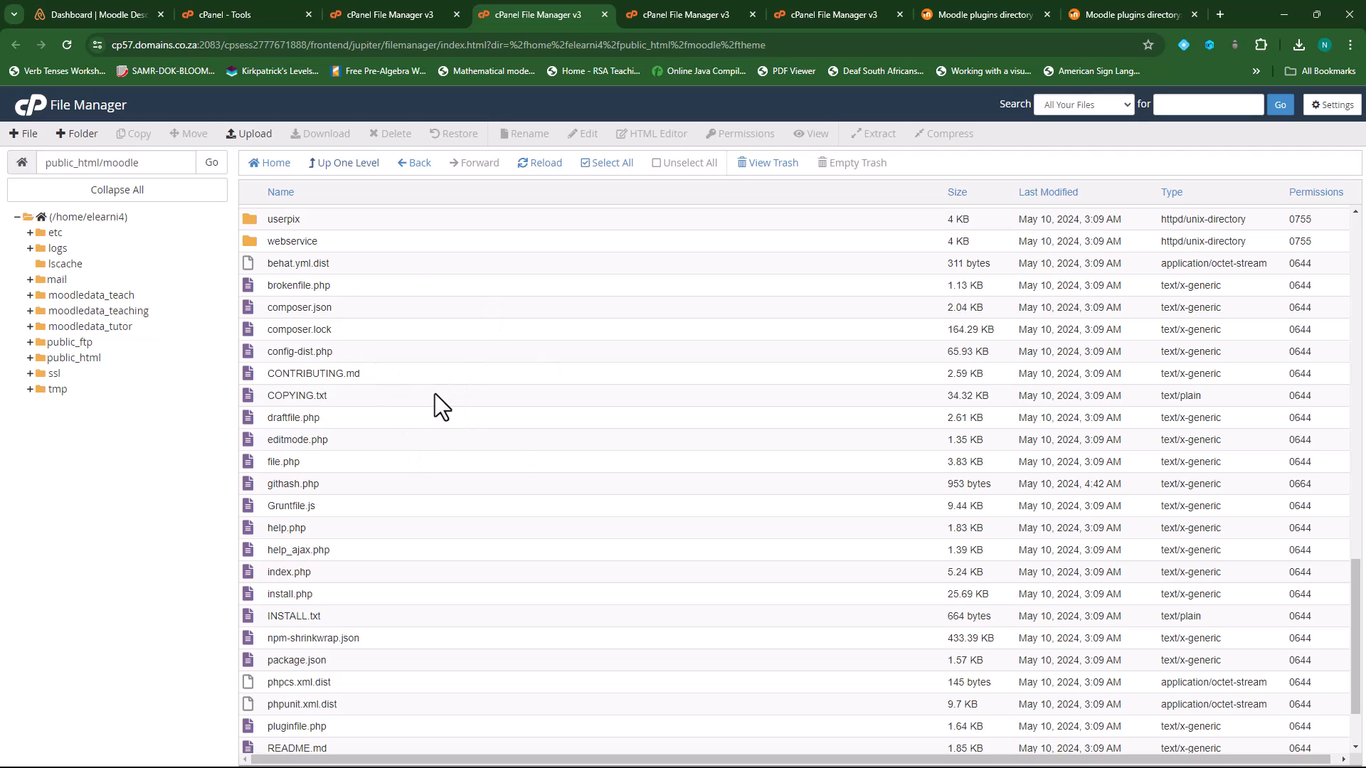
- Upload config.php from Downloads into public_html/moodle
left_click(238, 134)
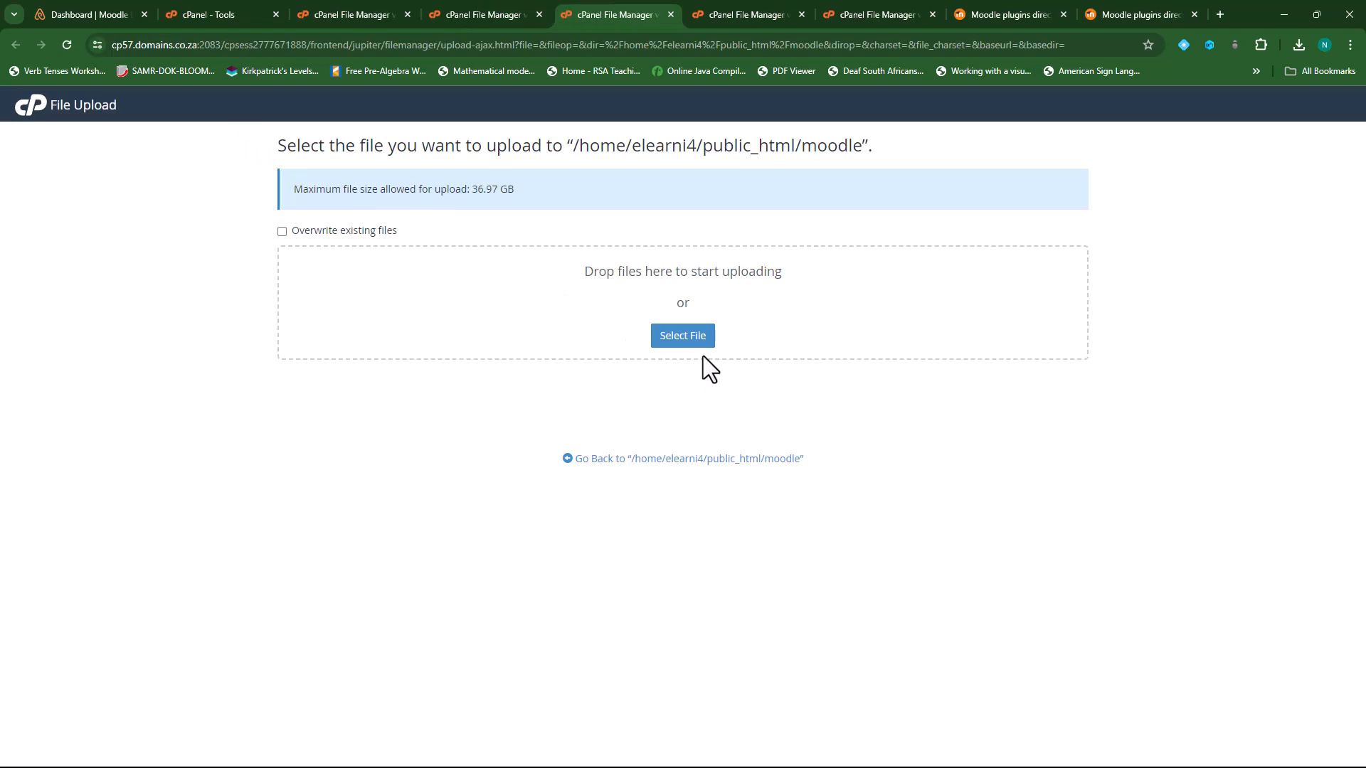
left_click(674, 337)
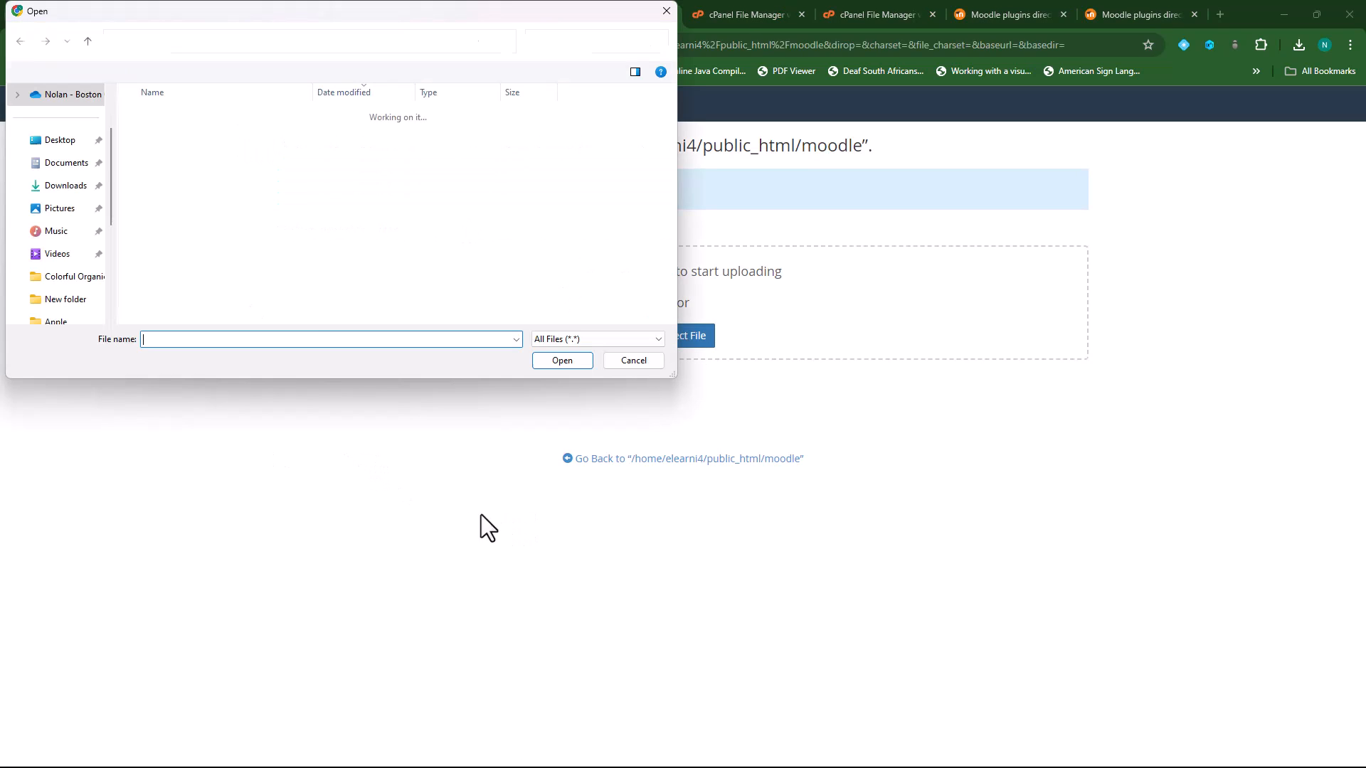
left_click(160, 224)
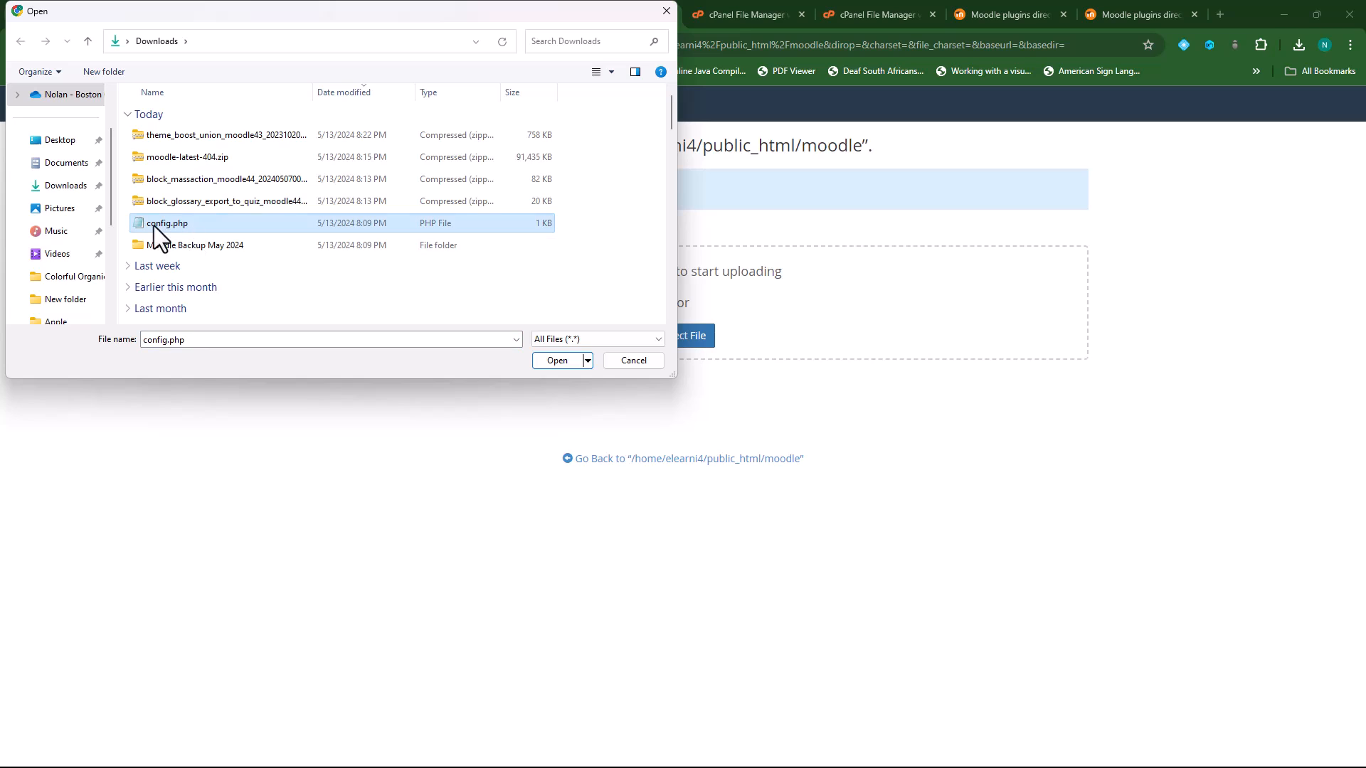
left_click(560, 362)
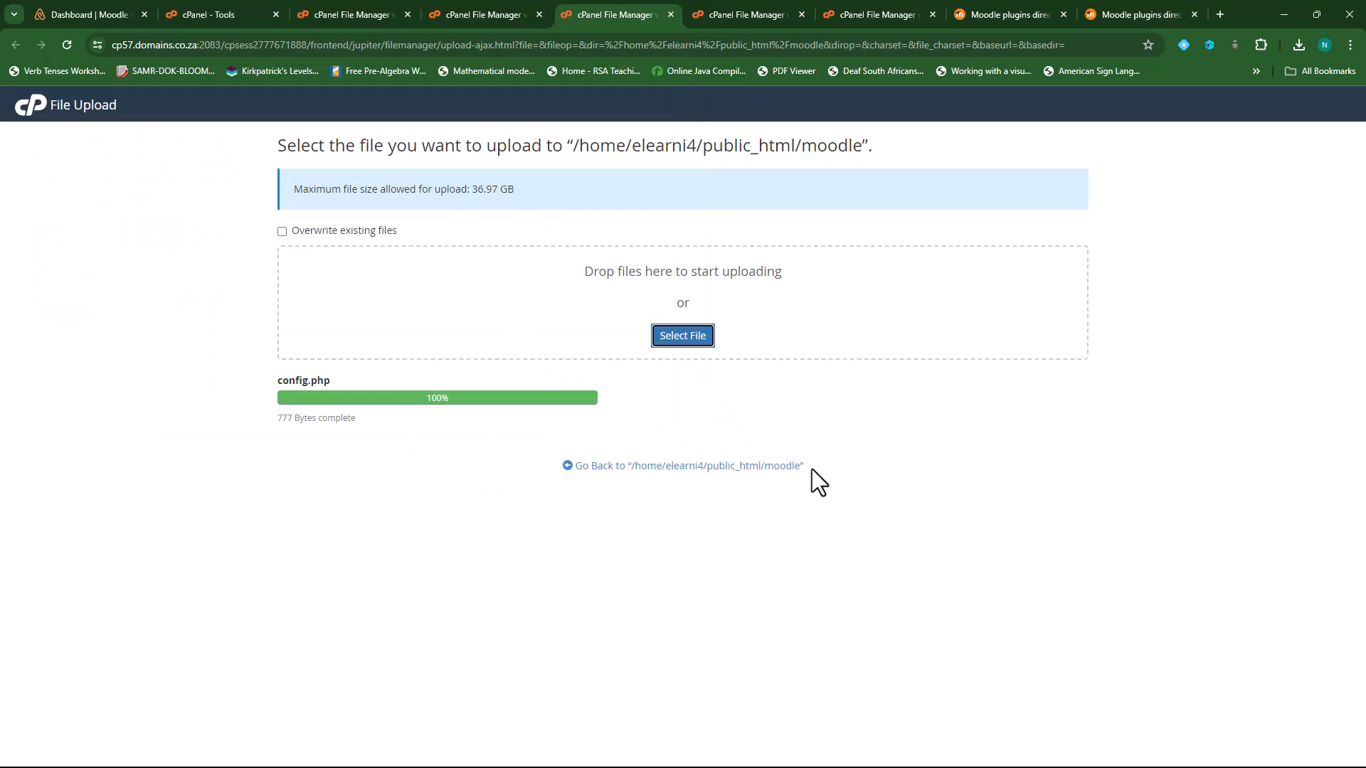
left_click(719, 471)
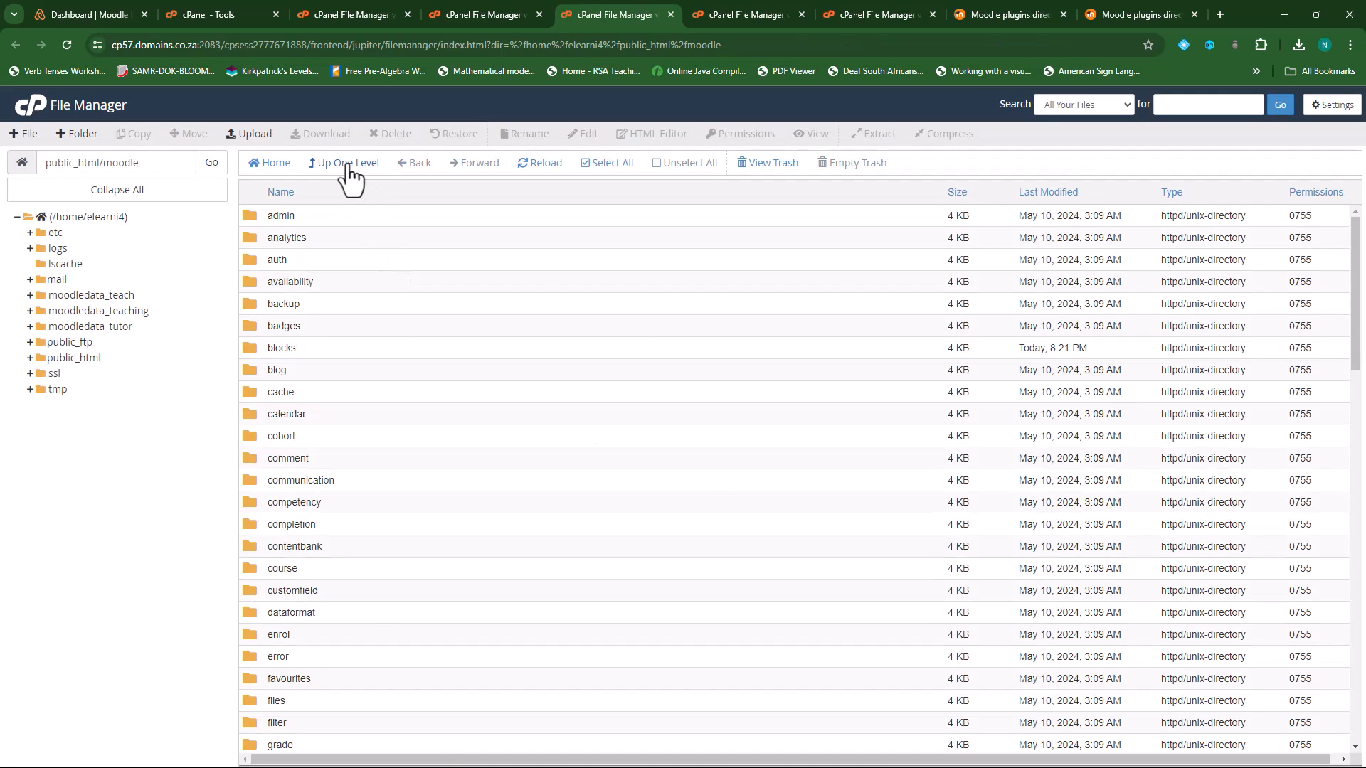
- Verify config.php is in the moodle folder, then go back to public_html
left_click(348, 166)
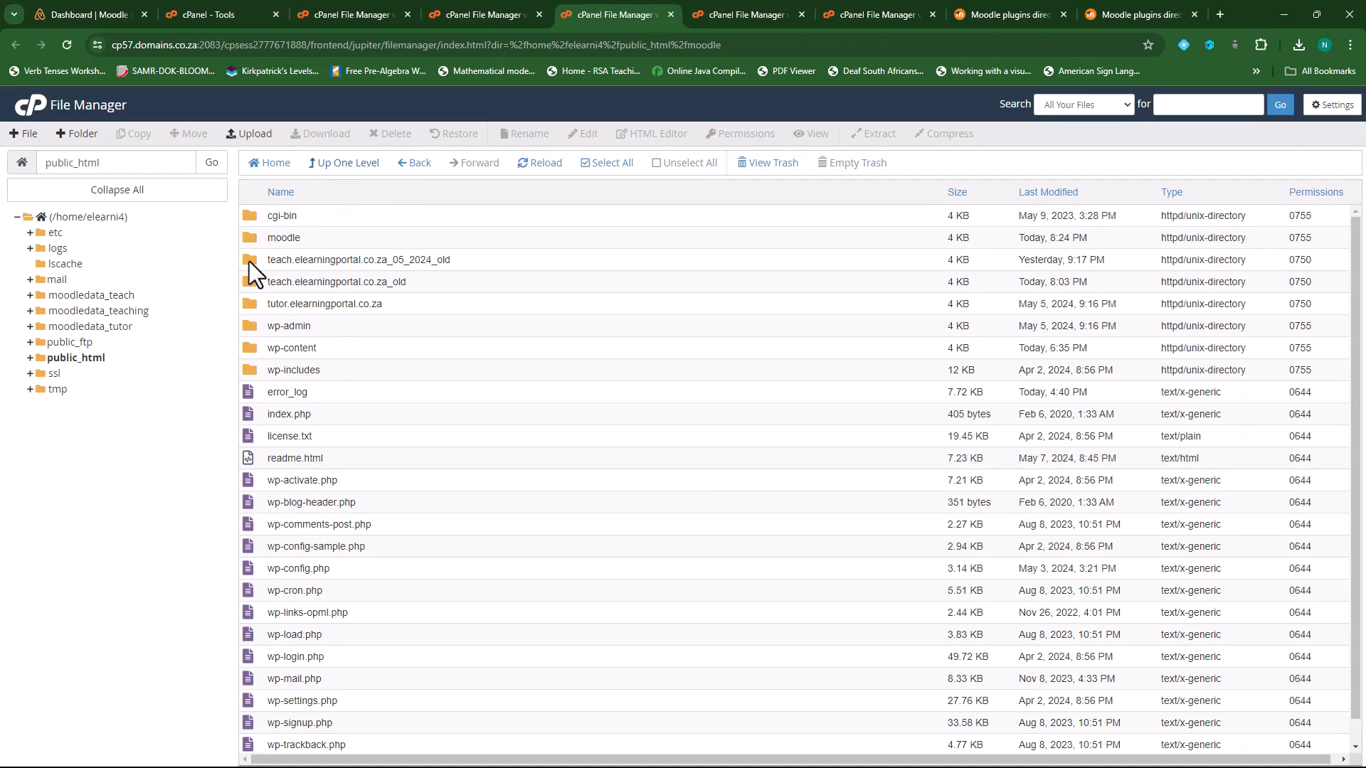
double_click(254, 239)
scroll(416, 574, "down", 7)
scroll(413, 563, "down", 10)
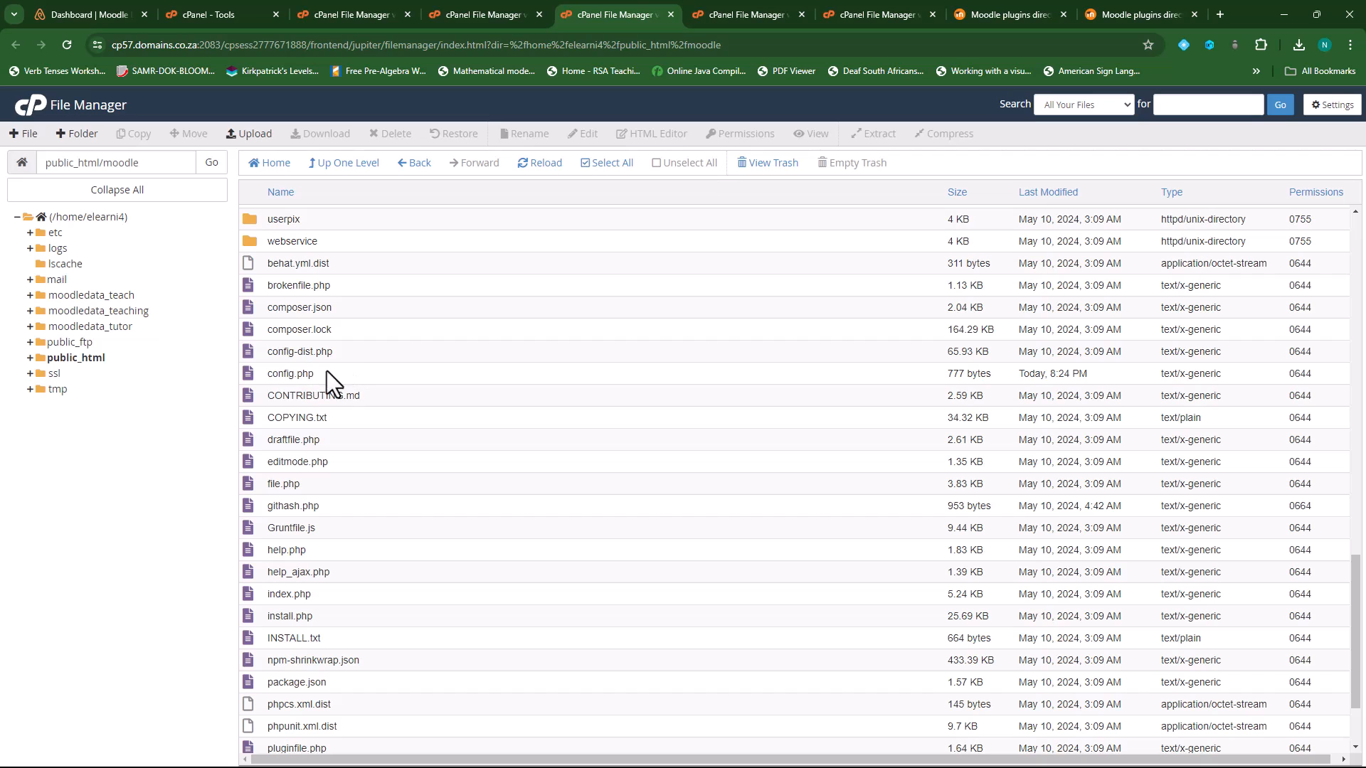
scroll(483, 473, "up", 15)
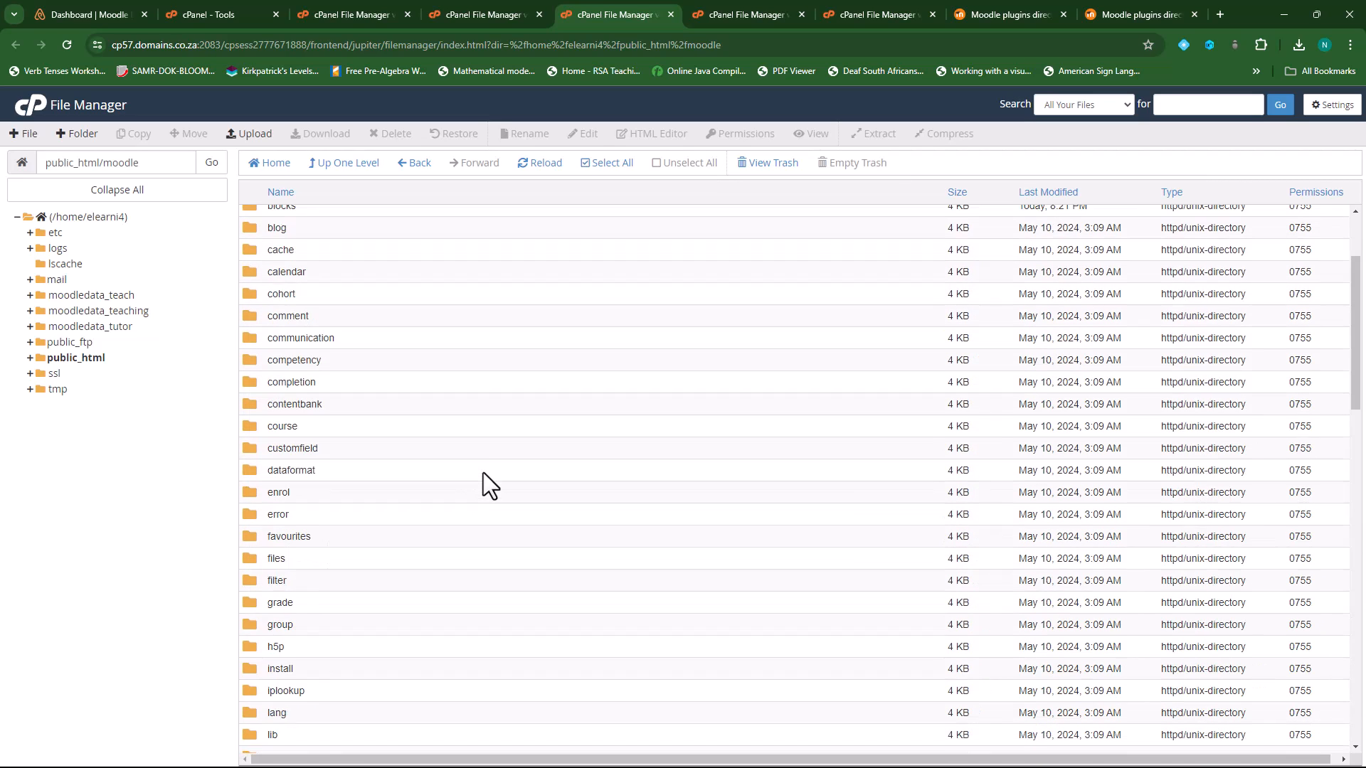
scroll(484, 473, "up", 3)
left_click(344, 164)
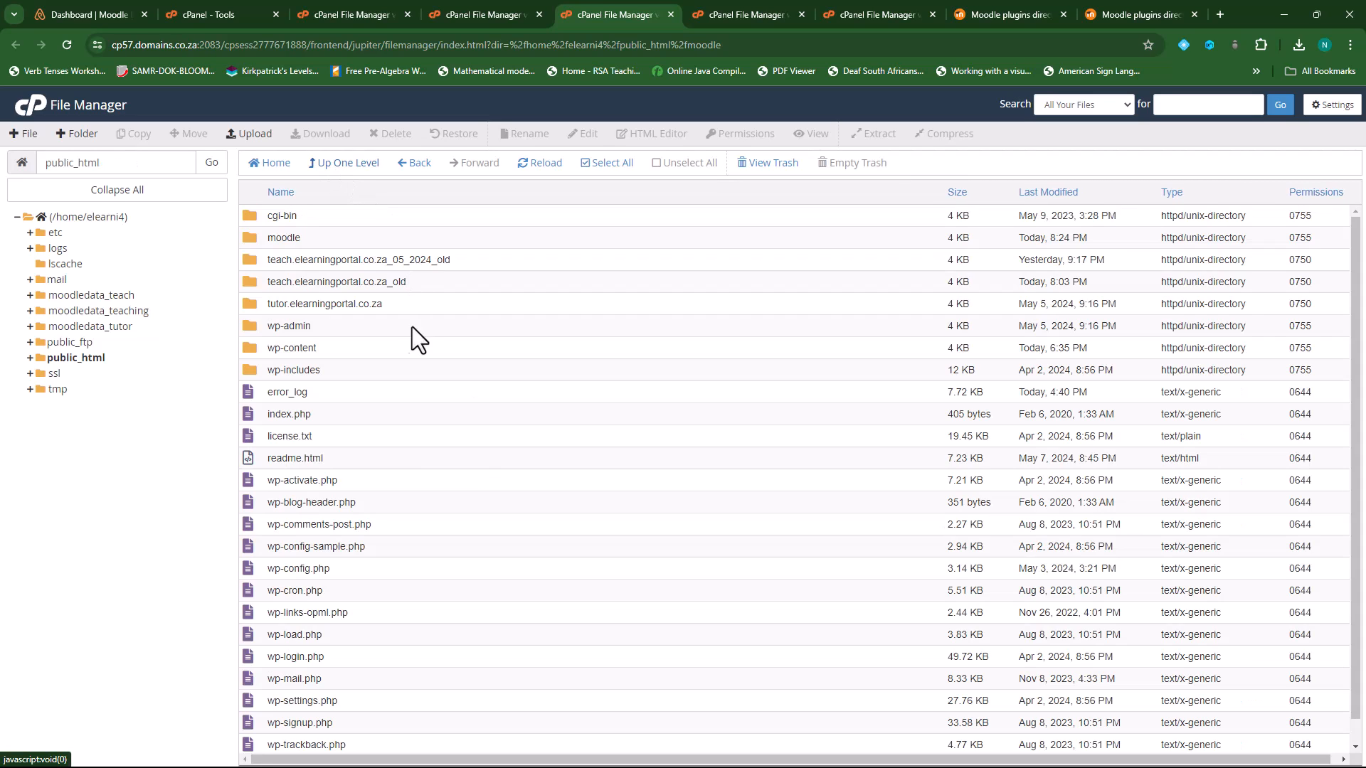
- Rename the public_html moodle folder to teach.elearningportal.co.za
left_click(300, 239)
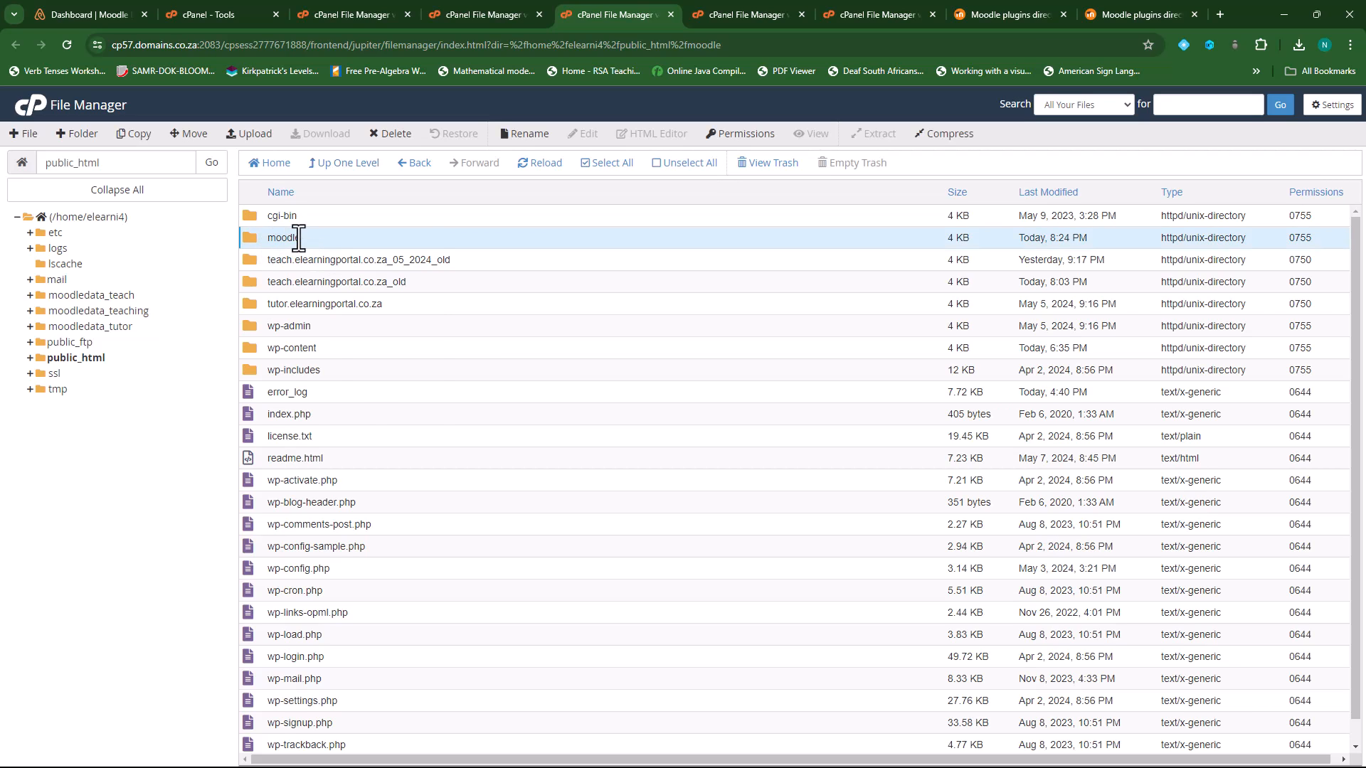
right_click(298, 238)
left_click(346, 303)
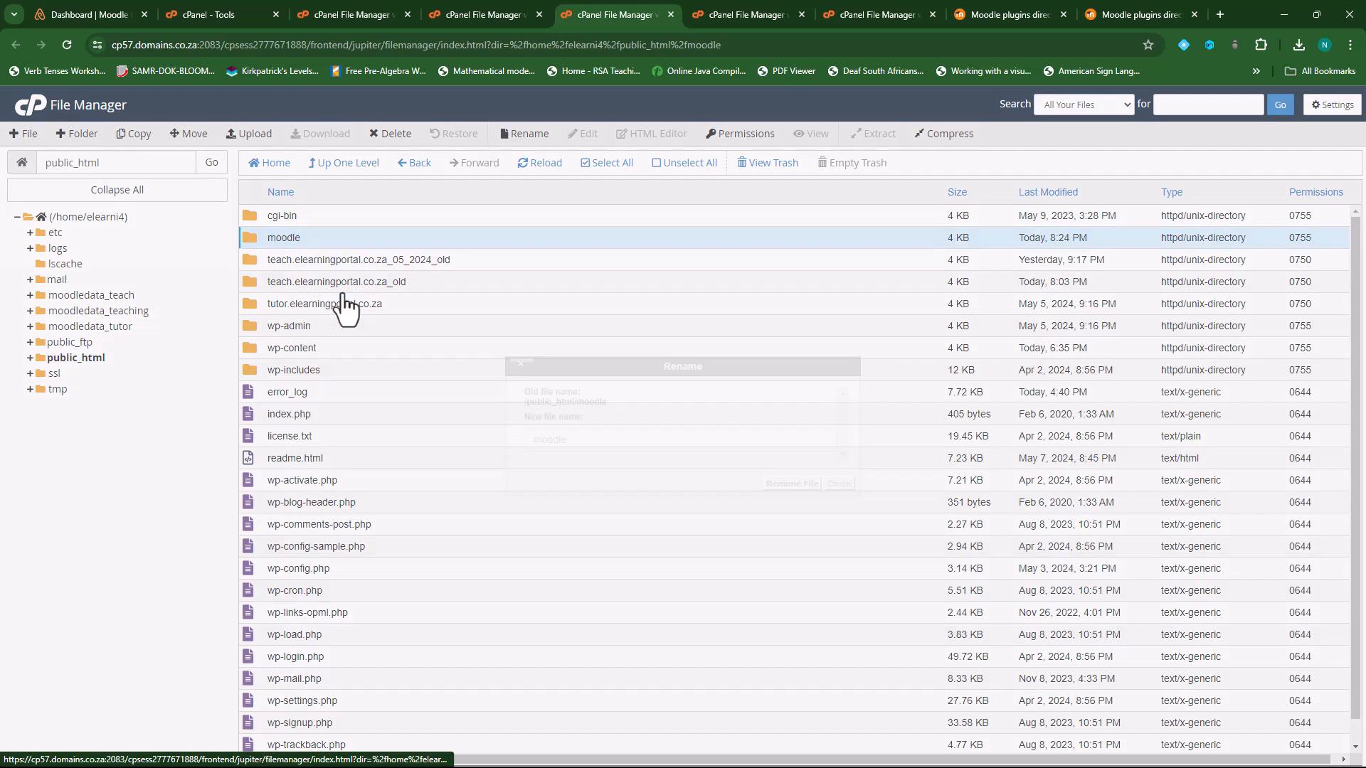
left_click_drag(592, 439, 528, 438)
type("t")
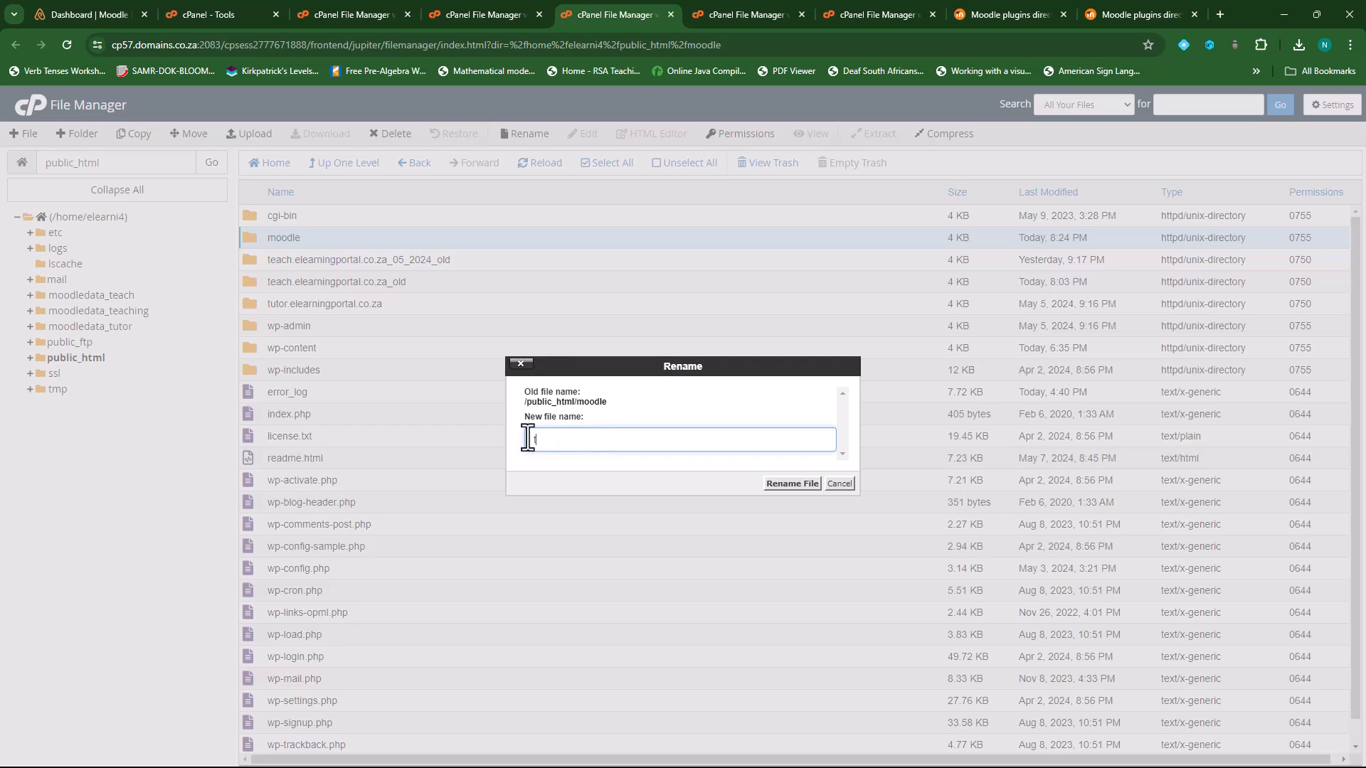
type("each.elearningportal.co.za")
left_click(797, 485)
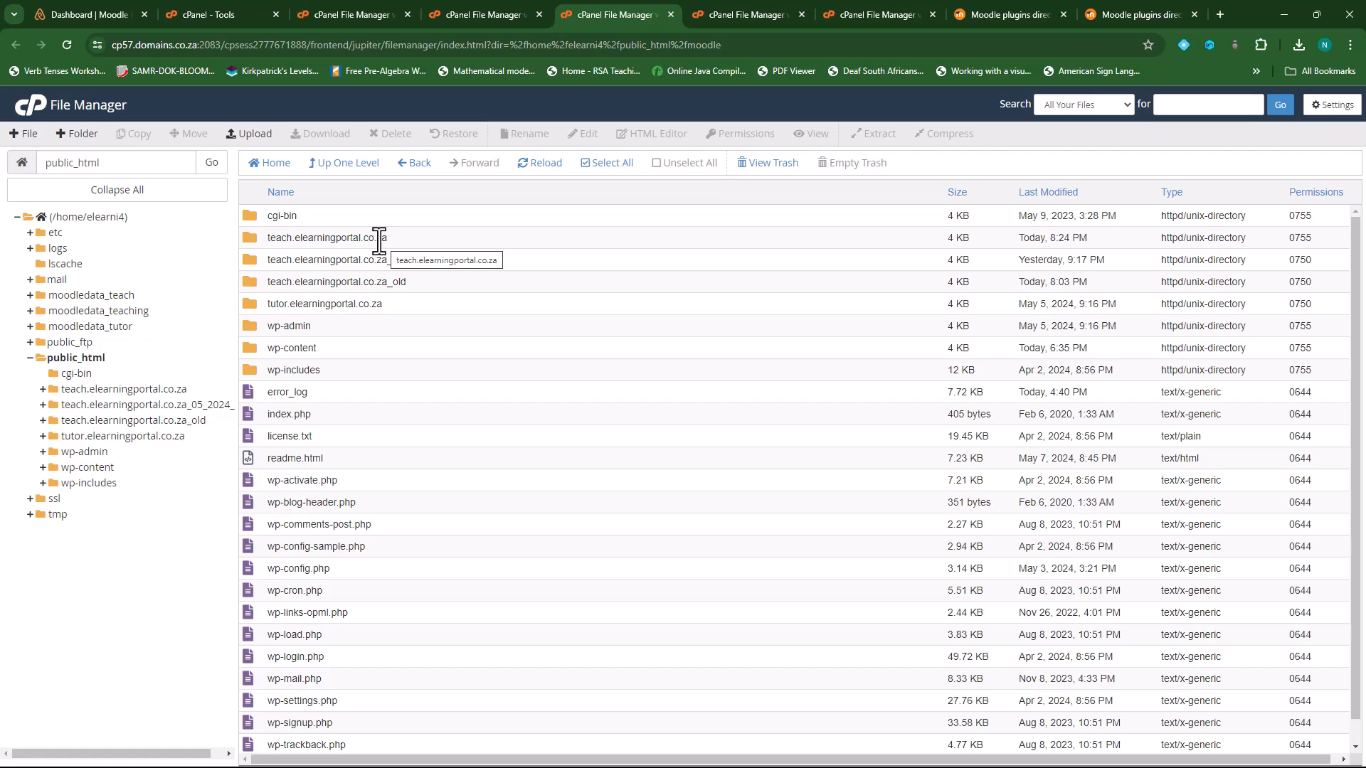
- From Site administration, confirm upgrading Moodle from 4.1.10+ to 4.4+
left_click(102, 11)
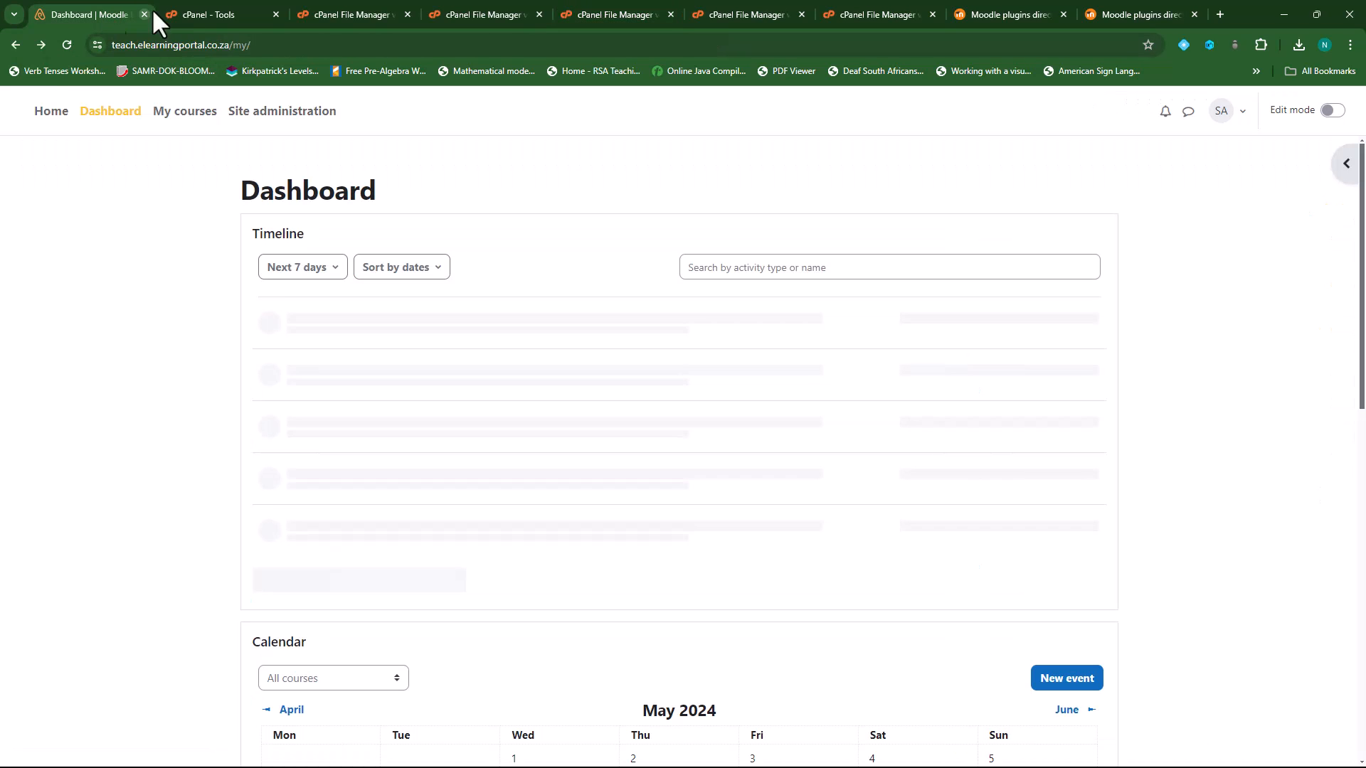
left_click(299, 117)
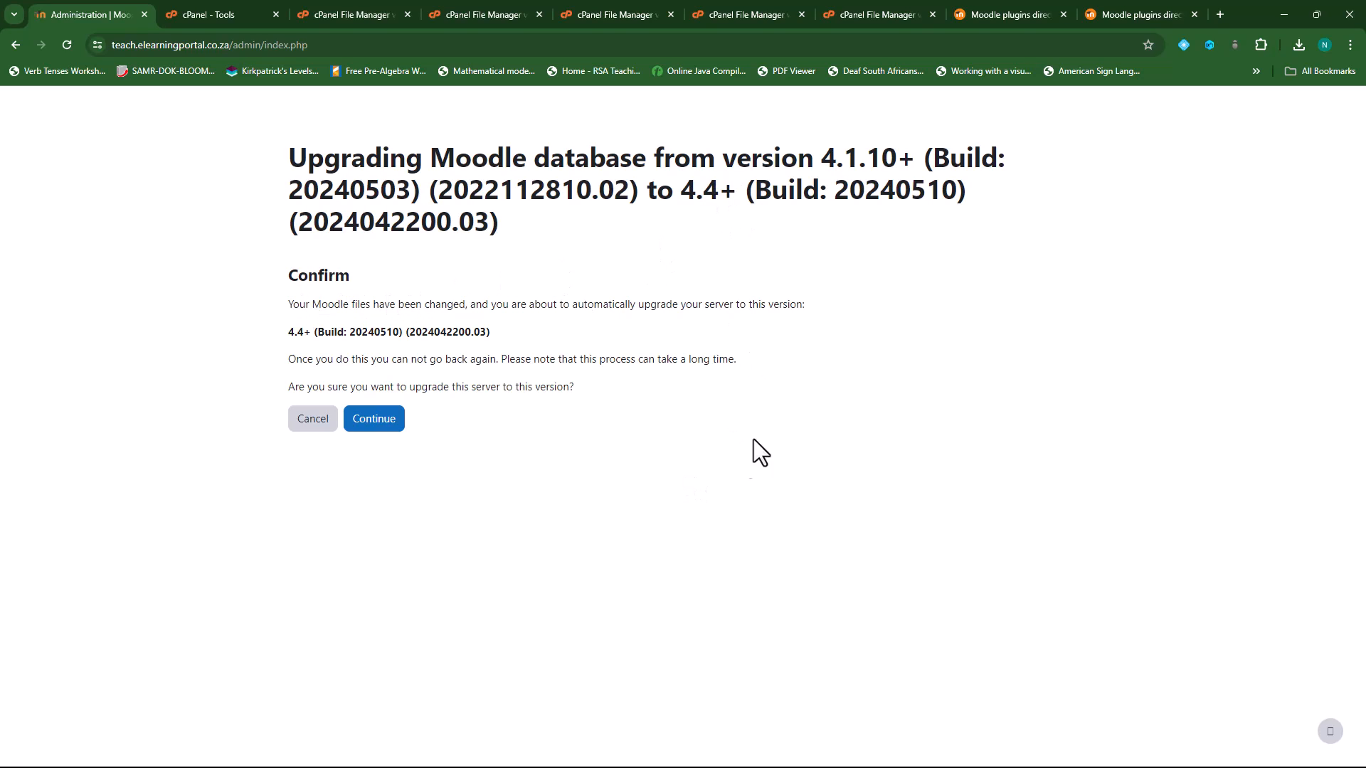
left_click(368, 424)
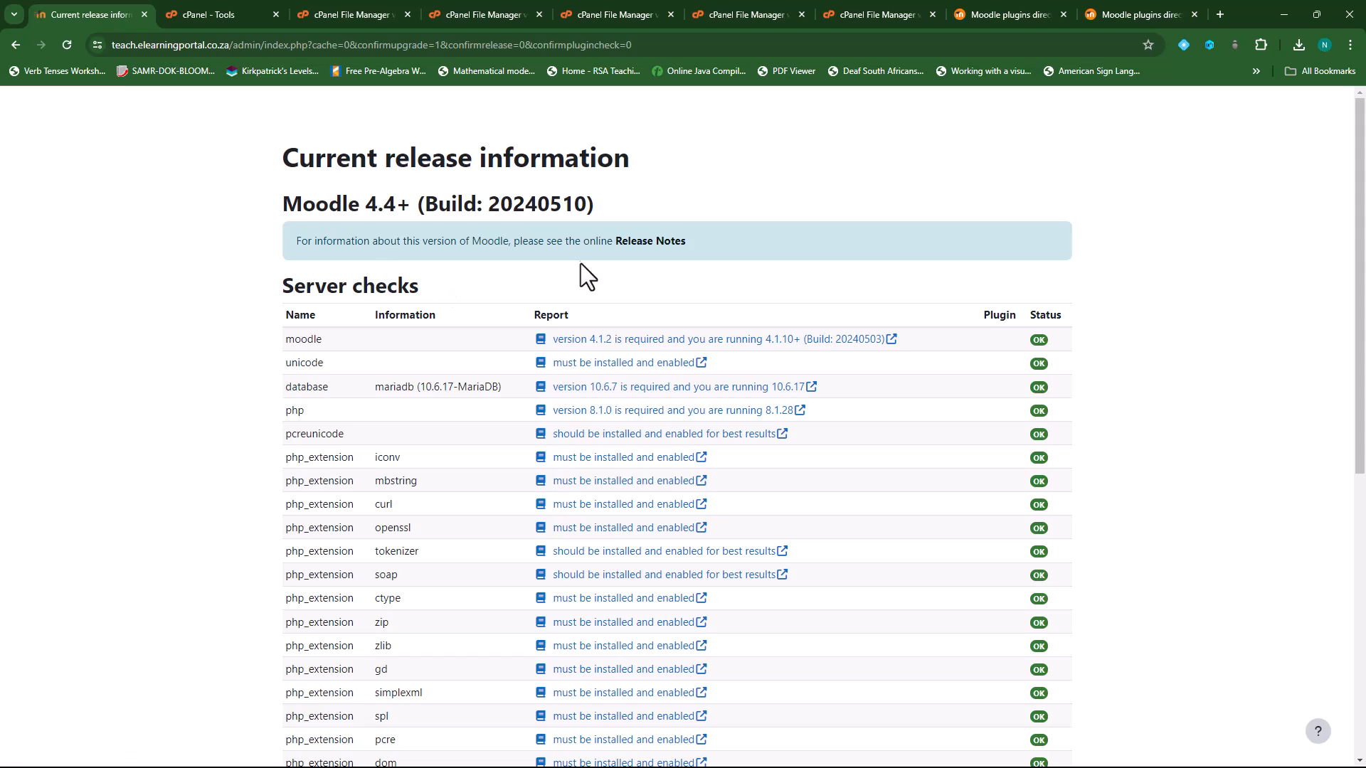
- Review the server checks meeting all requirements and continue to the plugins check
scroll(1107, 419, "down", 7)
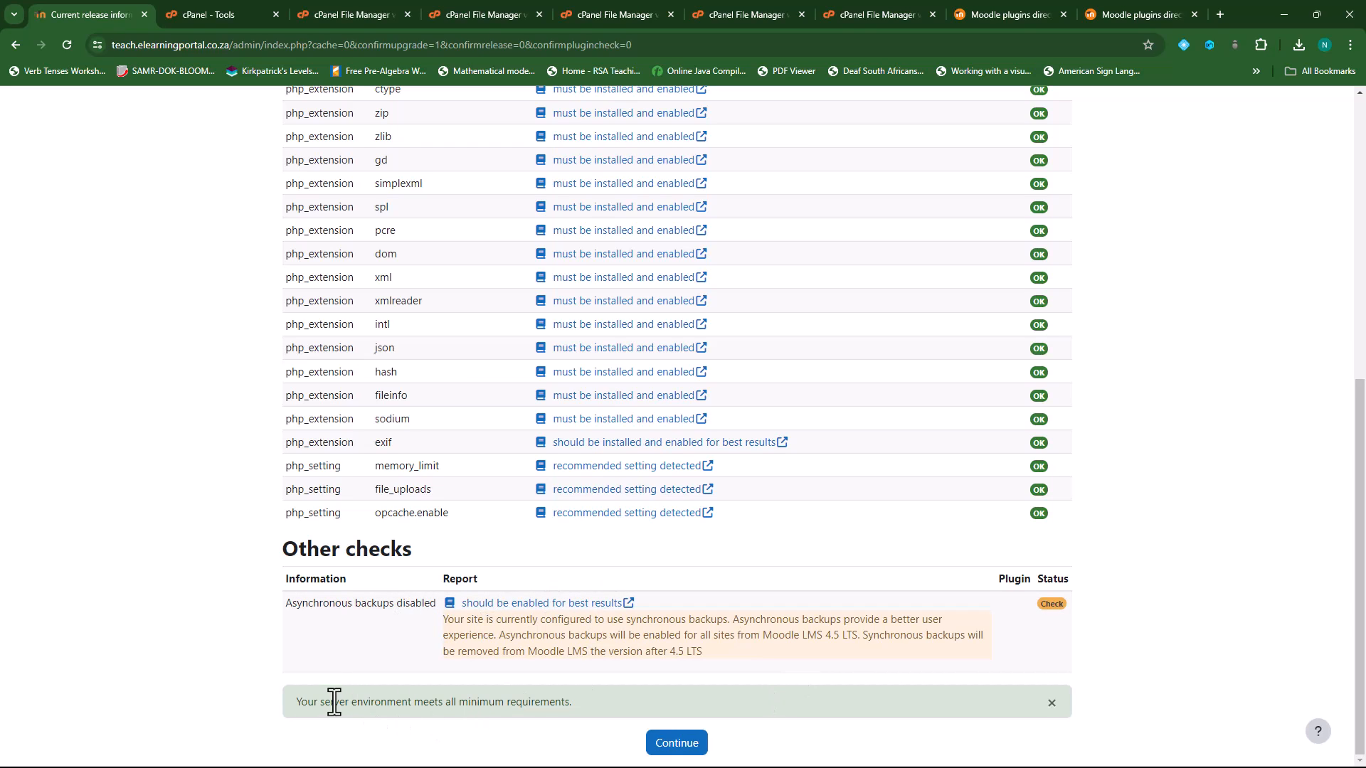
left_click_drag(299, 702, 621, 701)
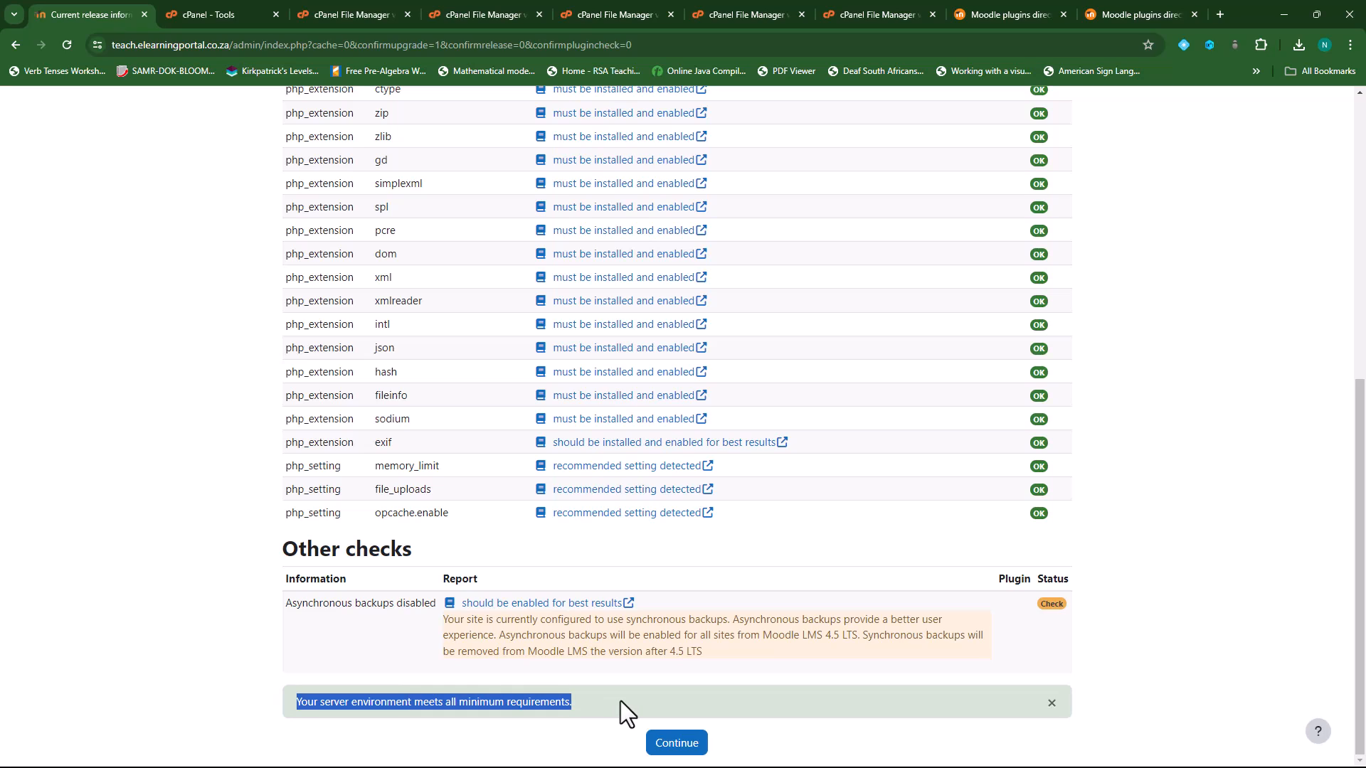
left_click(678, 744)
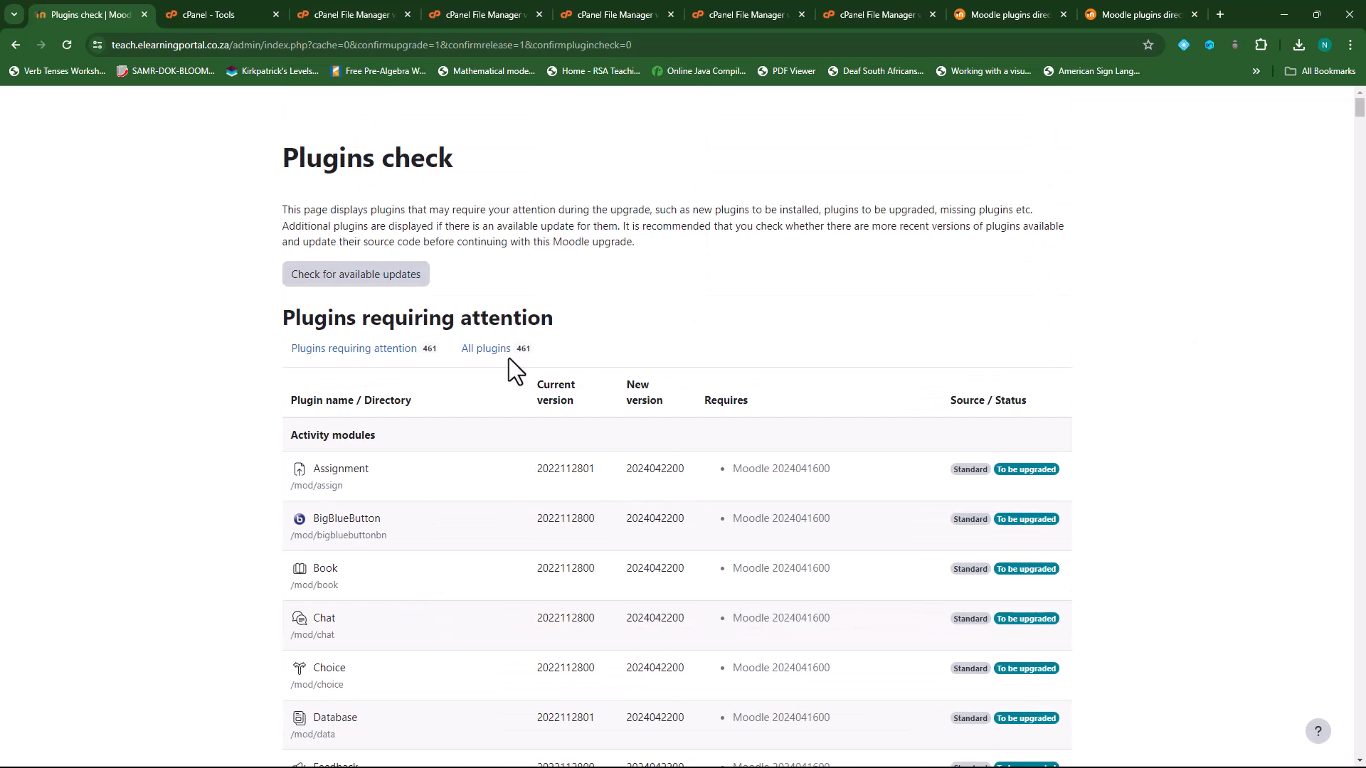
scroll(515, 555, "down", 2)
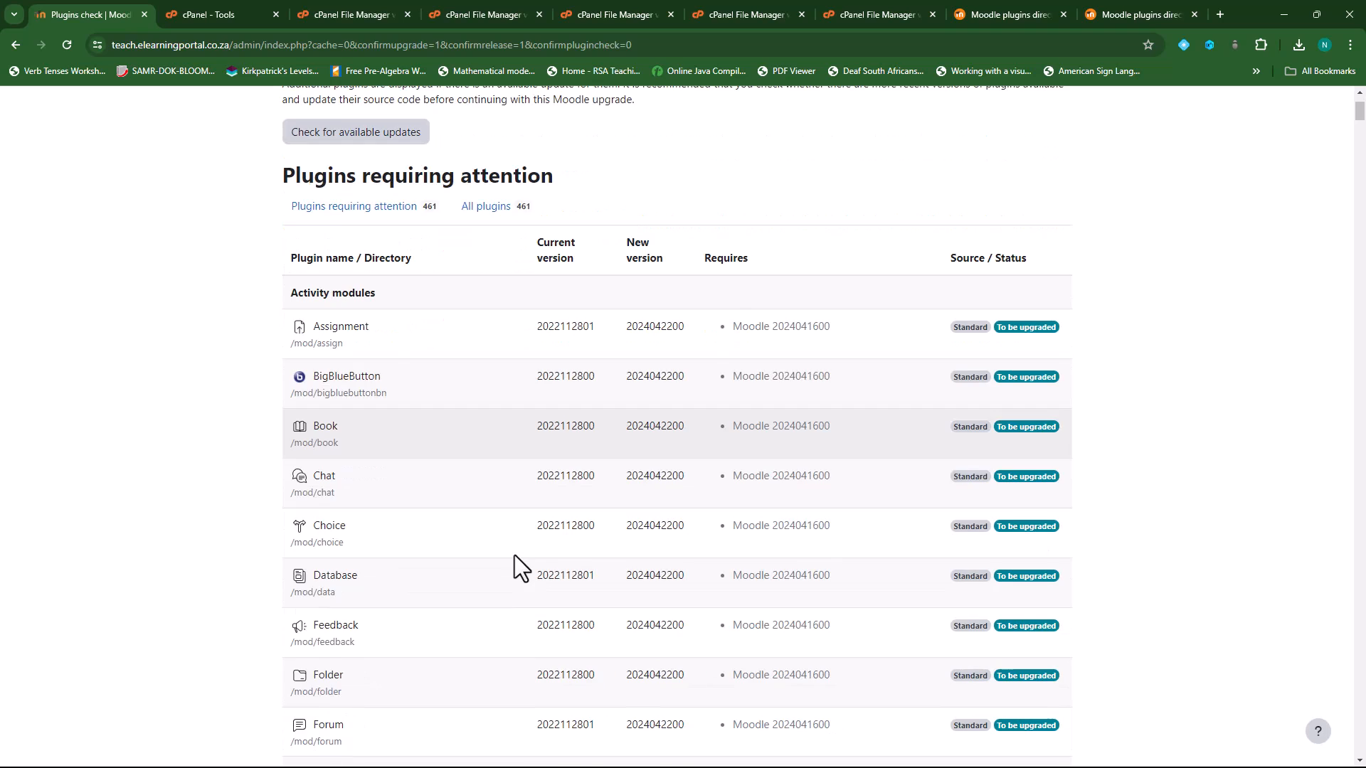
scroll(510, 541, "up", 2)
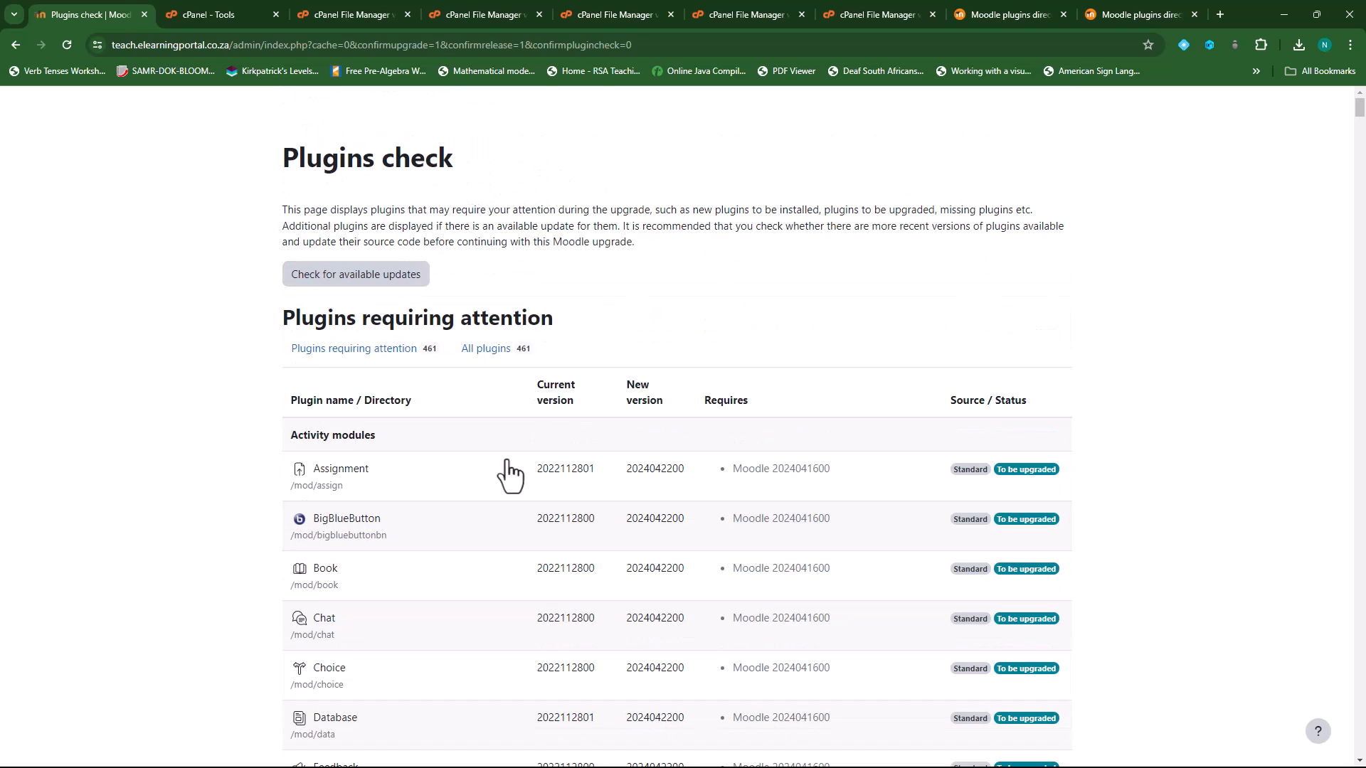
scroll(488, 555, "down", 3)
scroll(740, 548, "down", 4)
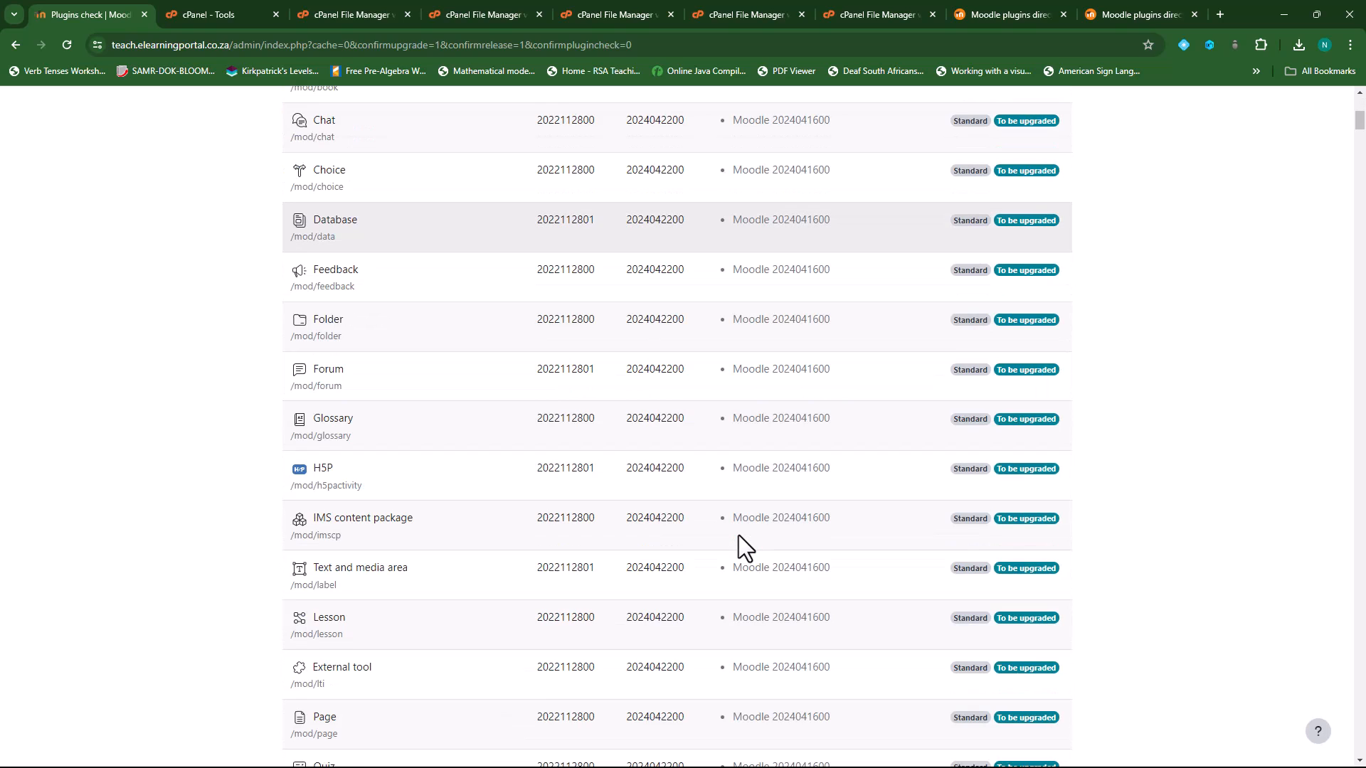
scroll(740, 526, "down", 2)
scroll(797, 552, "down", 9)
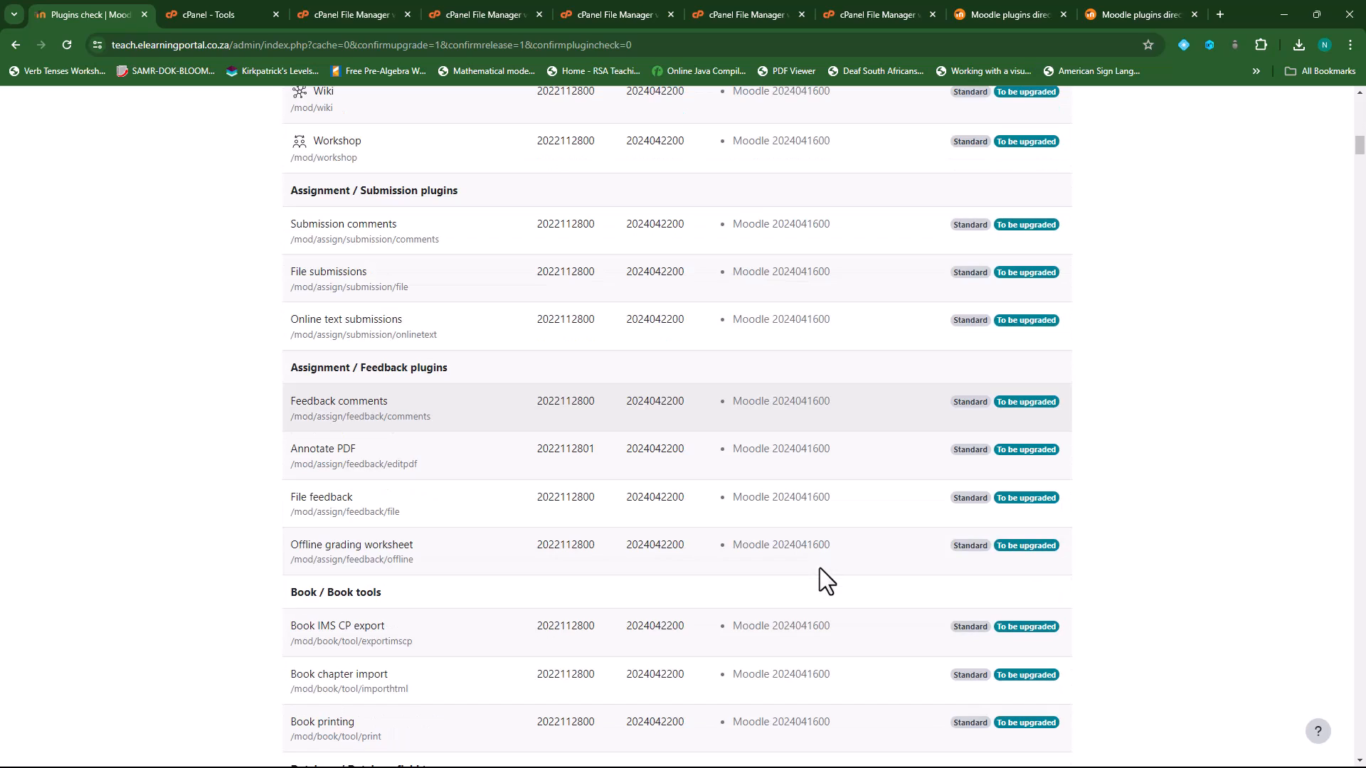
scroll(820, 568, "down", 5)
scroll(852, 577, "down", 7)
scroll(925, 584, "down", 10)
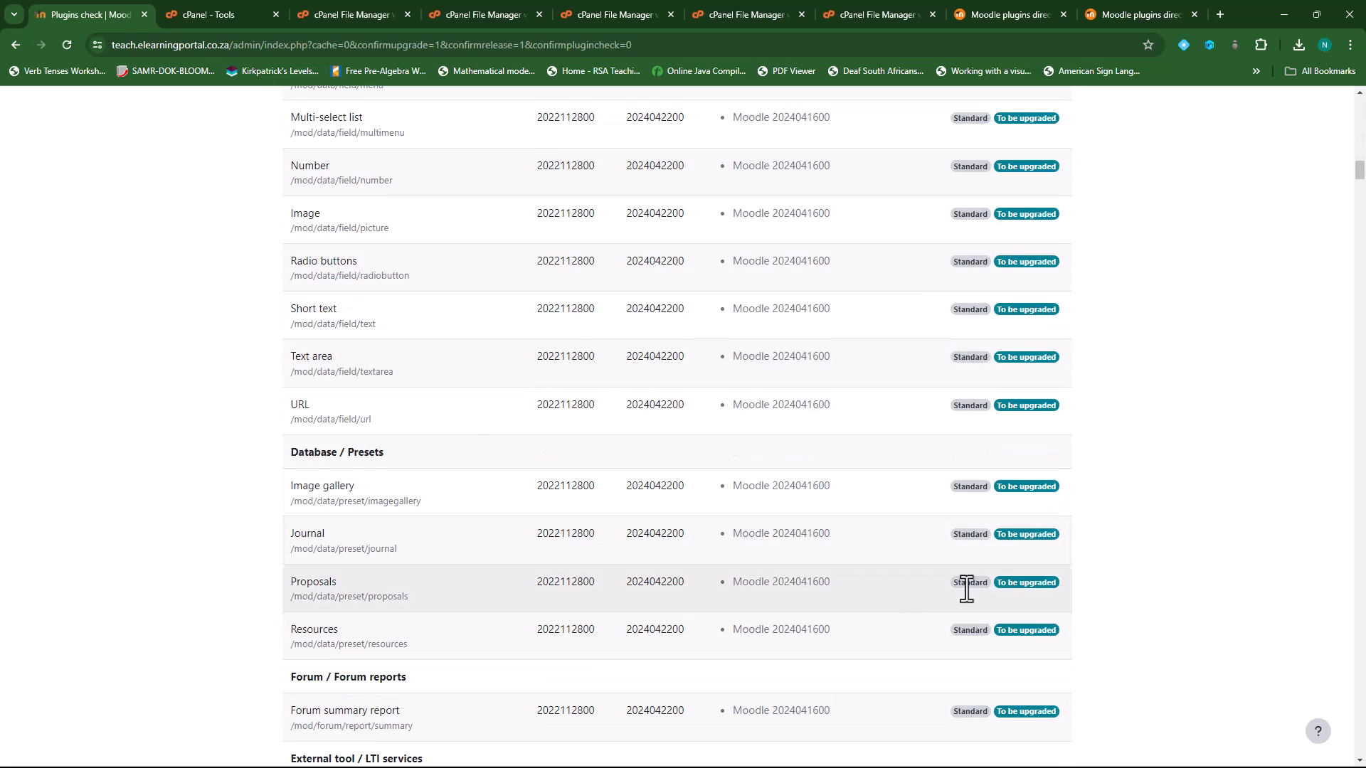
left_click_drag(1359, 195, 1359, 728)
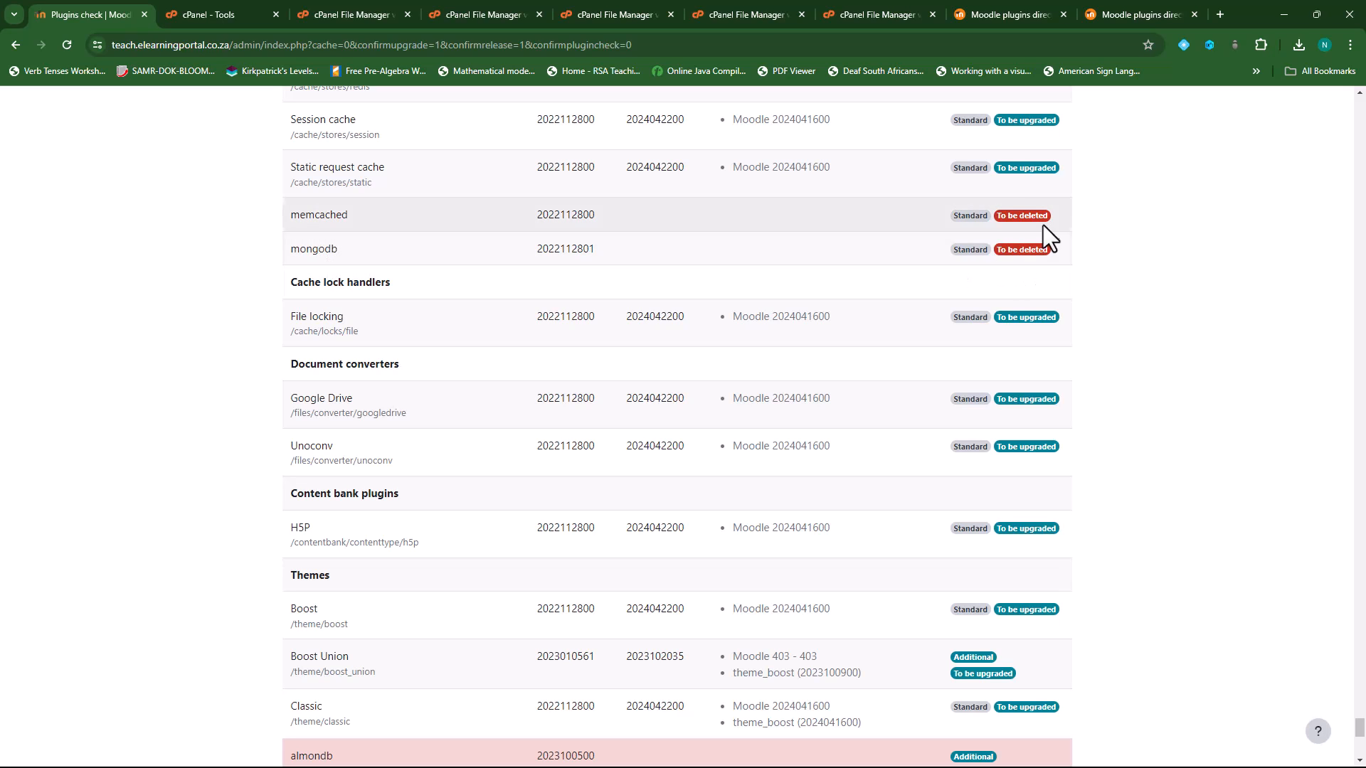
scroll(1201, 622, "down", 4)
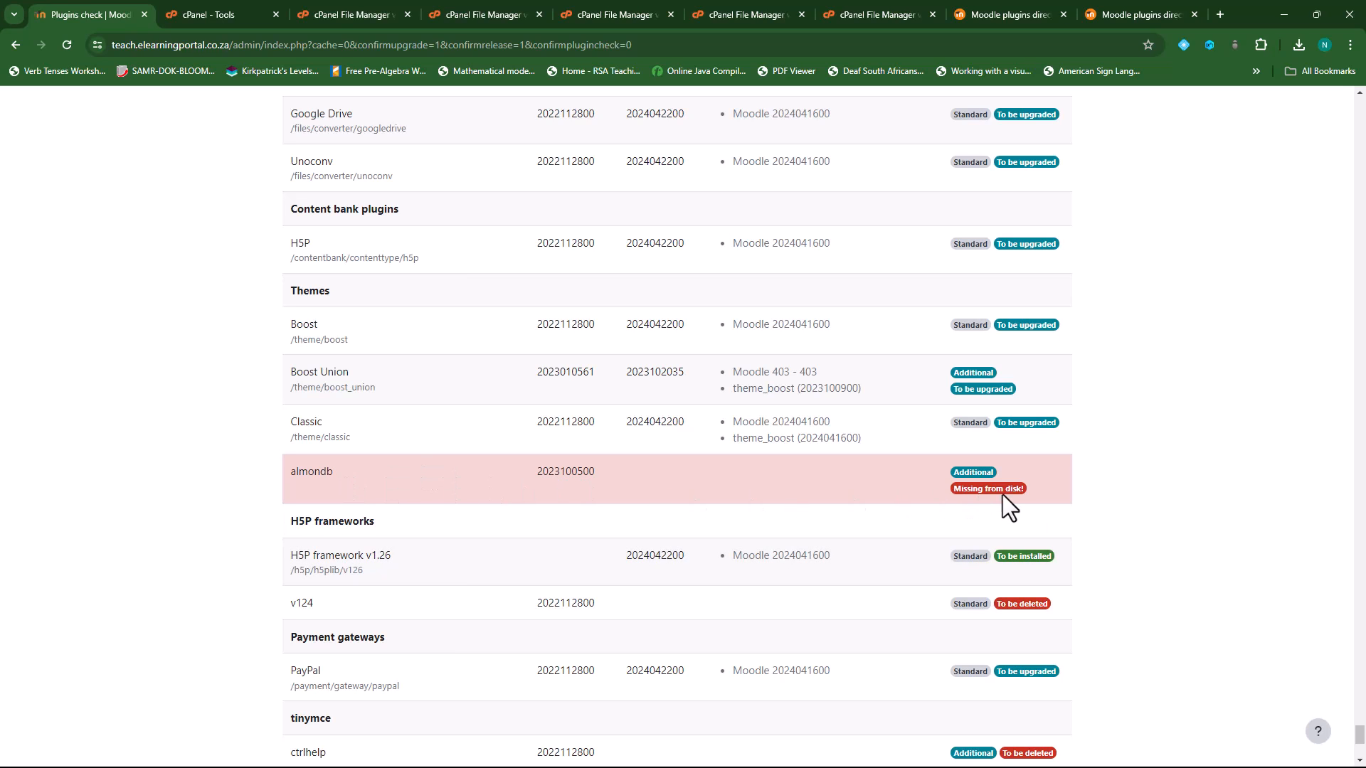
scroll(1109, 469, "down", 5)
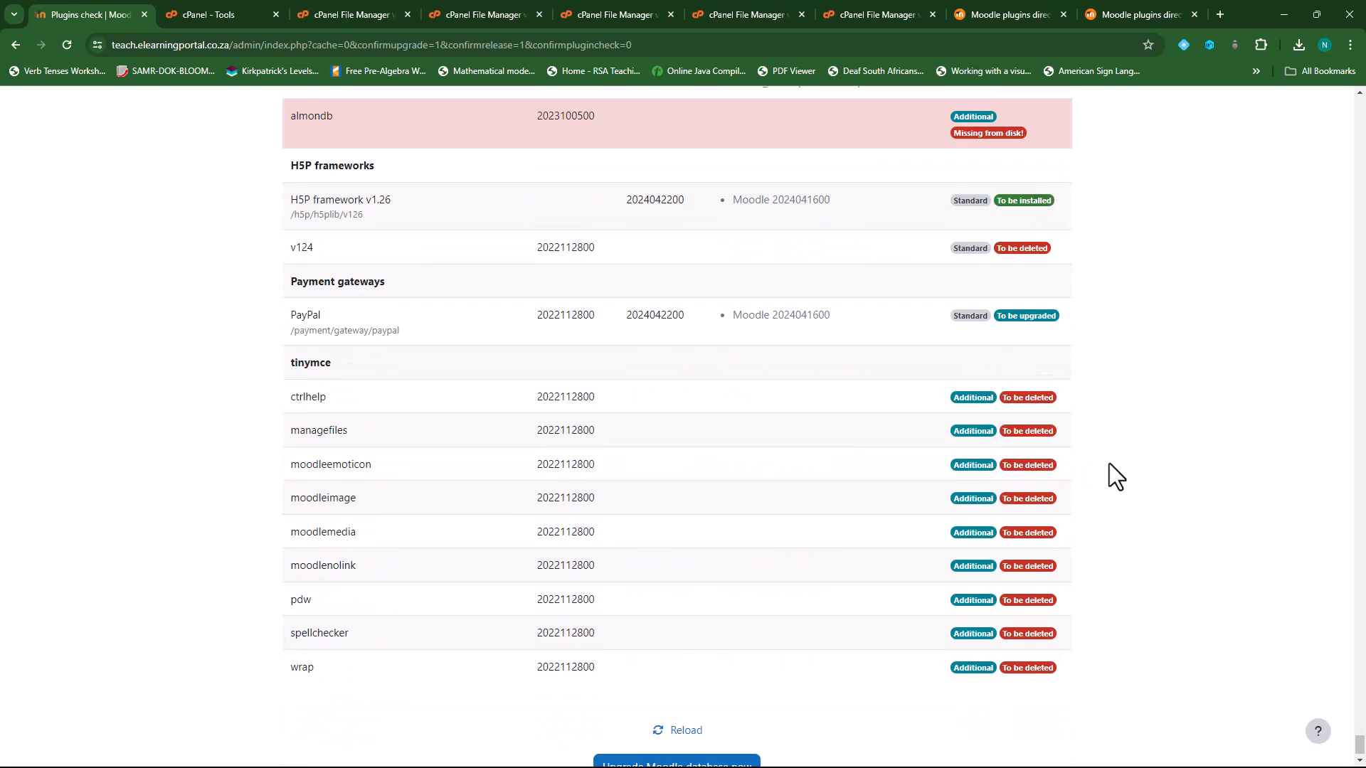
- Run the Moodle database upgrade, confirm every component reports Success, and continue
left_click(662, 749)
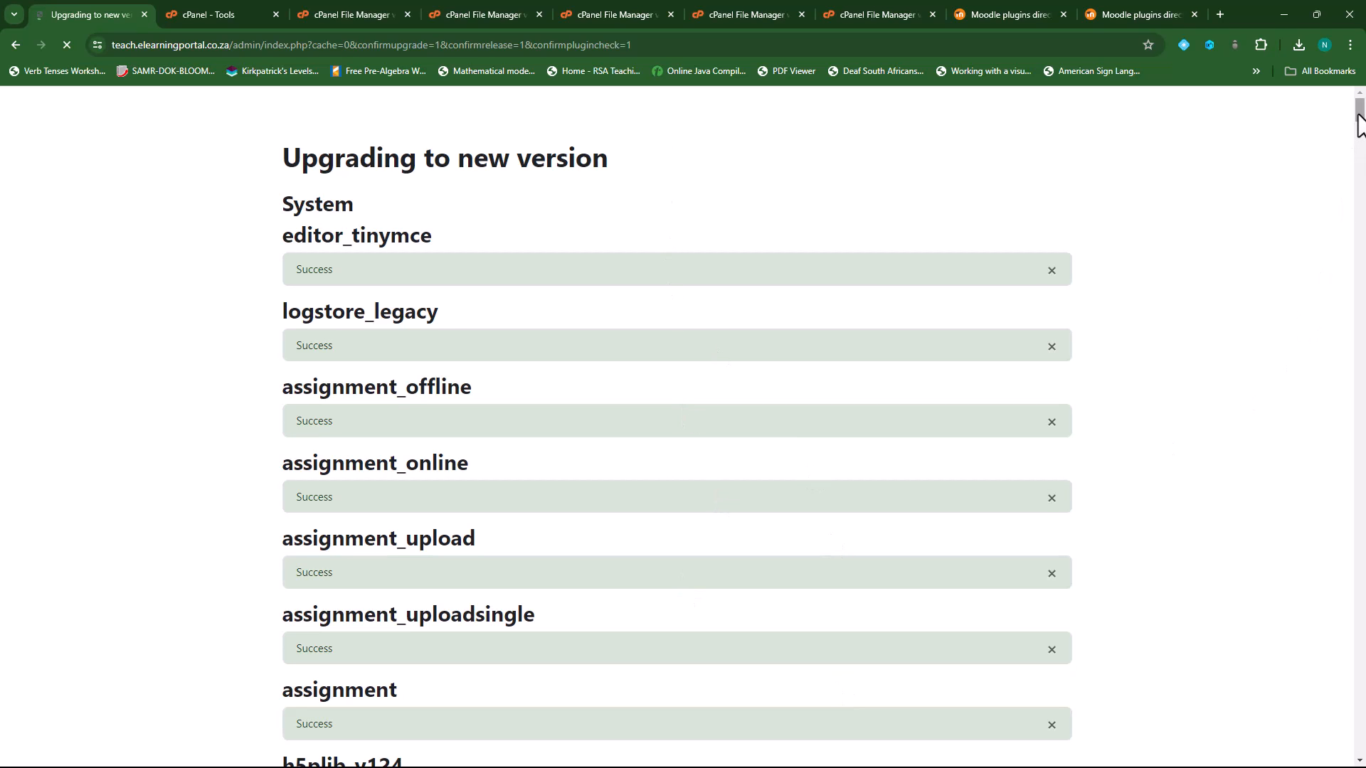
left_click_drag(1360, 110, 1315, 754)
scroll(1252, 370, "down", 4)
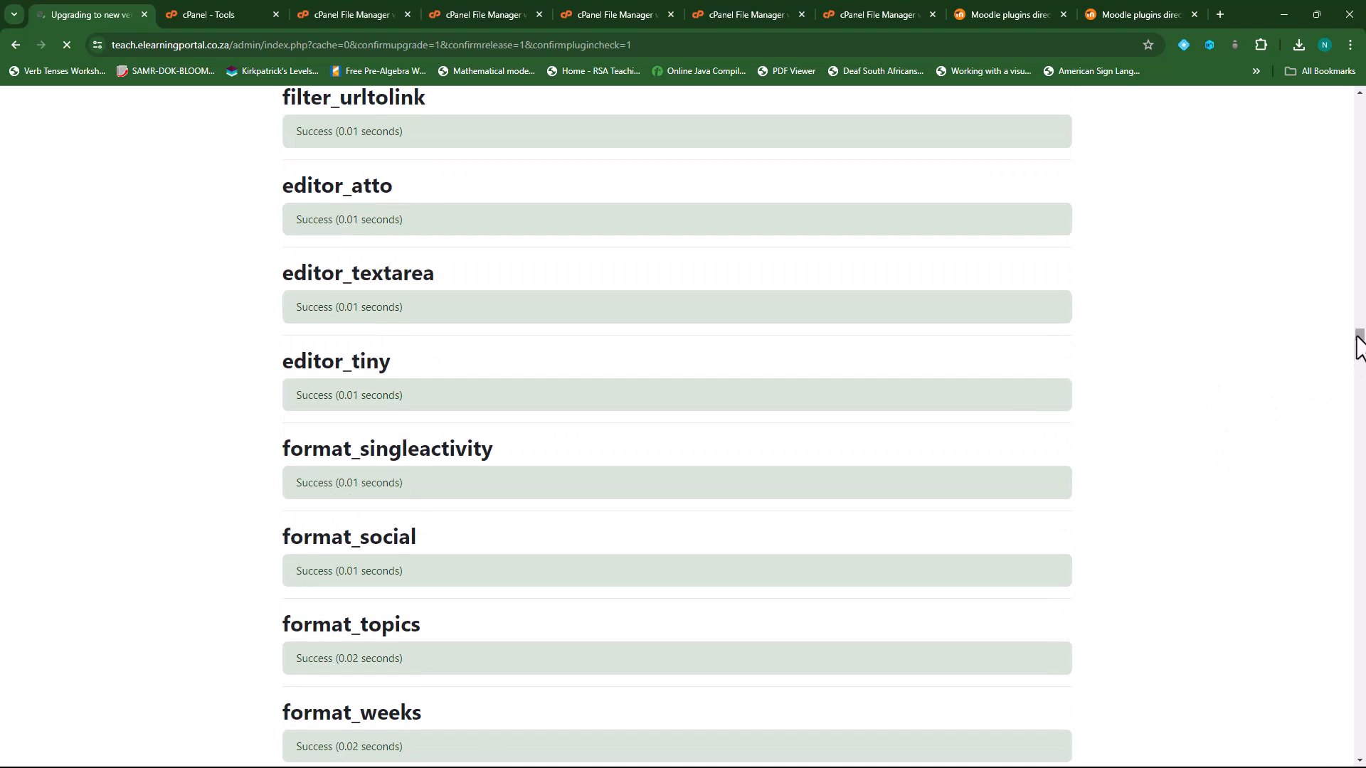
left_click_drag(1357, 339, 1354, 757)
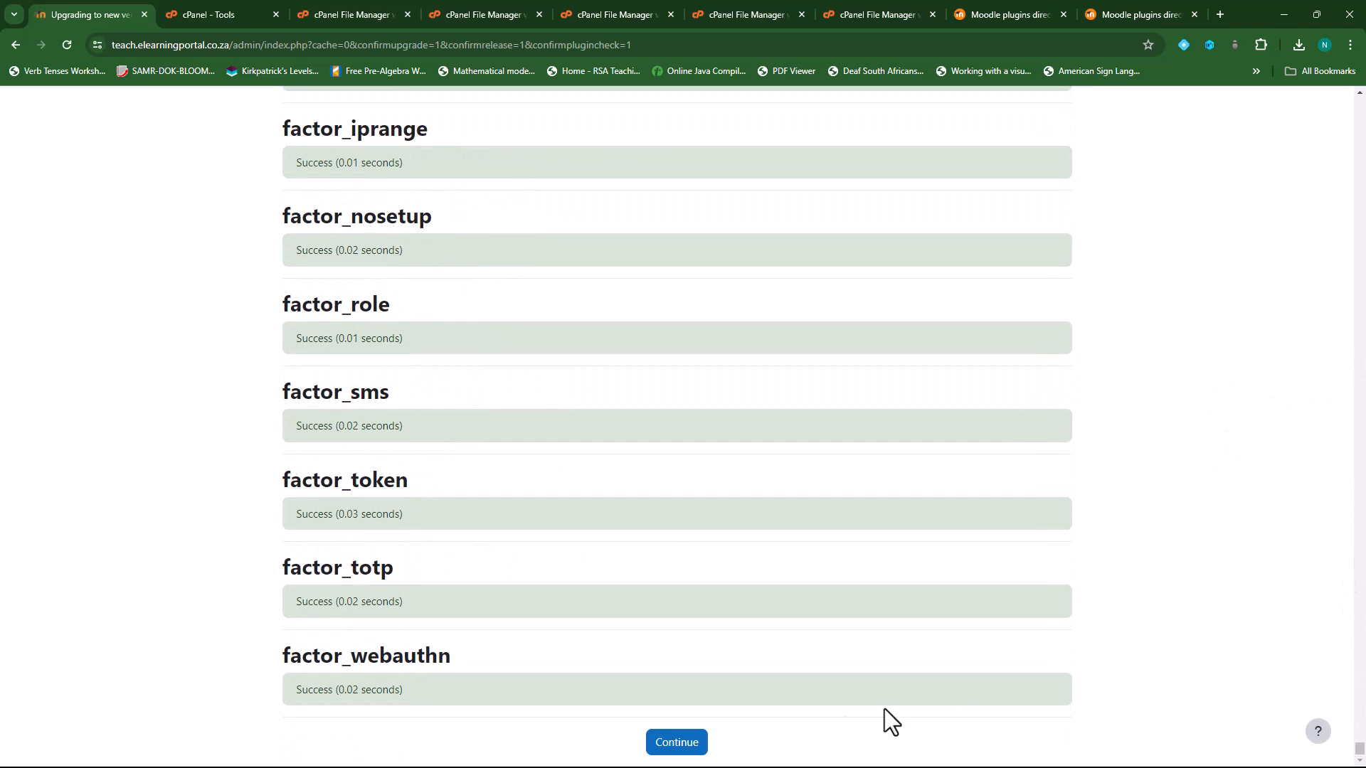
left_click(689, 747)
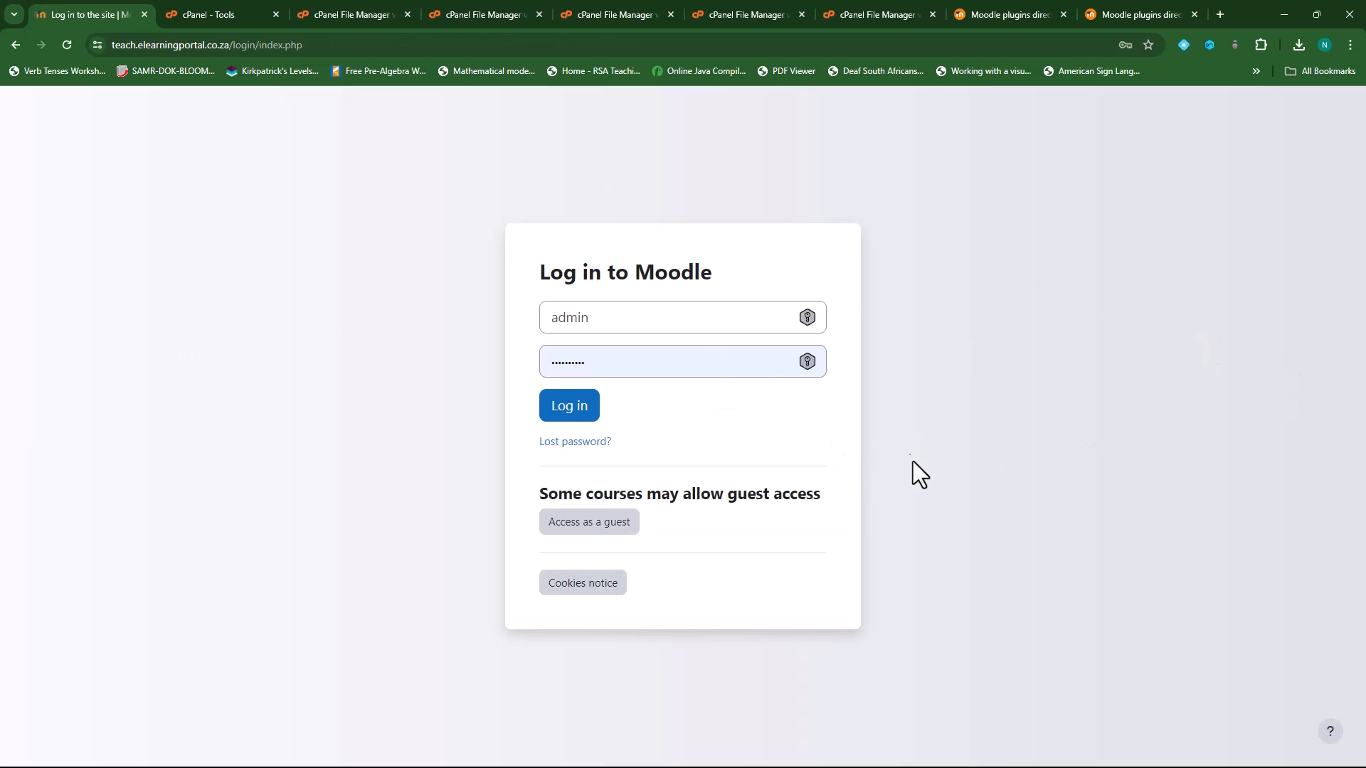
- Log in as administrator and save the post-upgrade new settings and SMS mobile phone settings at defaults
left_click(575, 416)
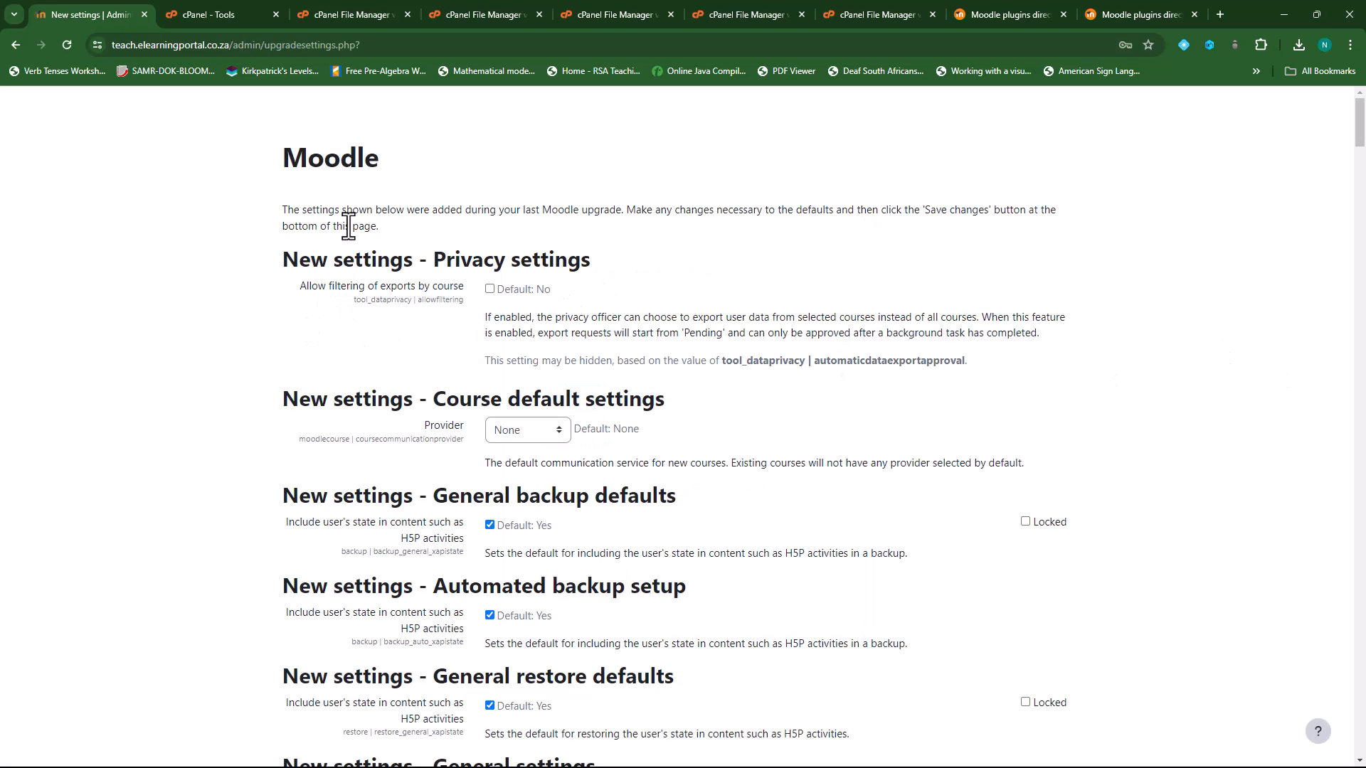
scroll(249, 548, "down", 6)
scroll(215, 488, "down", 12)
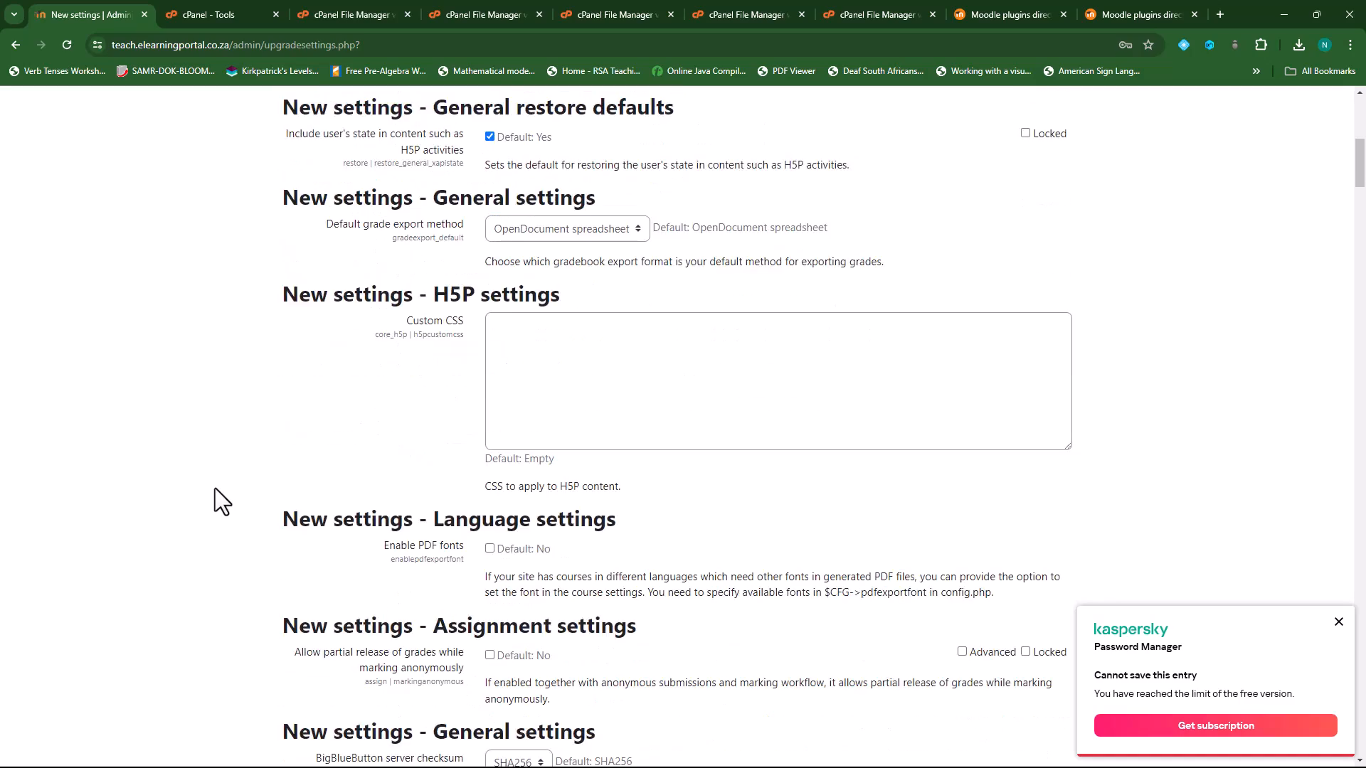
scroll(215, 488, "down", 20)
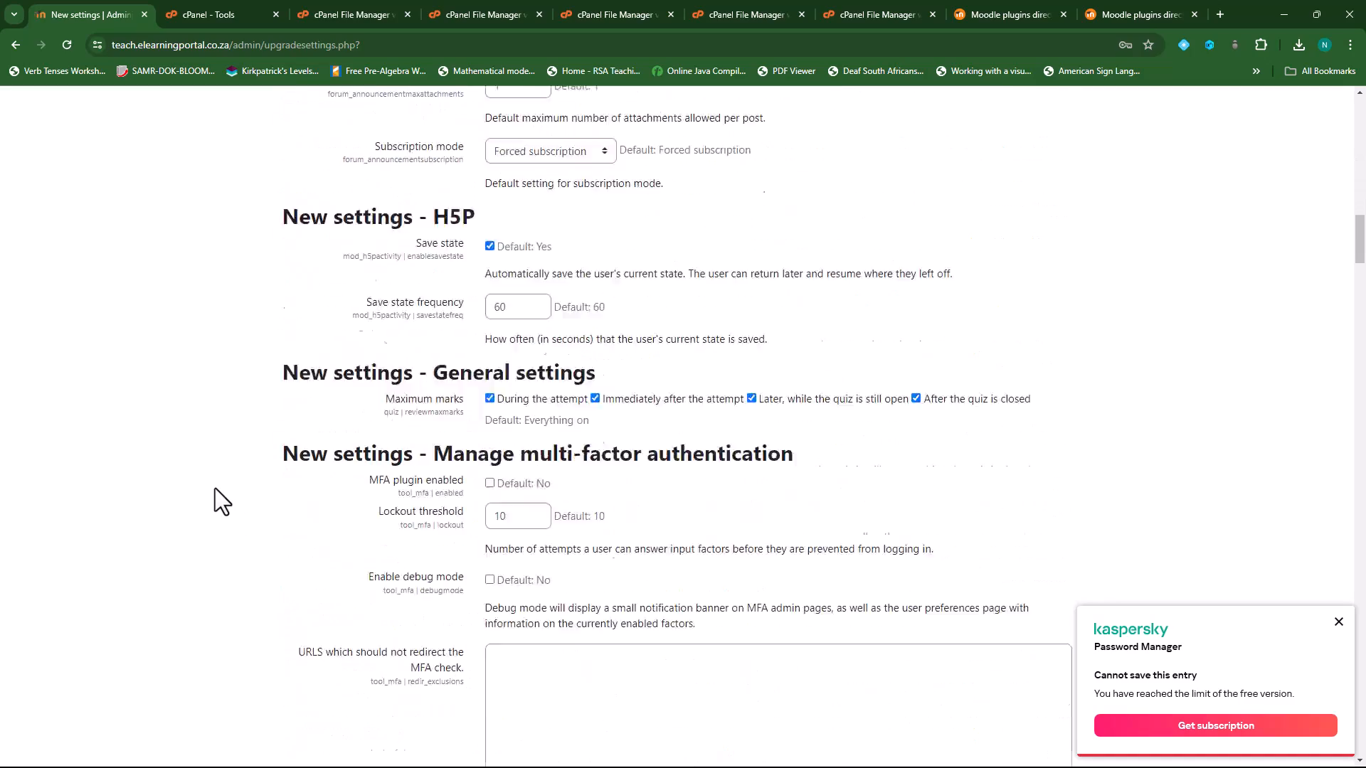
scroll(359, 439, "down", 20)
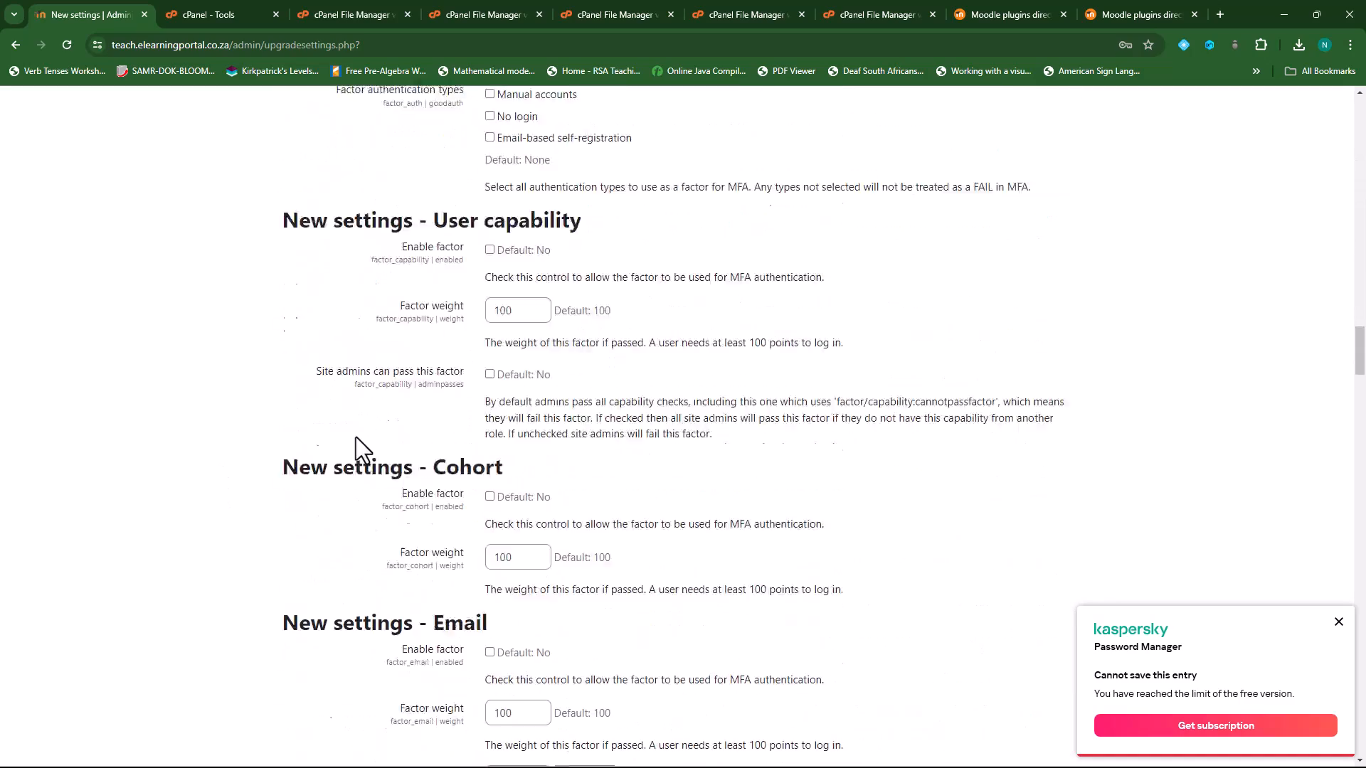
scroll(356, 437, "down", 1)
scroll(355, 436, "up", 2)
scroll(344, 434, "down", 12)
scroll(338, 434, "down", 20)
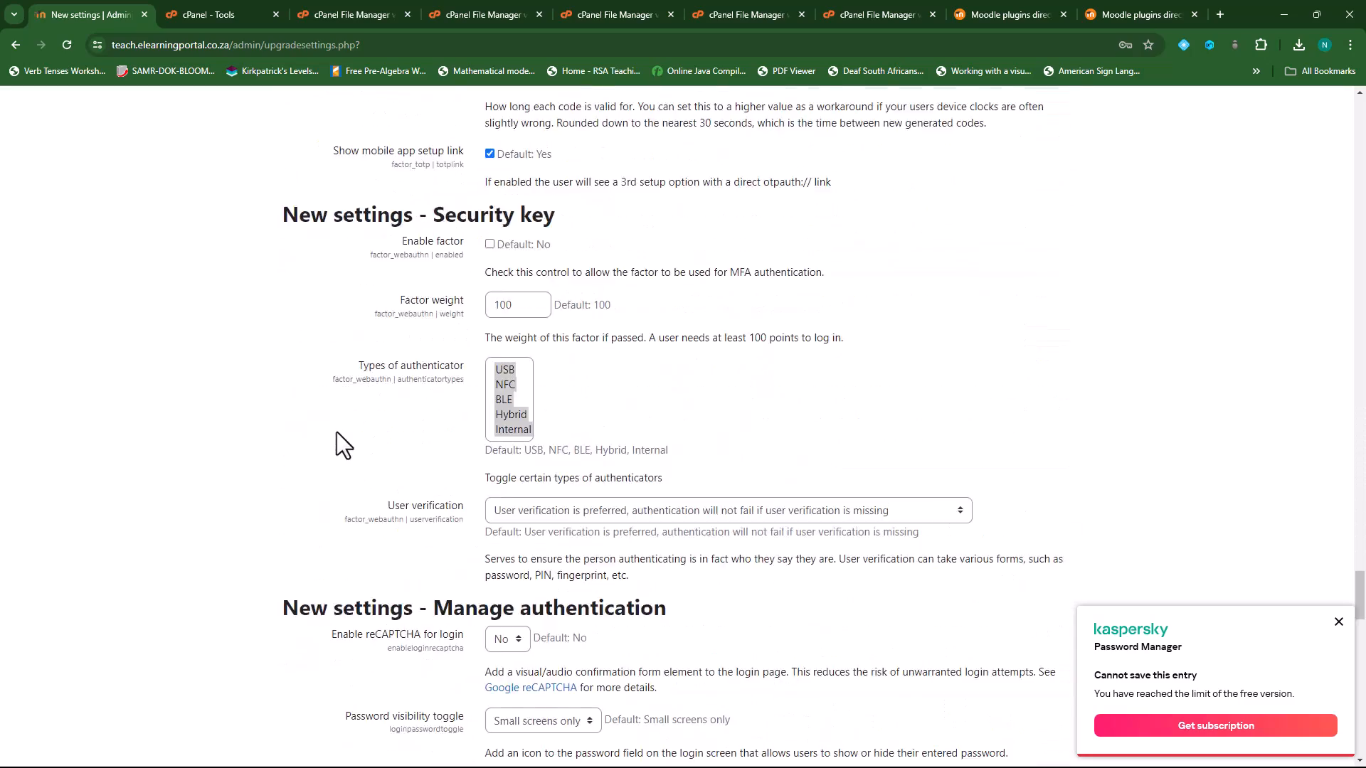
scroll(340, 440, "down", 1)
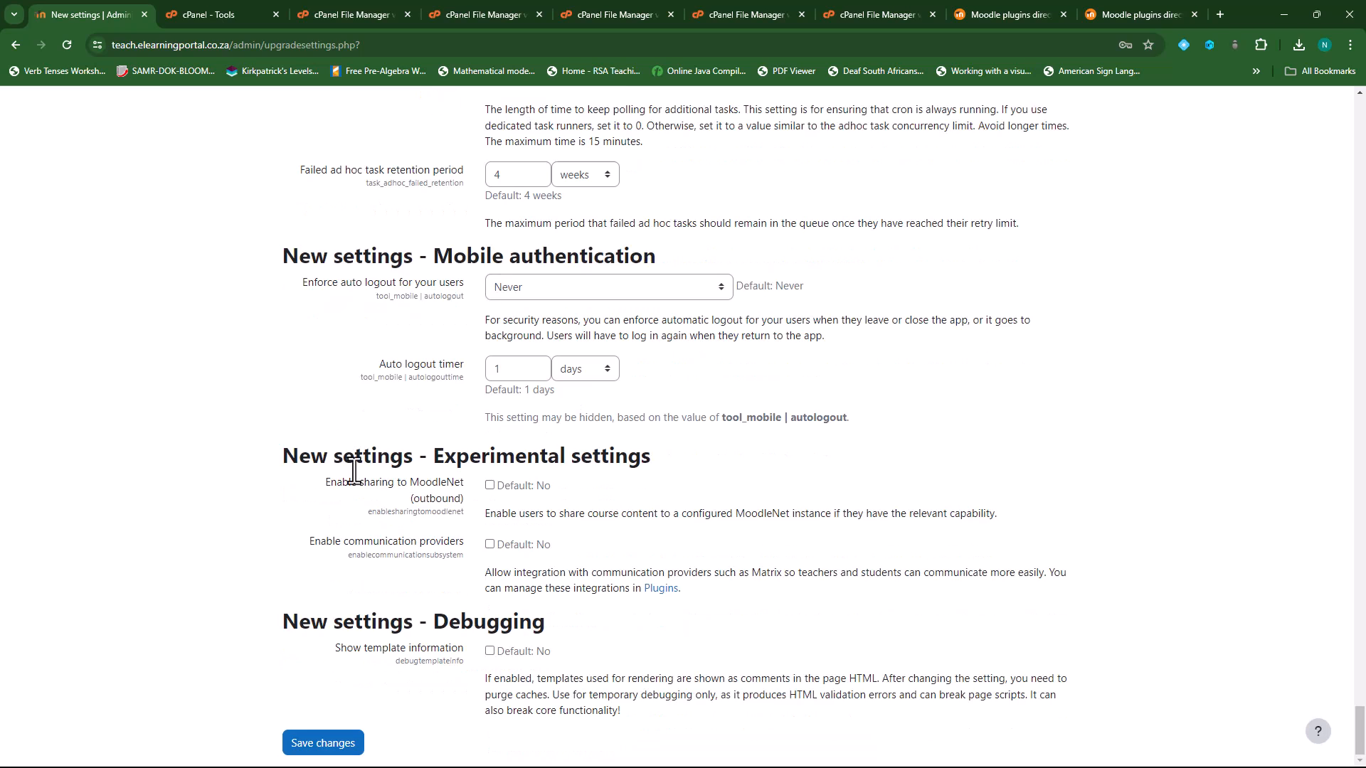
left_click(313, 742)
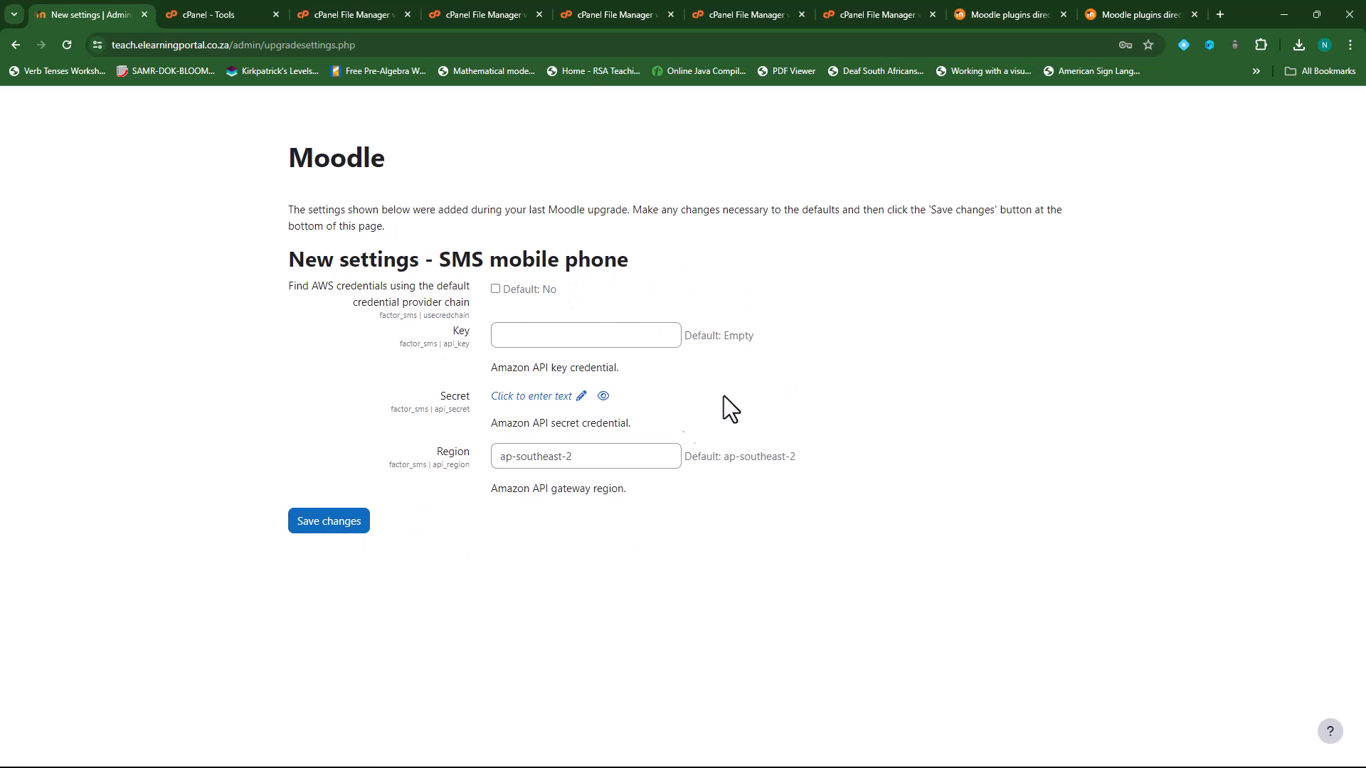
left_click(335, 527)
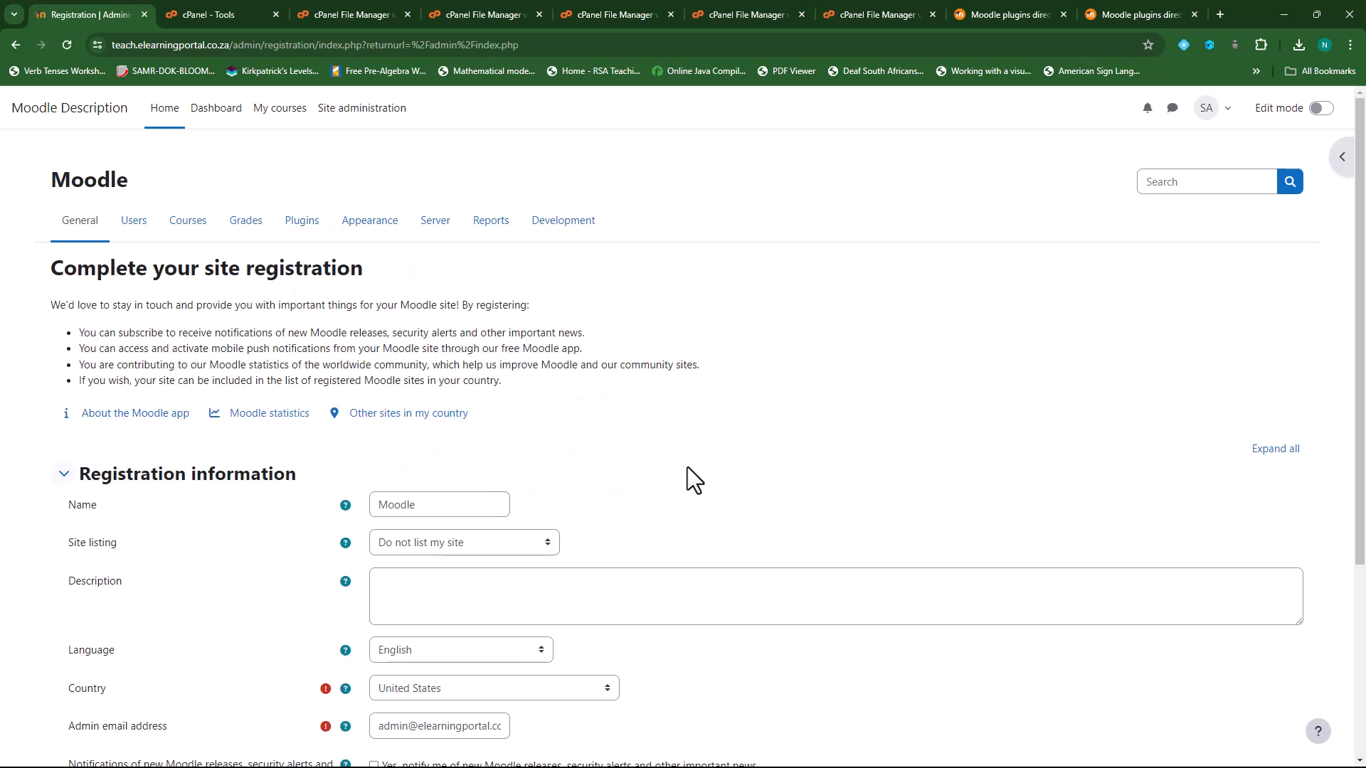
- Register the site, agreeing to the privacy notice and opting into release and security notifications
scroll(582, 477, "down", 2)
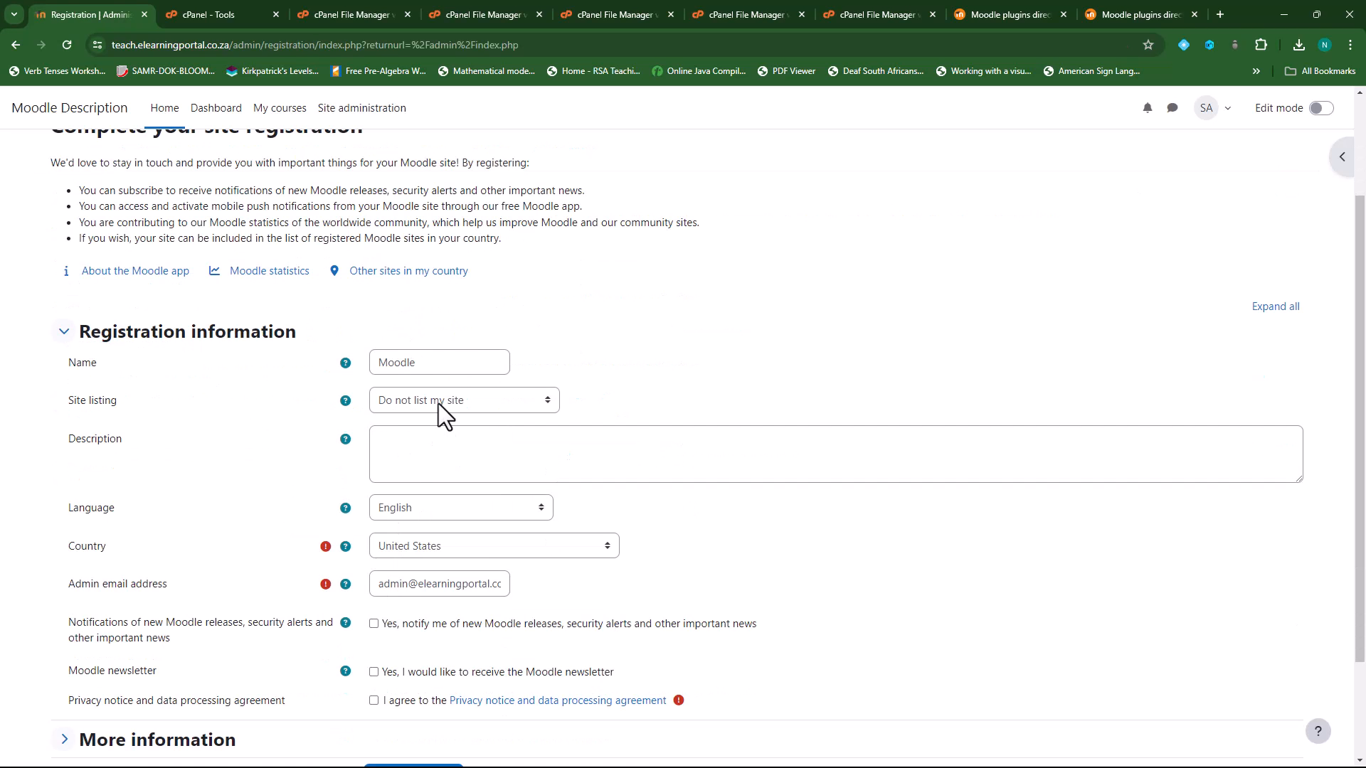
scroll(430, 469, "down", 2)
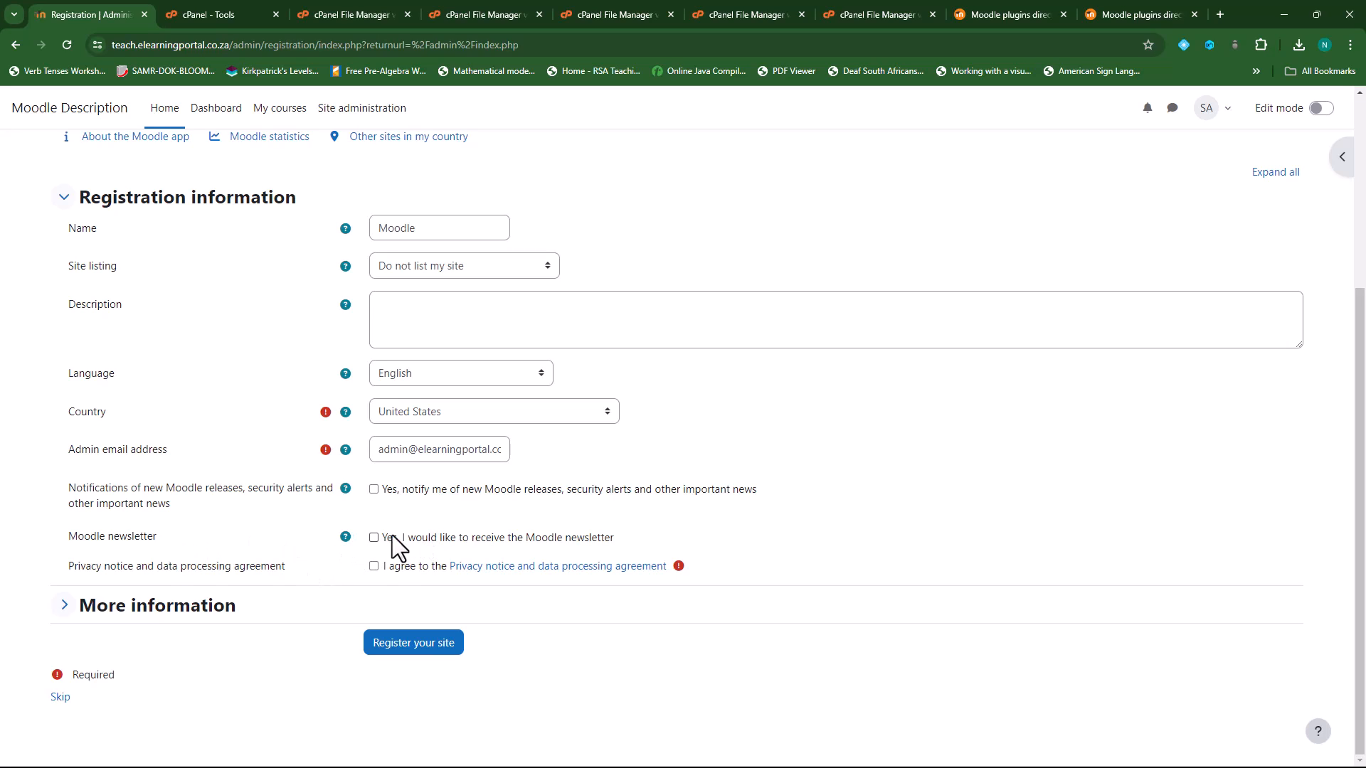
left_click(374, 566)
left_click(373, 489)
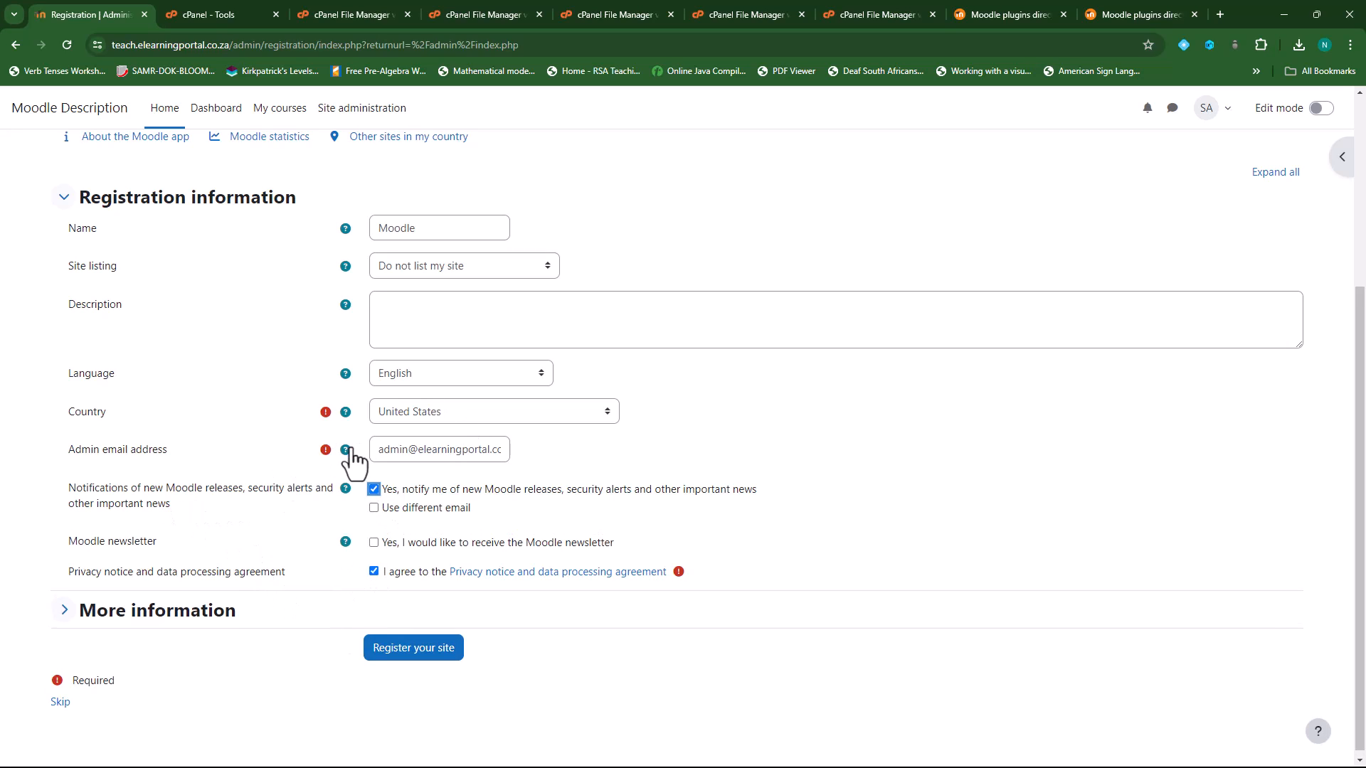
left_click(404, 658)
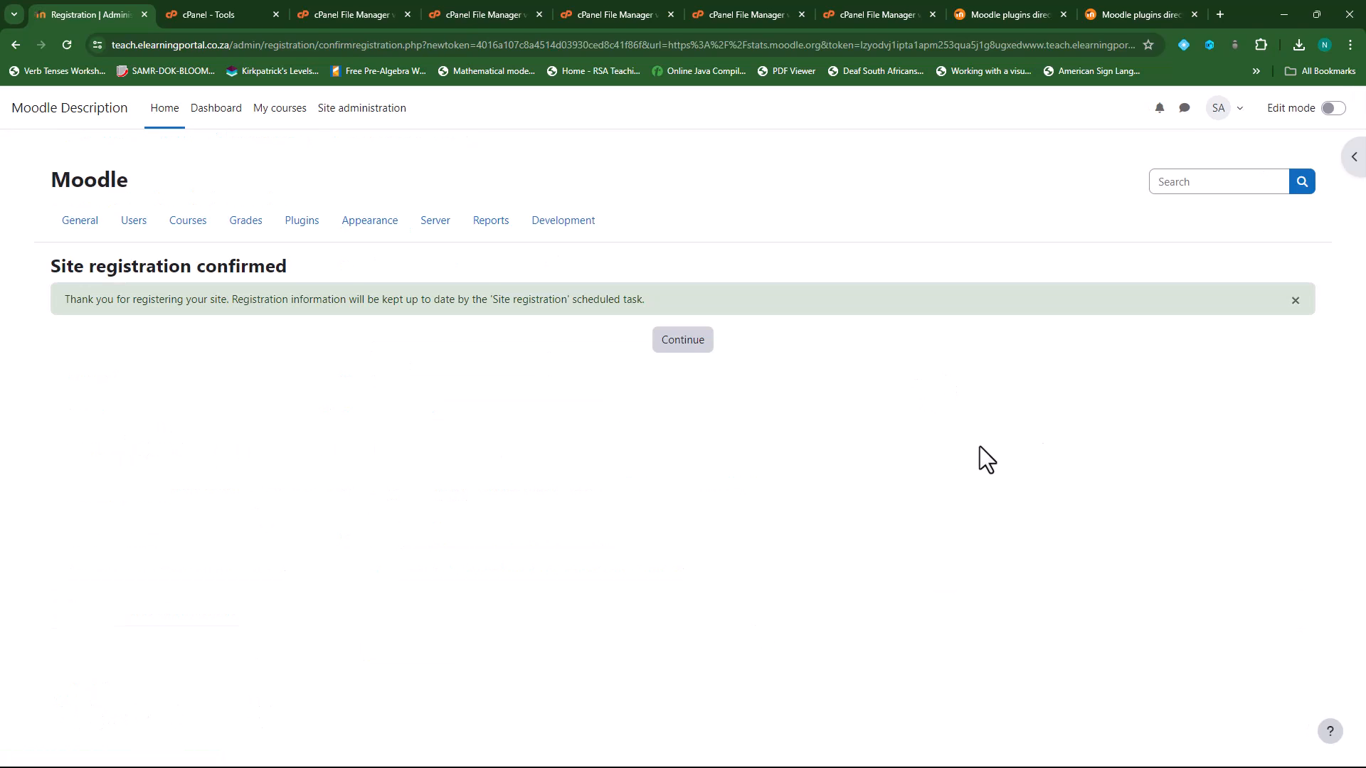
left_click(688, 346)
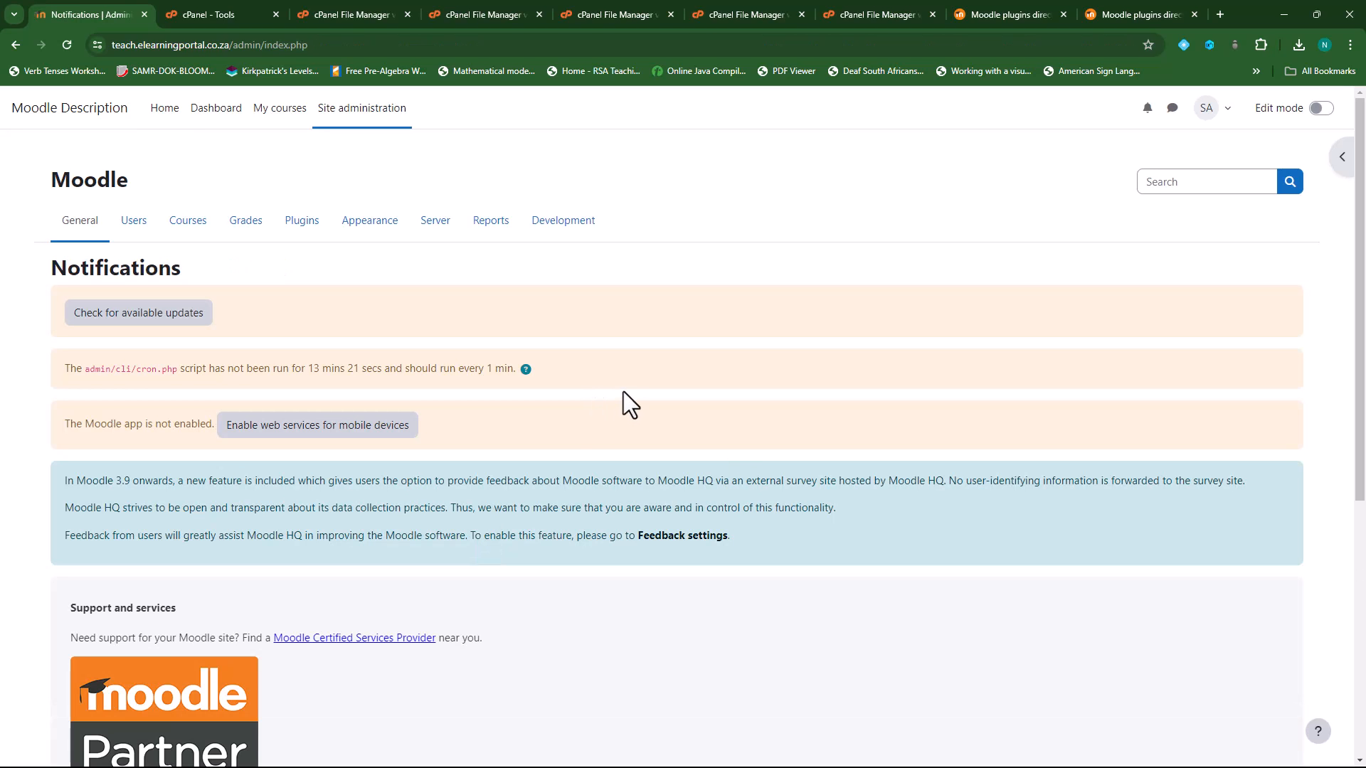
- Confirm the Moodle 4.4+ version on the Notifications page, then return to the home page's Available courses
left_click(377, 113)
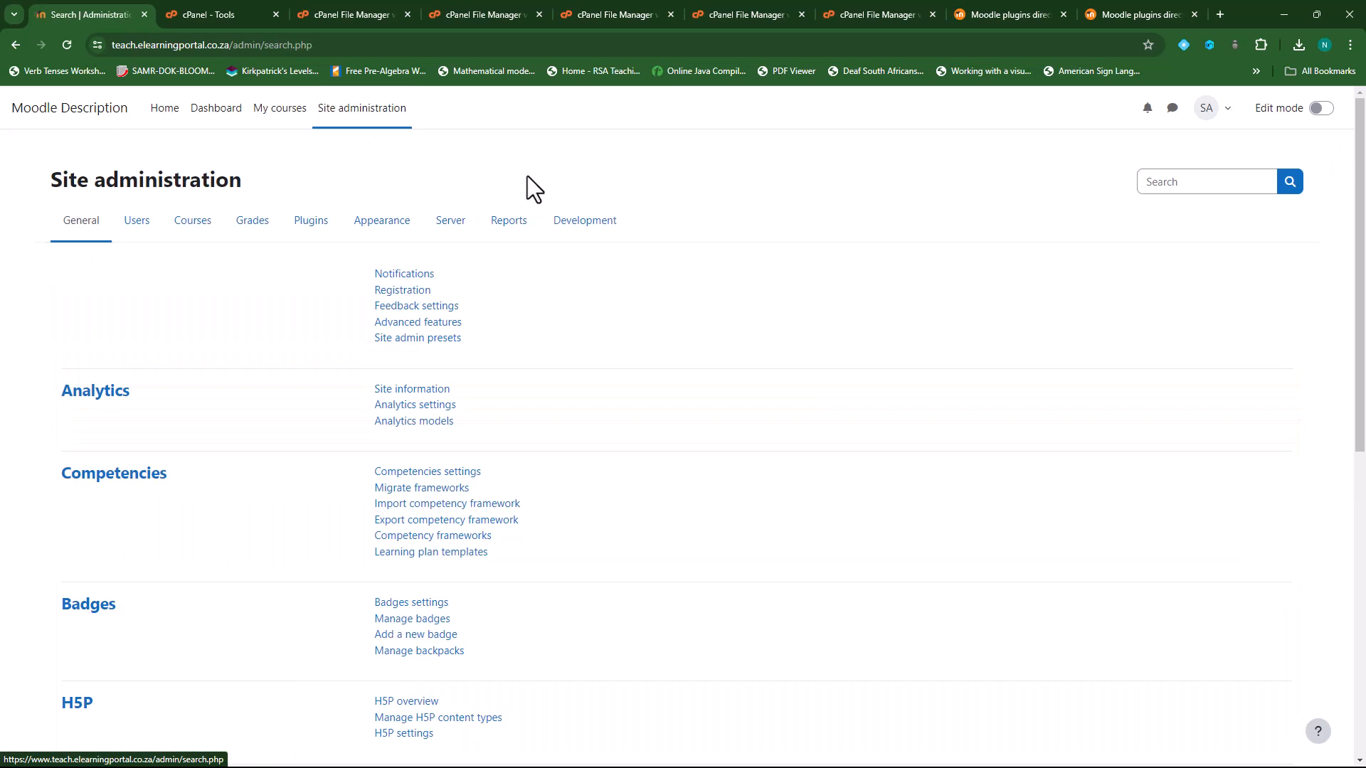
left_click(416, 274)
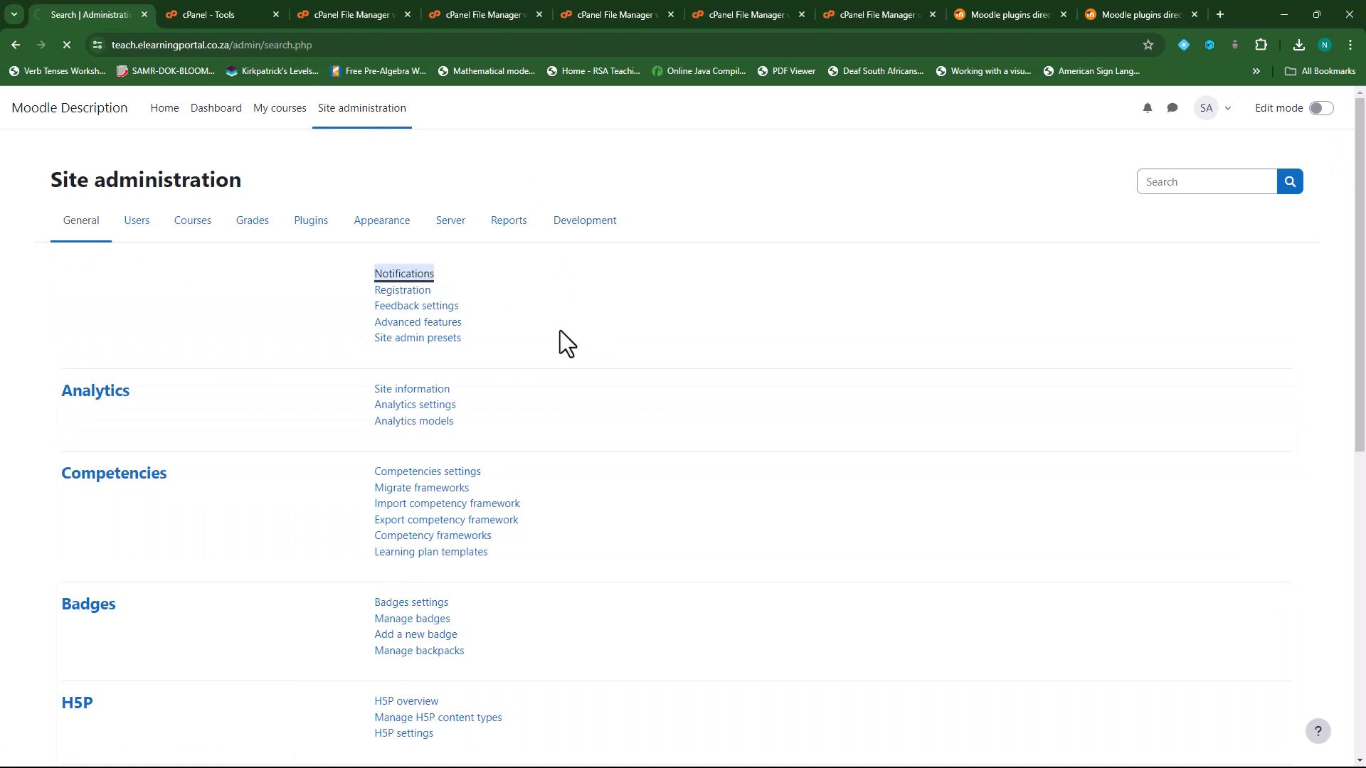
scroll(591, 541, "down", 5)
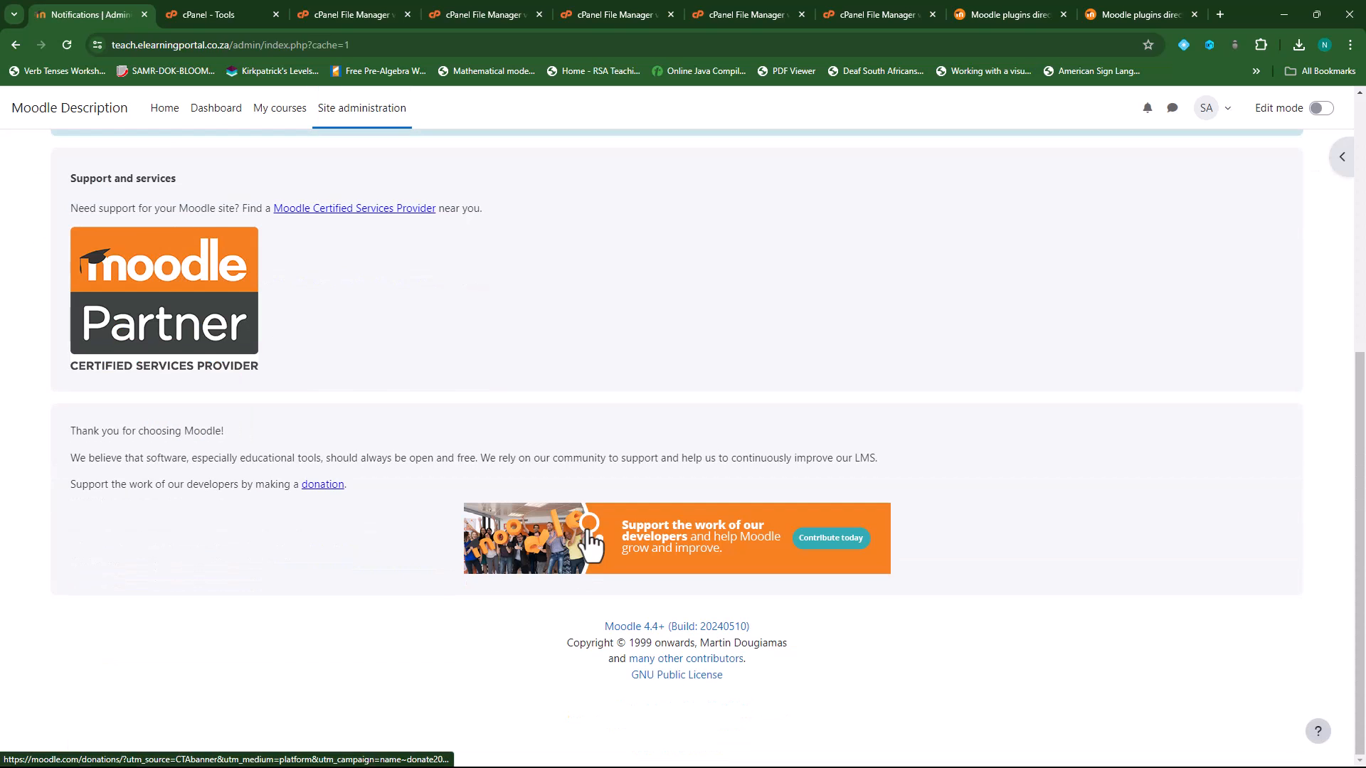
left_click_drag(592, 628, 671, 628)
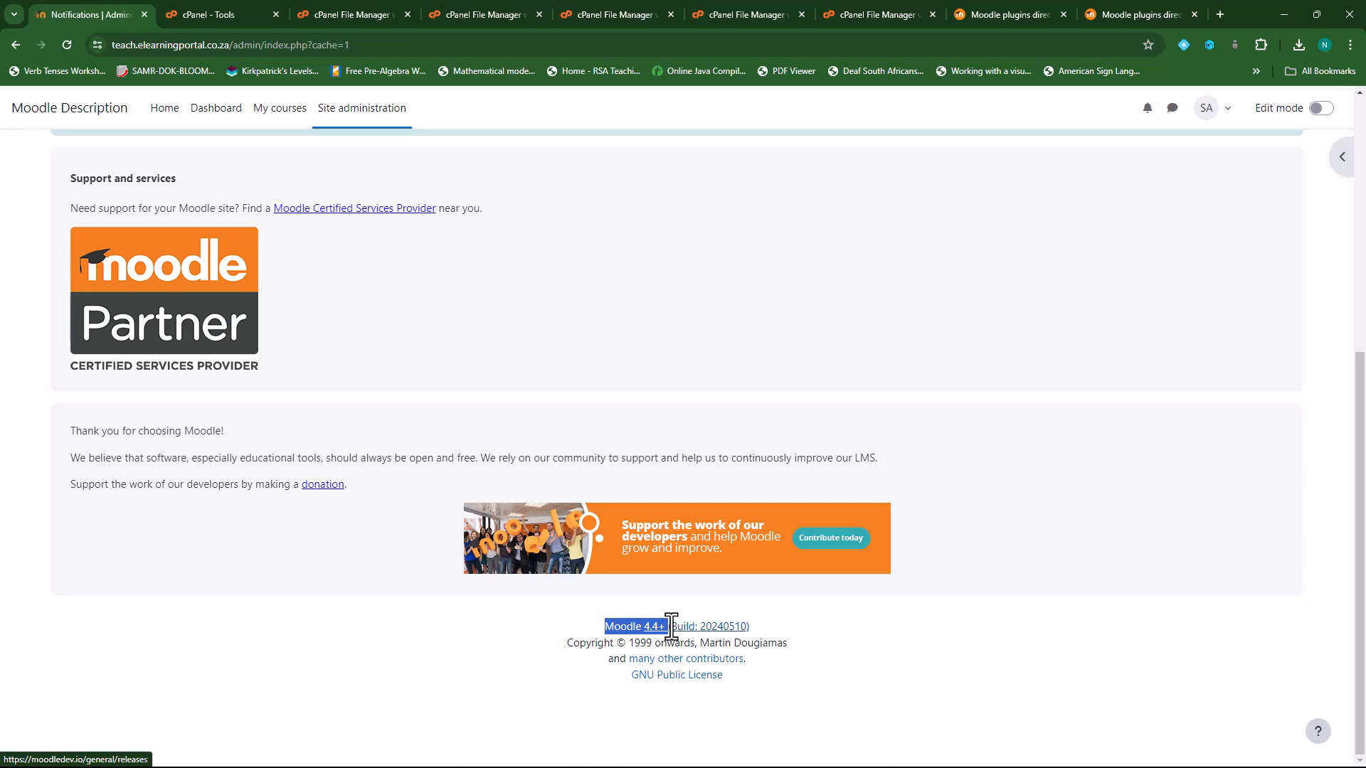
scroll(488, 320, "up", 10)
left_click(164, 110)
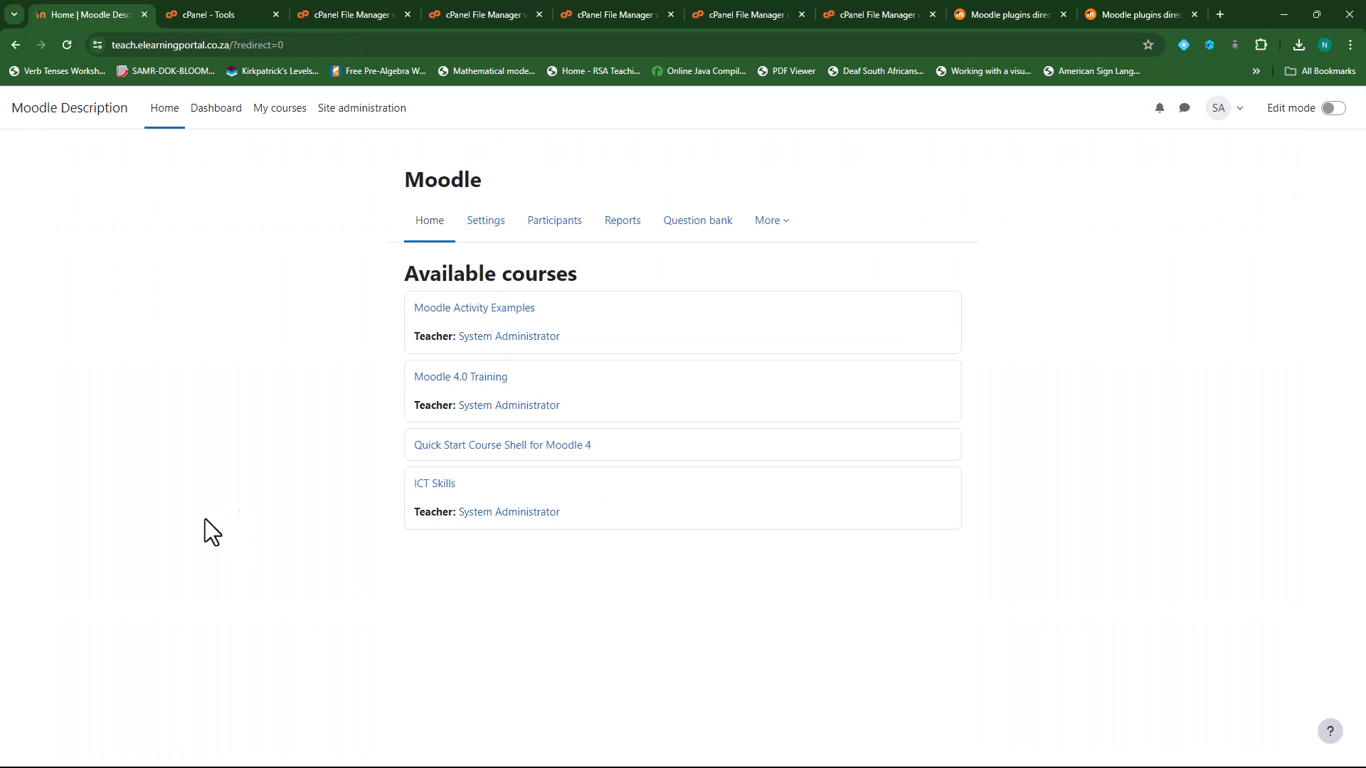
left_click(211, 115)
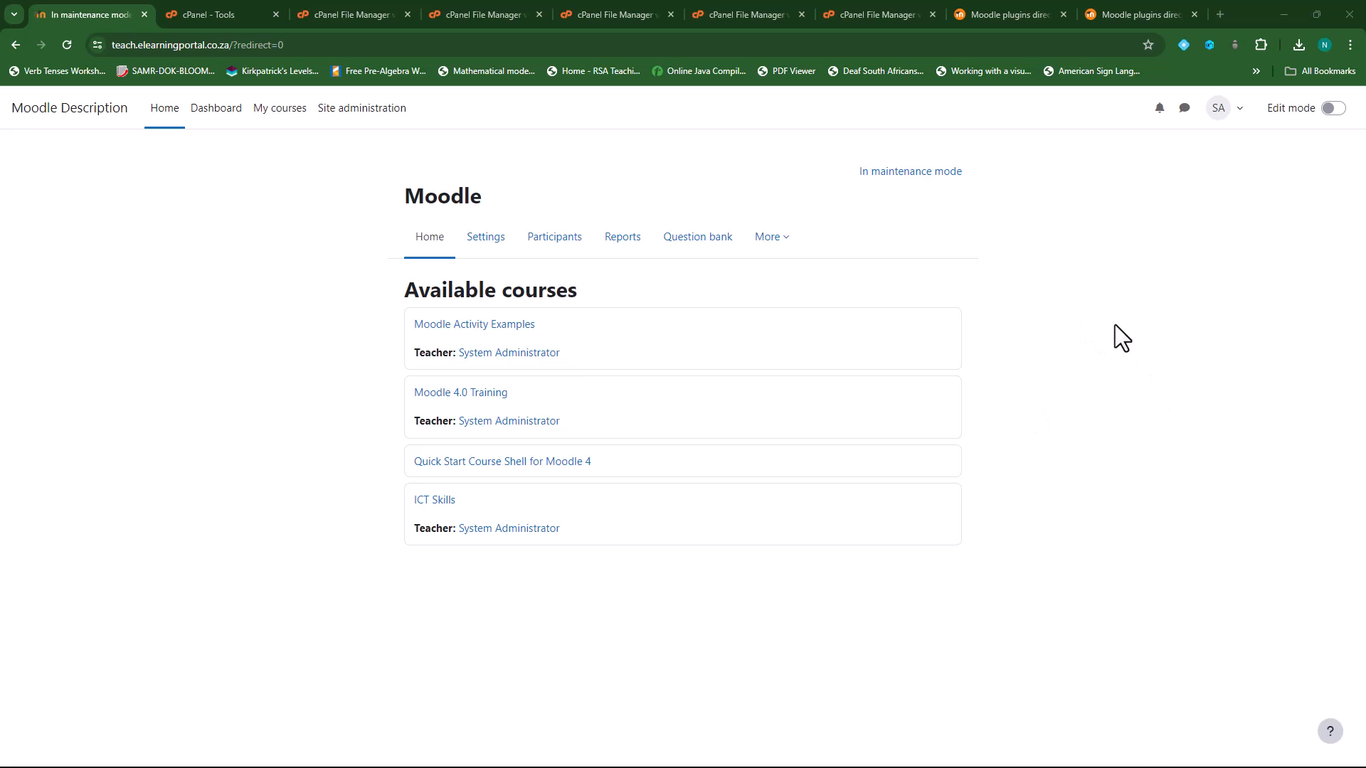
- Set Server > Maintenance mode to Disable and save it
left_click(349, 109)
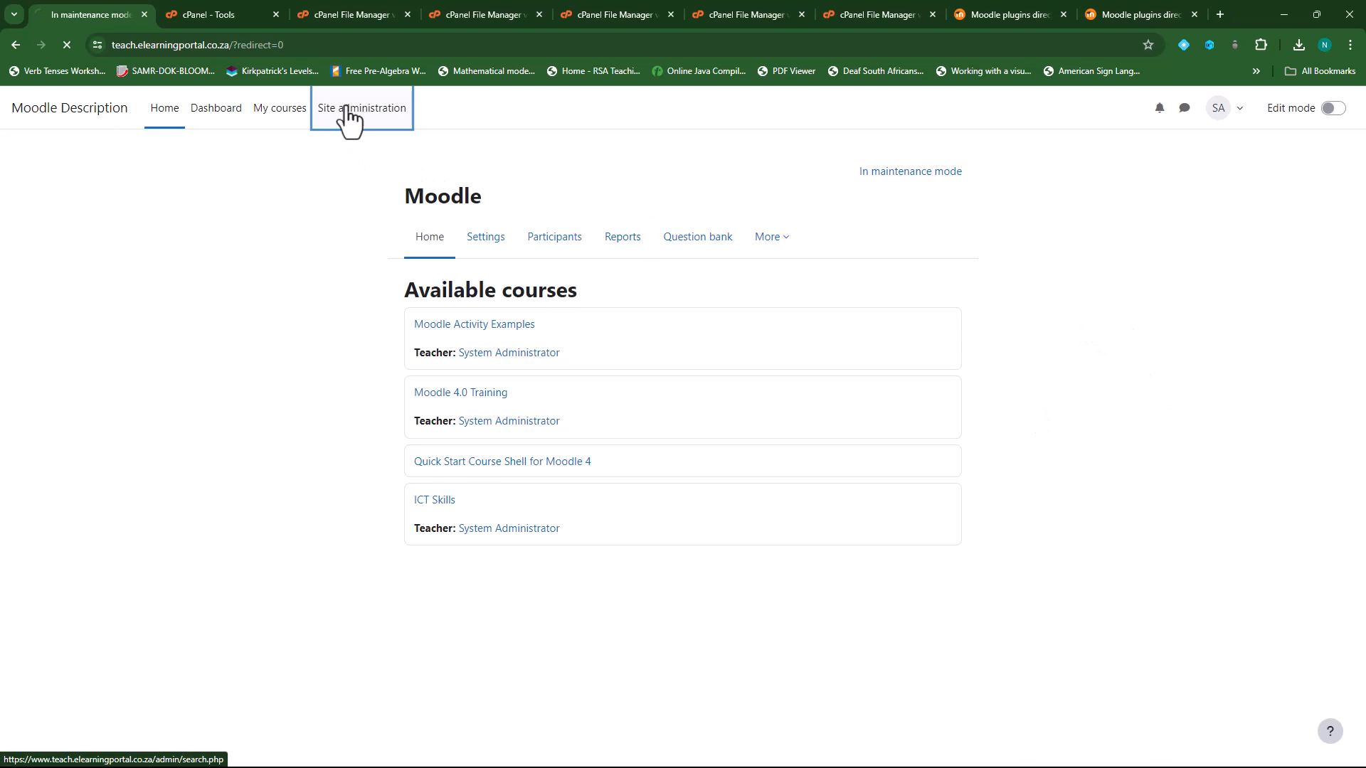
left_click(451, 242)
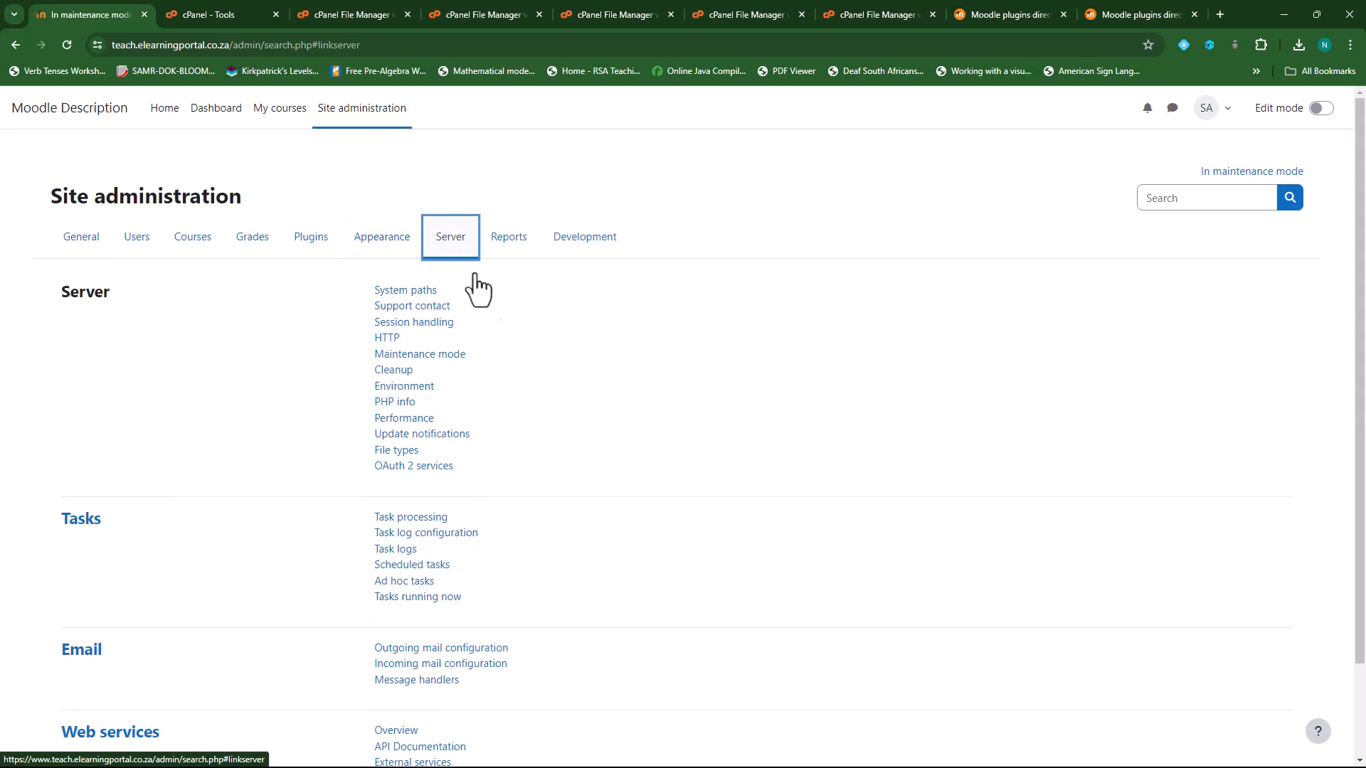
left_click(436, 356)
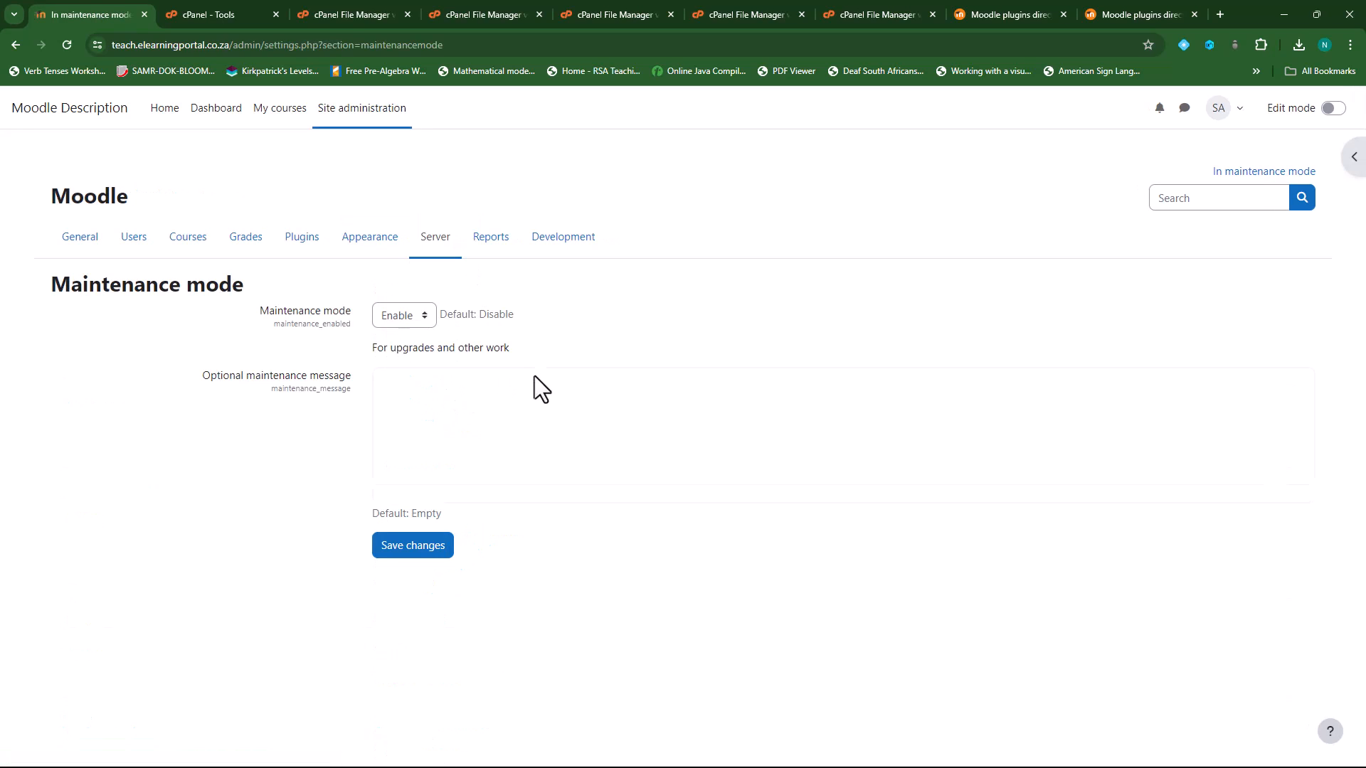
left_click(422, 315)
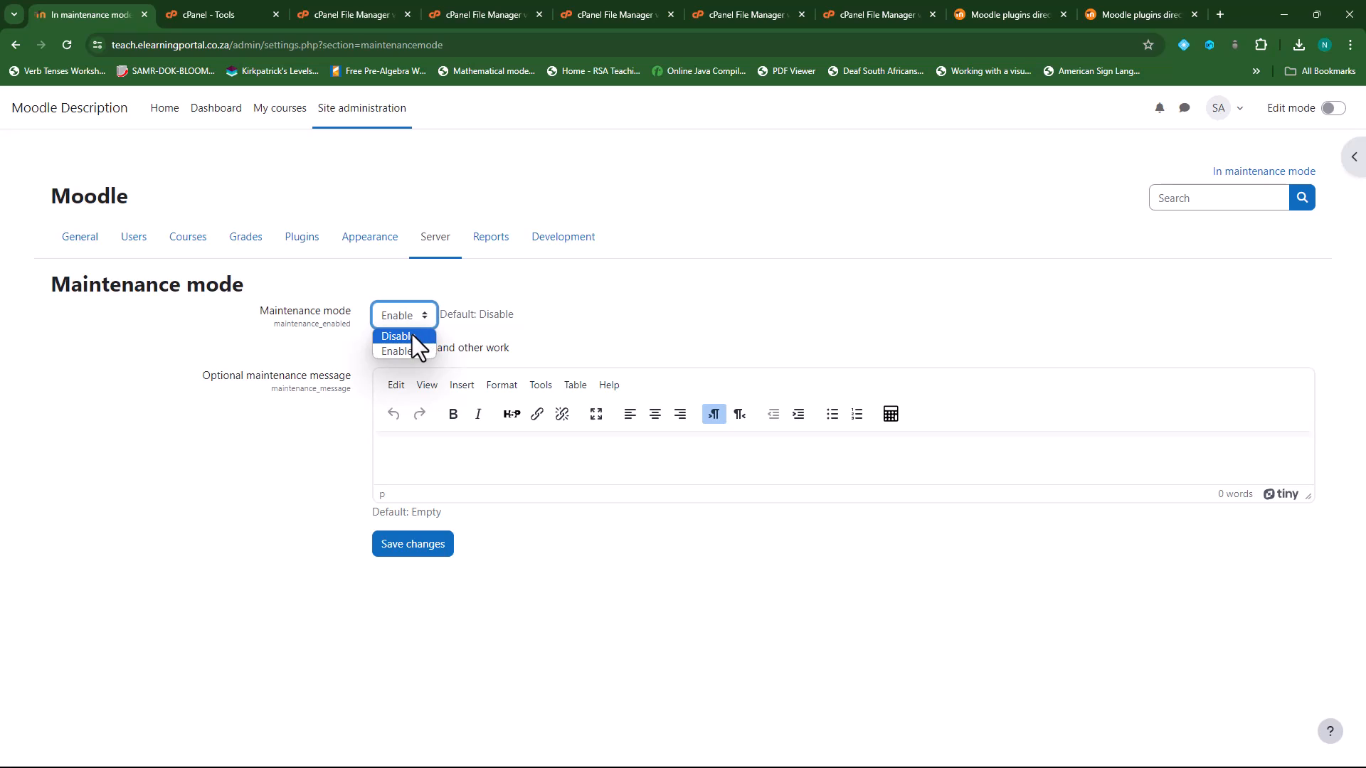
left_click(416, 335)
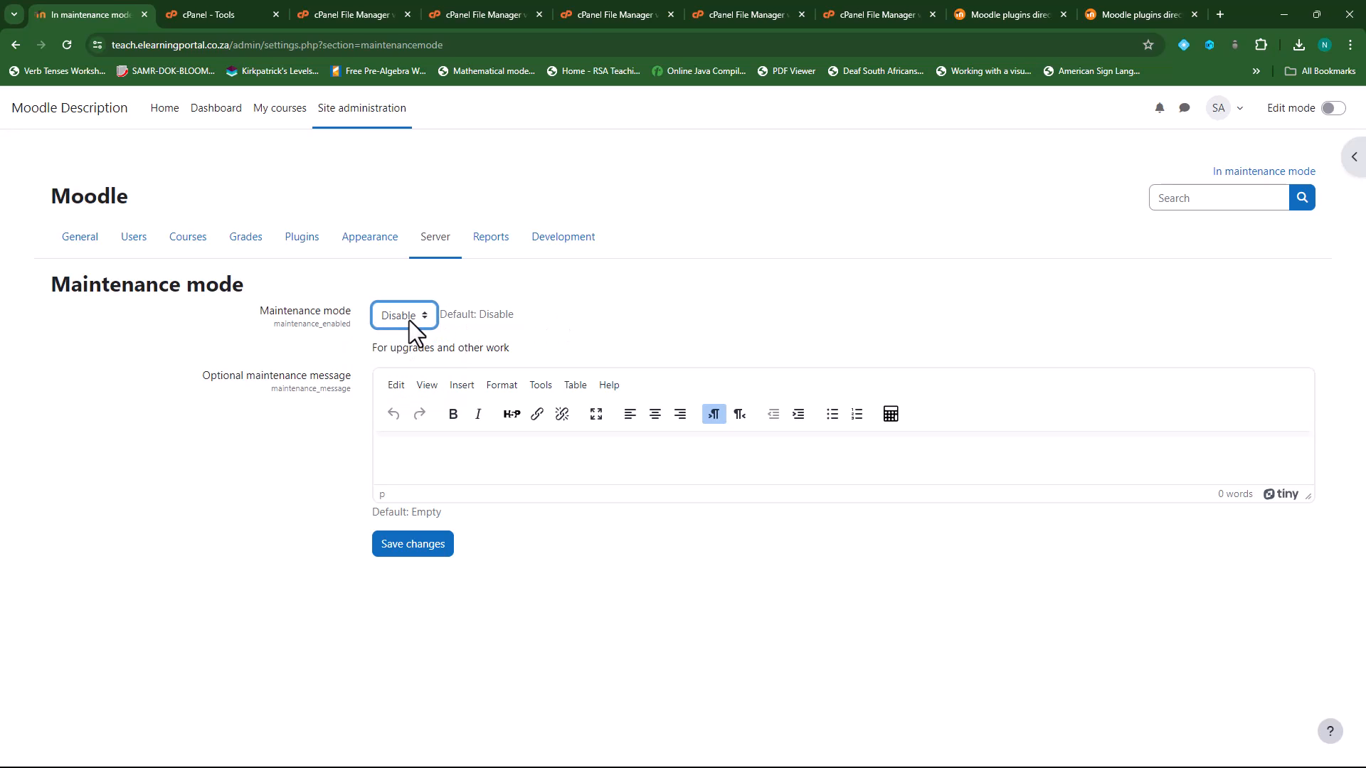
left_click(434, 551)
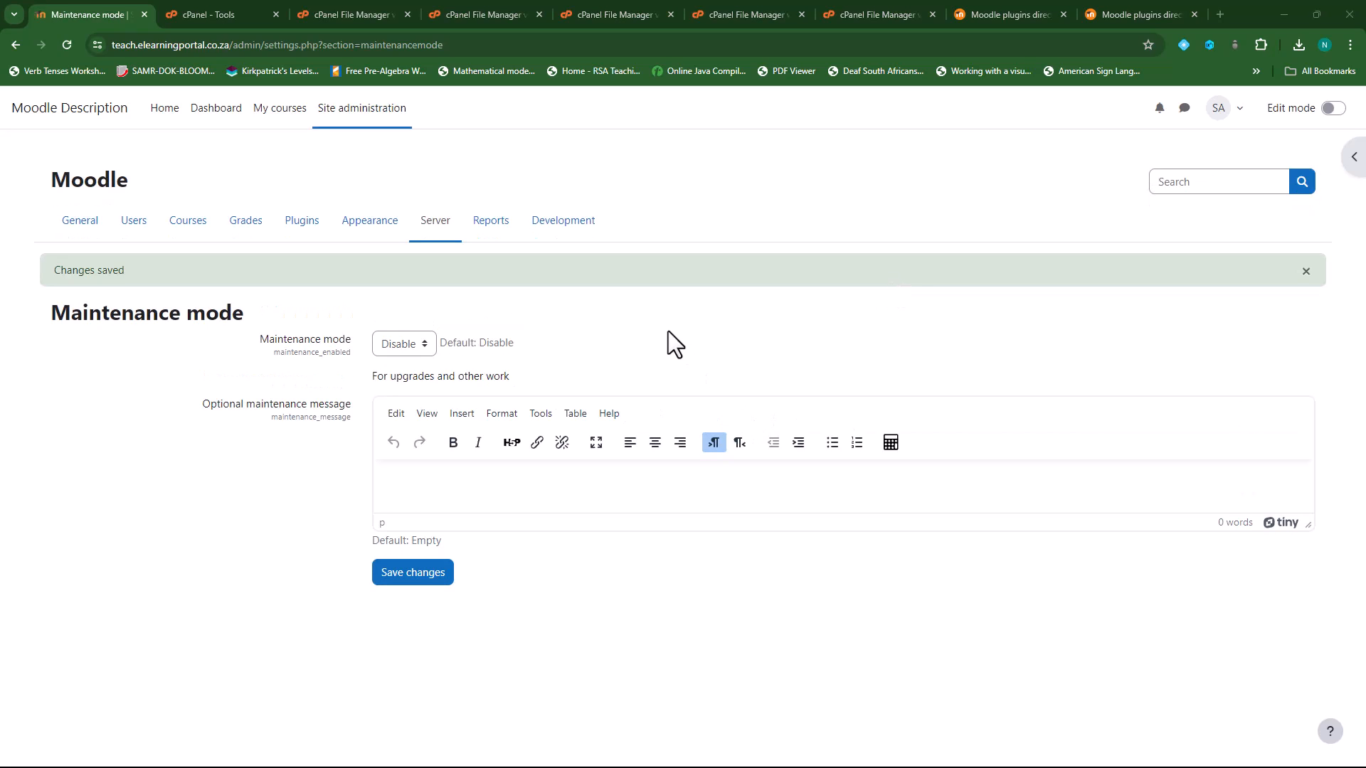
- Purge all of the site's caches from Development > Purge caches
left_click(559, 225)
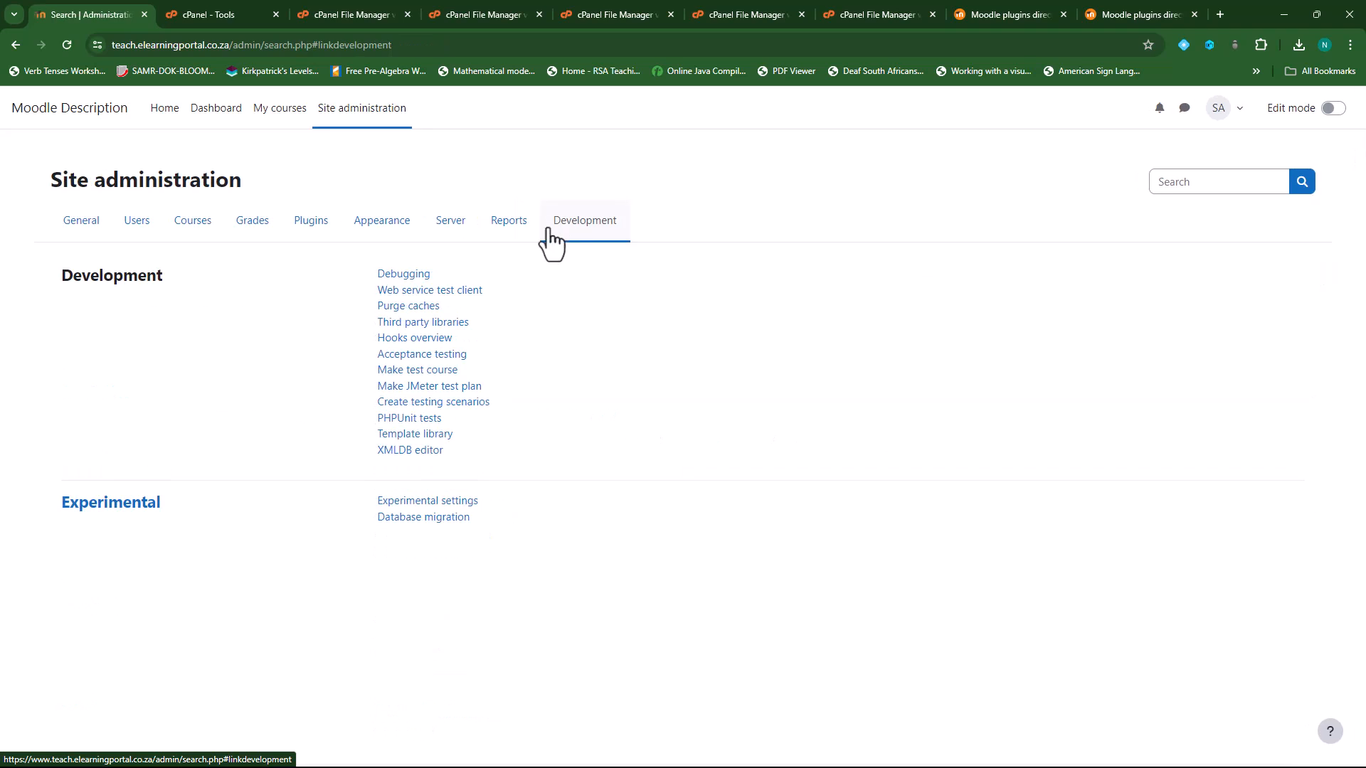
left_click(366, 115)
left_click(589, 229)
left_click(409, 307)
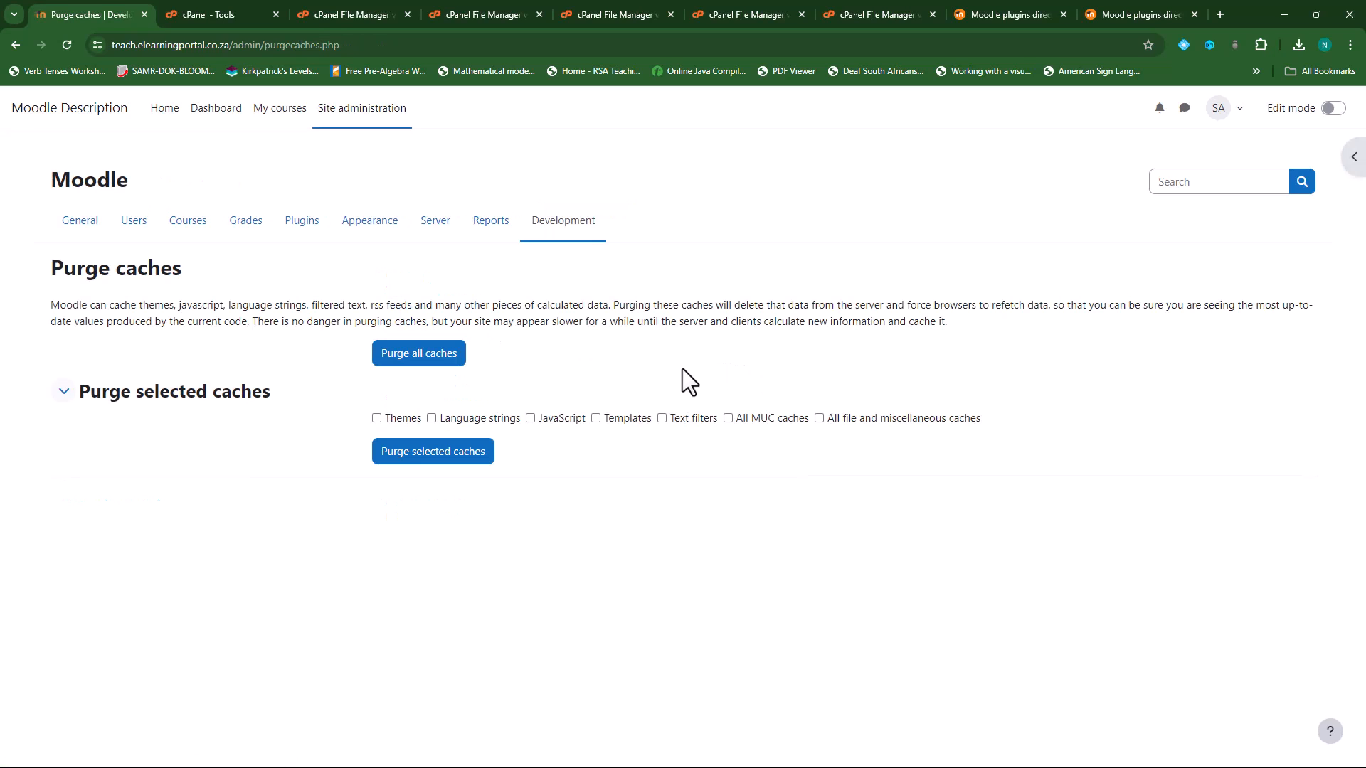
left_click(426, 360)
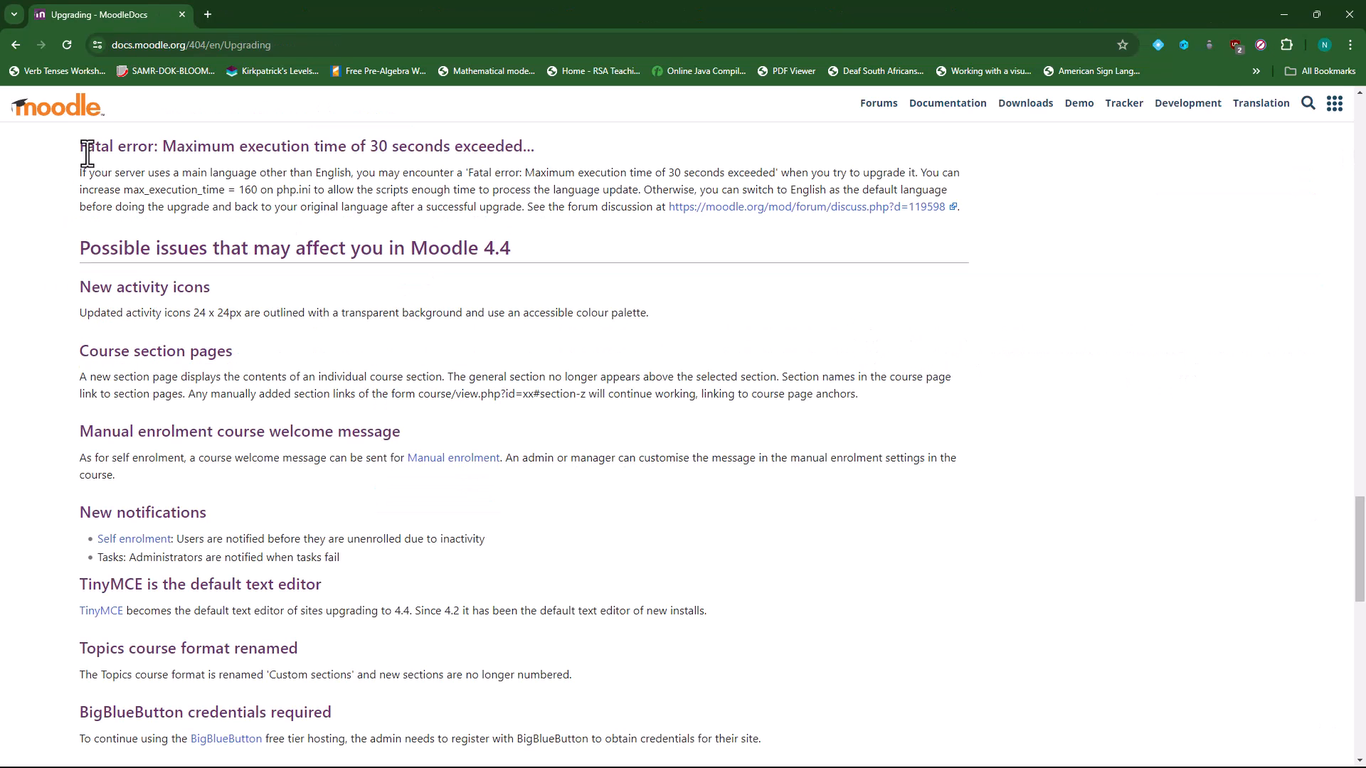
- Highlight the 'Fatal error: Maximum execution time' note, including the max_execution_time and php.ini workaround advice
left_click_drag(79, 146, 548, 146)
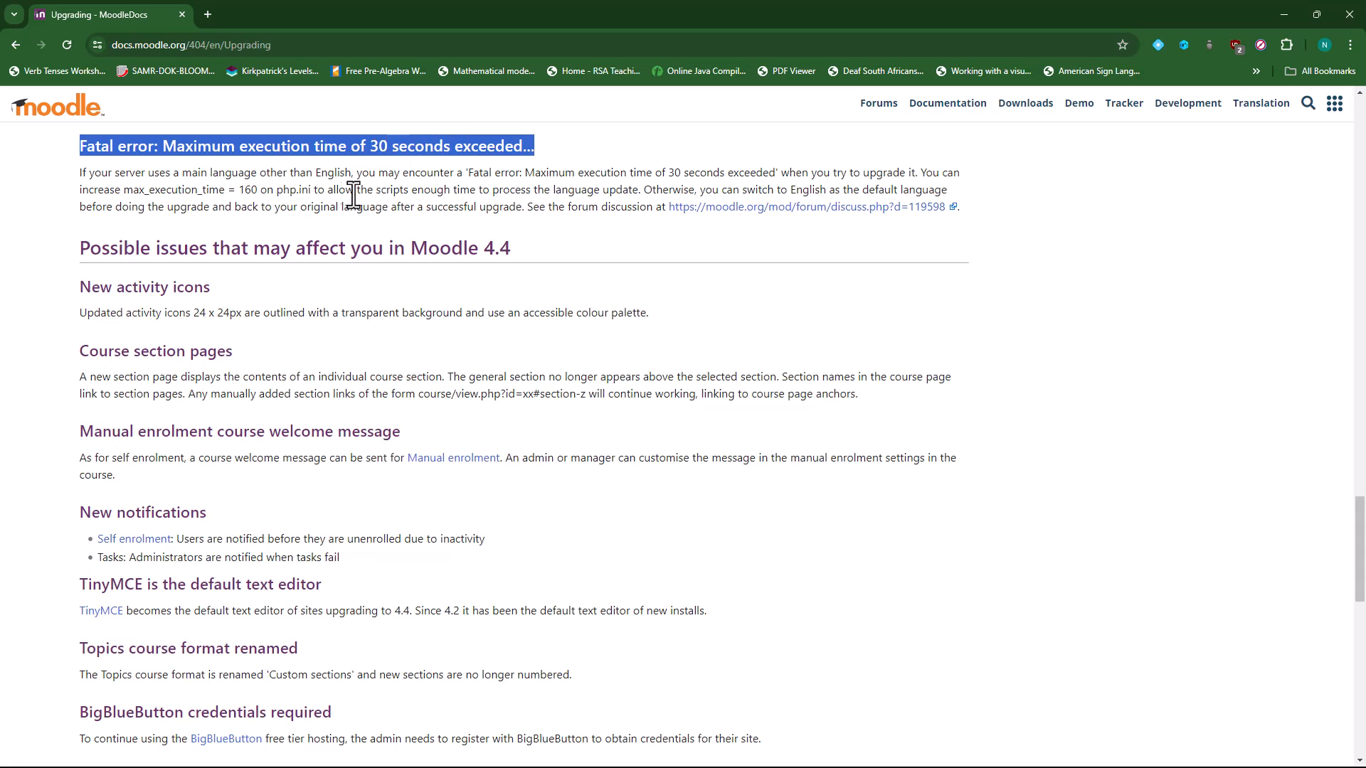
double_click(326, 172)
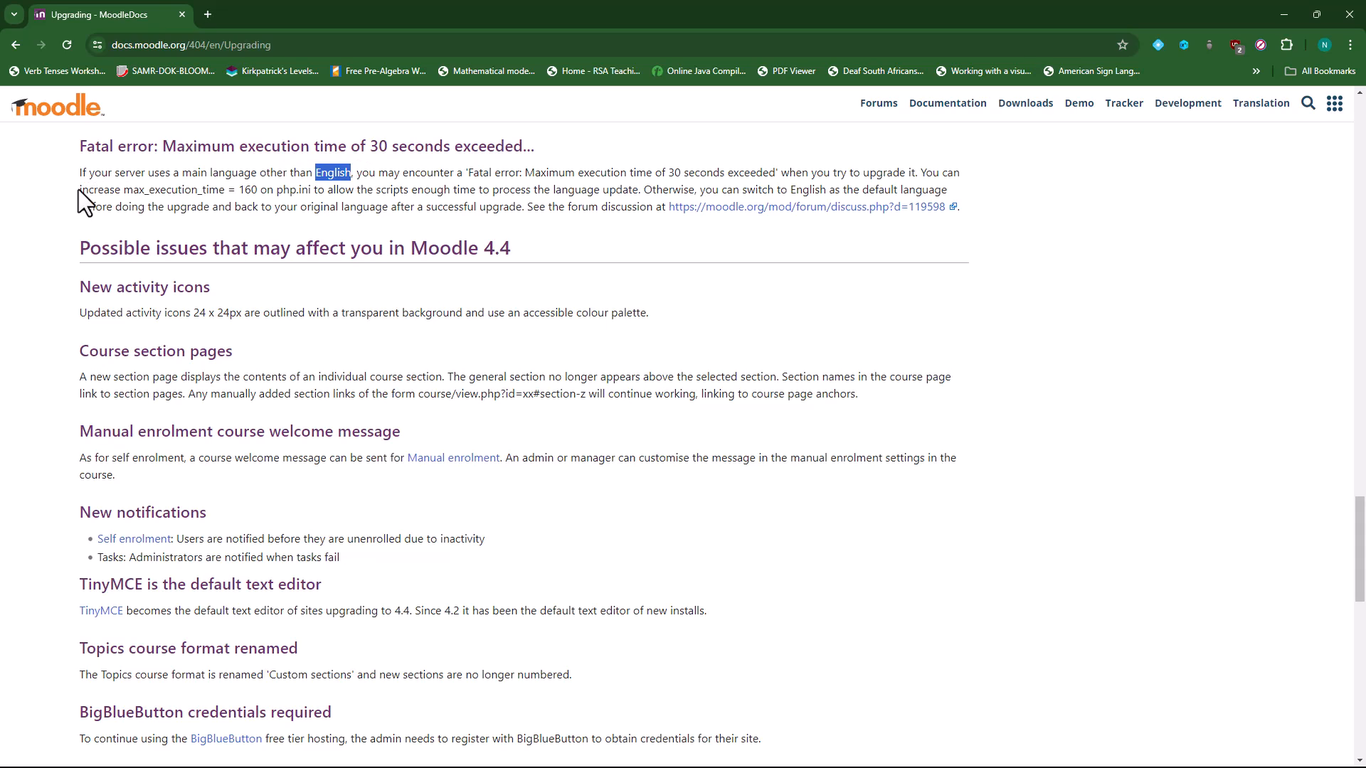
left_click_drag(83, 189, 325, 191)
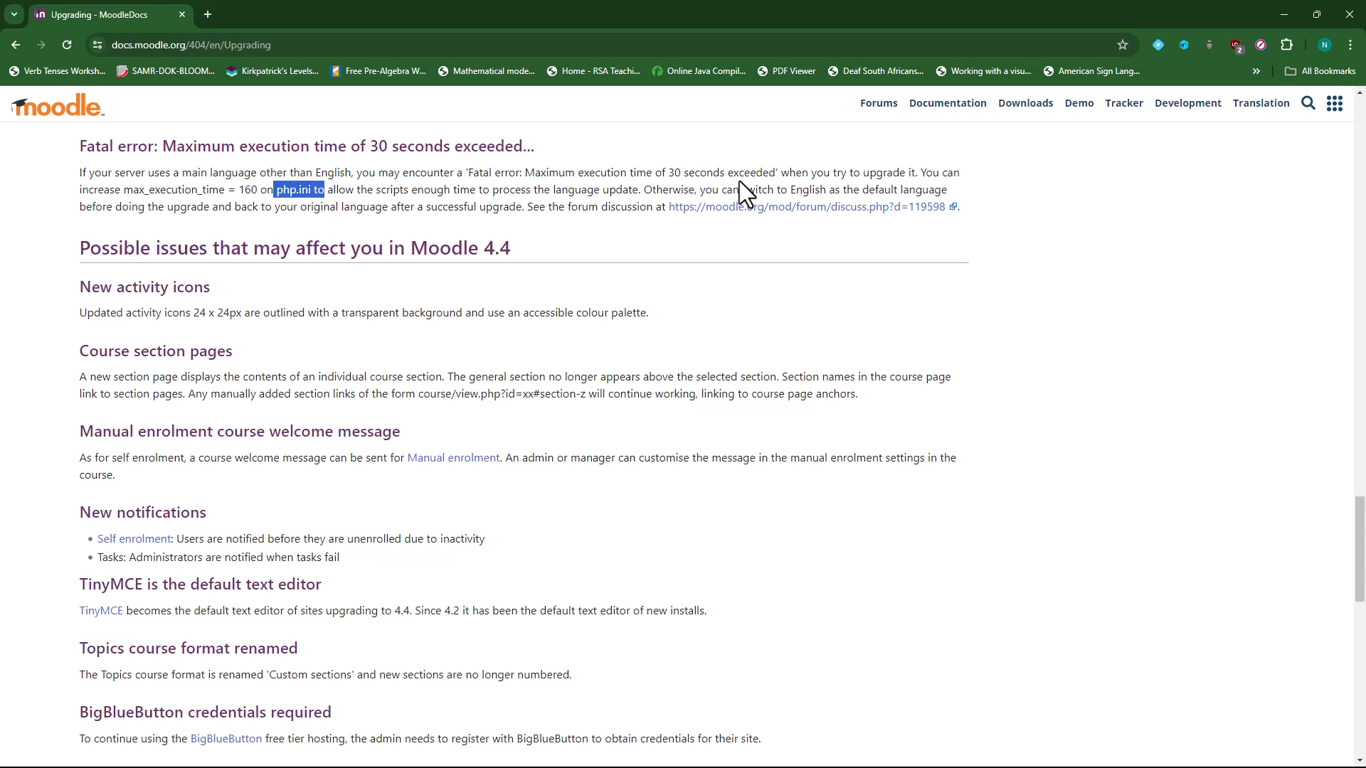
left_click_drag(791, 189, 865, 181)
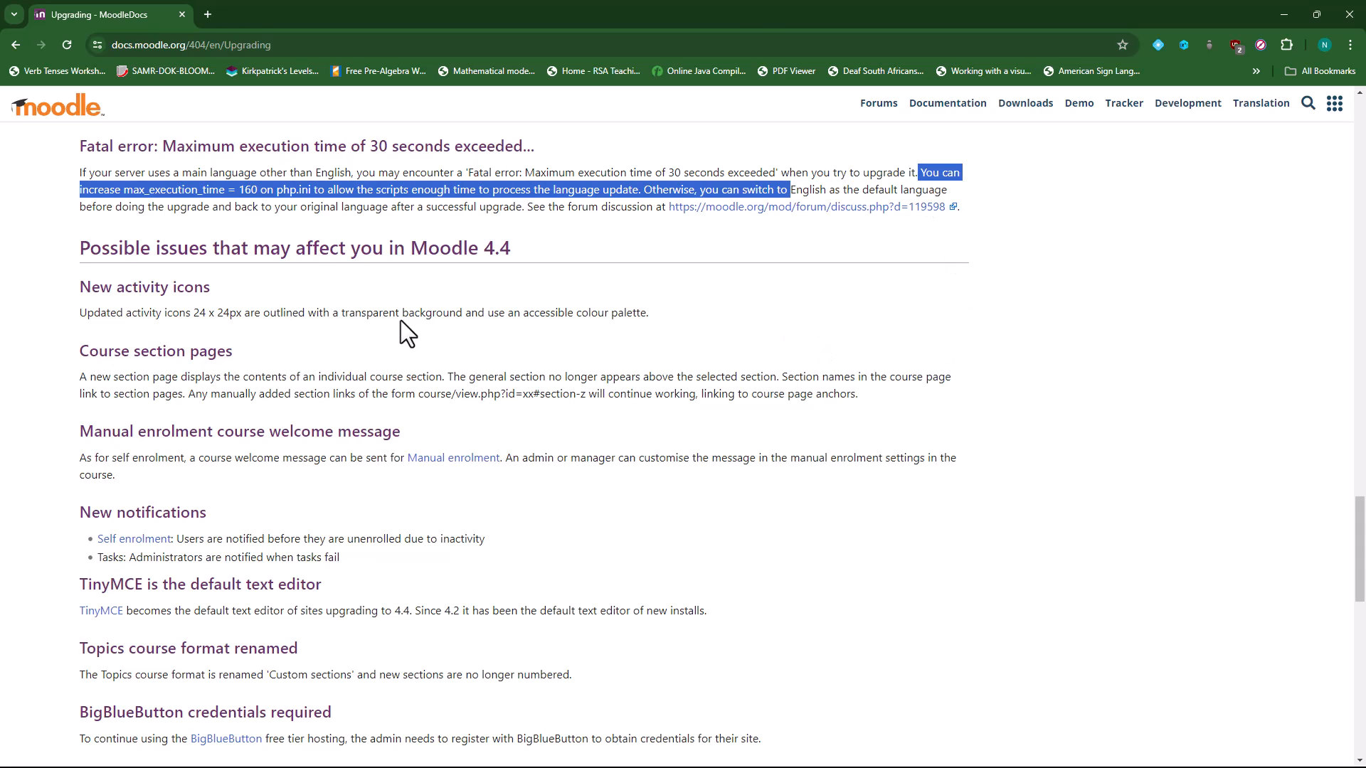
scroll(375, 390, "down", 1)
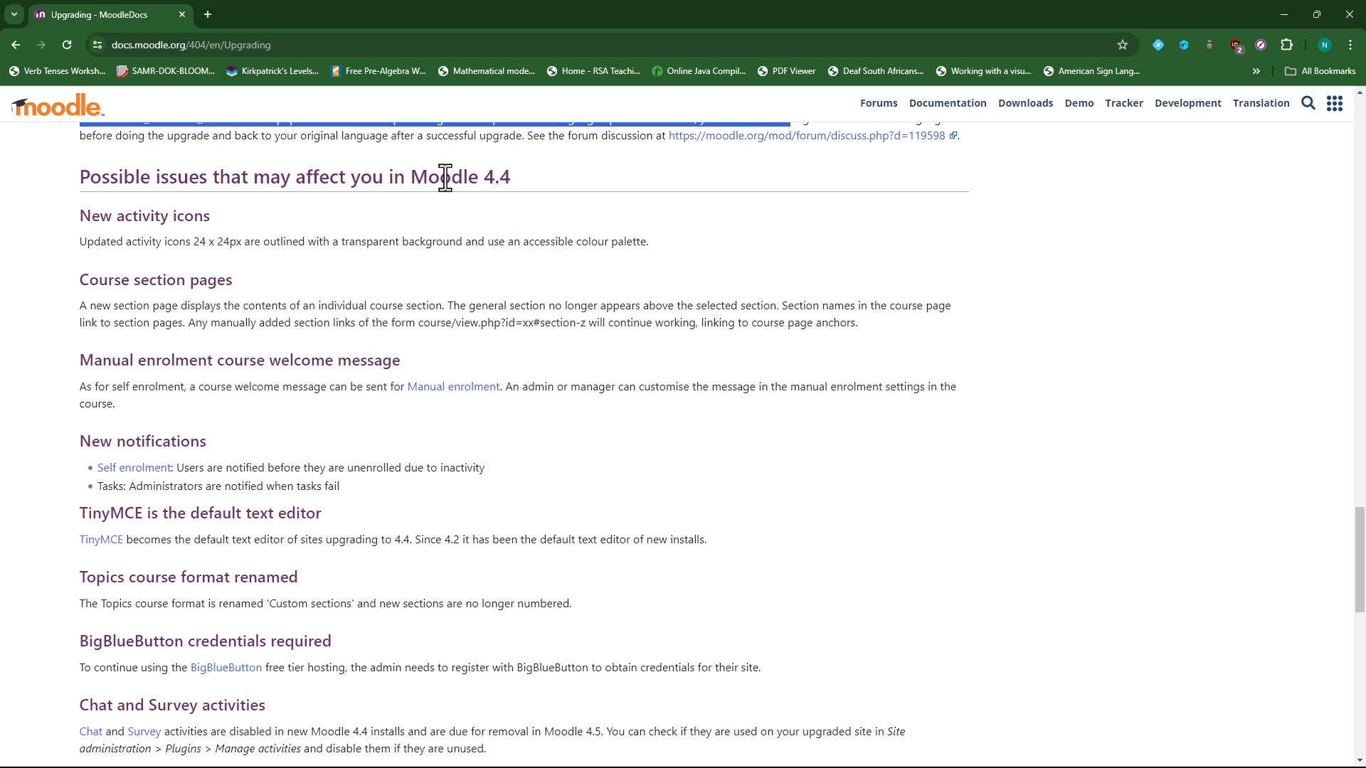
left_click_drag(412, 178, 528, 175)
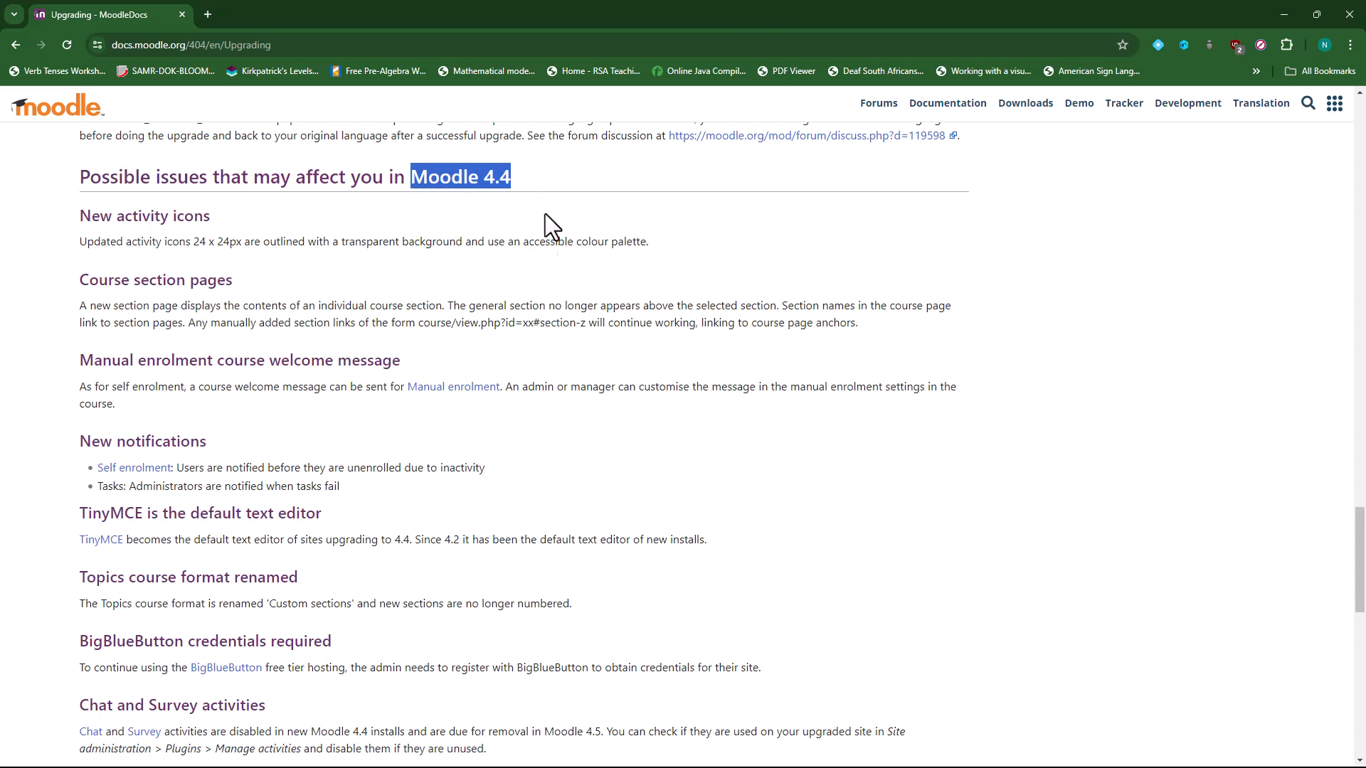
scroll(619, 420, "down", 1)
left_click_drag(78, 443, 328, 444)
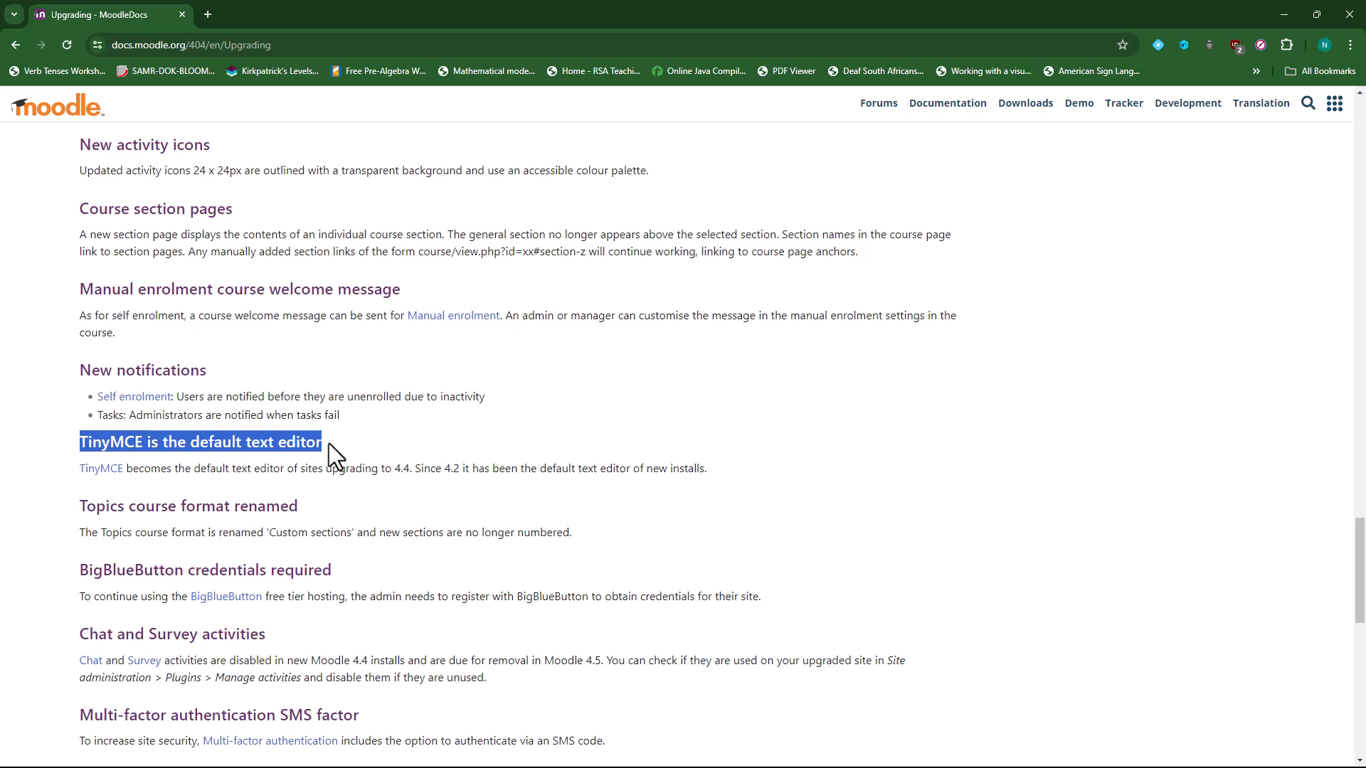
scroll(329, 442, "down", 1)
left_click_drag(83, 505, 334, 498)
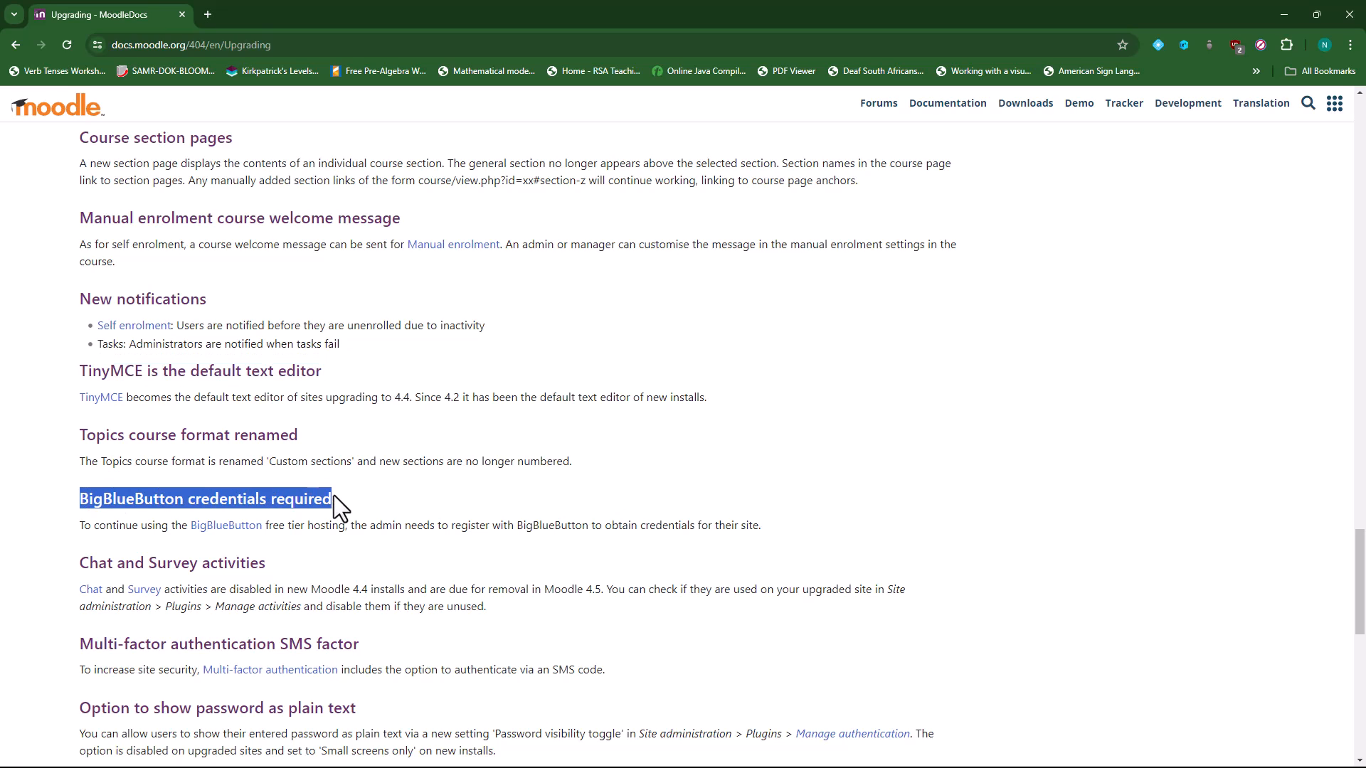
scroll(110, 498, "down", 1)
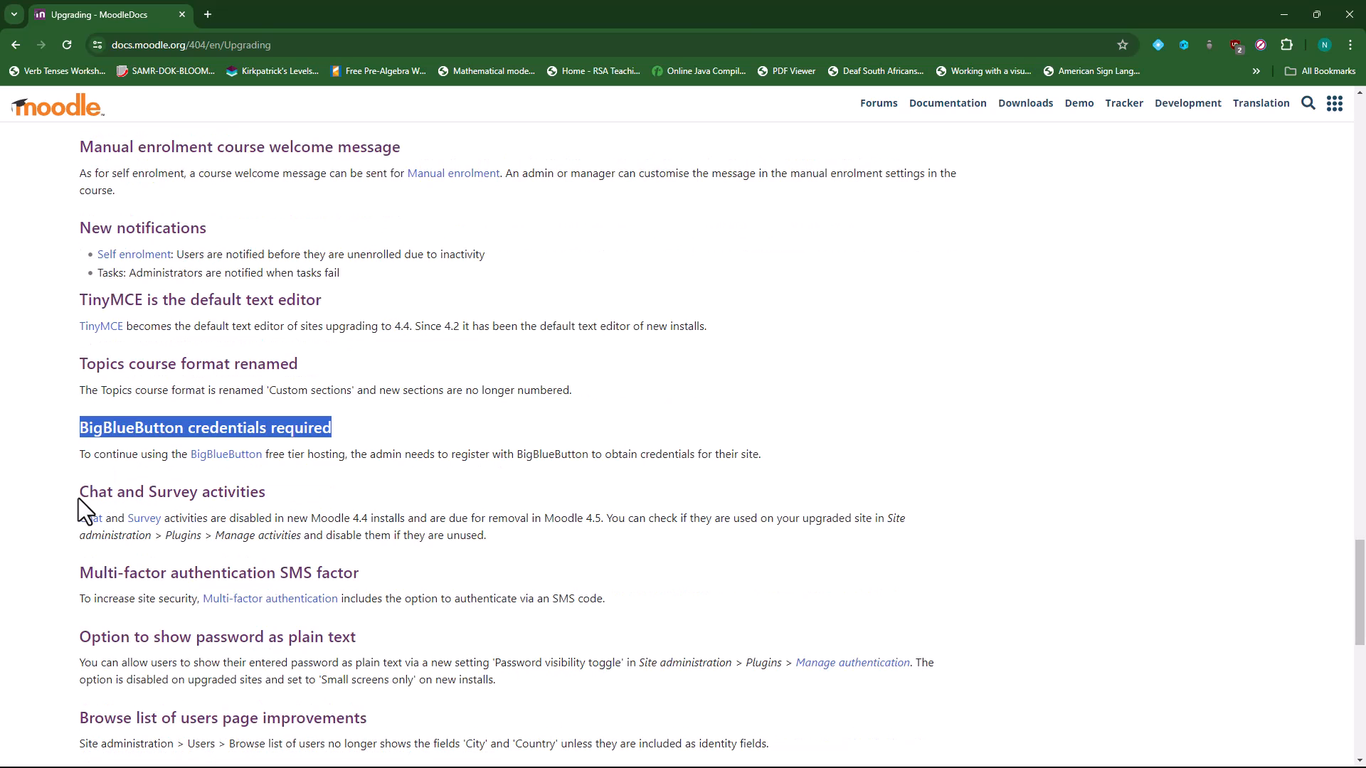
left_click_drag(83, 493, 267, 493)
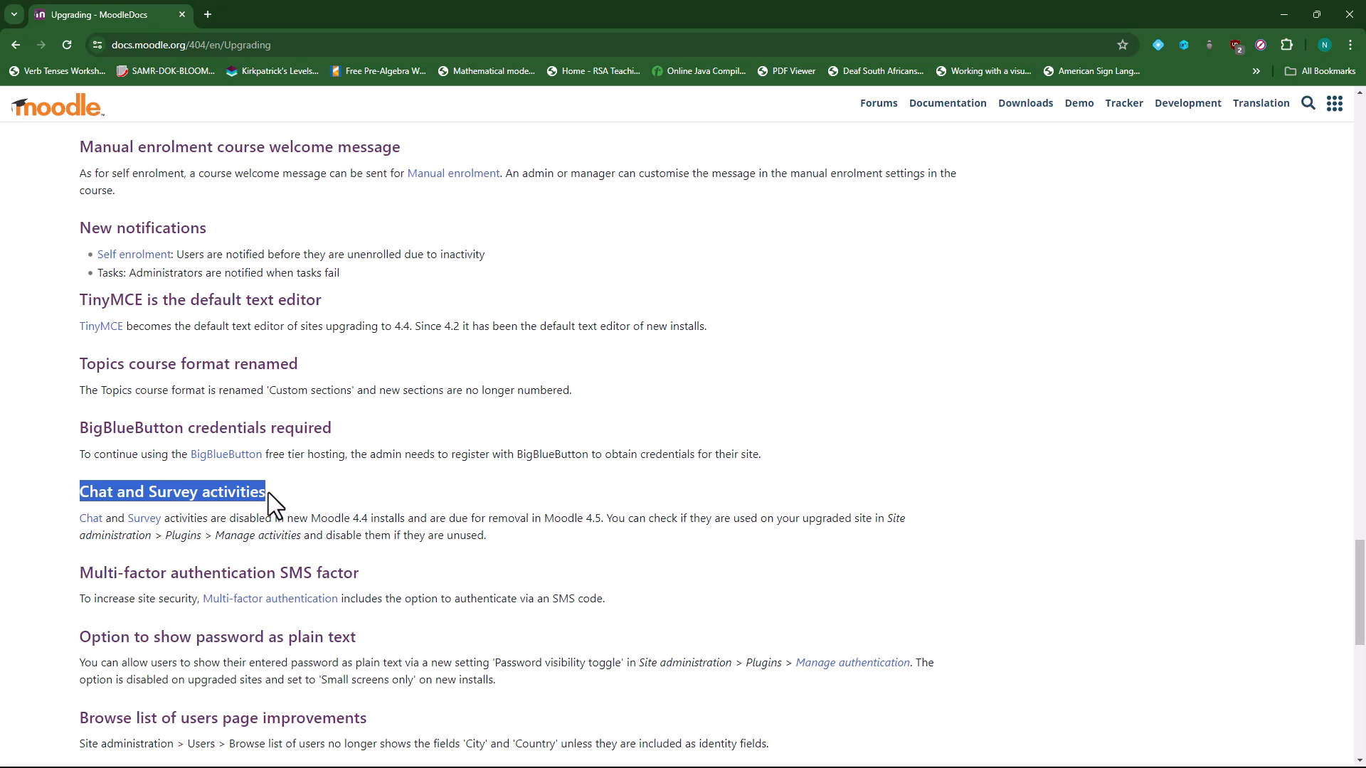
left_click_drag(544, 521, 612, 518)
scroll(407, 490, "down", 1)
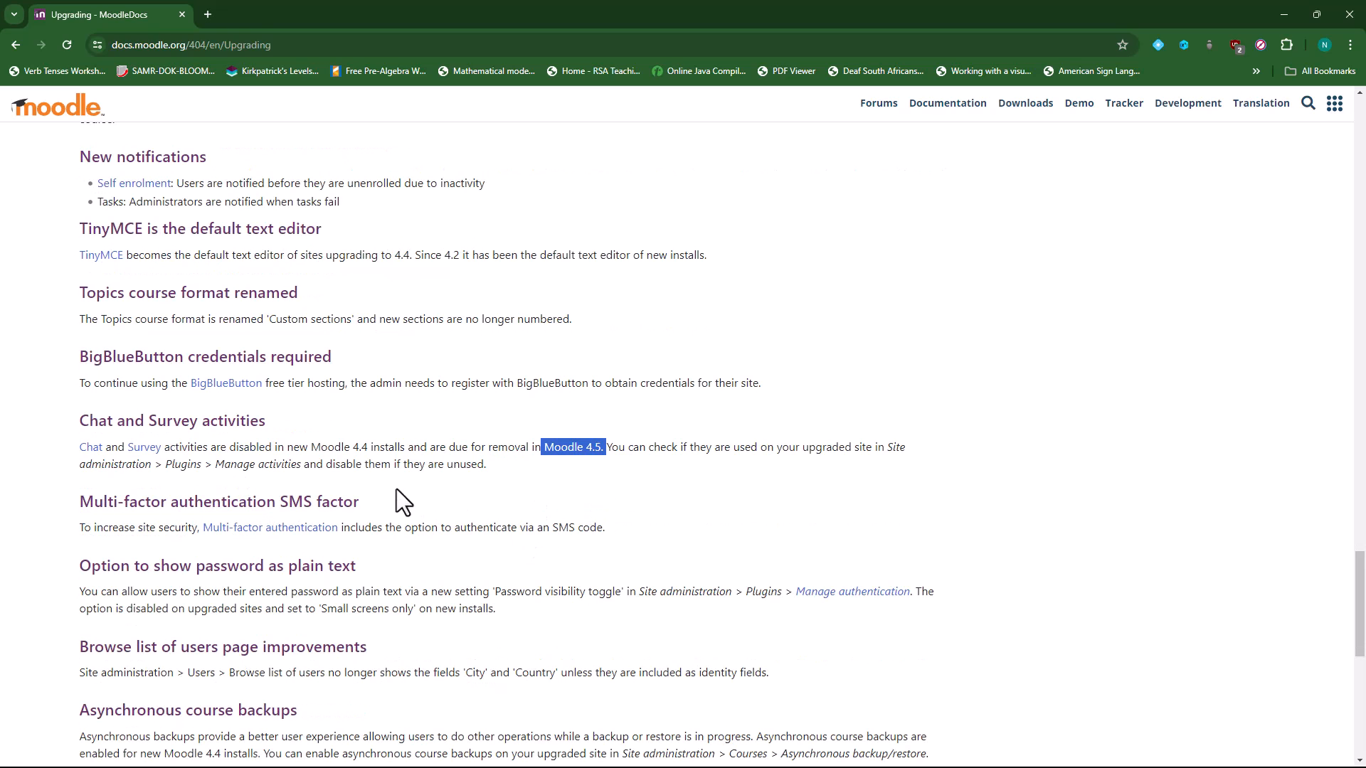
left_click_drag(83, 506, 344, 503)
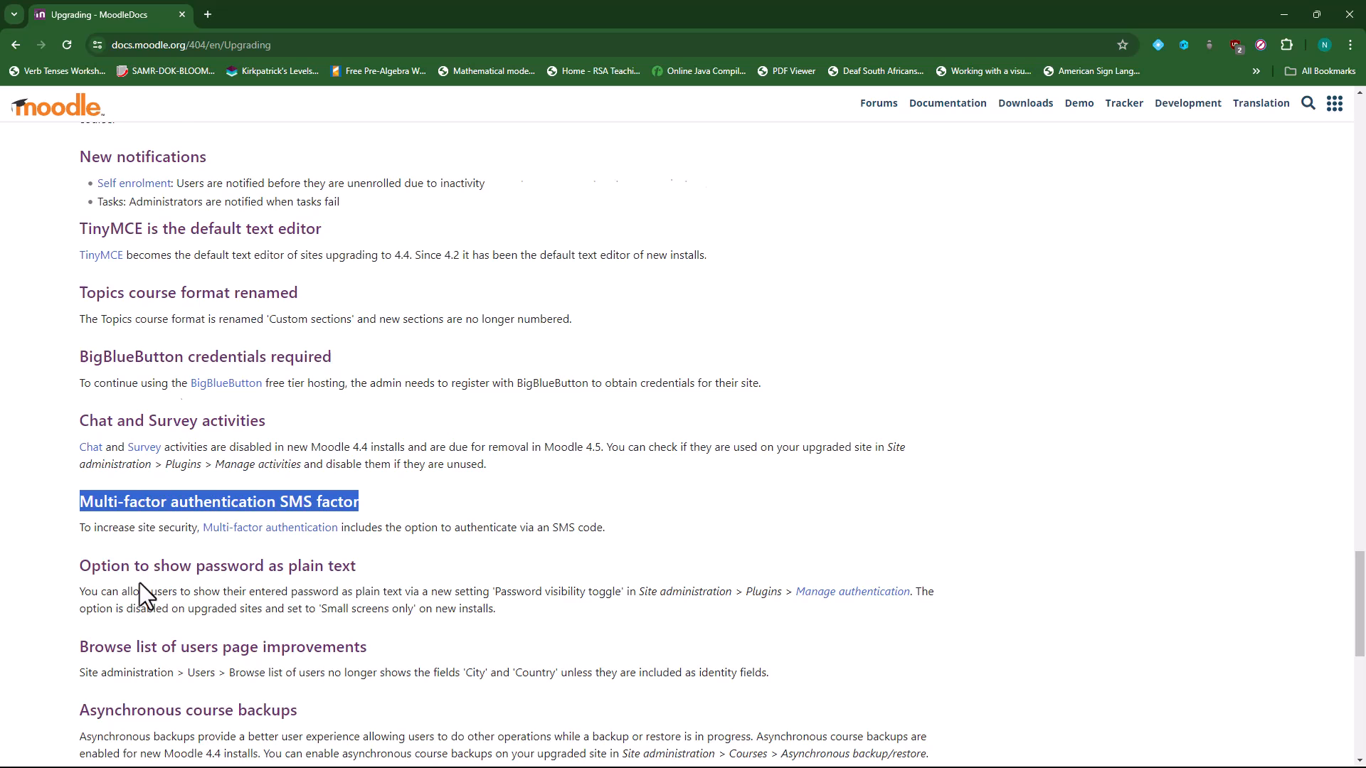
scroll(139, 582, "down", 1)
left_click_drag(78, 496, 378, 497)
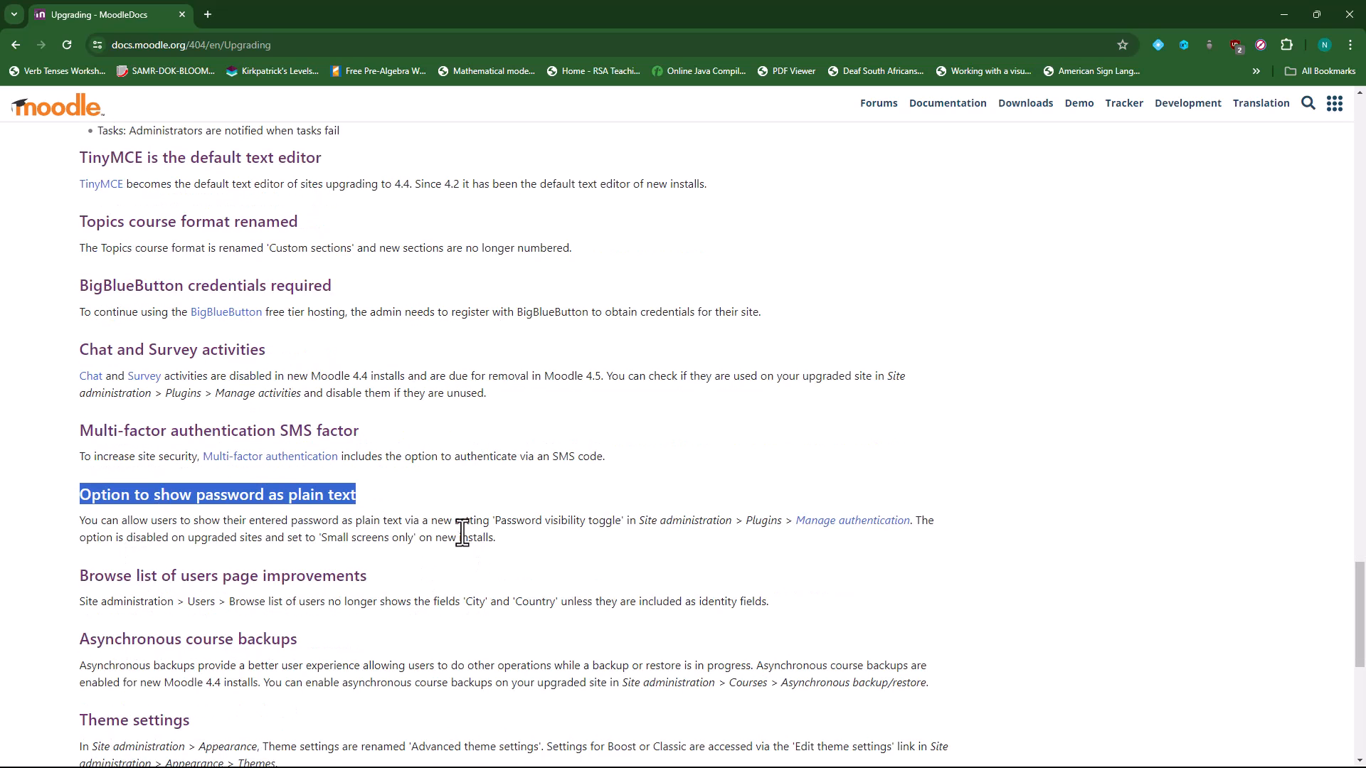
scroll(463, 533, "down", 2)
left_click_drag(80, 498, 313, 512)
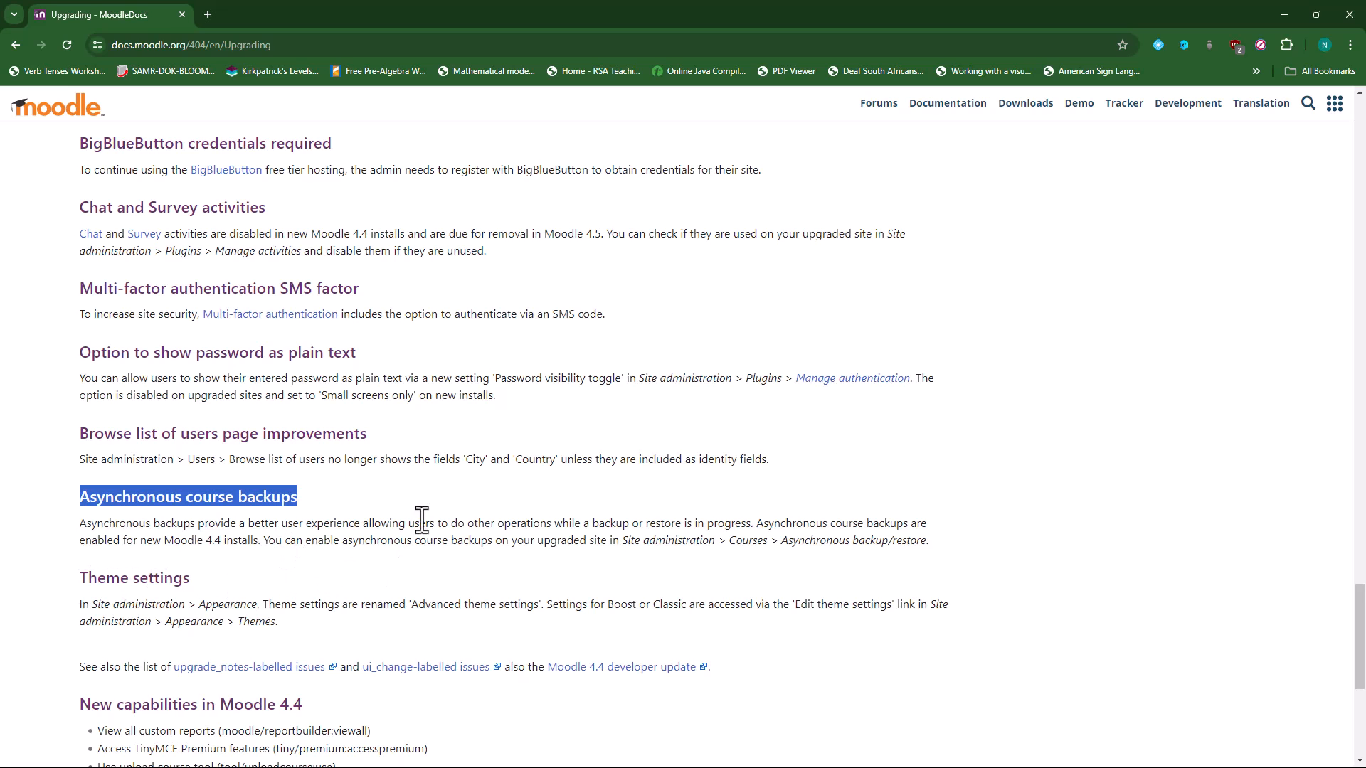
scroll(288, 427, "up", 4)
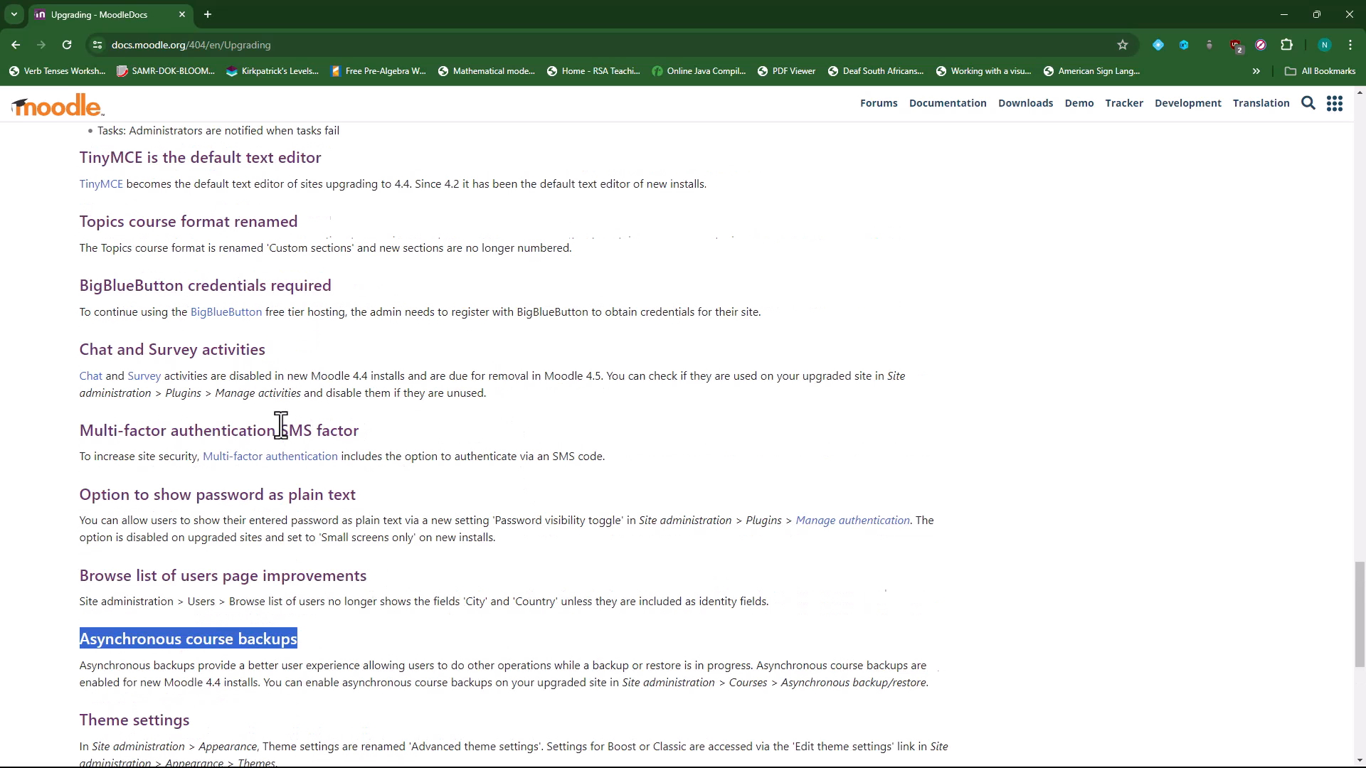
scroll(281, 426, "up", 3)
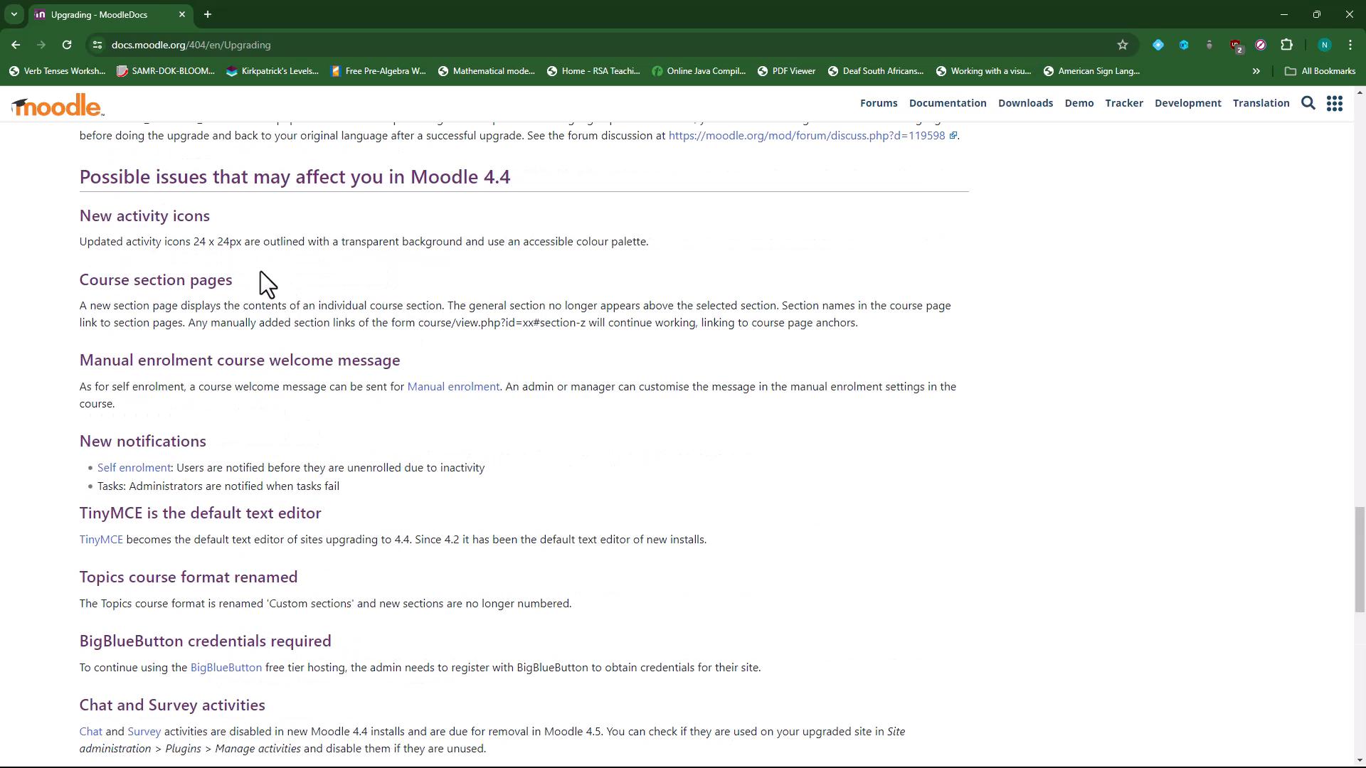